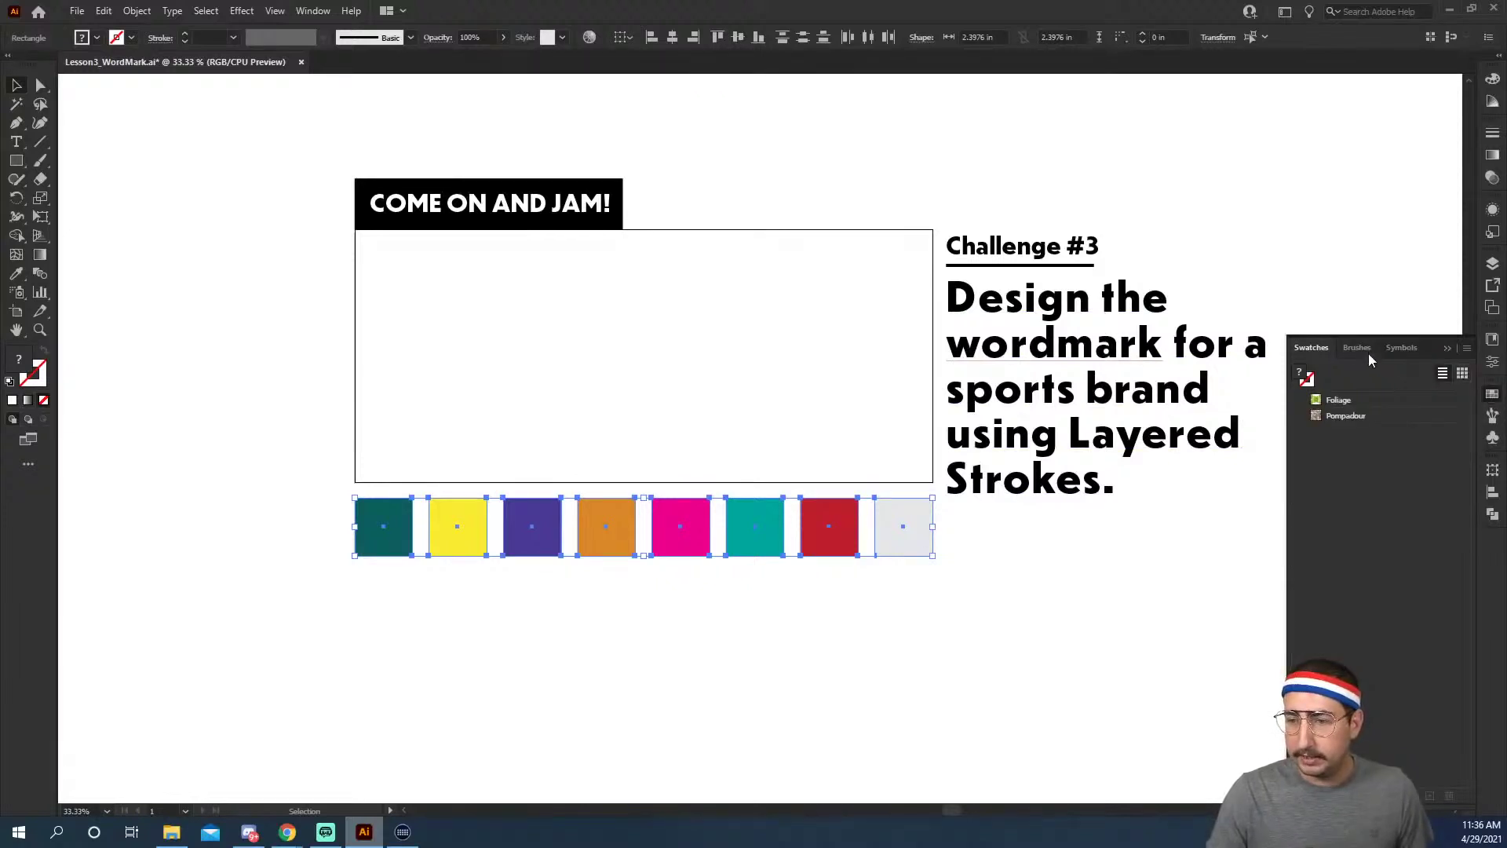
Show the swatches as small thumbnails and try to create Color Group 1 from the selected swatches.
{"action": "left_click", "coordinate": [1462, 374]}
{"action": "left_click", "coordinate": [1465, 350]}
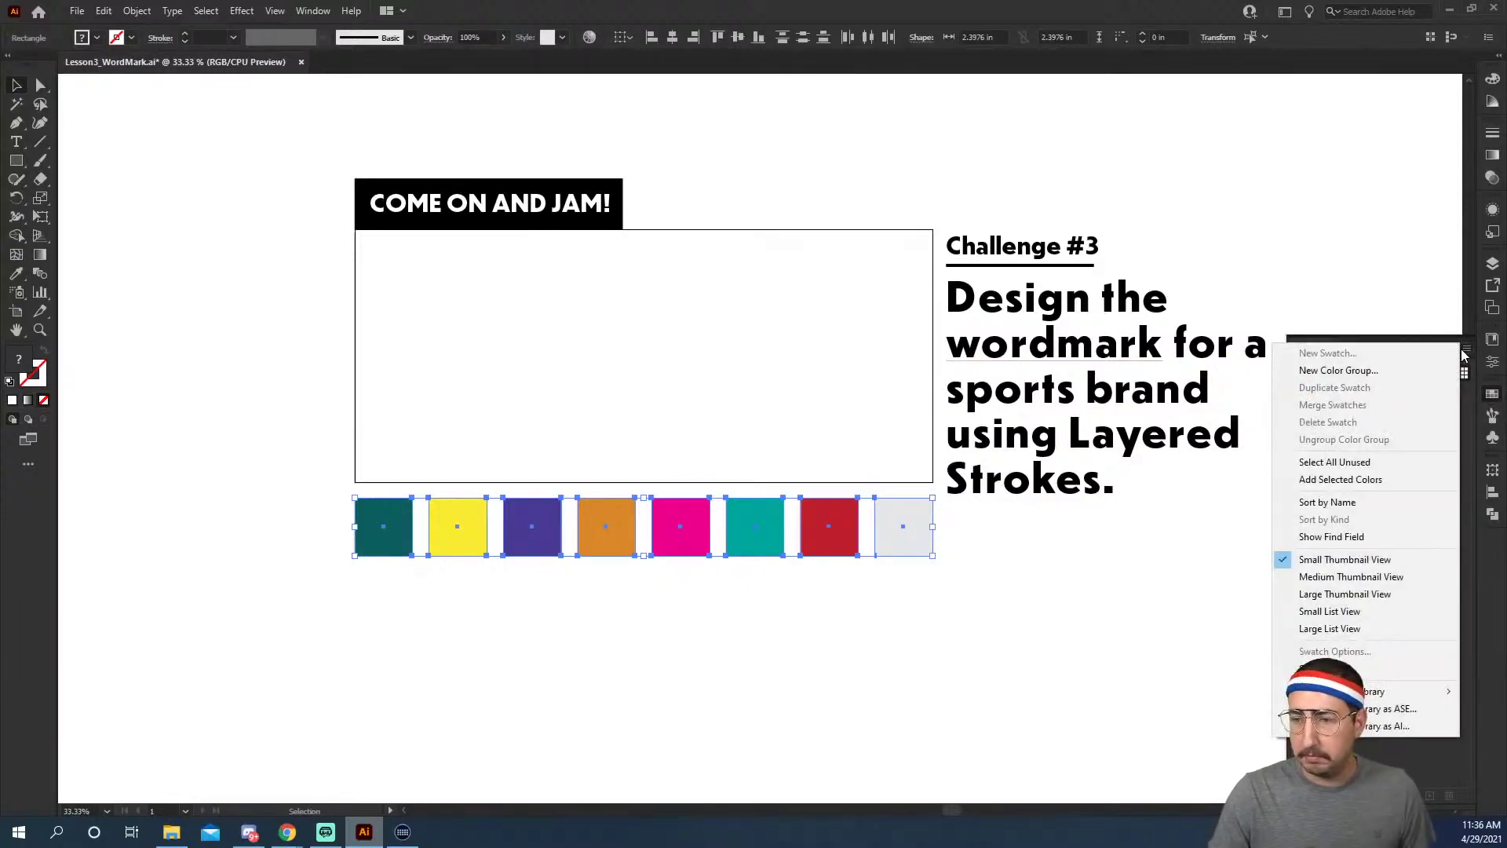
{"action": "key", "text": "Escape"}
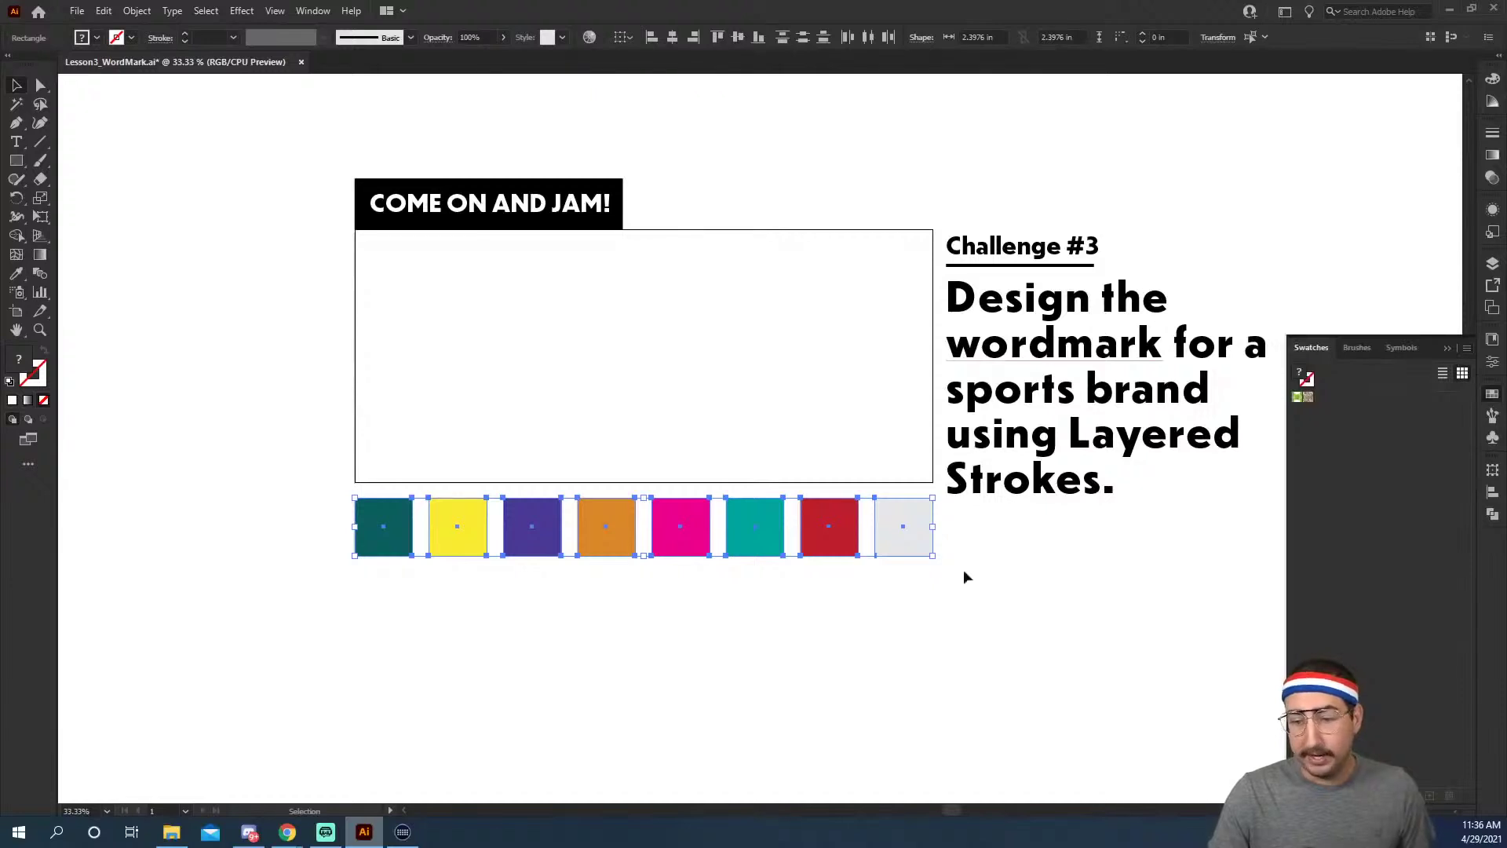
{"action": "left_click", "coordinate": [1411, 796]}
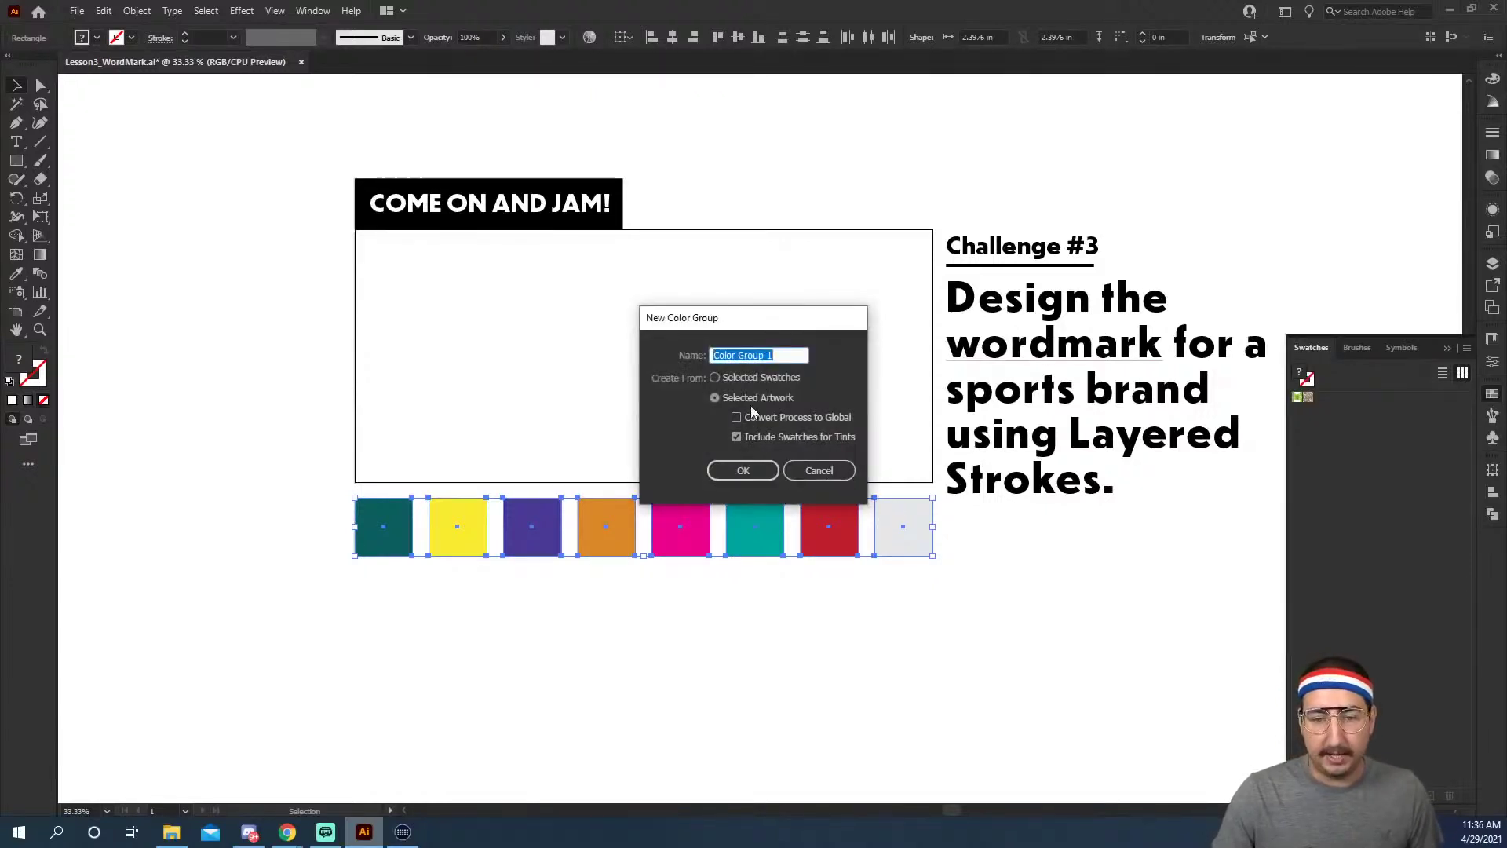
{"action": "left_click", "coordinate": [752, 378]}
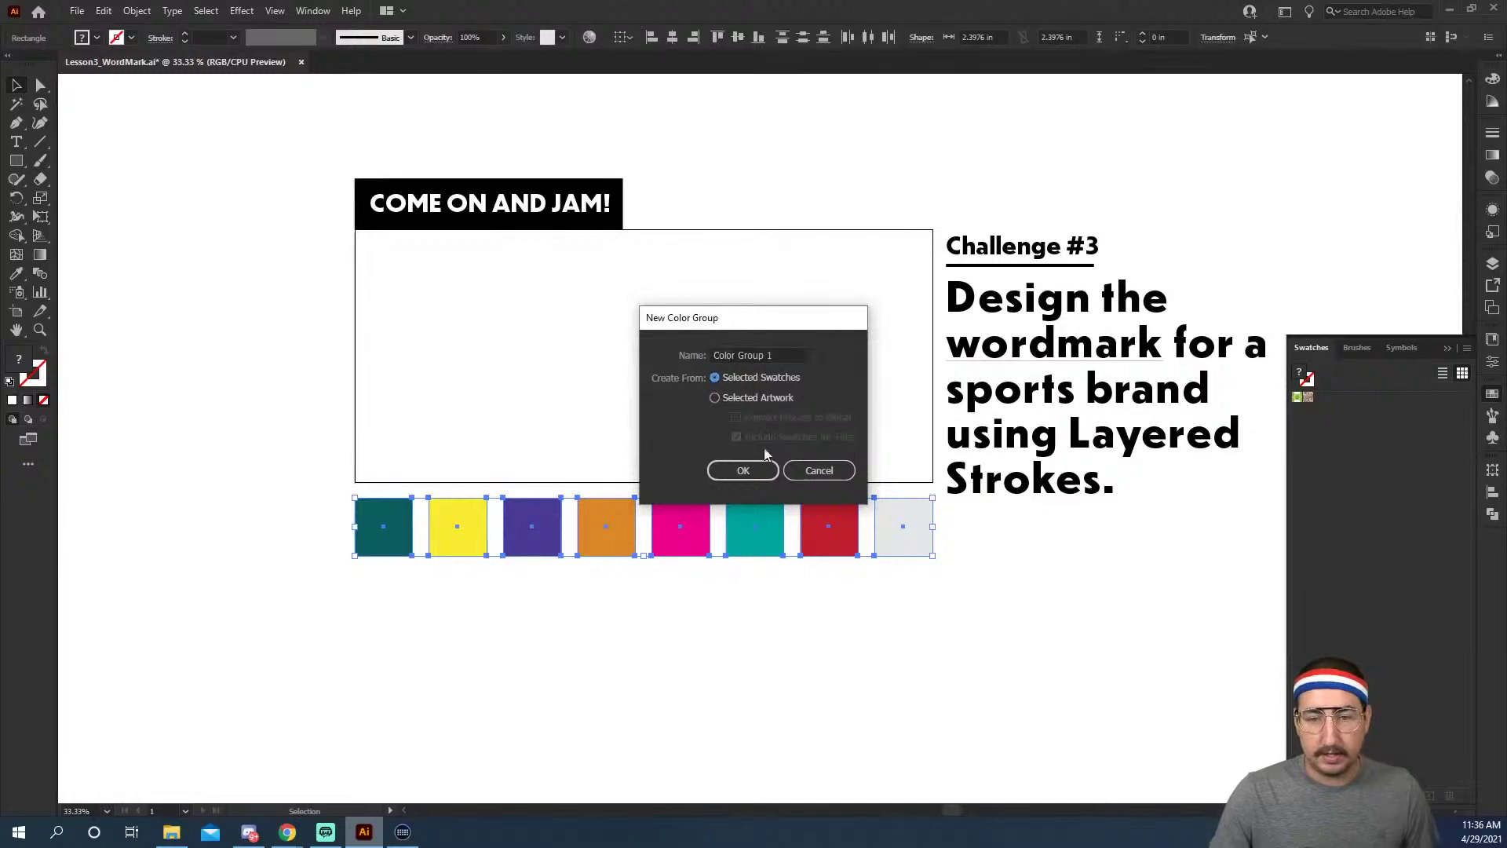
{"action": "left_click", "coordinate": [743, 470]}
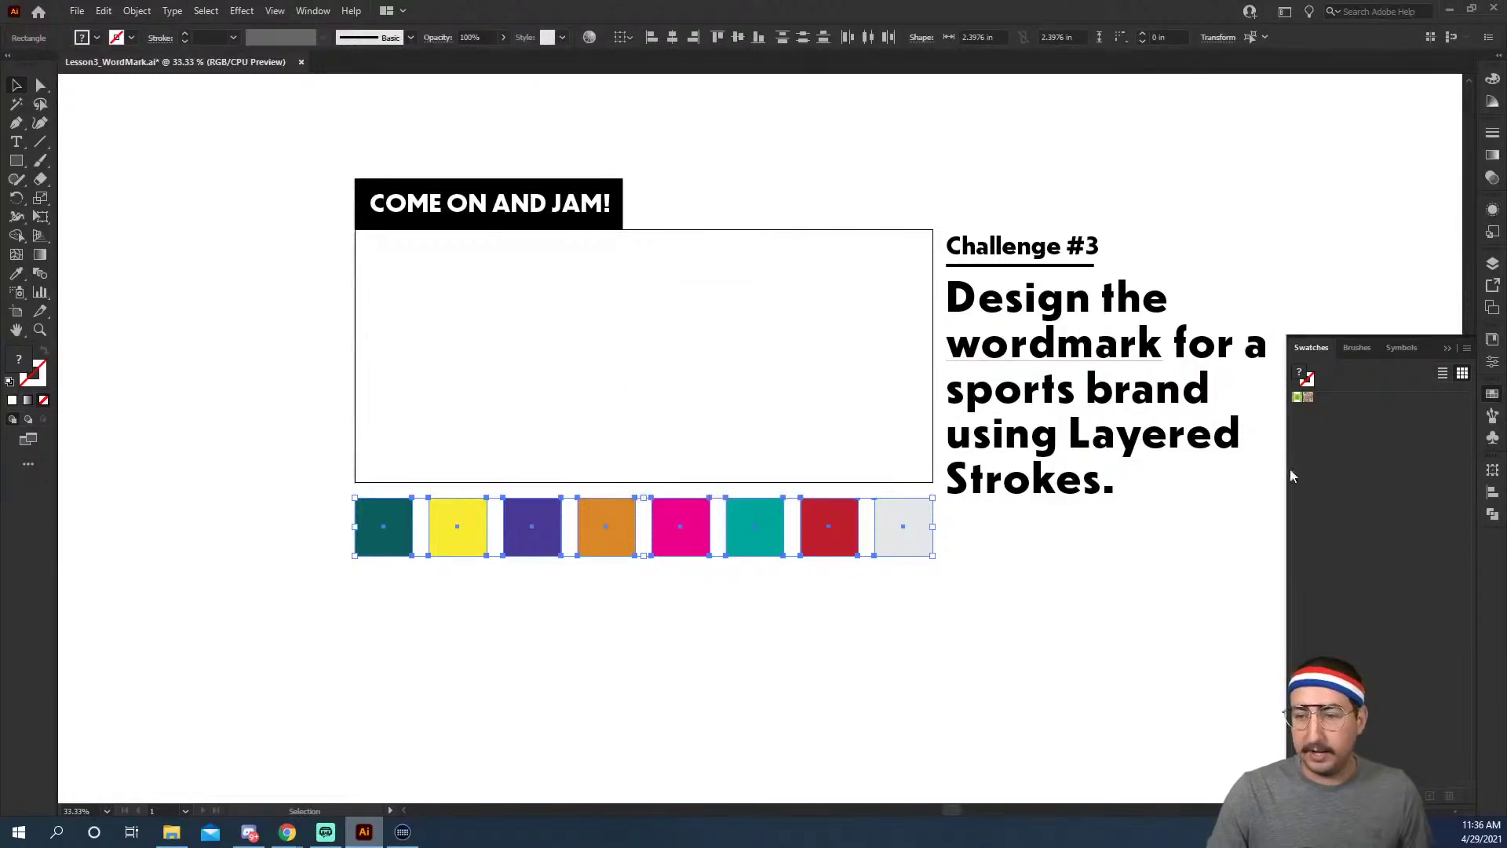
{"action": "left_click", "coordinate": [558, 376]}
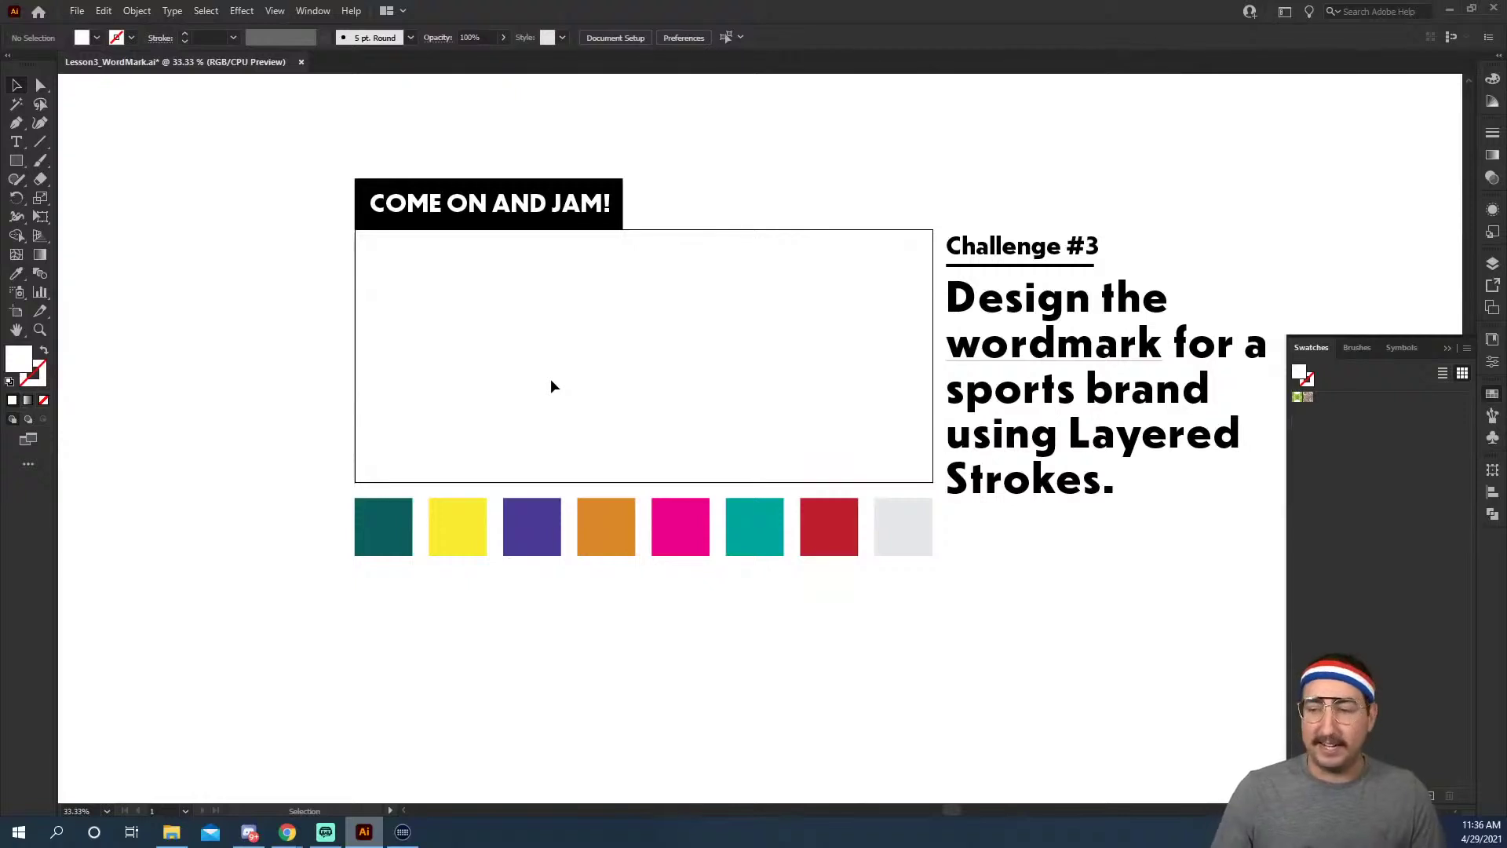
{"action": "left_click", "coordinate": [1445, 348]}
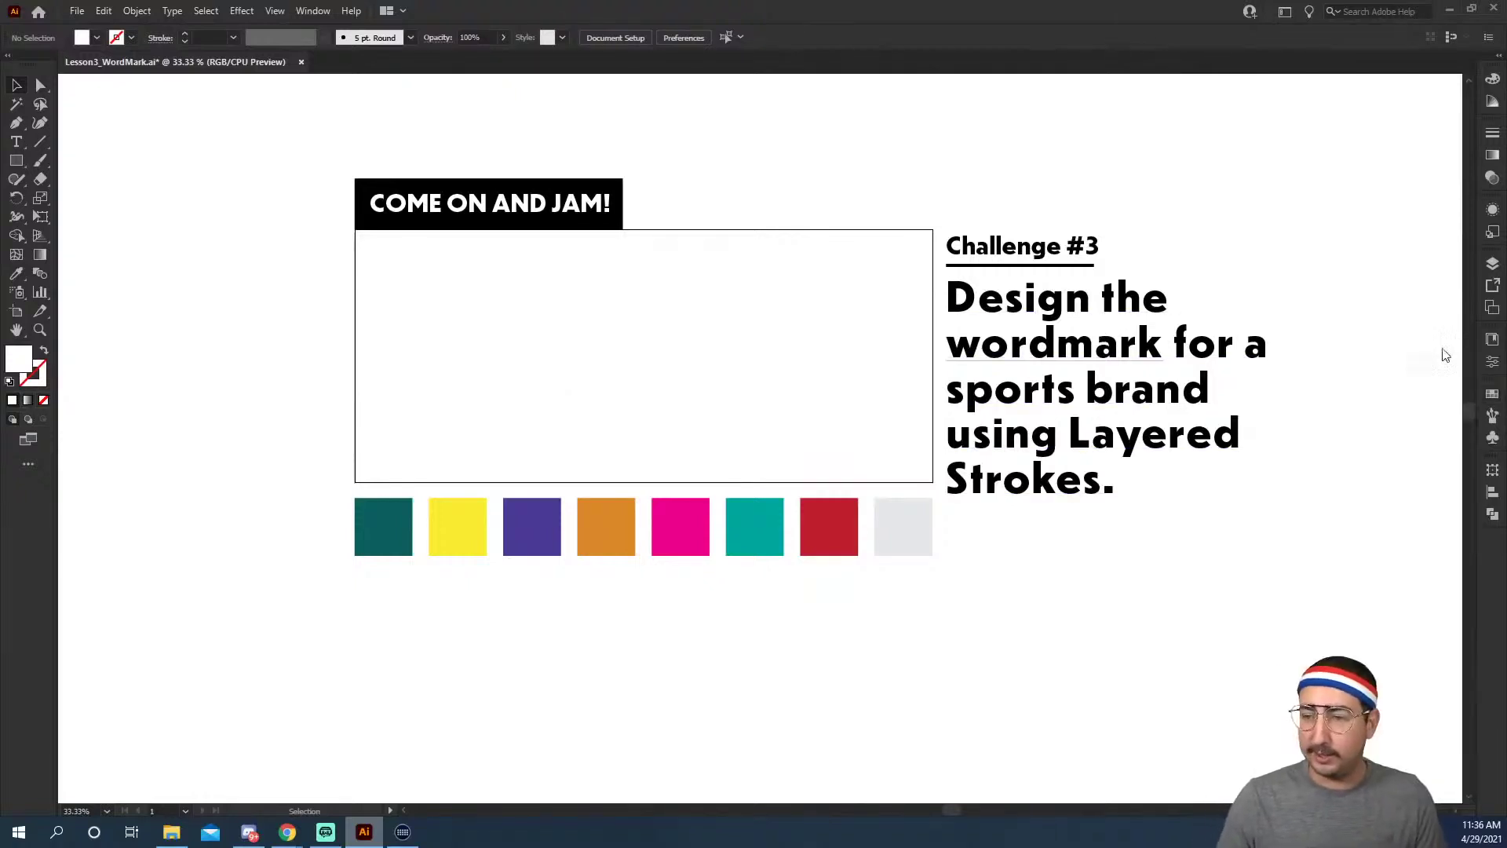
Add the point text "Sparks" inside the empty rectangle beneath the COME ON AND JAM! heading.
{"action": "key", "text": "z"}
{"action": "left_click", "coordinate": [680, 372]}
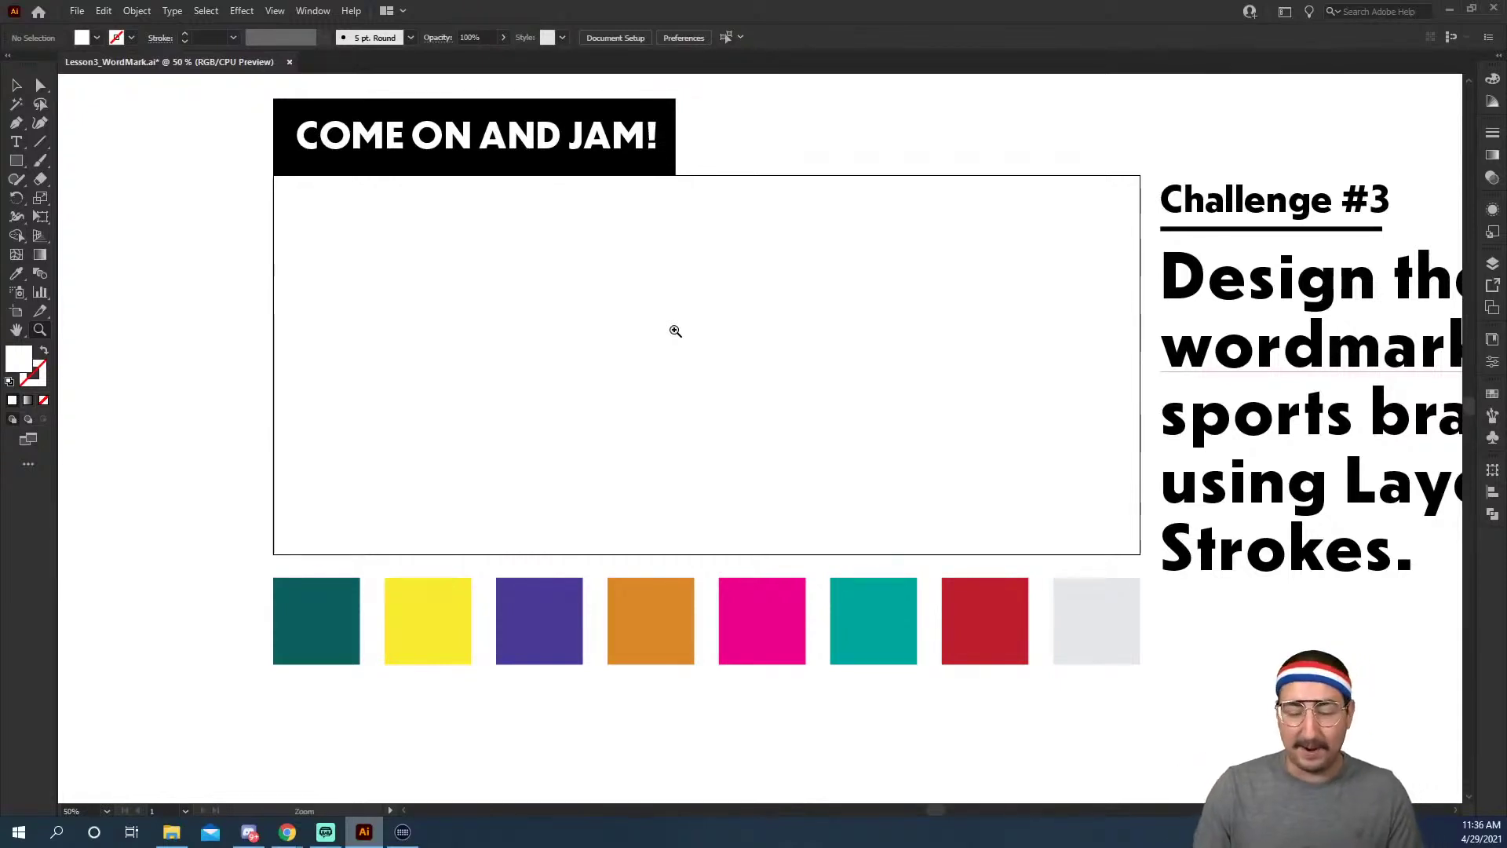
{"action": "left_click", "coordinate": [16, 143]}
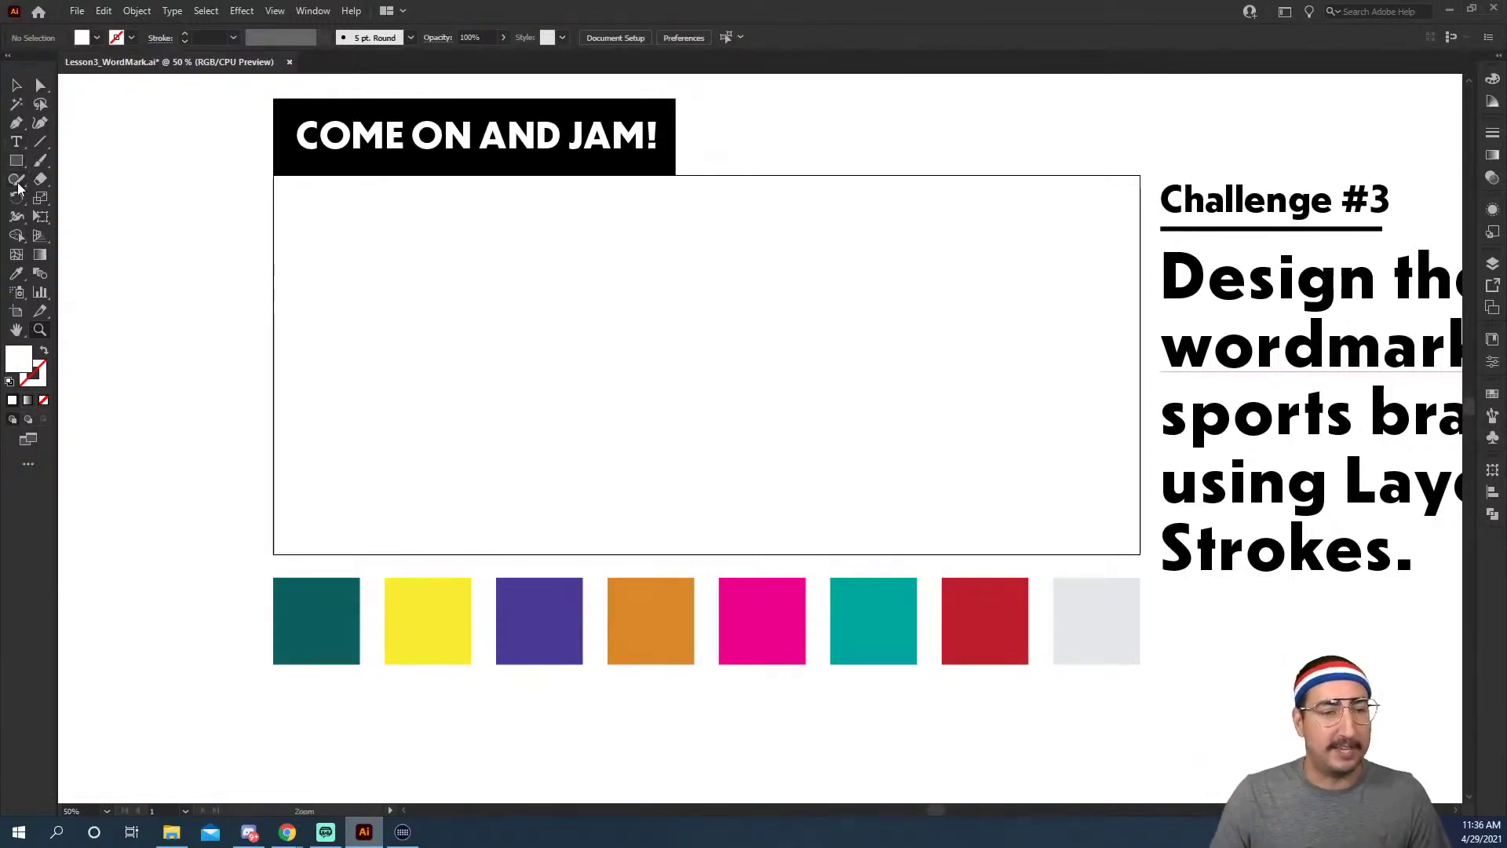
{"action": "left_click", "coordinate": [488, 342]}
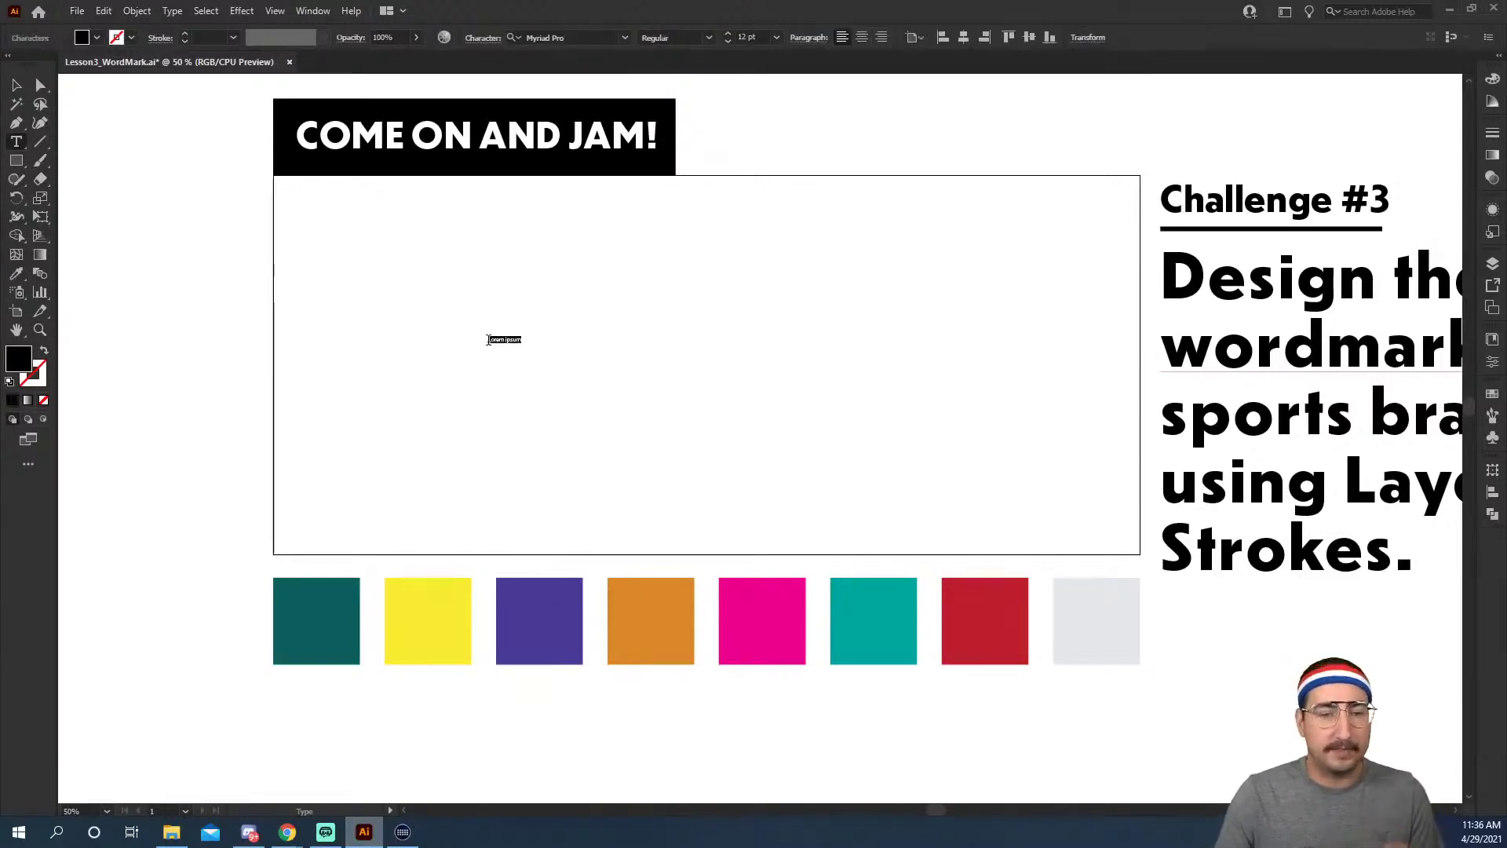
{"action": "type", "text": "Spa"}
{"action": "type", "text": "rkle"}
{"action": "key", "text": "Escape"}
Scale the Sparks text up to about 347 pt and move it near the middle of the rectangle.
{"action": "key", "text": "s"}
{"action": "left_click", "coordinate": [487, 341]}
{"action": "left_click_drag", "start_coordinate": [522, 319], "coordinate": [1052, 70]}
{"action": "key", "text": "v"}
{"action": "left_click_drag", "start_coordinate": [761, 301], "coordinate": [704, 377]}
{"action": "left_click", "coordinate": [754, 229]}
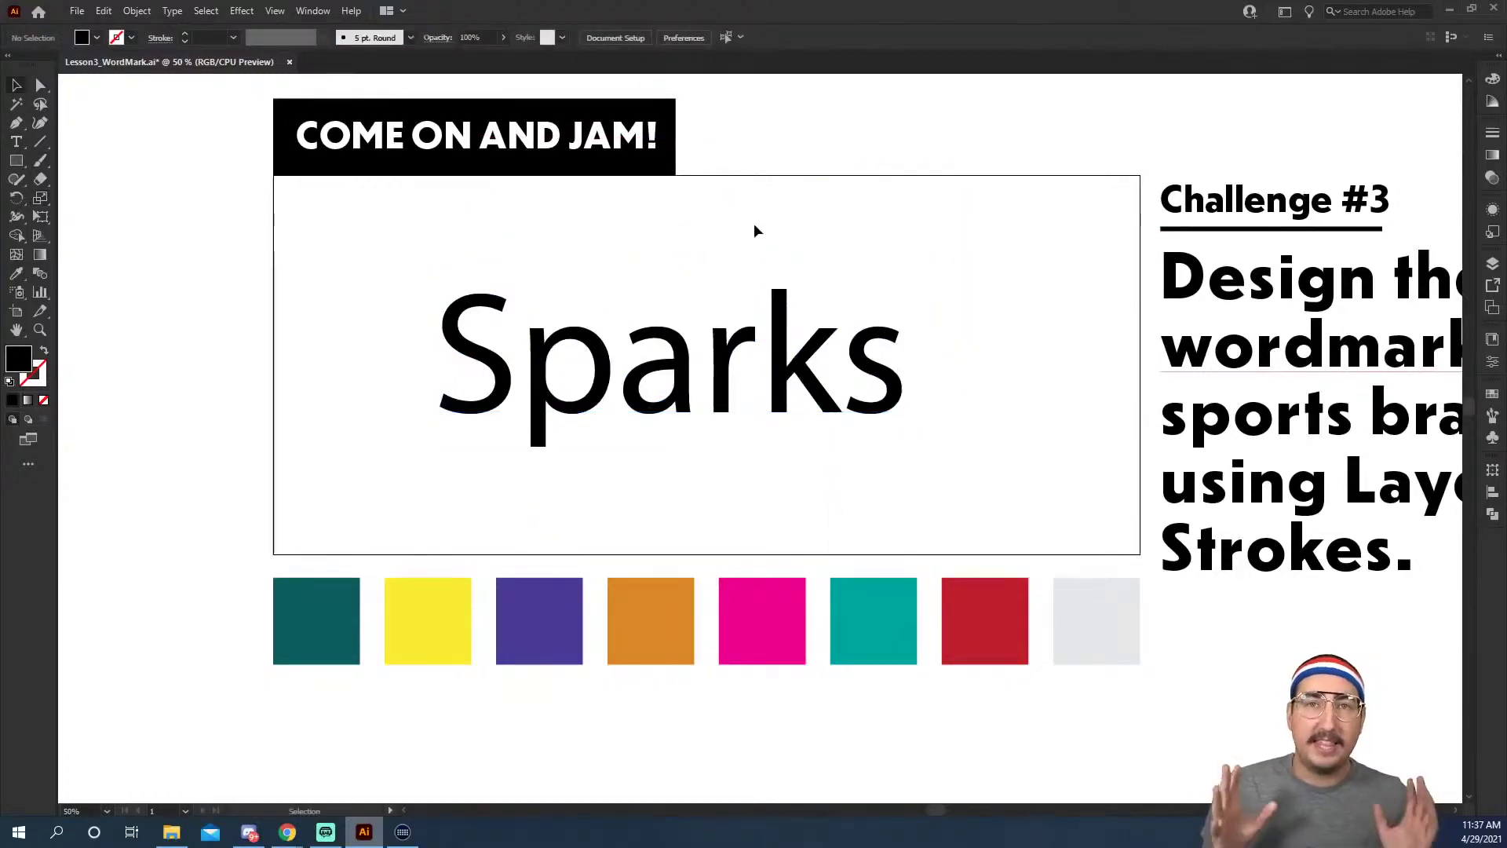
Center-align the Sparks paragraph and move the text back near the middle of the rectangle.
{"action": "left_click", "coordinate": [727, 292]}
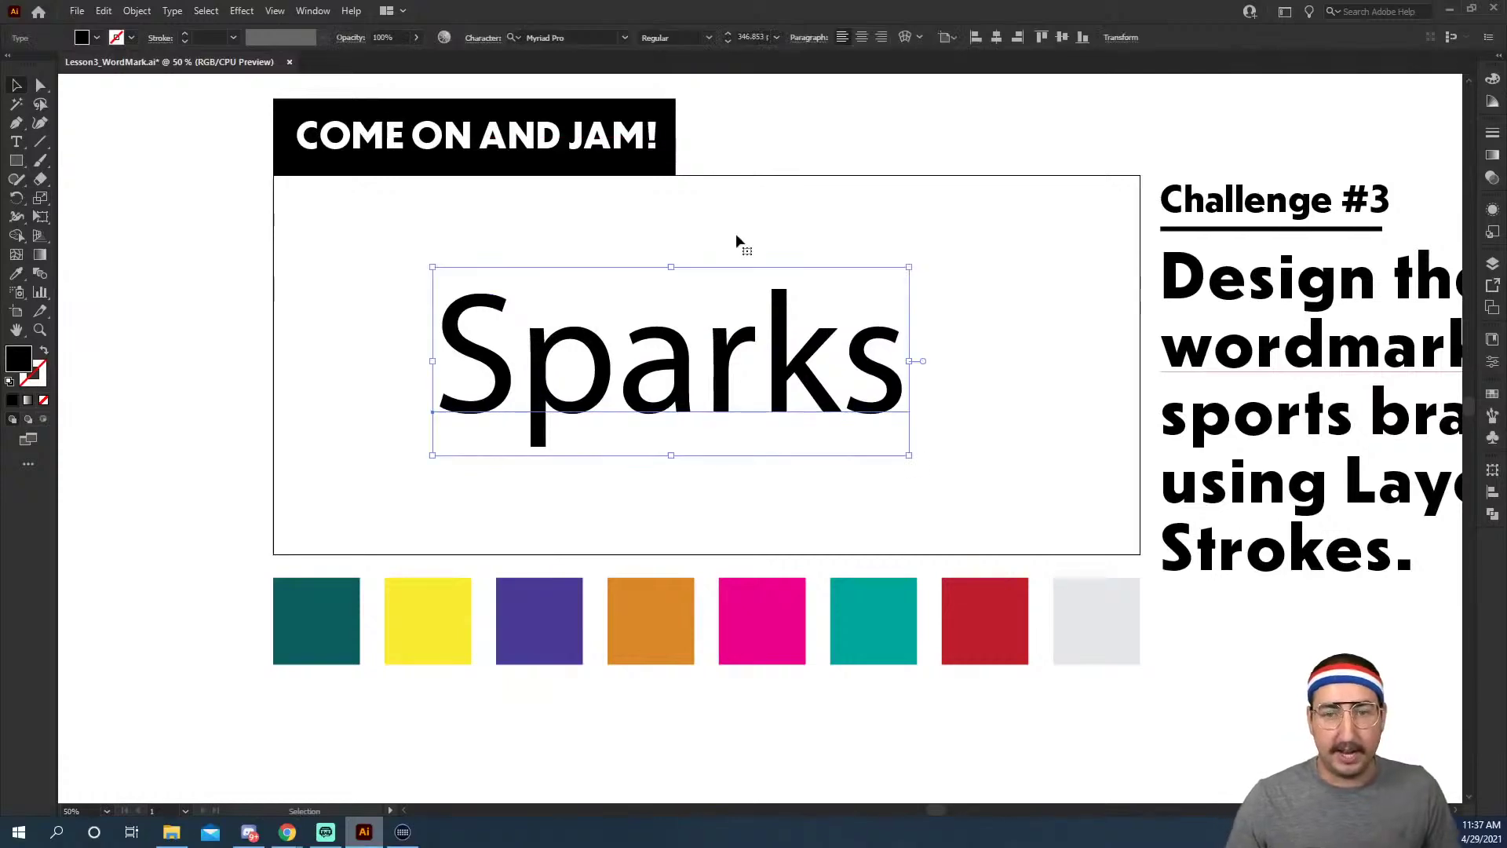
{"action": "left_click", "coordinate": [862, 37]}
{"action": "left_click_drag", "start_coordinate": [547, 359], "coordinate": [838, 363]}
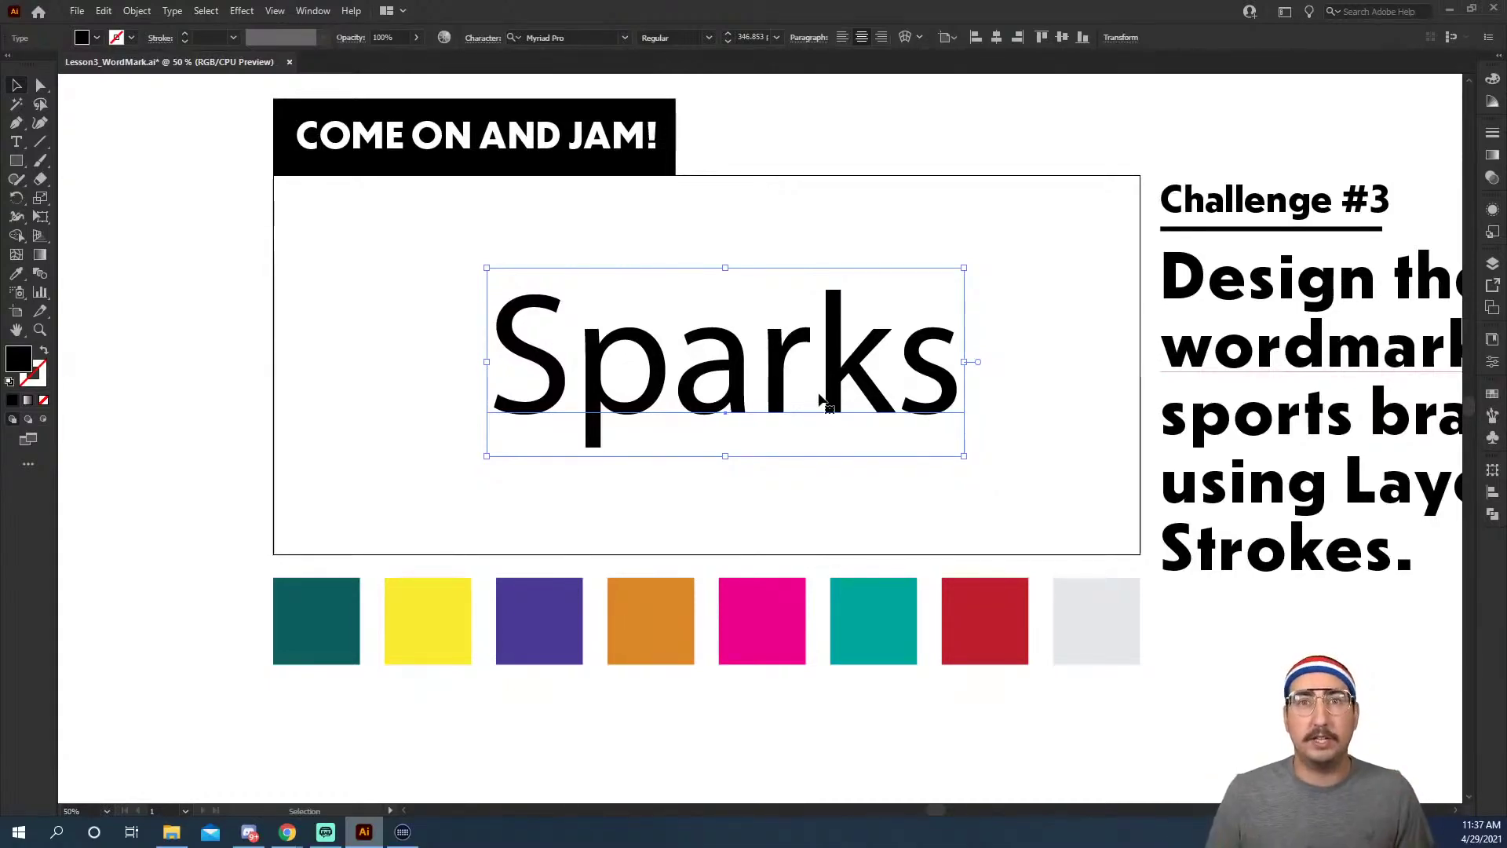
Show the Sparks text's character settings and filter the font list to serif typefaces.
{"action": "key", "text": "ctrl+t"}
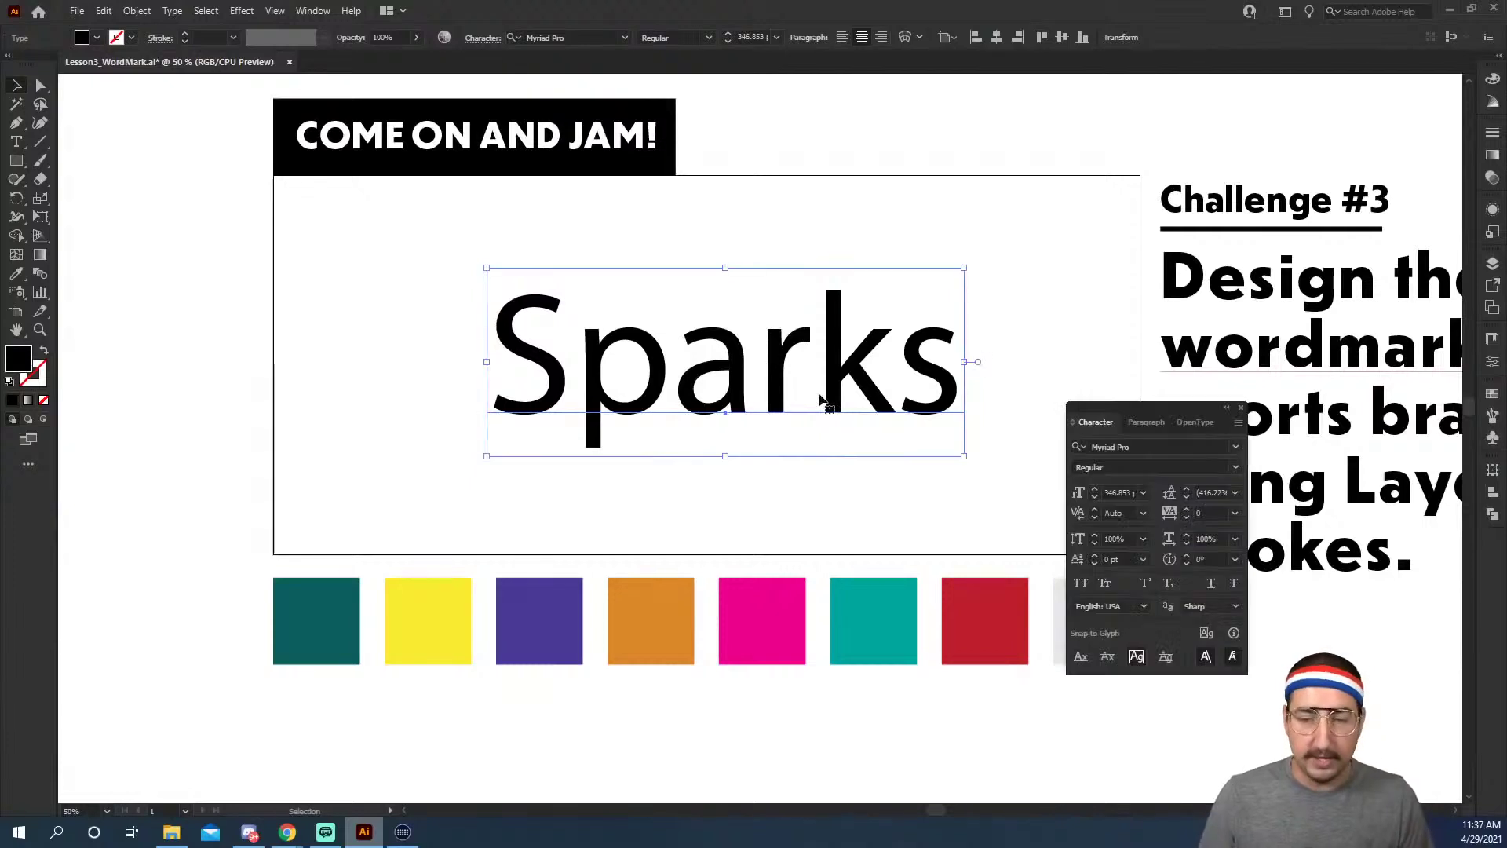
{"action": "left_click_drag", "start_coordinate": [1121, 405], "coordinate": [1077, 203]}
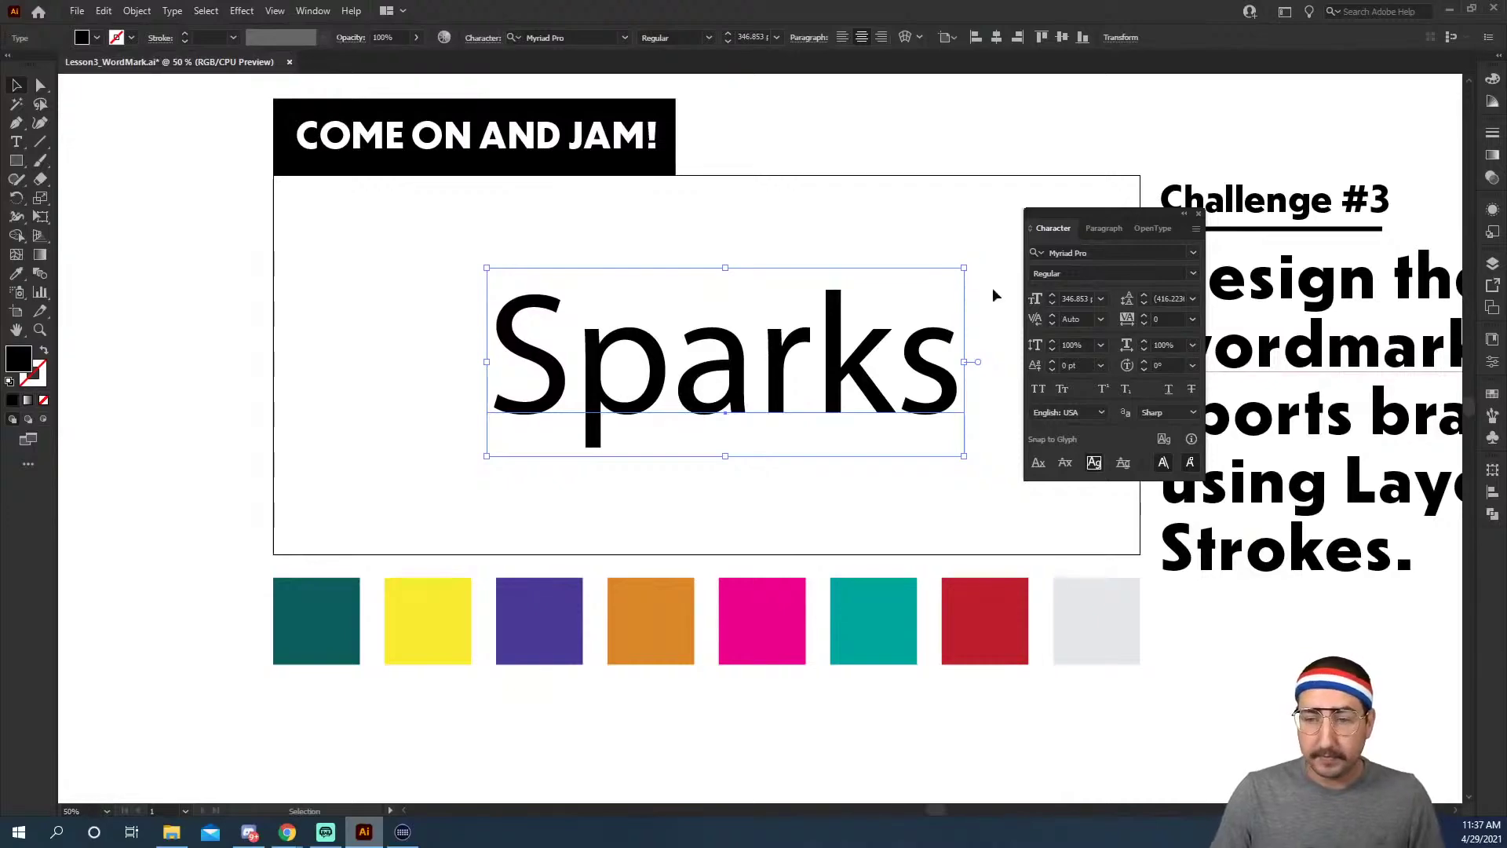
{"action": "left_click", "coordinate": [1193, 253]}
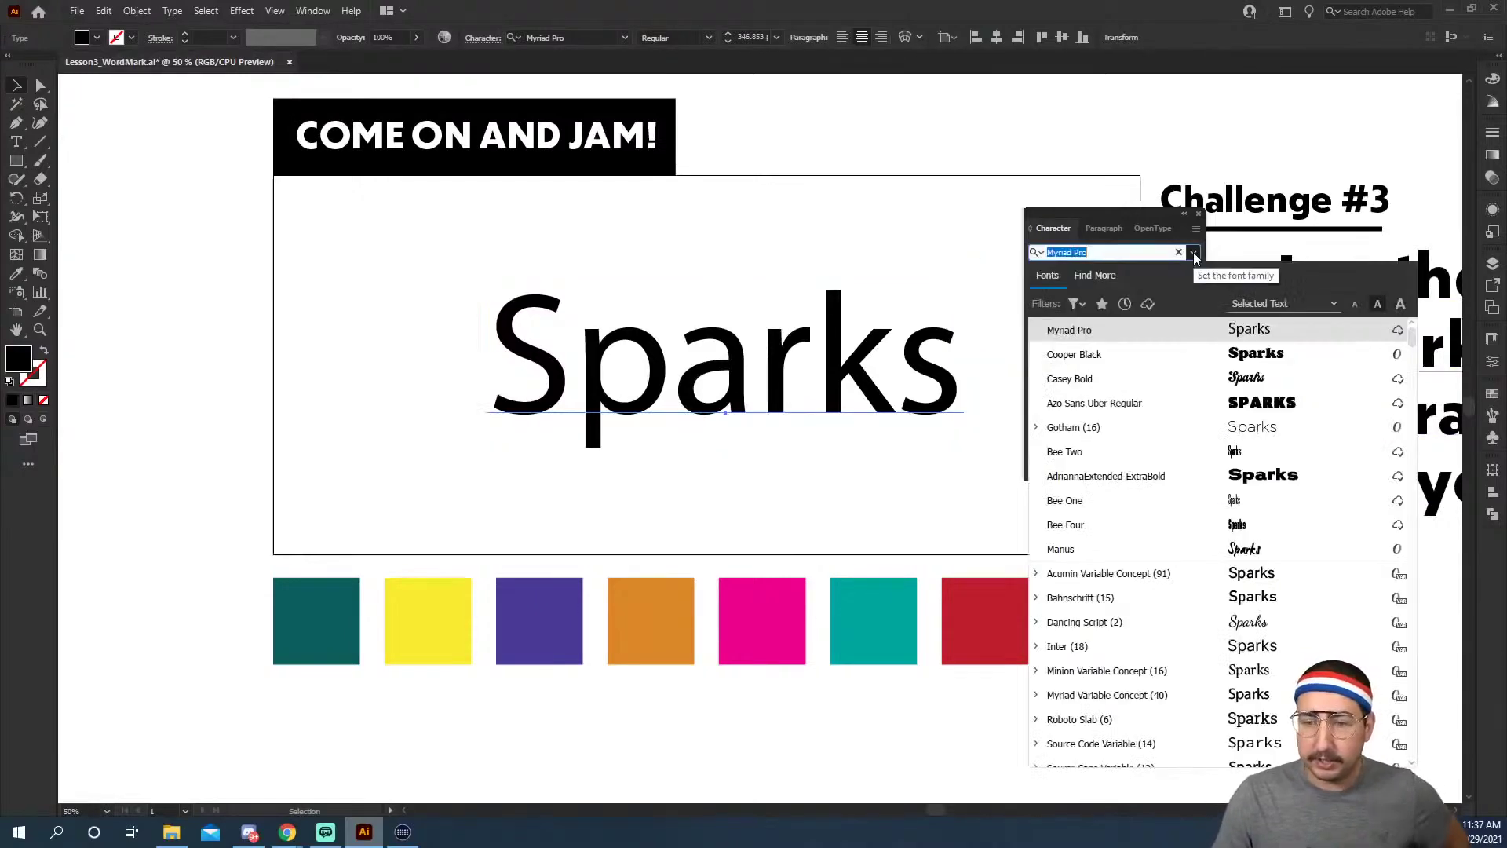
{"action": "left_click", "coordinate": [1076, 303]}
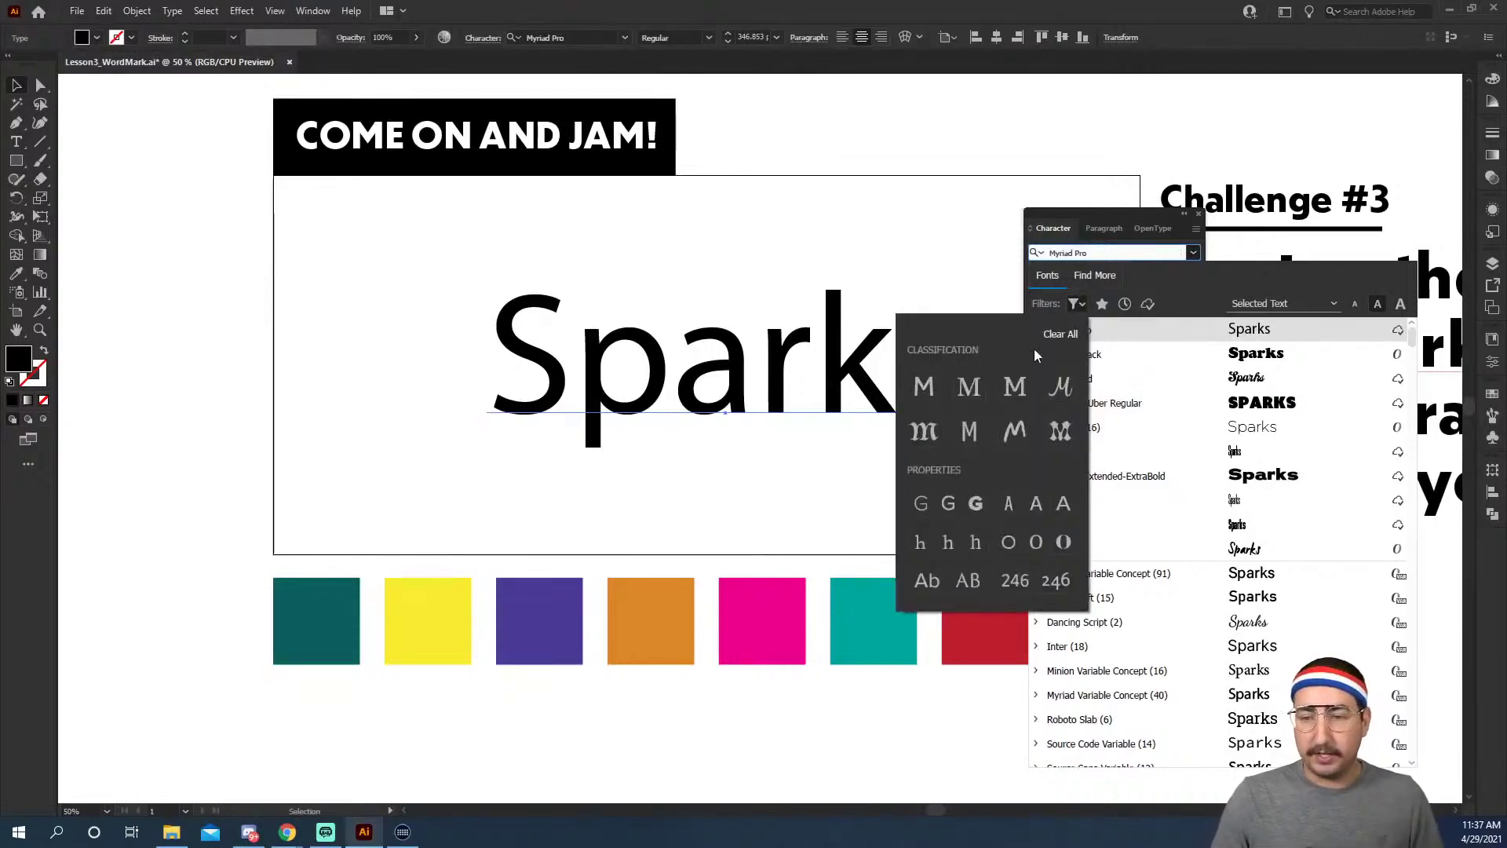
{"action": "left_click", "coordinate": [970, 398]}
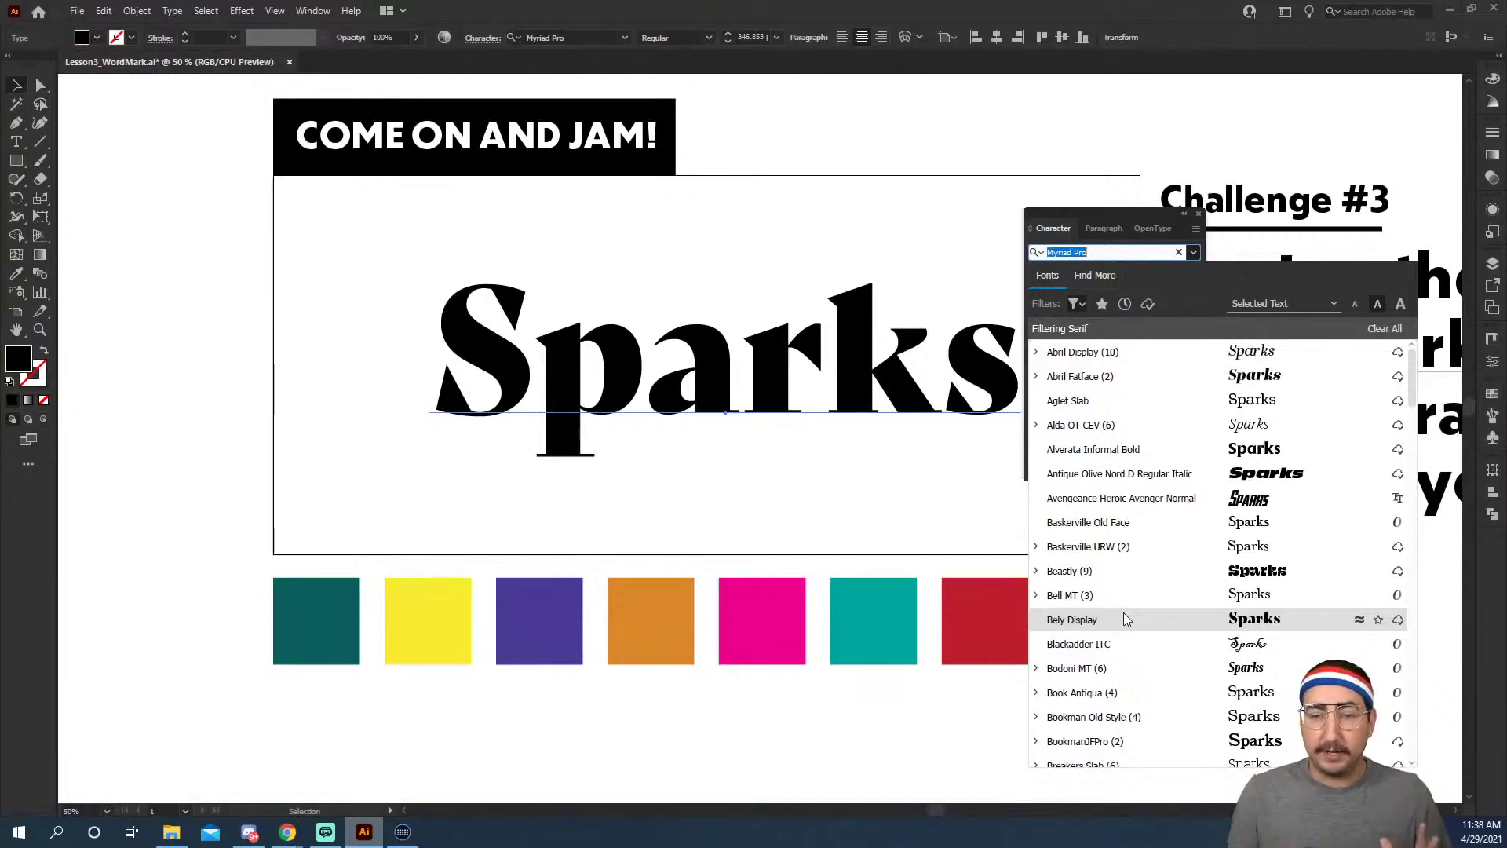
Search the fonts for "modest", apply Modesto Expanded Regular to the Sparks text and set it in all caps.
{"action": "type", "text": "modest"}
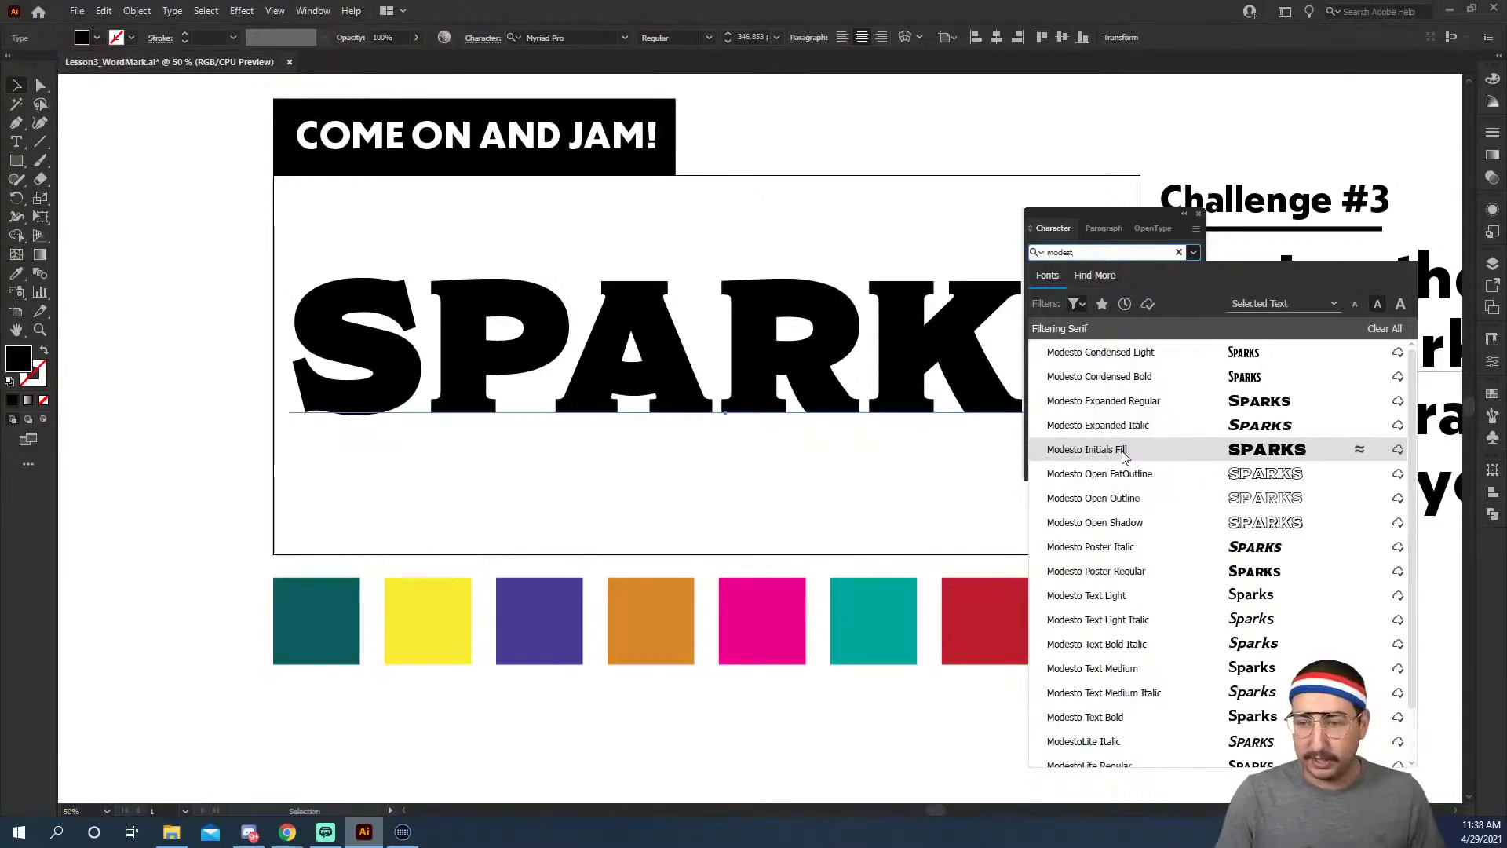
{"action": "left_click", "coordinate": [1127, 404]}
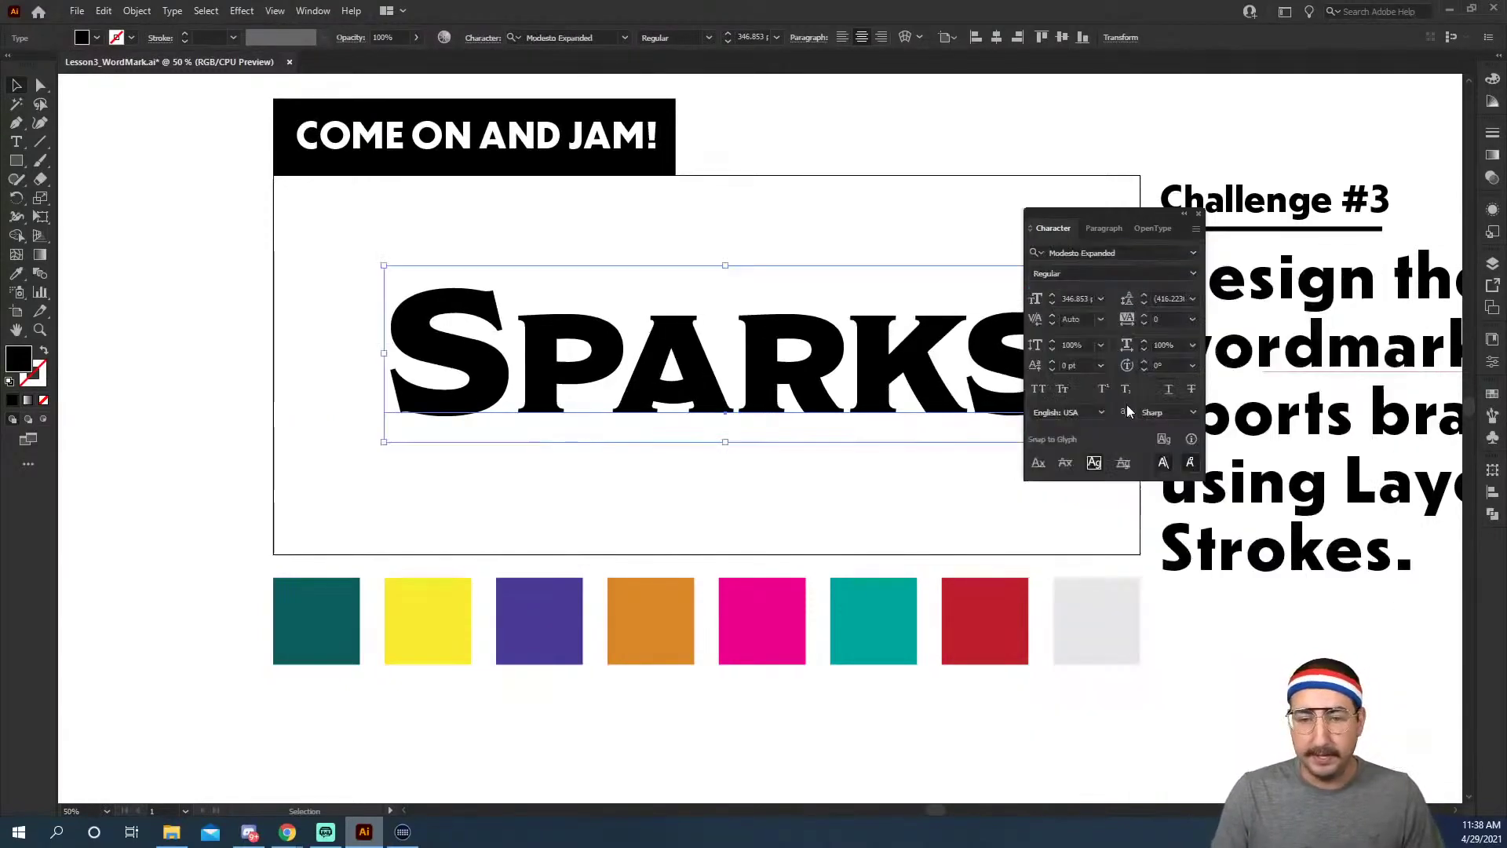
{"action": "left_click", "coordinate": [1039, 388]}
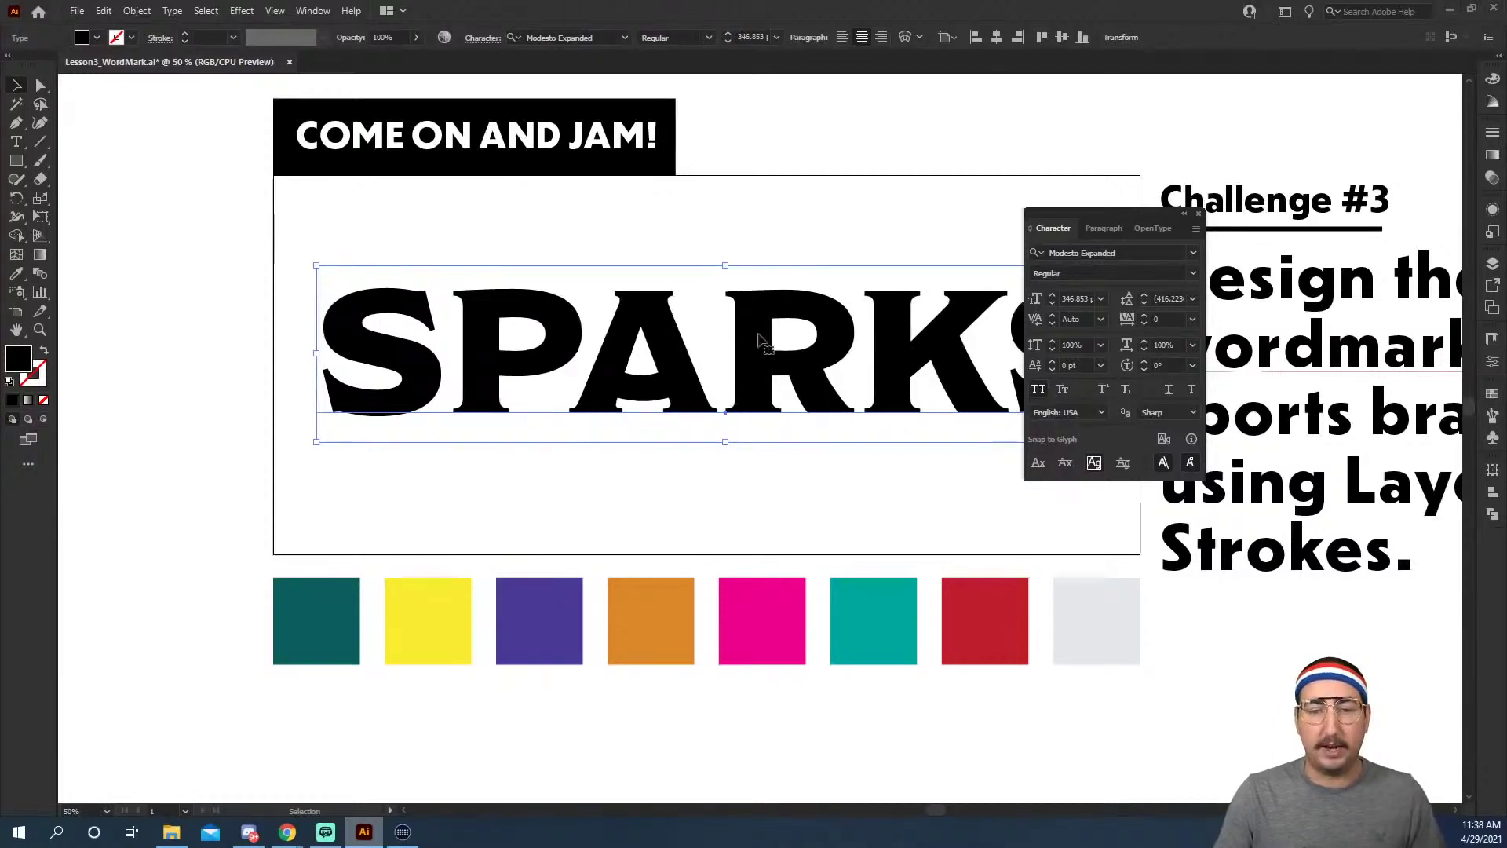
{"action": "left_click", "coordinate": [739, 214]}
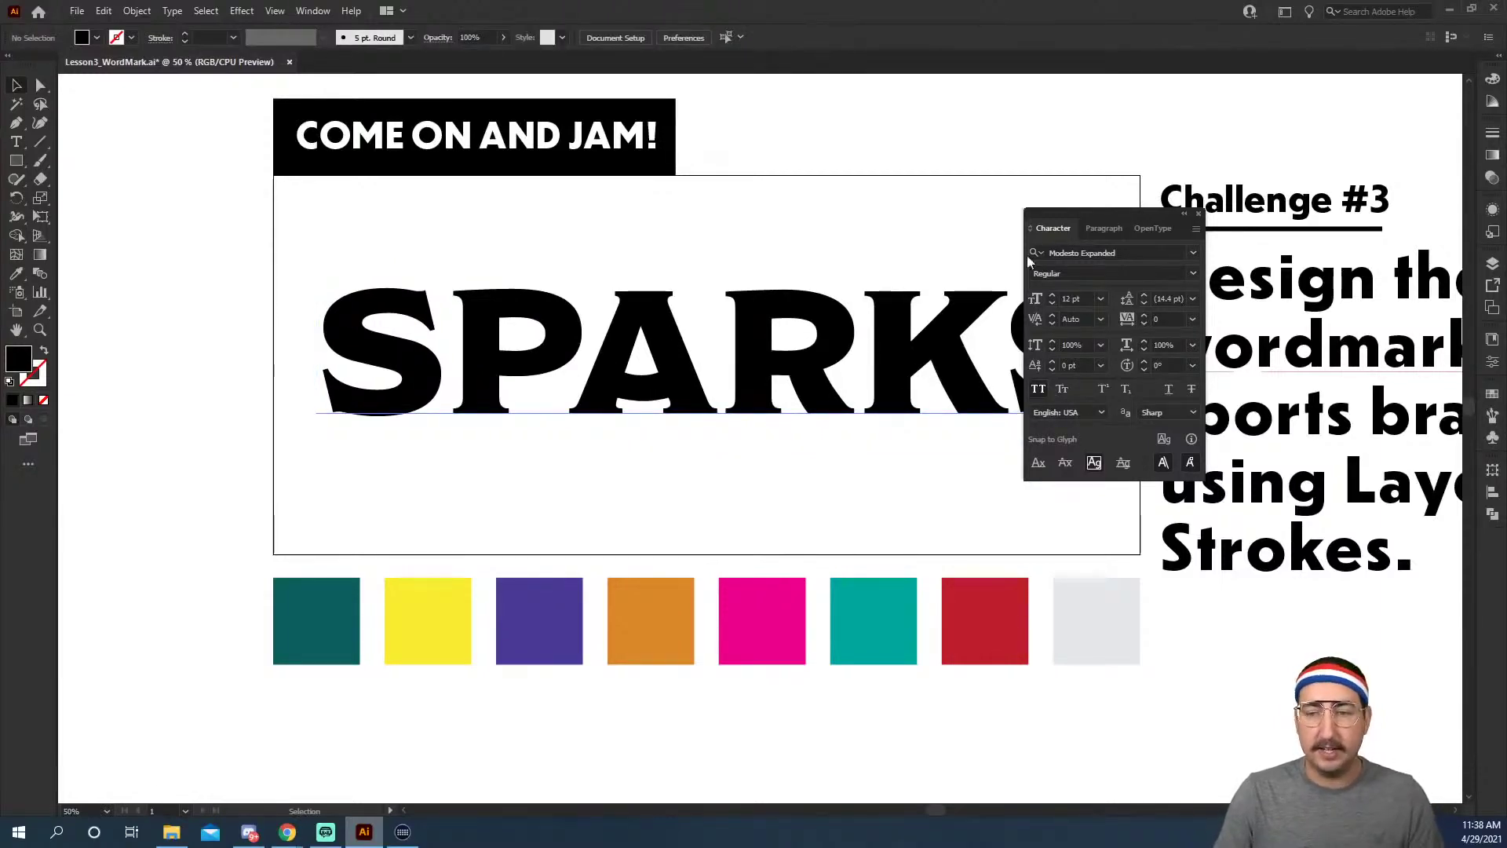
Scale the SPARKS text down to about 283 pt and center it horizontally on the artboard.
{"action": "left_click_drag", "start_coordinate": [1140, 213], "coordinate": [1314, 296]}
{"action": "left_click", "coordinate": [808, 448]}
{"action": "key", "text": "s"}
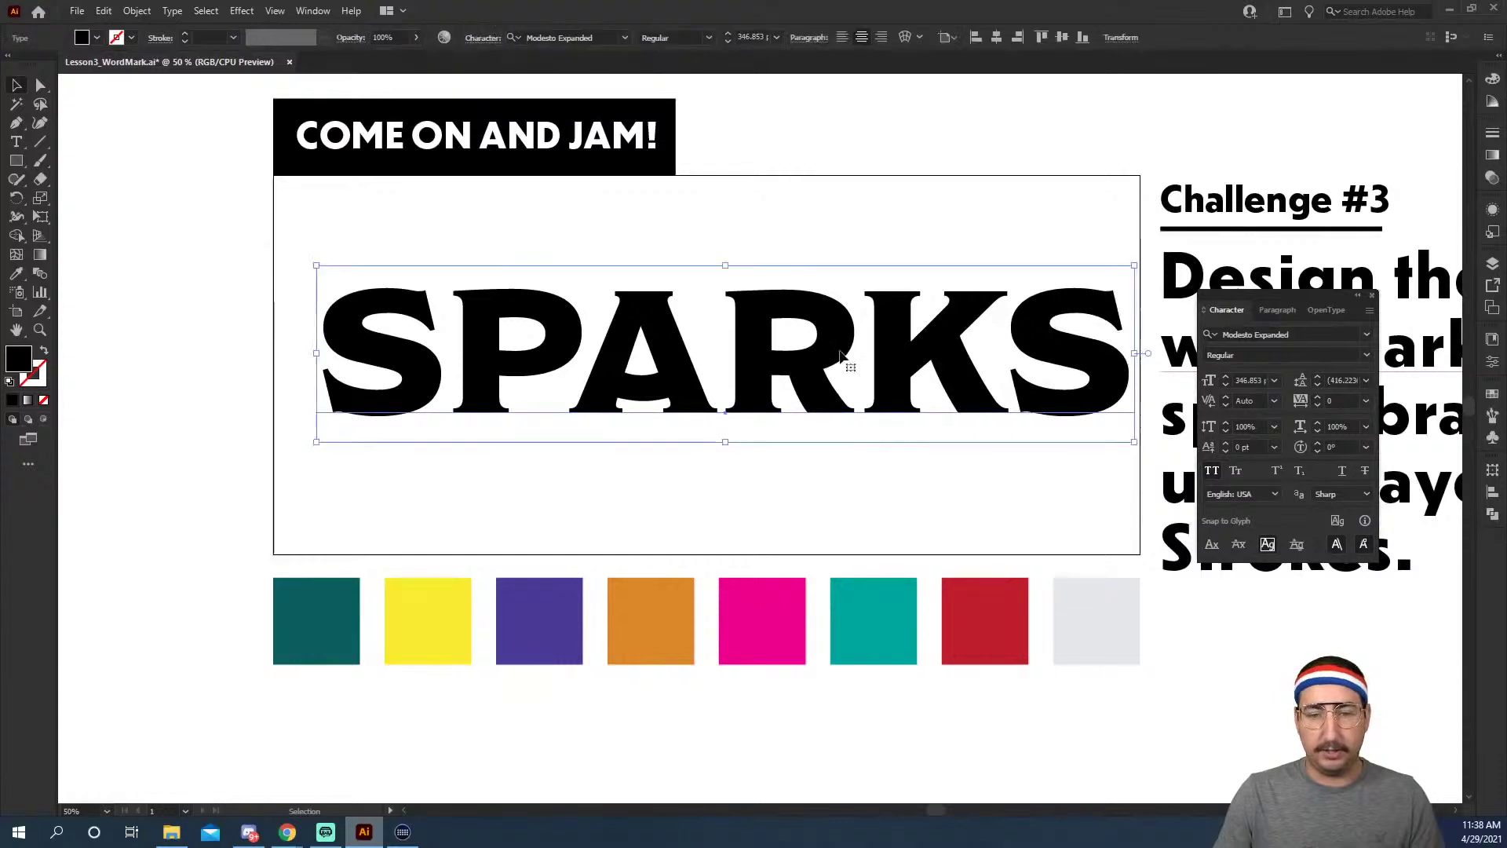
{"action": "left_click_drag", "start_coordinate": [1123, 154], "coordinate": [1056, 188]}
{"action": "key", "text": "v"}
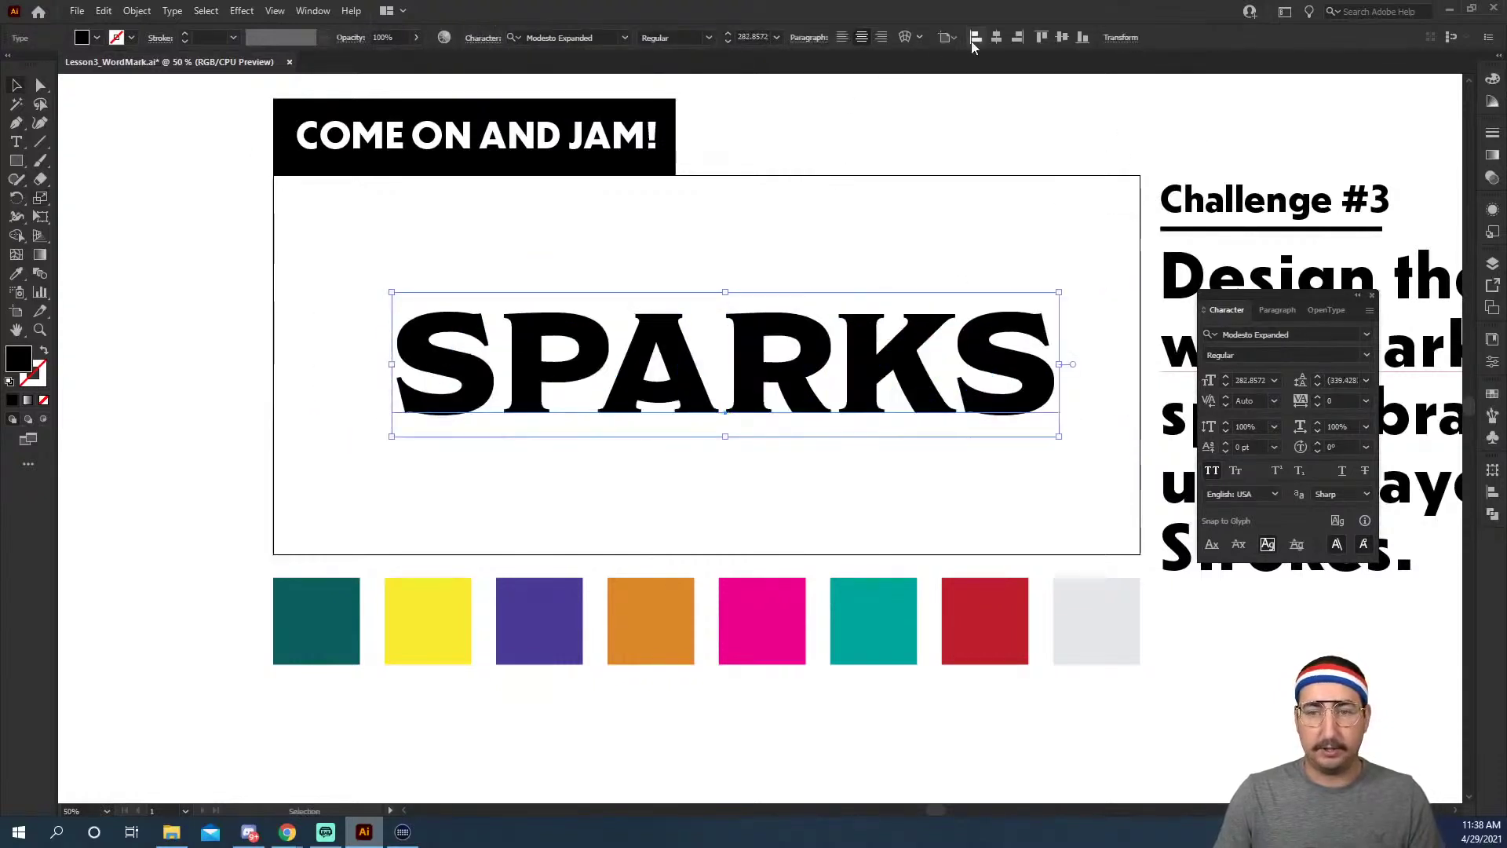
{"action": "left_click", "coordinate": [995, 40]}
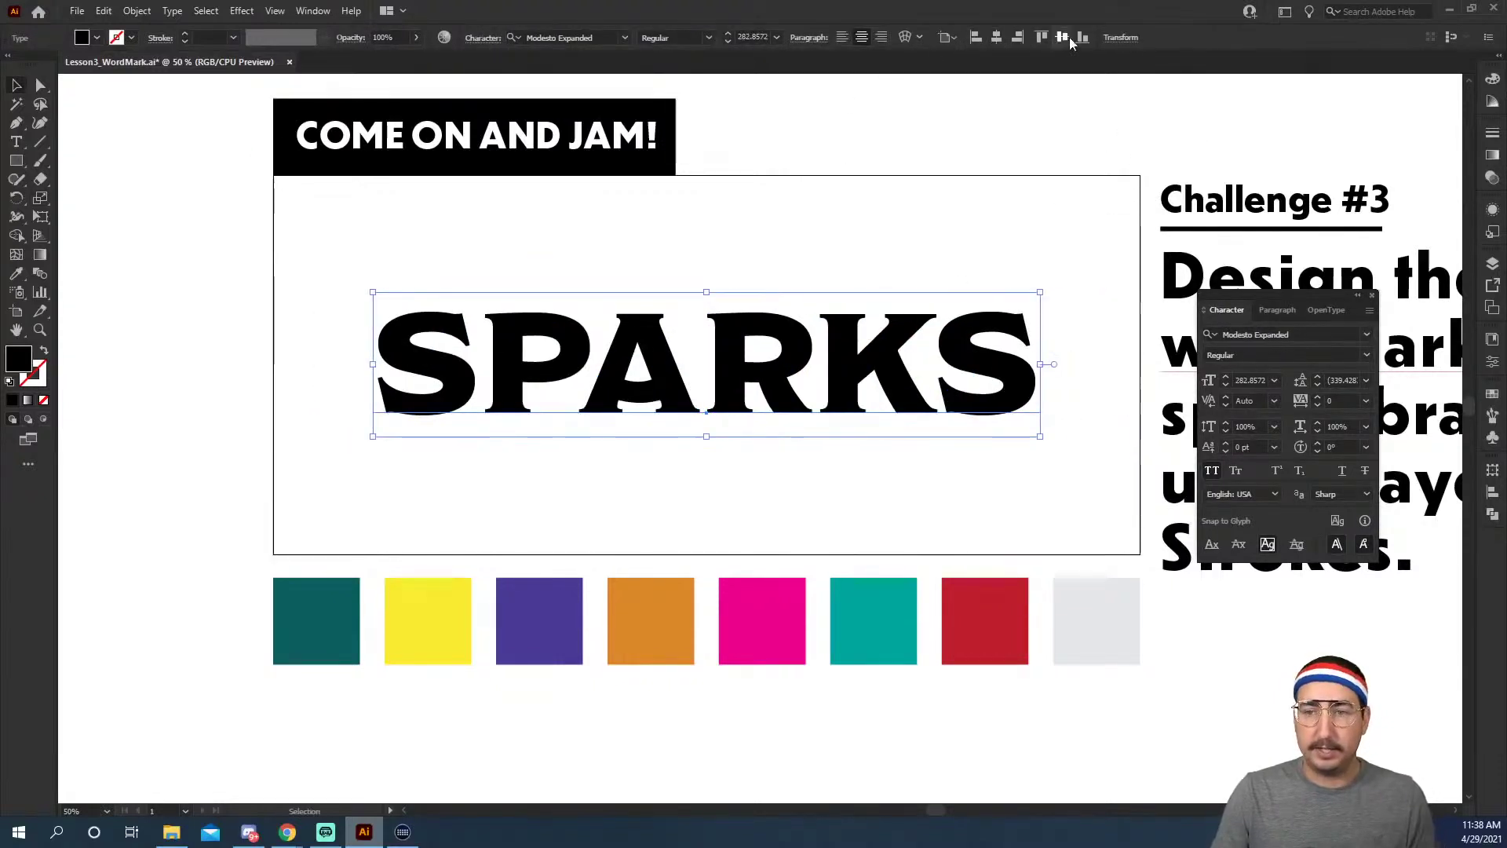
{"action": "left_click", "coordinate": [878, 219]}
Sample the yellow, orange and bright teal palette squares as fills for the SPARKS text, ending on bright teal.
{"action": "key", "text": "z"}
{"action": "left_click", "coordinate": [808, 396]}
{"action": "left_click_drag", "start_coordinate": [707, 478], "coordinate": [783, 359]}
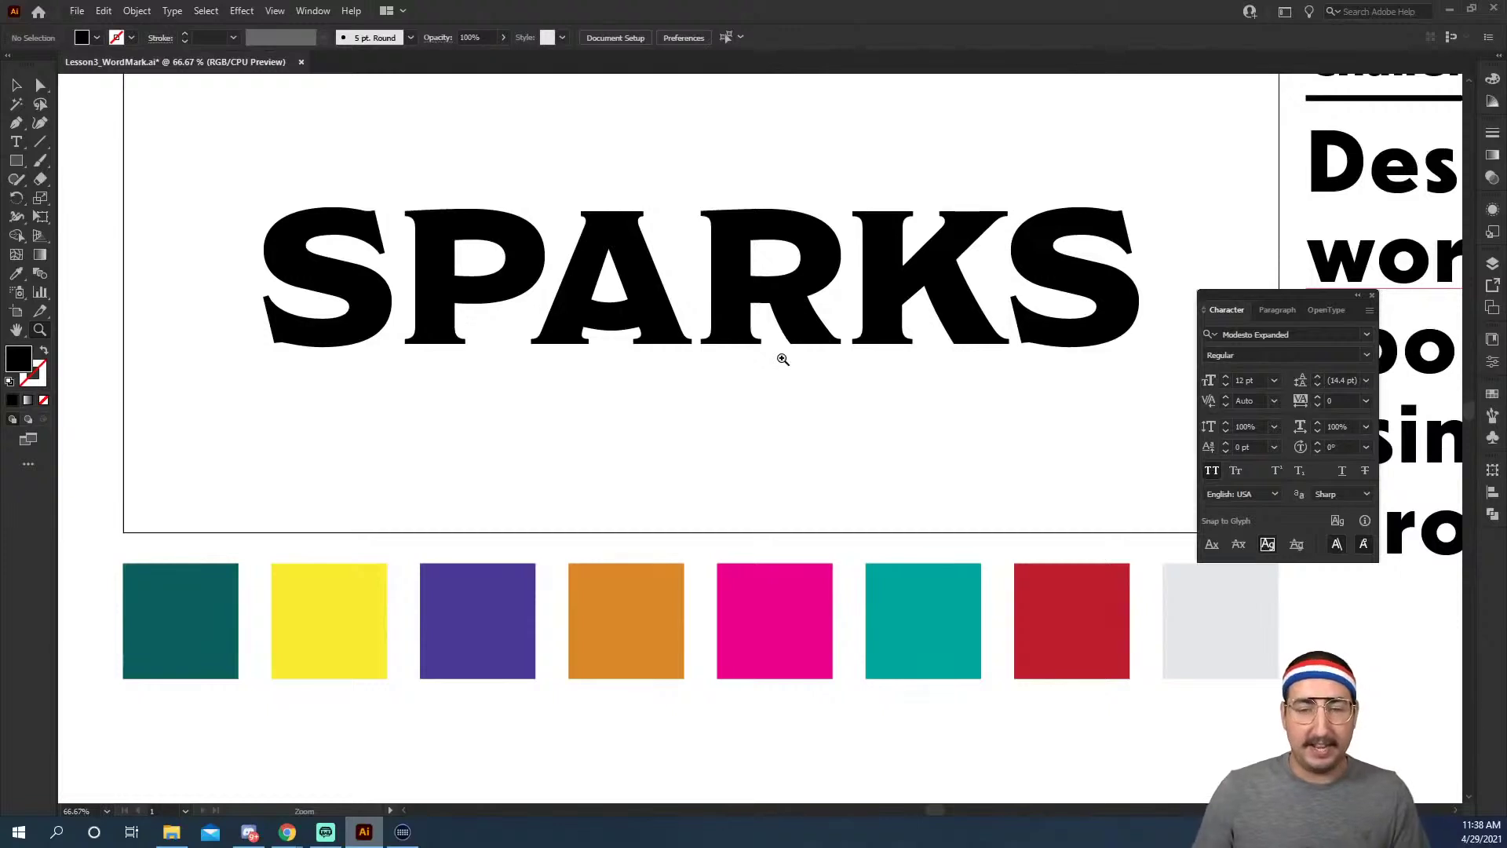
{"action": "key", "text": "v"}
{"action": "left_click", "coordinate": [636, 272]}
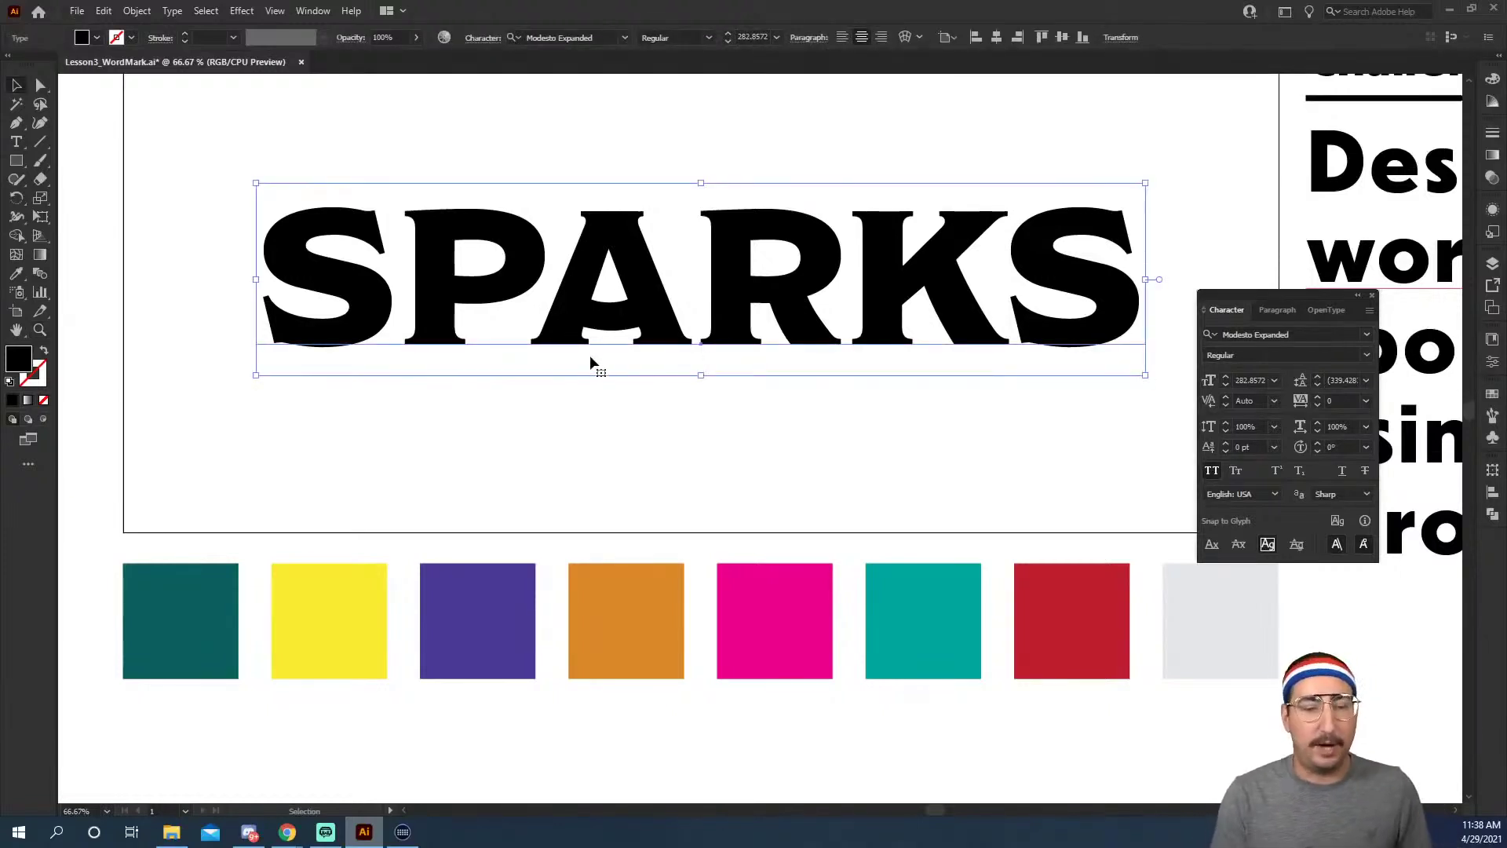
{"action": "key", "text": "i"}
{"action": "left_click", "coordinate": [353, 592]}
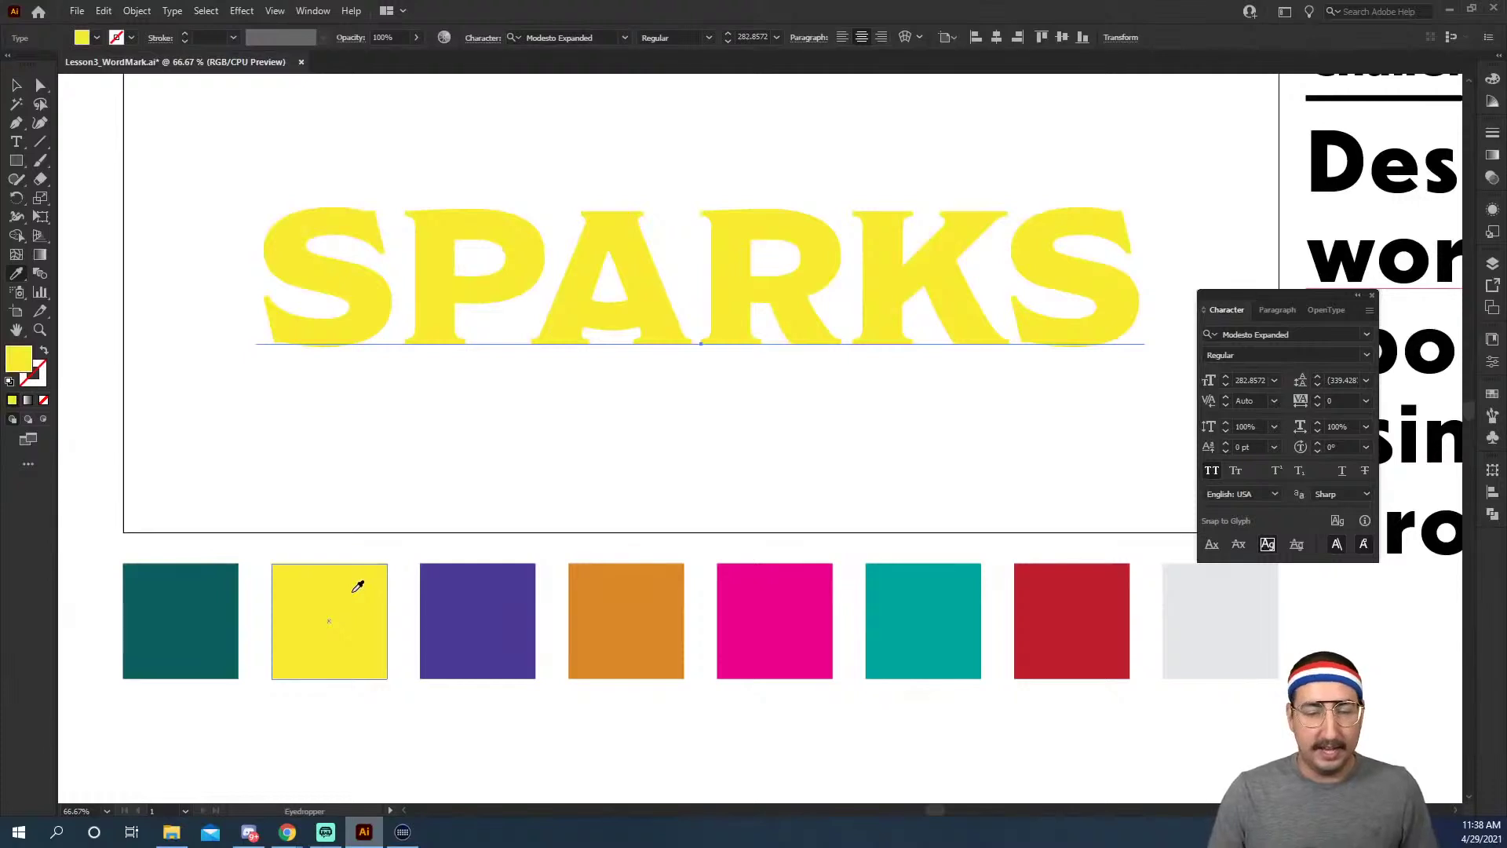
{"action": "left_click", "coordinate": [665, 608]}
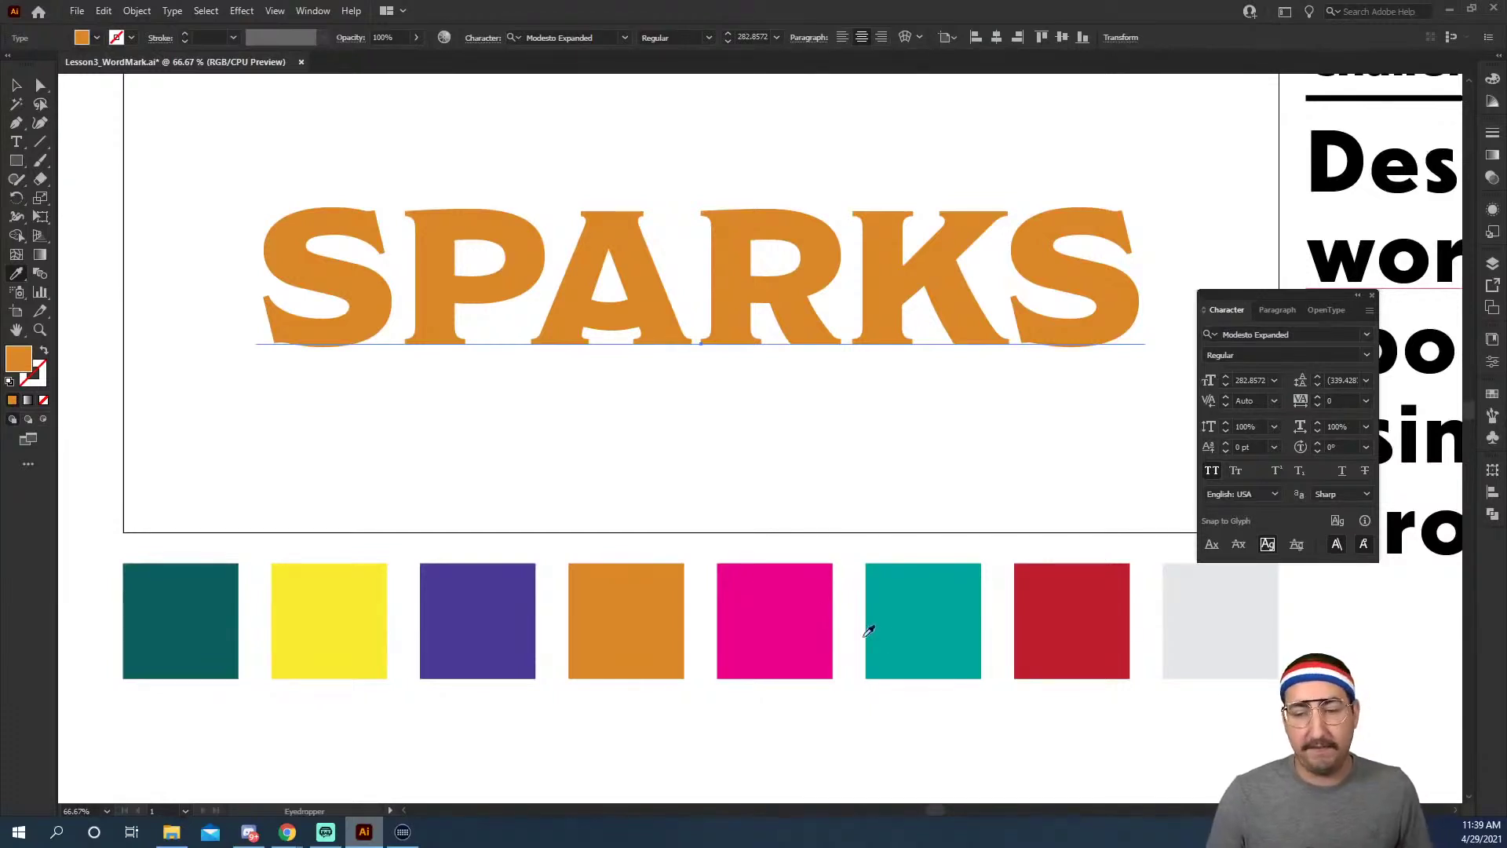
{"action": "left_click", "coordinate": [911, 626]}
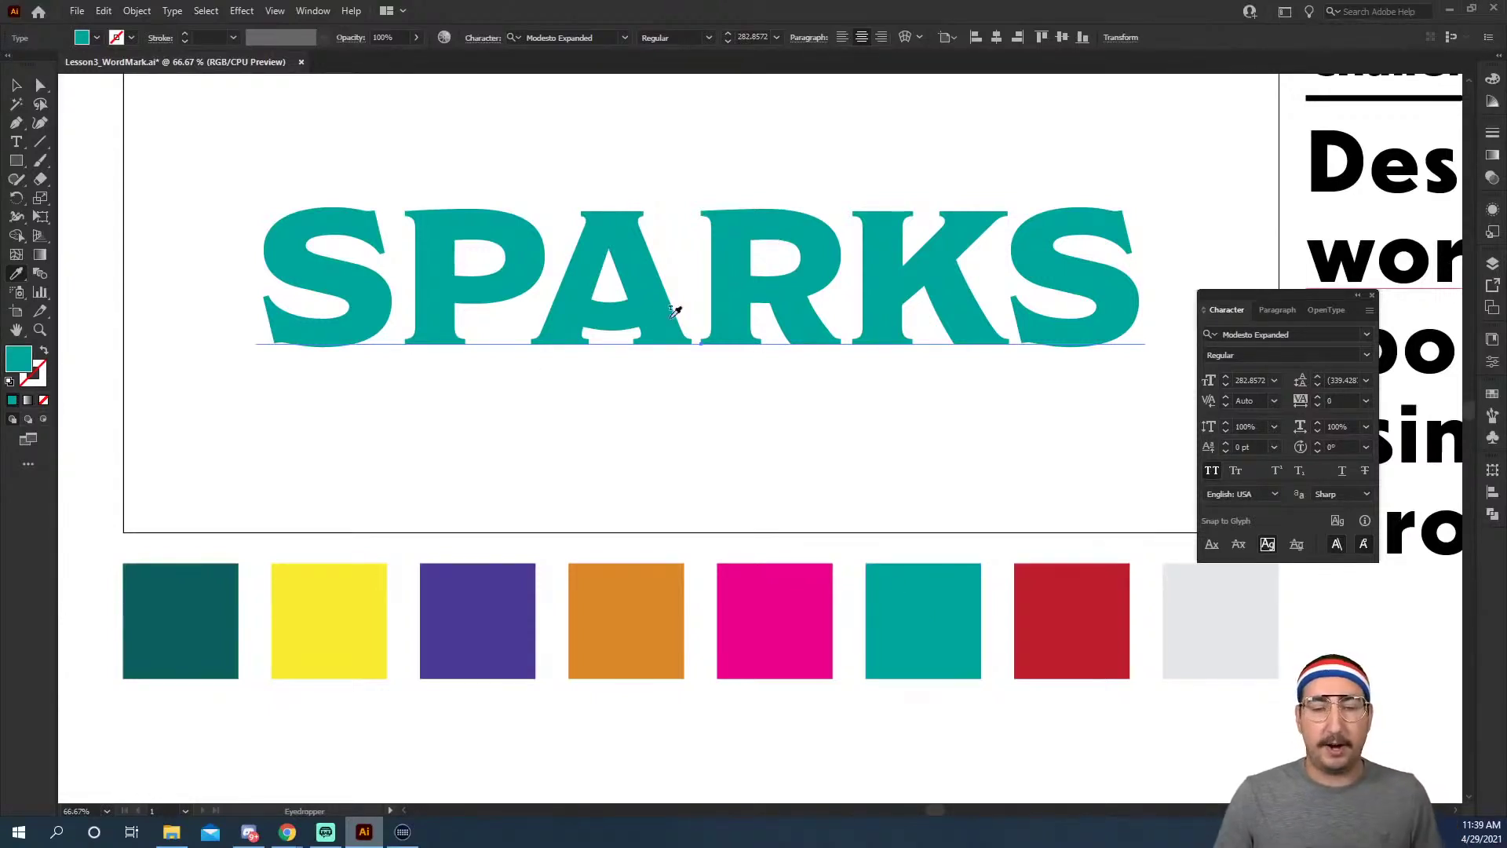
Apply a black 10 pt stroke directly to the SPARKS text.
{"action": "left_click", "coordinate": [35, 381]}
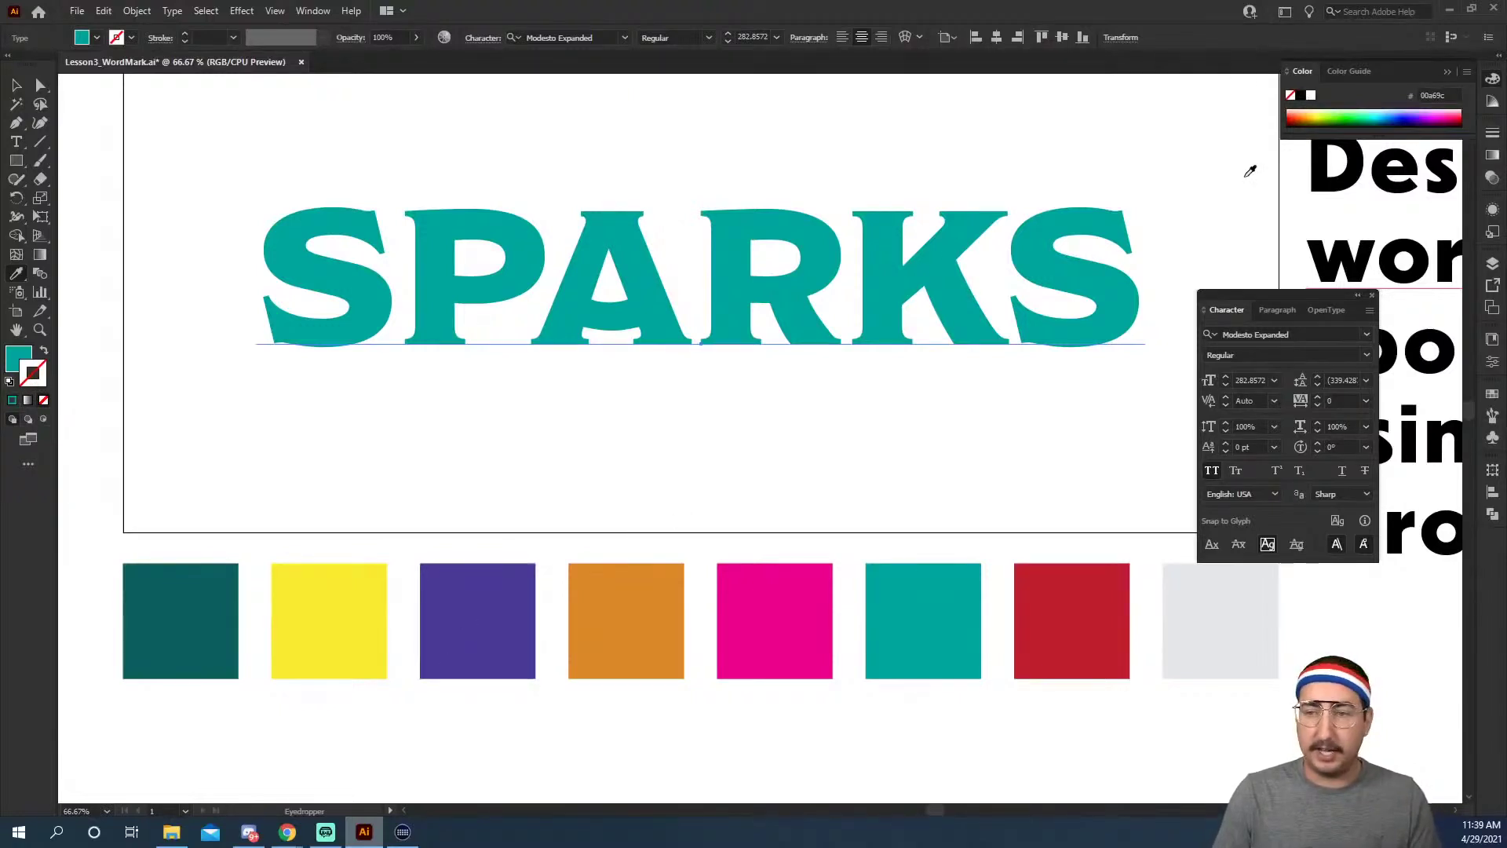
{"action": "left_click", "coordinate": [1301, 95]}
{"action": "left_click", "coordinate": [206, 37]}
{"action": "type", "text": "10"}
{"action": "key", "text": "Return"}
{"action": "key", "text": "shift+Down"}
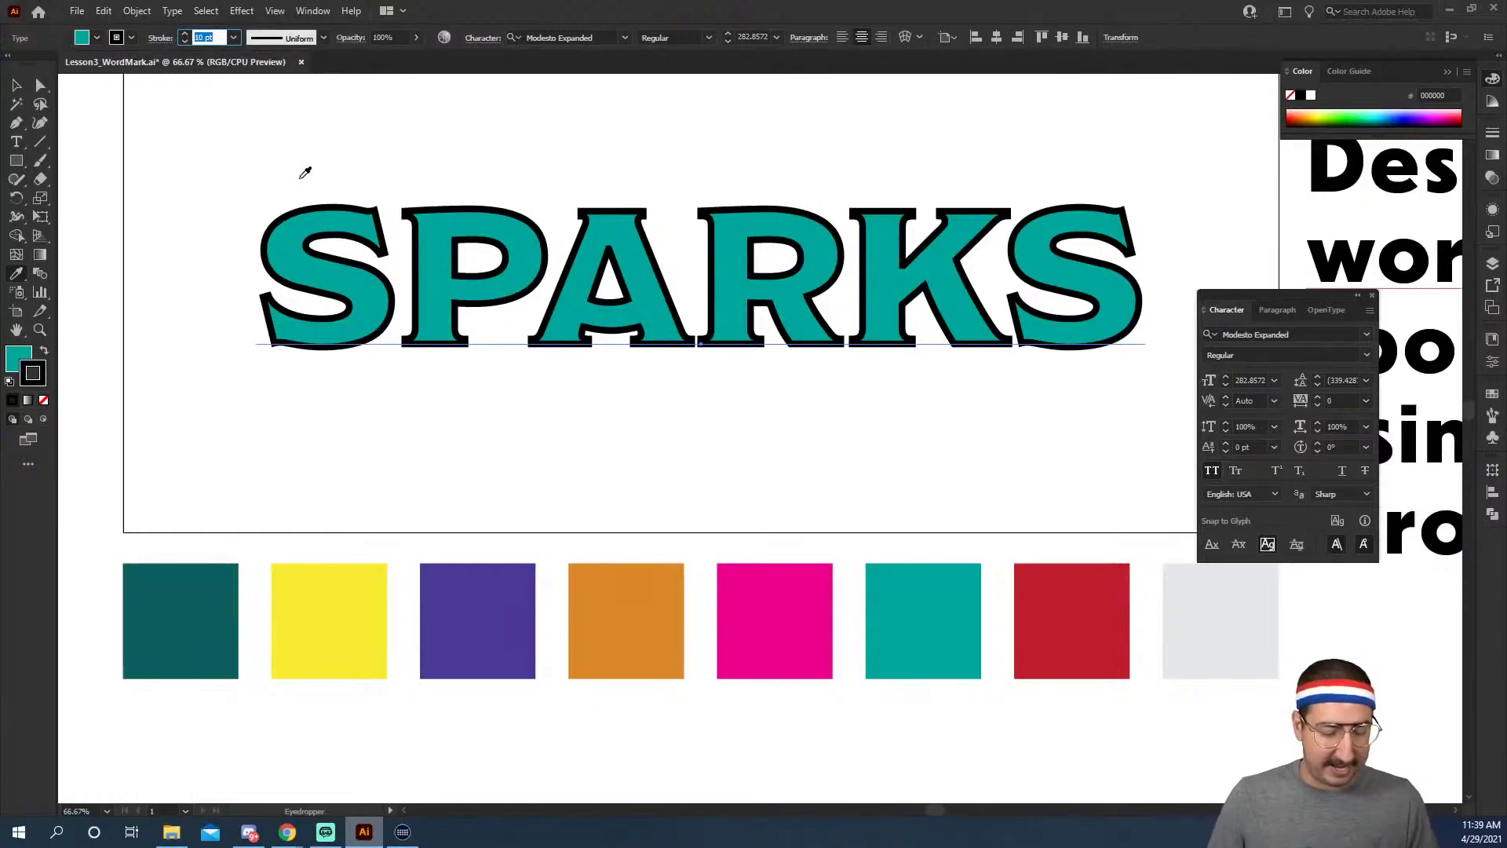
{"action": "left_click", "coordinate": [703, 208], "text": "ctrl"}
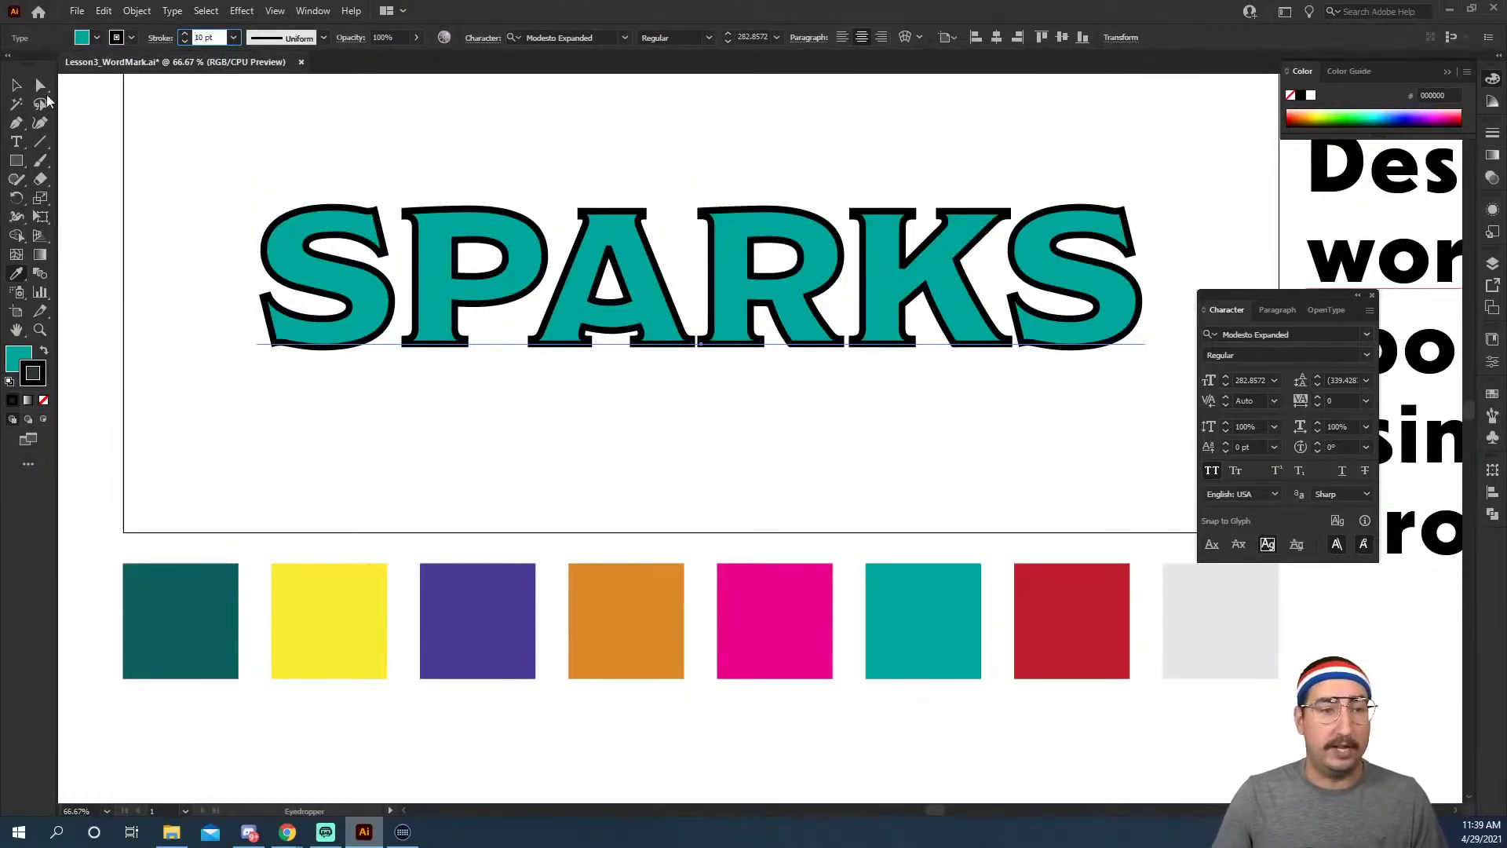
Remove the stroke from the SPARKS text, keeping only its teal fill.
{"action": "left_click", "coordinate": [17, 85]}
{"action": "left_click", "coordinate": [218, 115]}
{"action": "key", "text": "ctrl+z"}
{"action": "key", "text": "slash"}
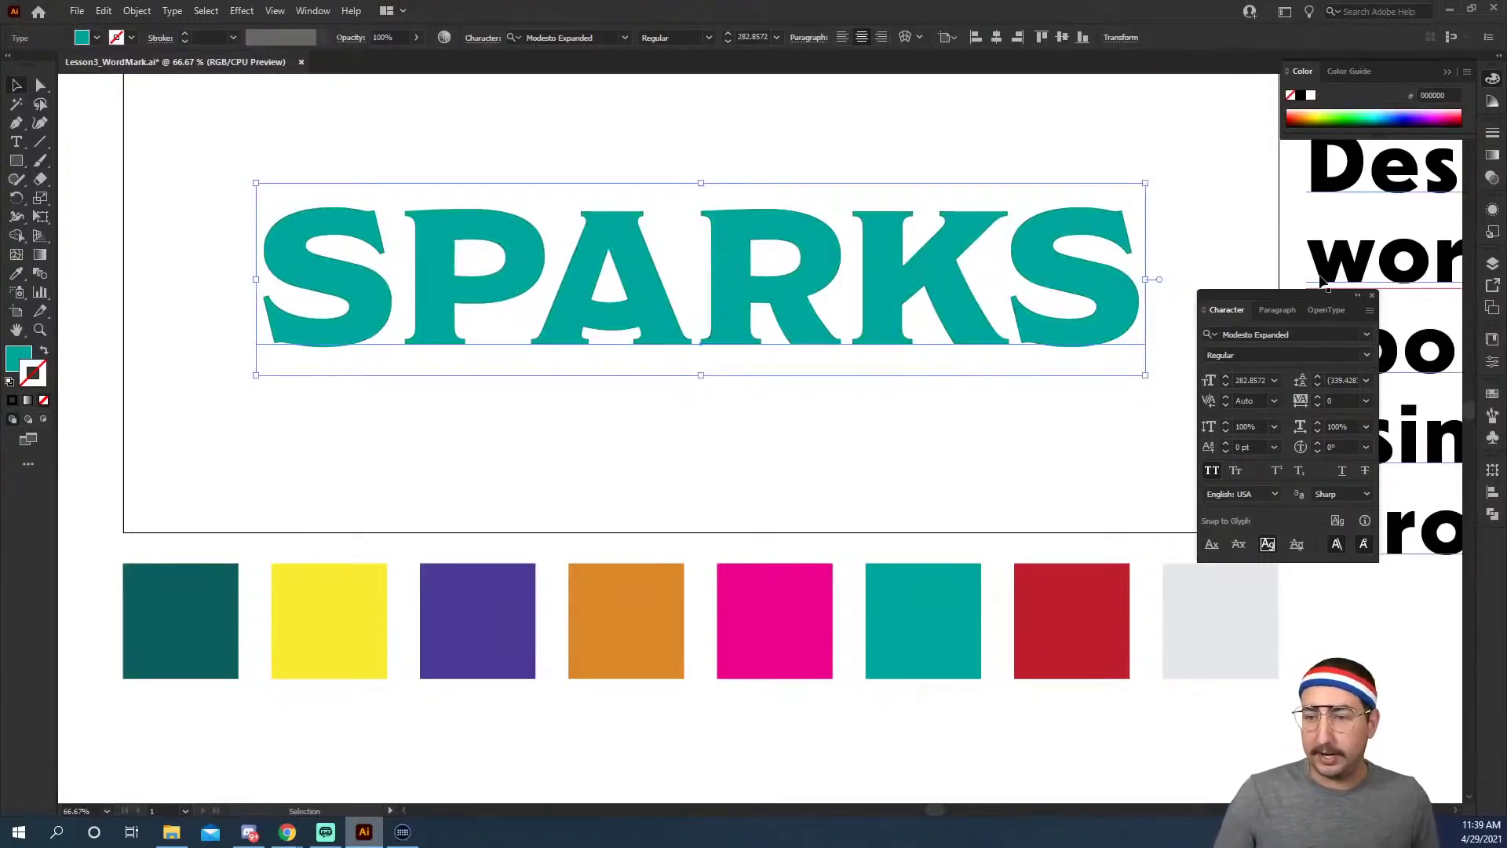
Show the appearance attributes of the SPARKS text and hide the character settings.
{"action": "left_click", "coordinate": [1493, 212]}
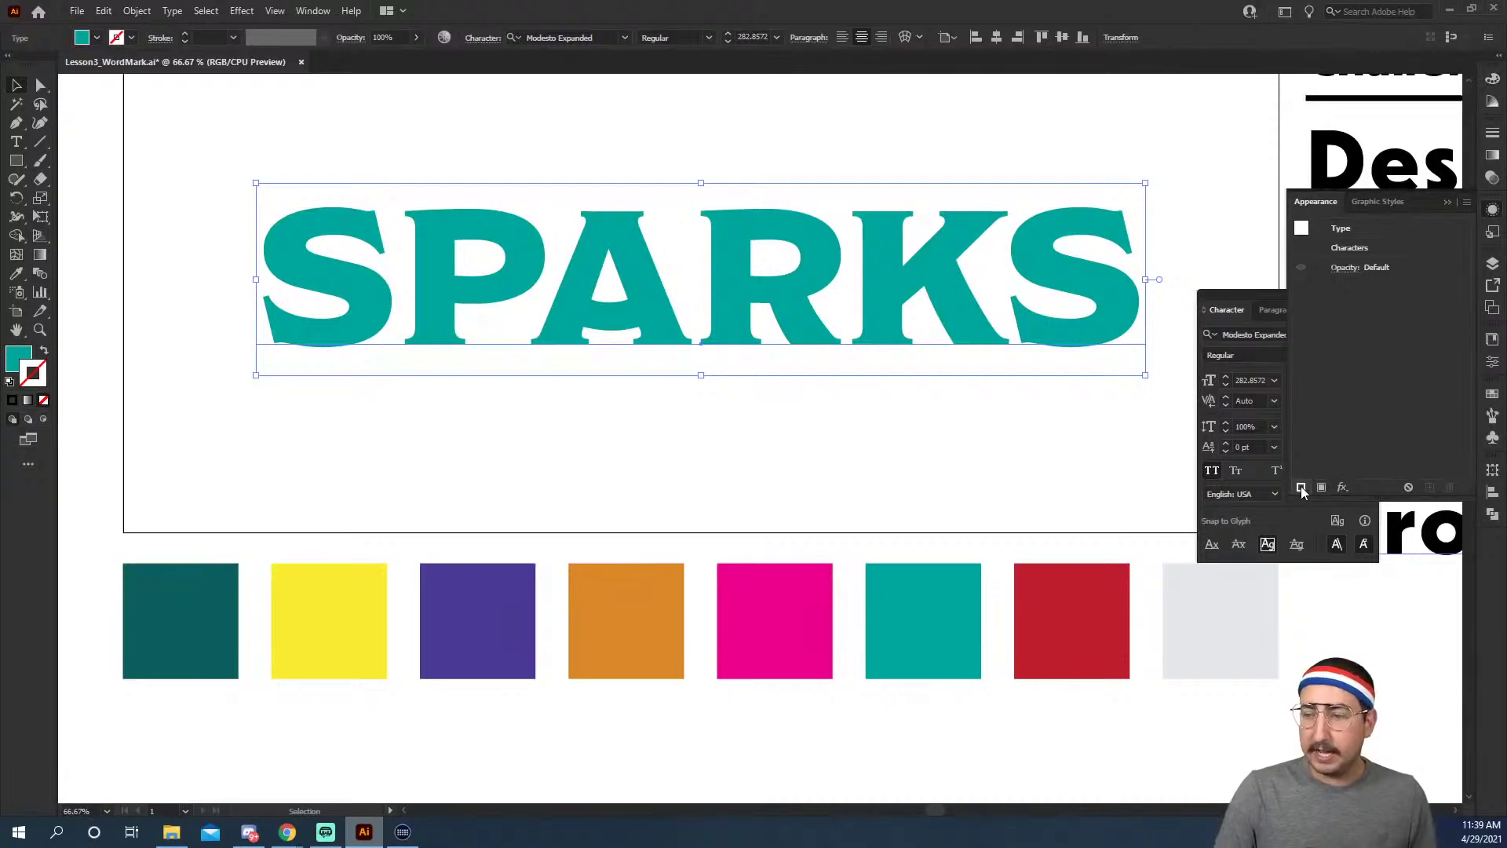
{"action": "left_click_drag", "start_coordinate": [1251, 296], "coordinate": [1202, 428]}
{"action": "key", "text": "ctrl+t"}
{"action": "key", "text": "v"}
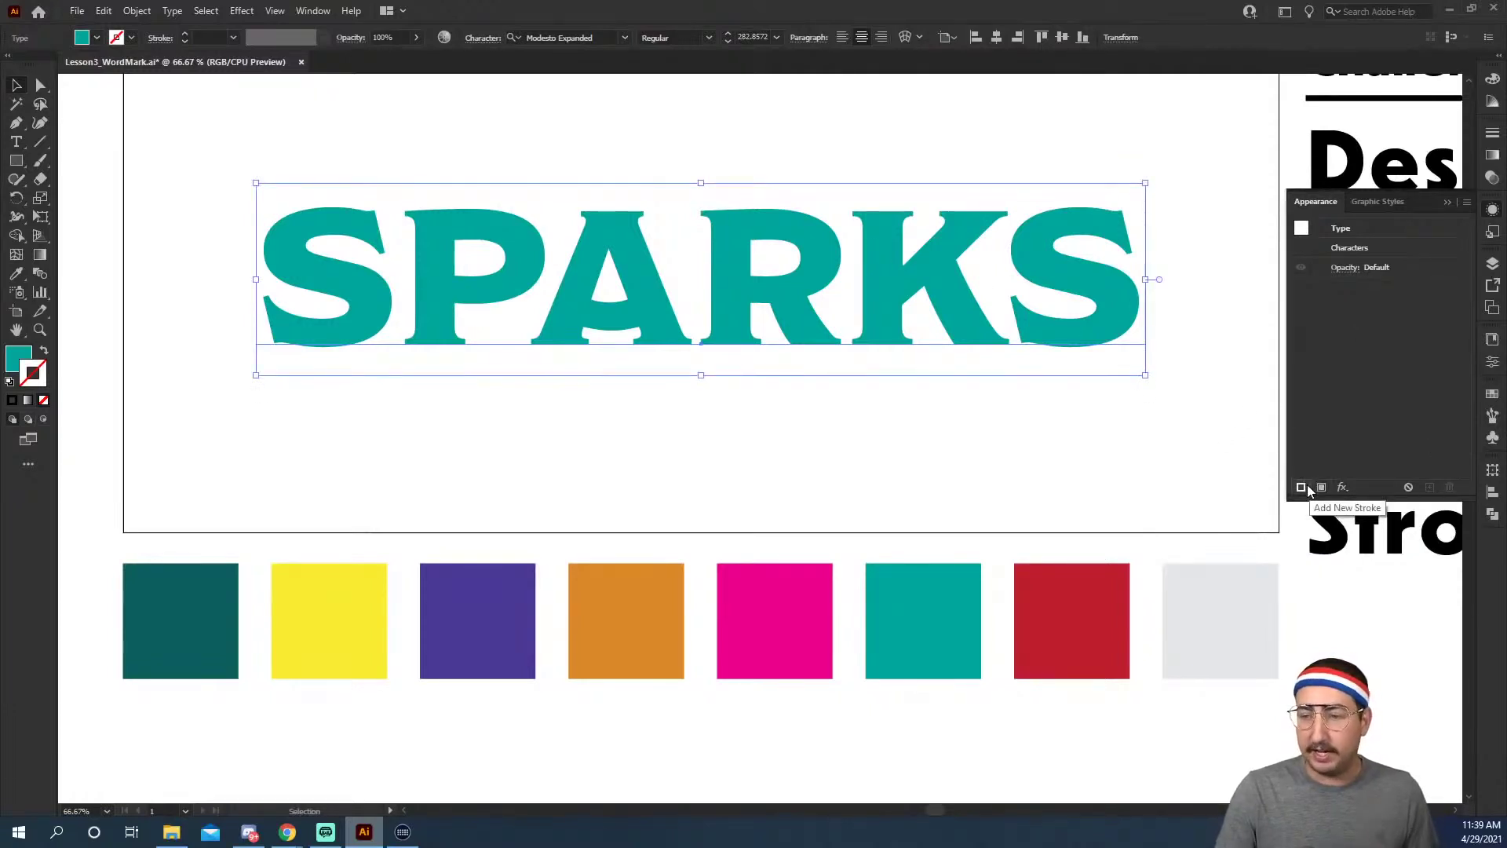
Draw a rectangle about 23.25 by 7.2 in around SPARKS, fill it with the palette red and send it behind the text.
{"action": "left_click", "coordinate": [790, 147]}
{"action": "key", "text": "m"}
{"action": "left_click_drag", "start_coordinate": [134, 108], "coordinate": [1254, 455]}
{"action": "key", "text": "i"}
{"action": "left_click", "coordinate": [1059, 583]}
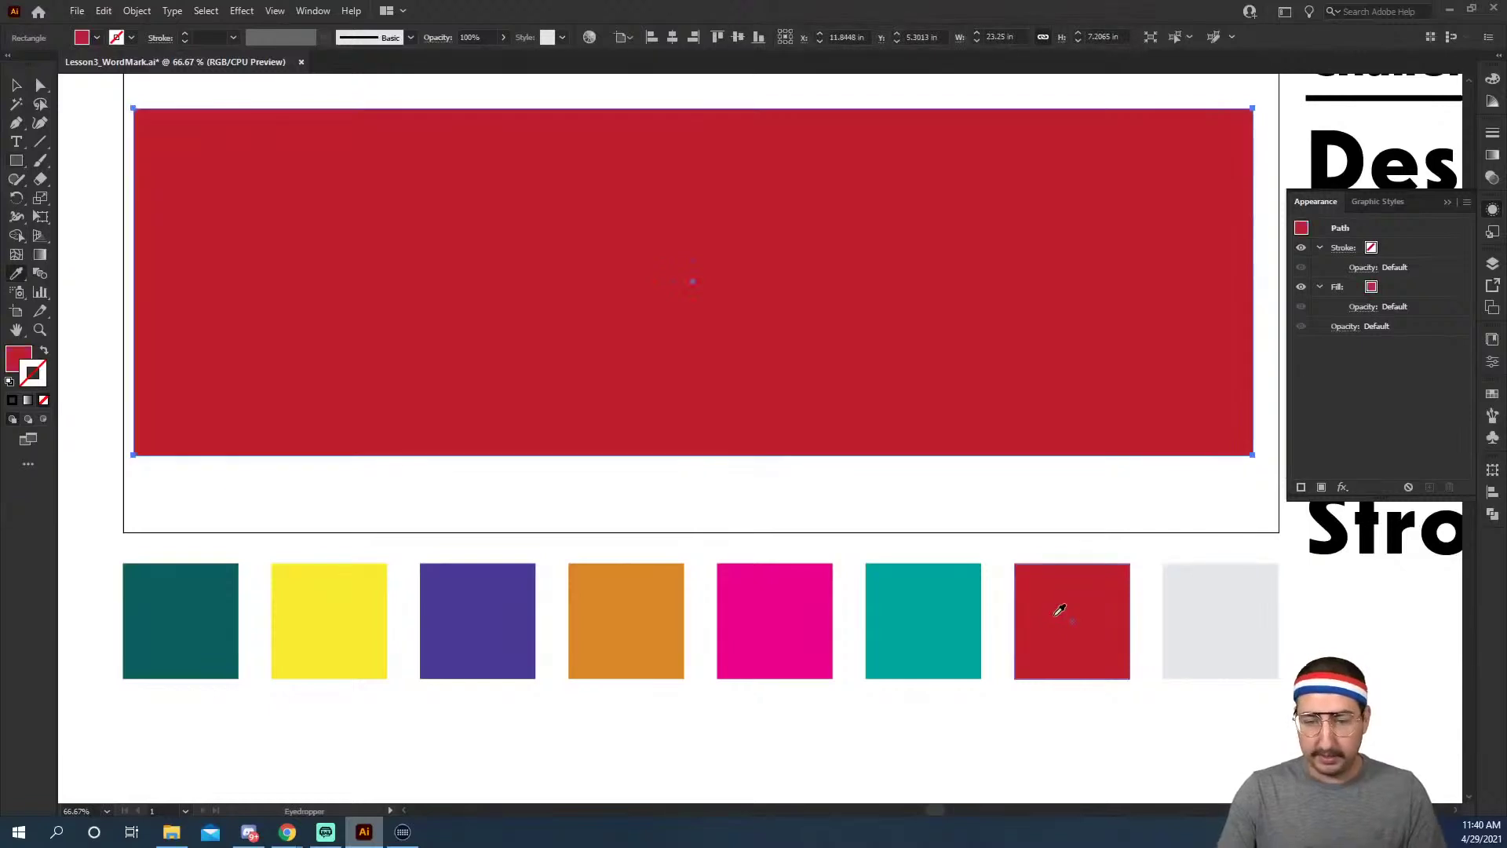
{"action": "key", "text": "ctrl+shift+bracketleft"}
{"action": "key", "text": "v"}
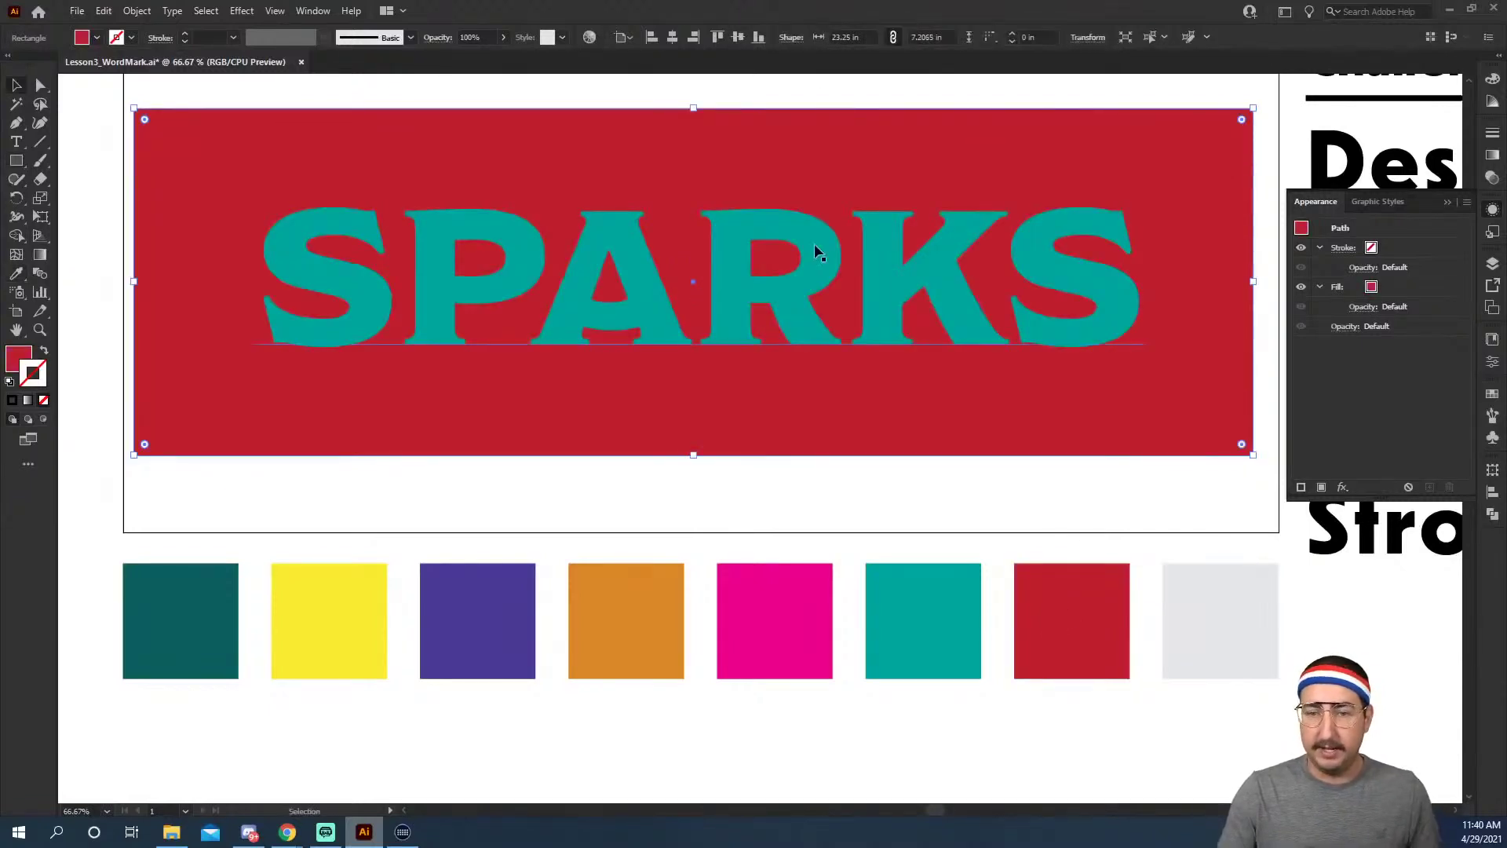
Add a new white 10 pt stroke to the SPARKS text as an appearance attribute.
{"action": "left_click", "coordinate": [815, 248]}
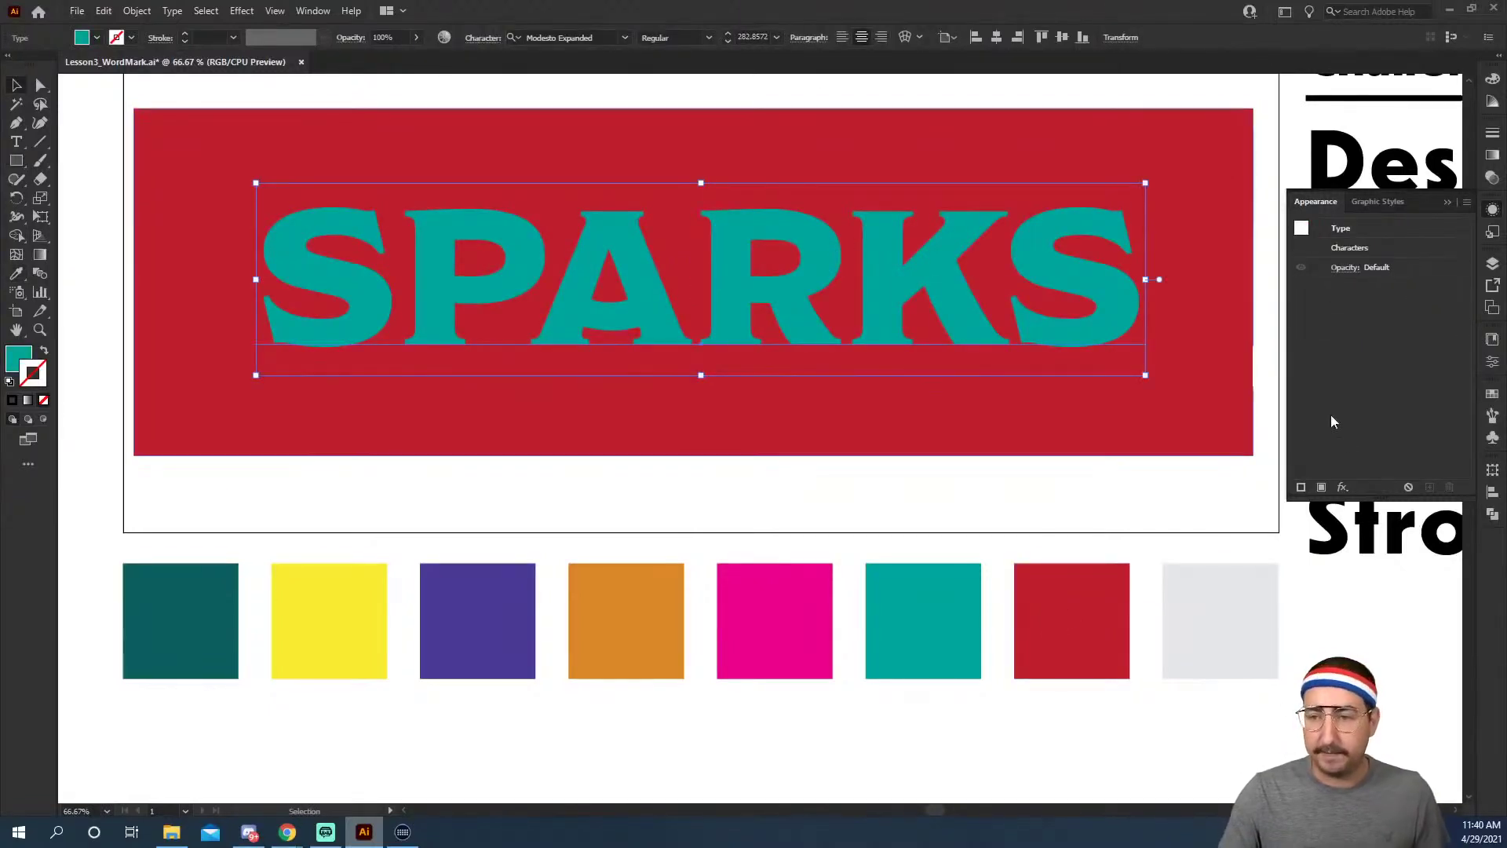
{"action": "left_click", "coordinate": [1301, 489]}
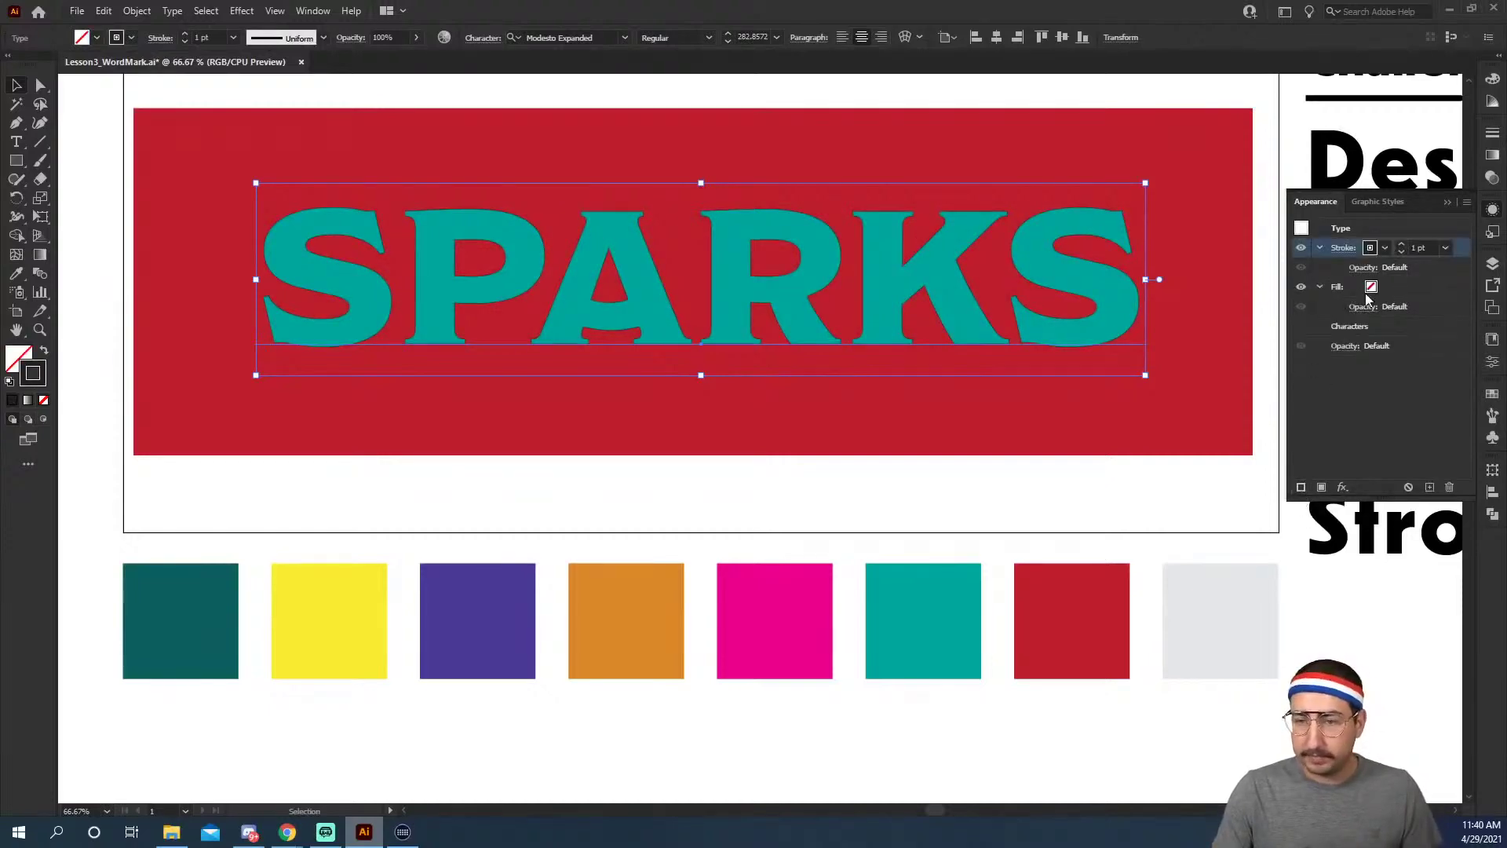
{"action": "left_click", "coordinate": [1385, 249]}
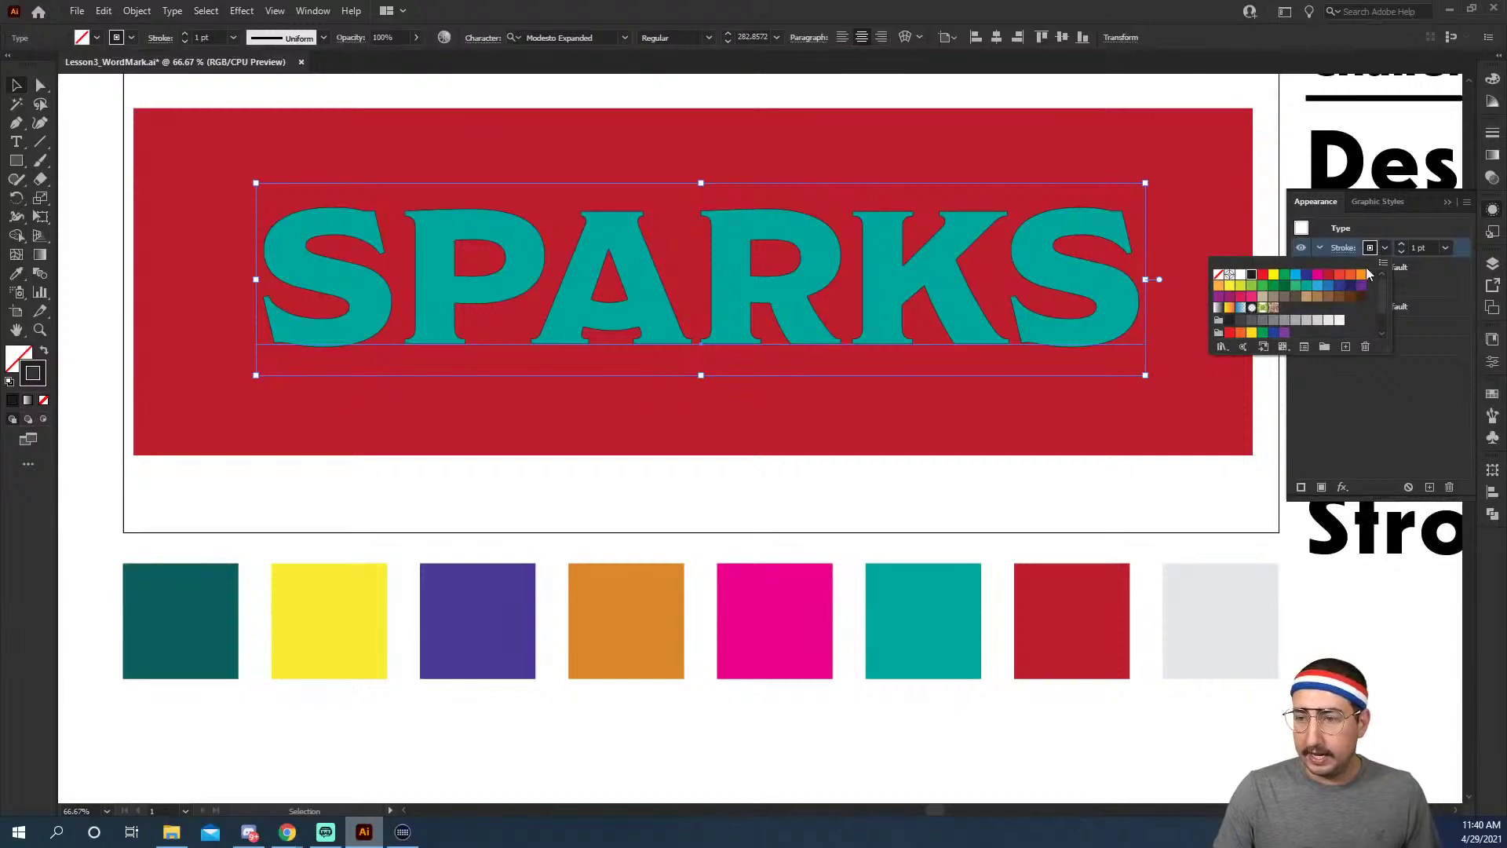
{"action": "left_click", "coordinate": [1242, 276]}
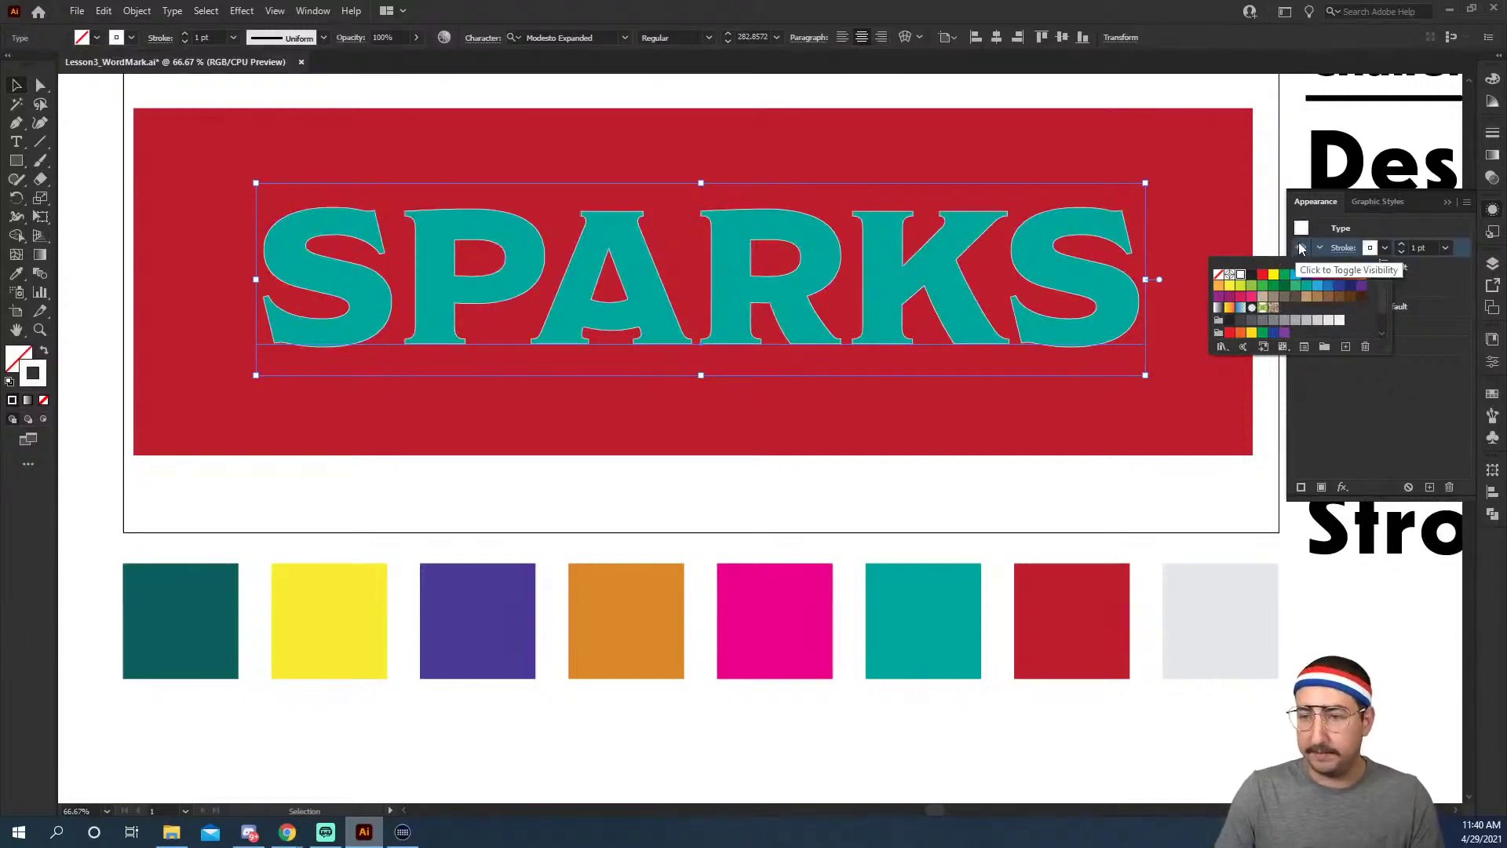
{"action": "left_click", "coordinate": [1421, 247]}
{"action": "type", "text": "10"}
{"action": "key", "text": "Return"}
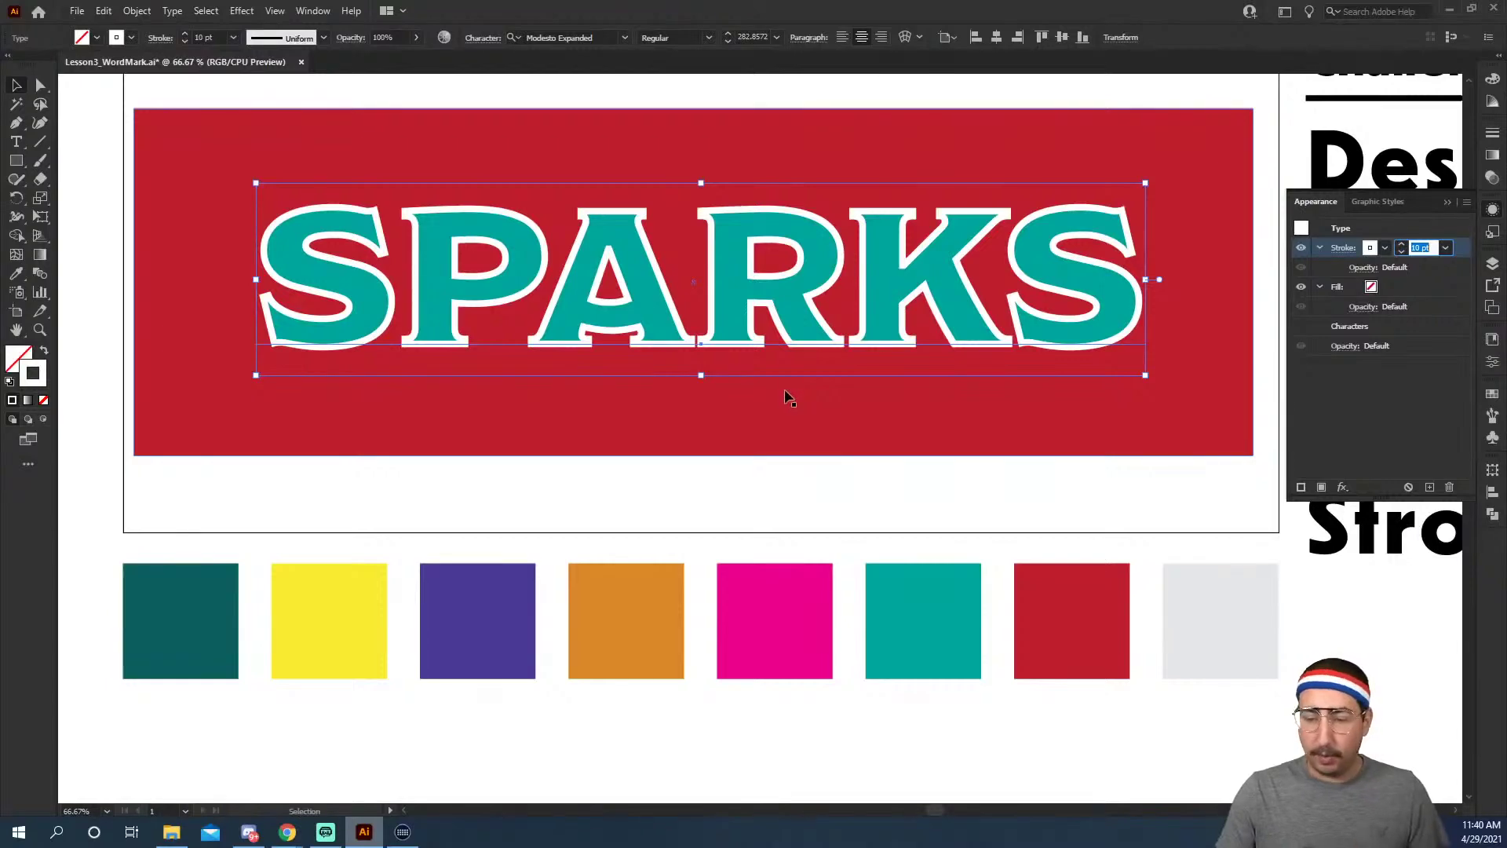
Set the tracking of the SPARKS text to 100.
{"action": "left_click", "coordinate": [807, 358]}
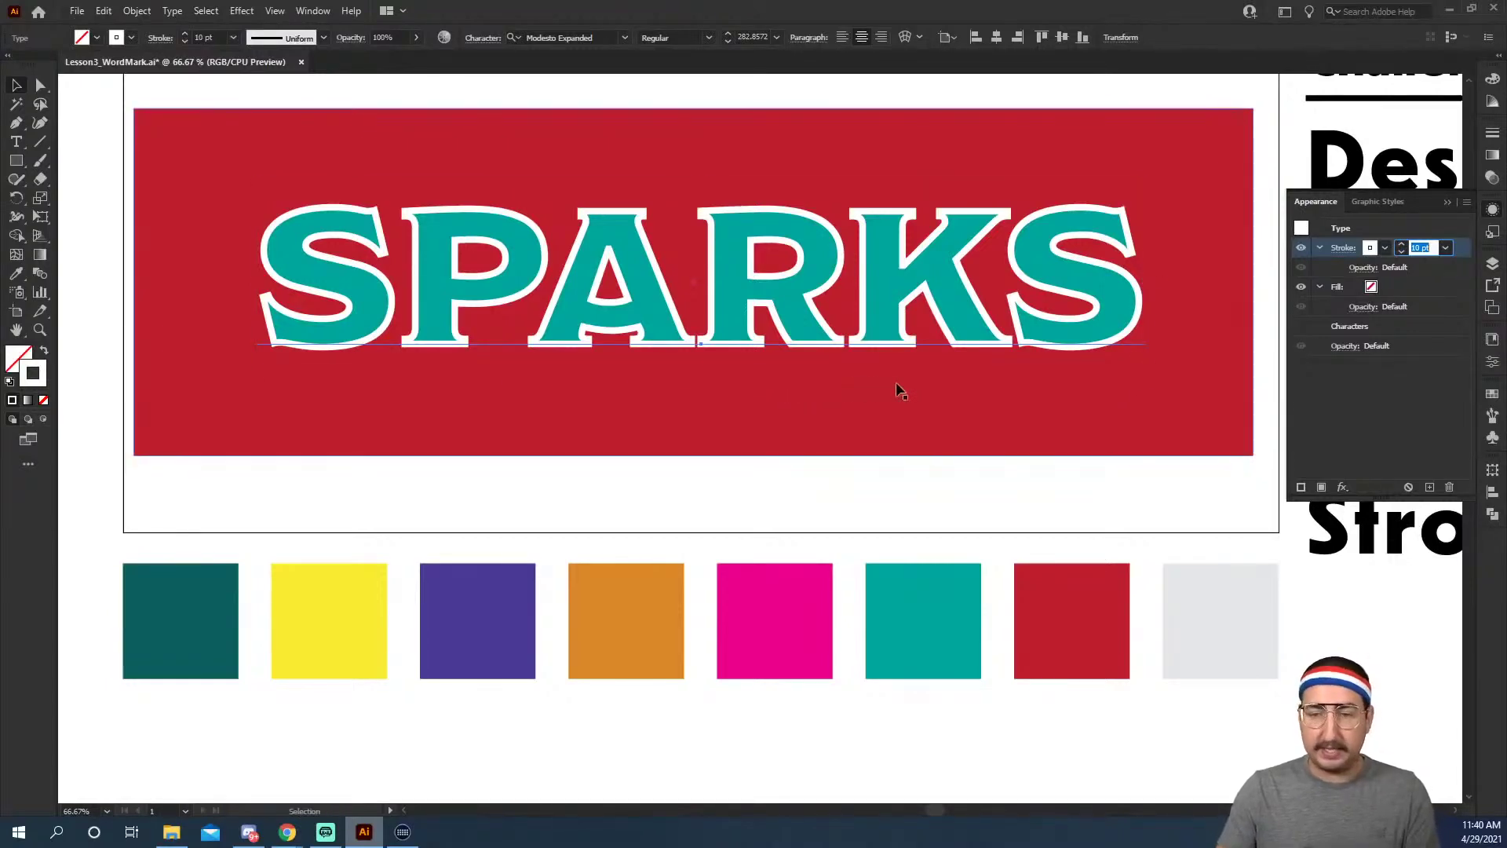
{"action": "left_click", "coordinate": [1056, 321]}
{"action": "key", "text": "ctrl+t"}
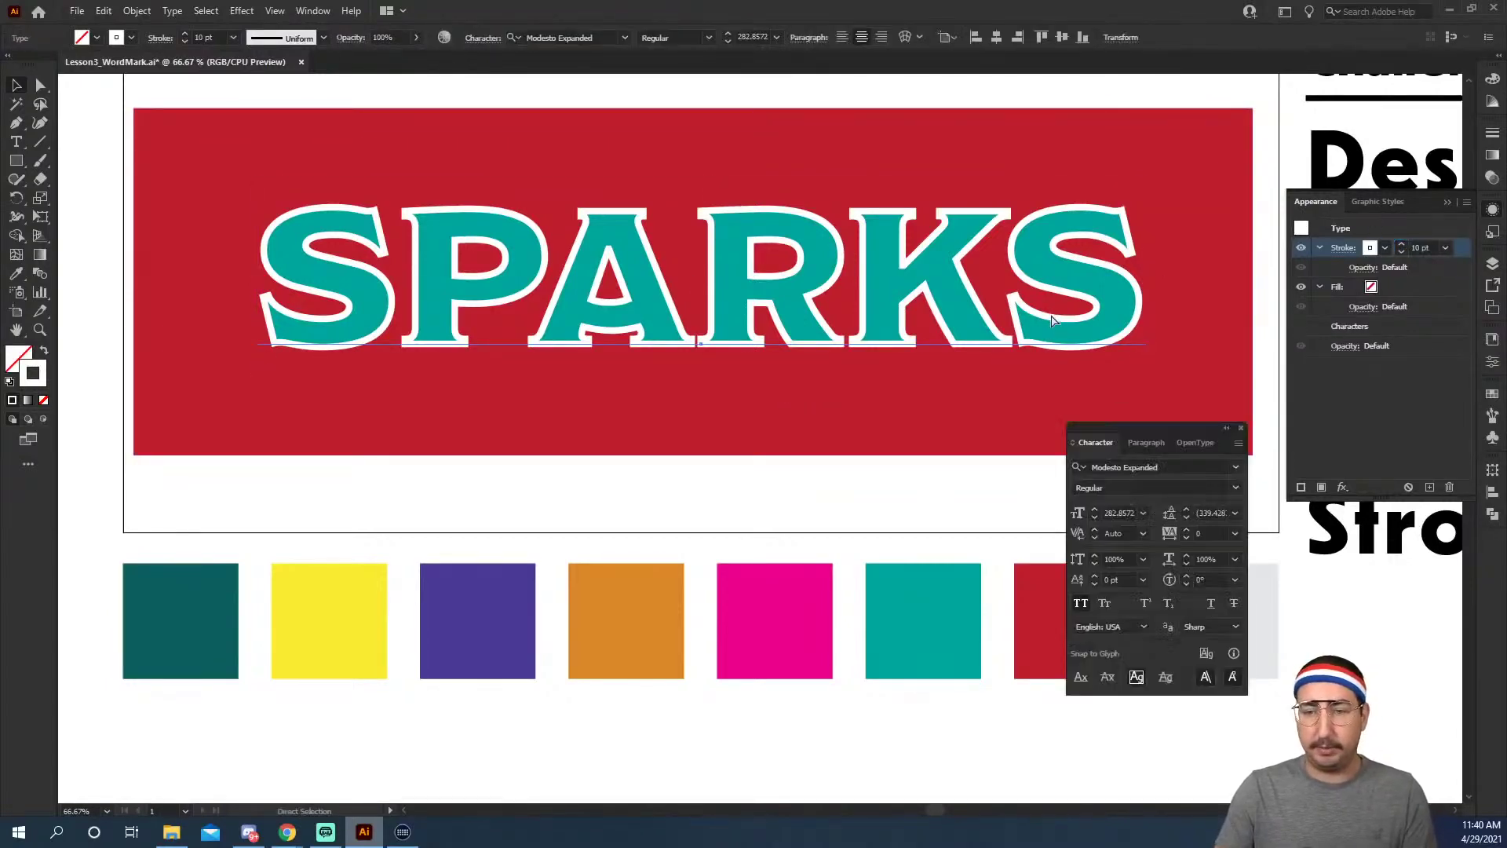
{"action": "left_click", "coordinate": [1208, 532]}
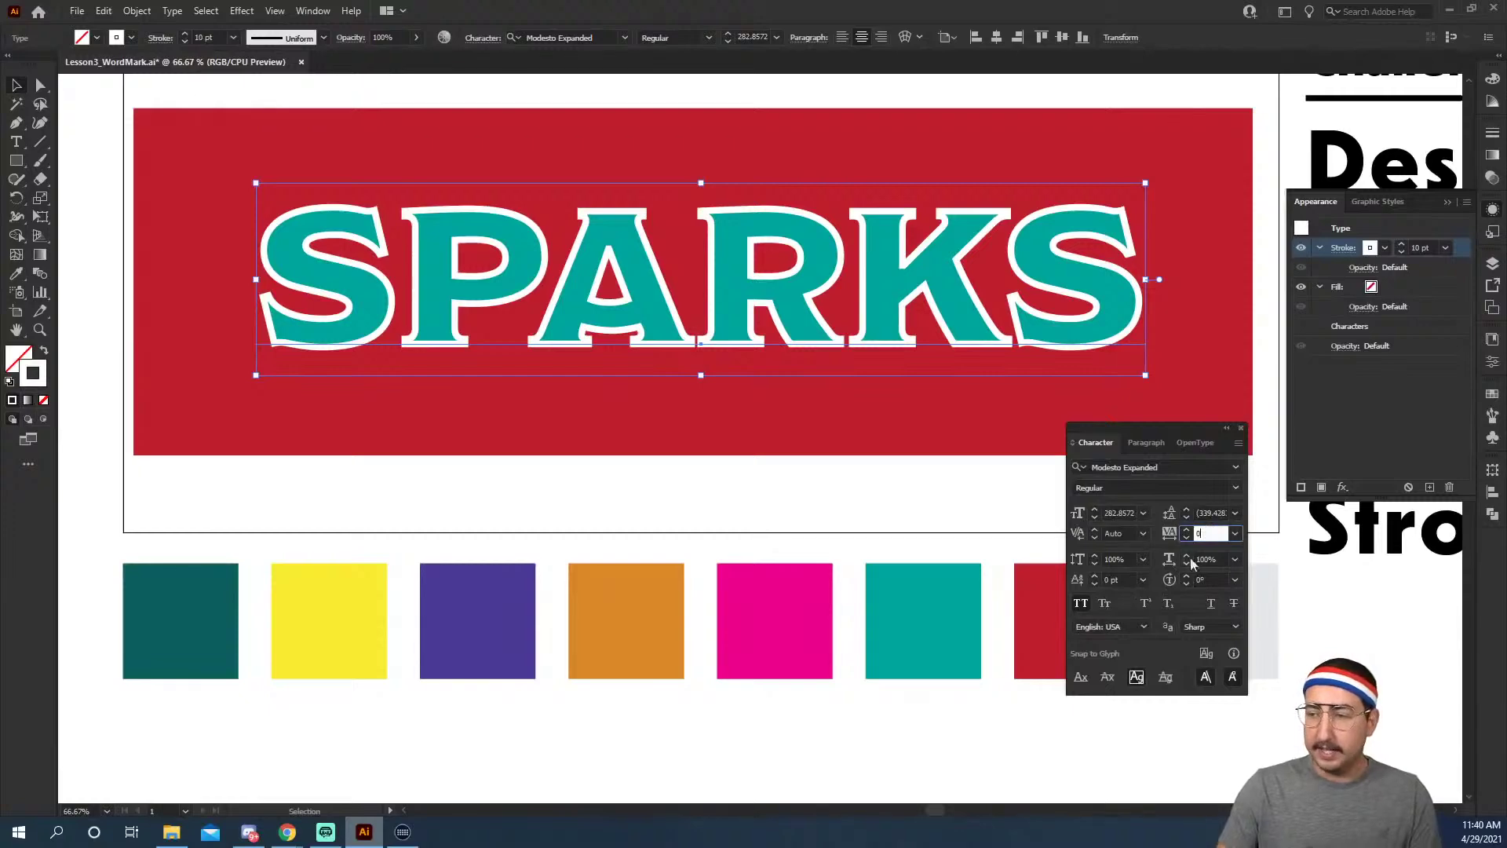
{"action": "key", "text": "Up"}
{"action": "key", "text": "Up"}
{"action": "key", "text": "Up"}
{"action": "key", "text": "Up"}
{"action": "key", "text": "Up"}
{"action": "key", "text": "Up"}
{"action": "key", "text": "Up"}
{"action": "key", "text": "Up"}
{"action": "key", "text": "Up"}
{"action": "key", "text": "Up"}
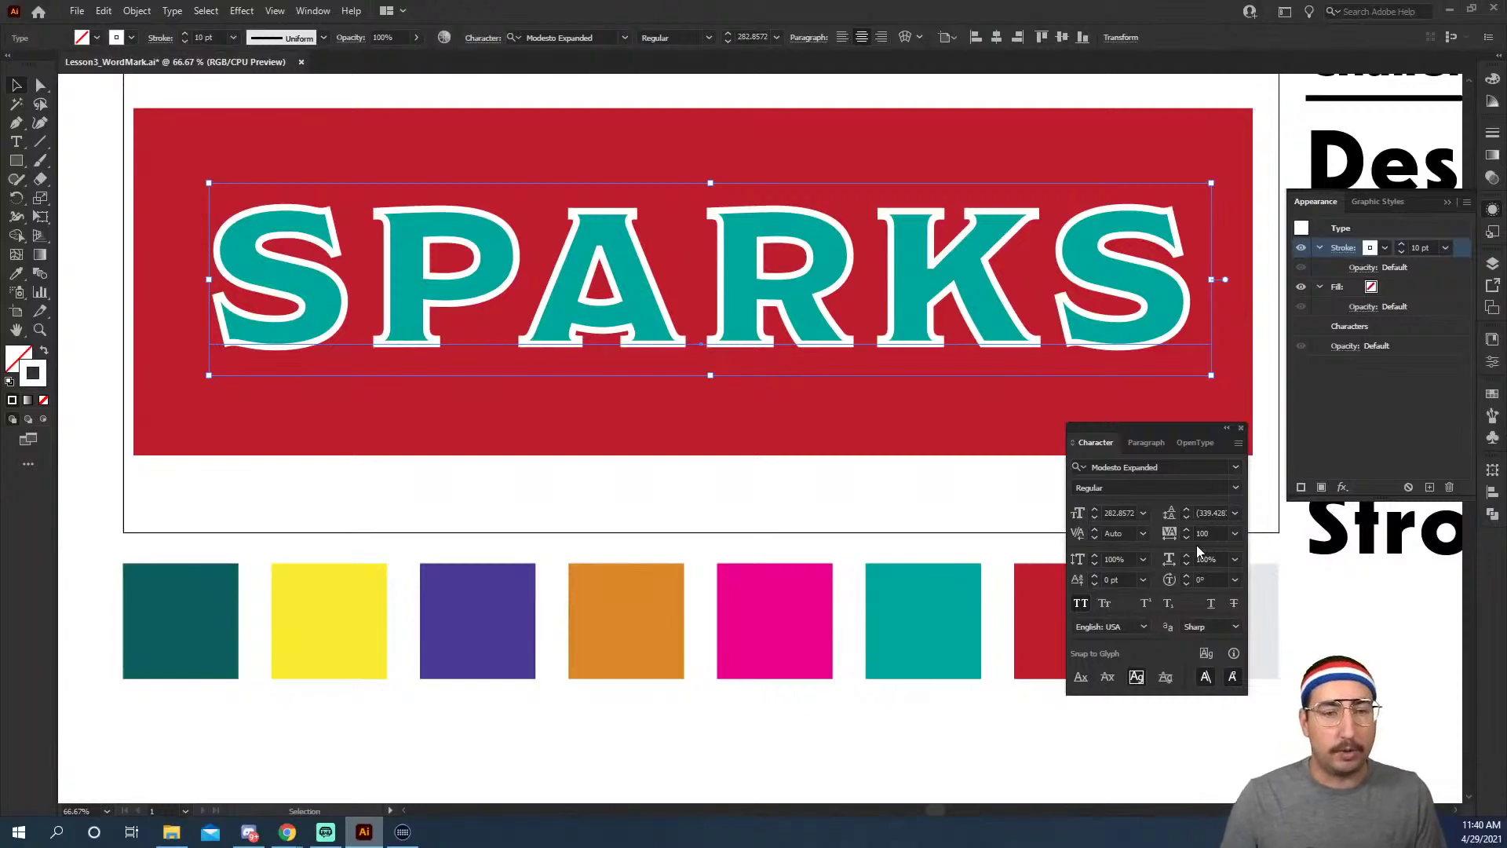
Convert the SPARKS text to outlines and check the alignment options of its stroke.
{"action": "key", "text": "shift+ctrl+o"}
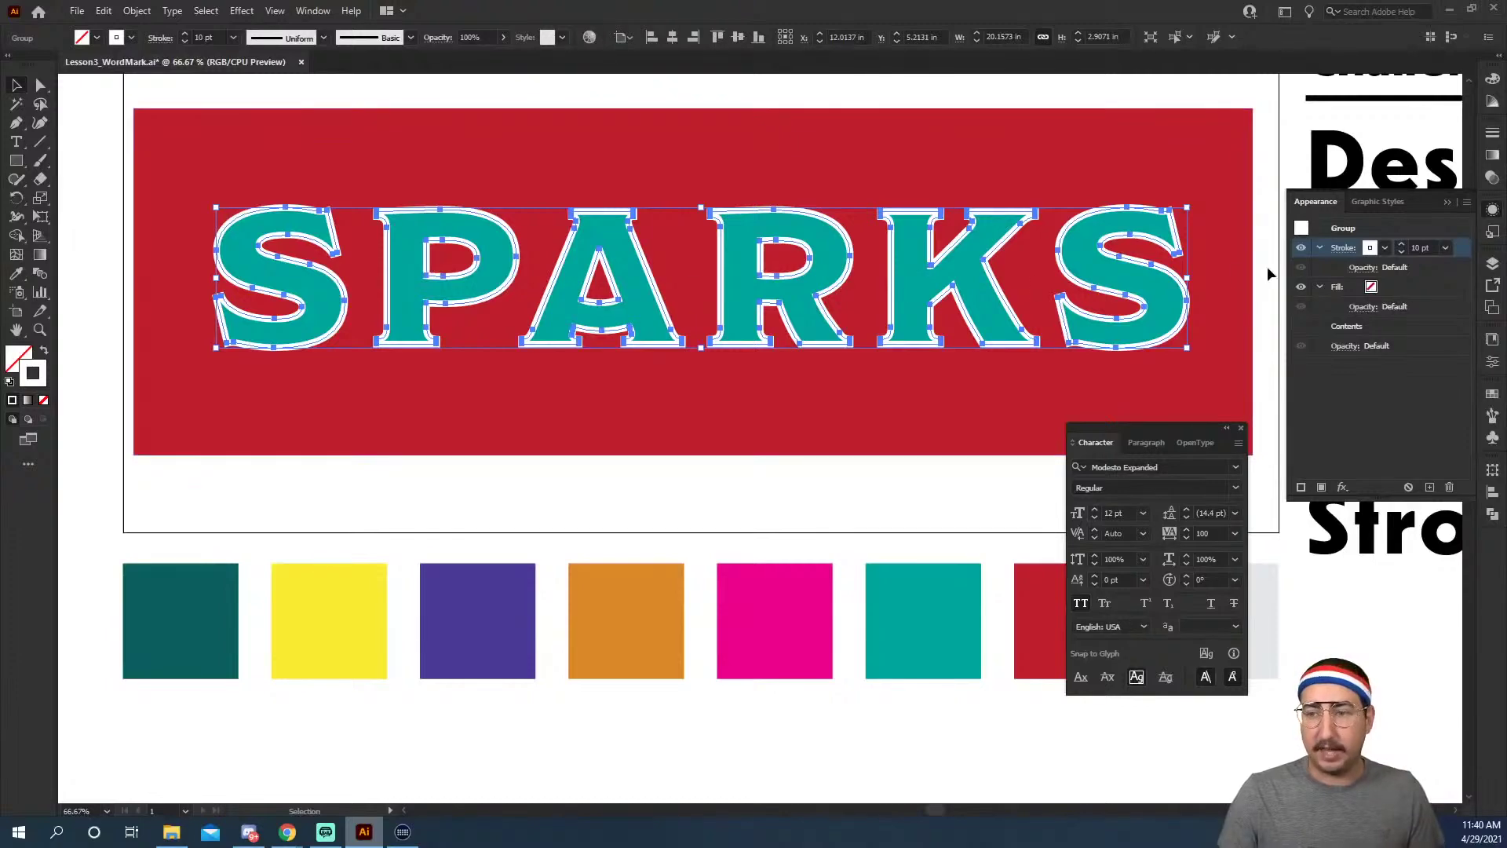
{"action": "left_click", "coordinate": [1343, 249]}
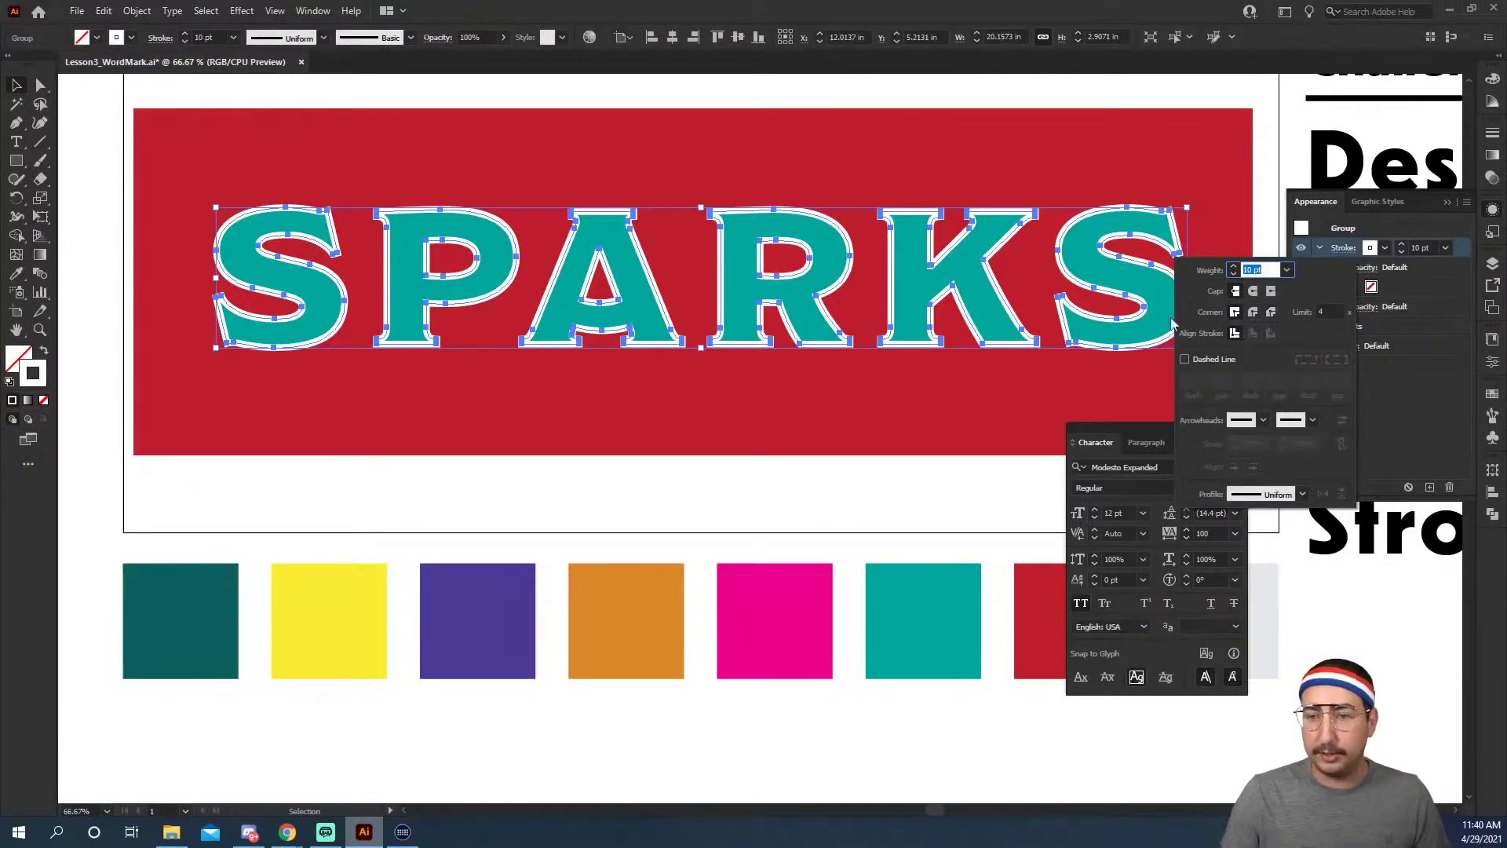
{"action": "left_click", "coordinate": [1199, 167]}
{"action": "left_click", "coordinate": [1147, 204]}
{"action": "left_click", "coordinate": [1085, 242]}
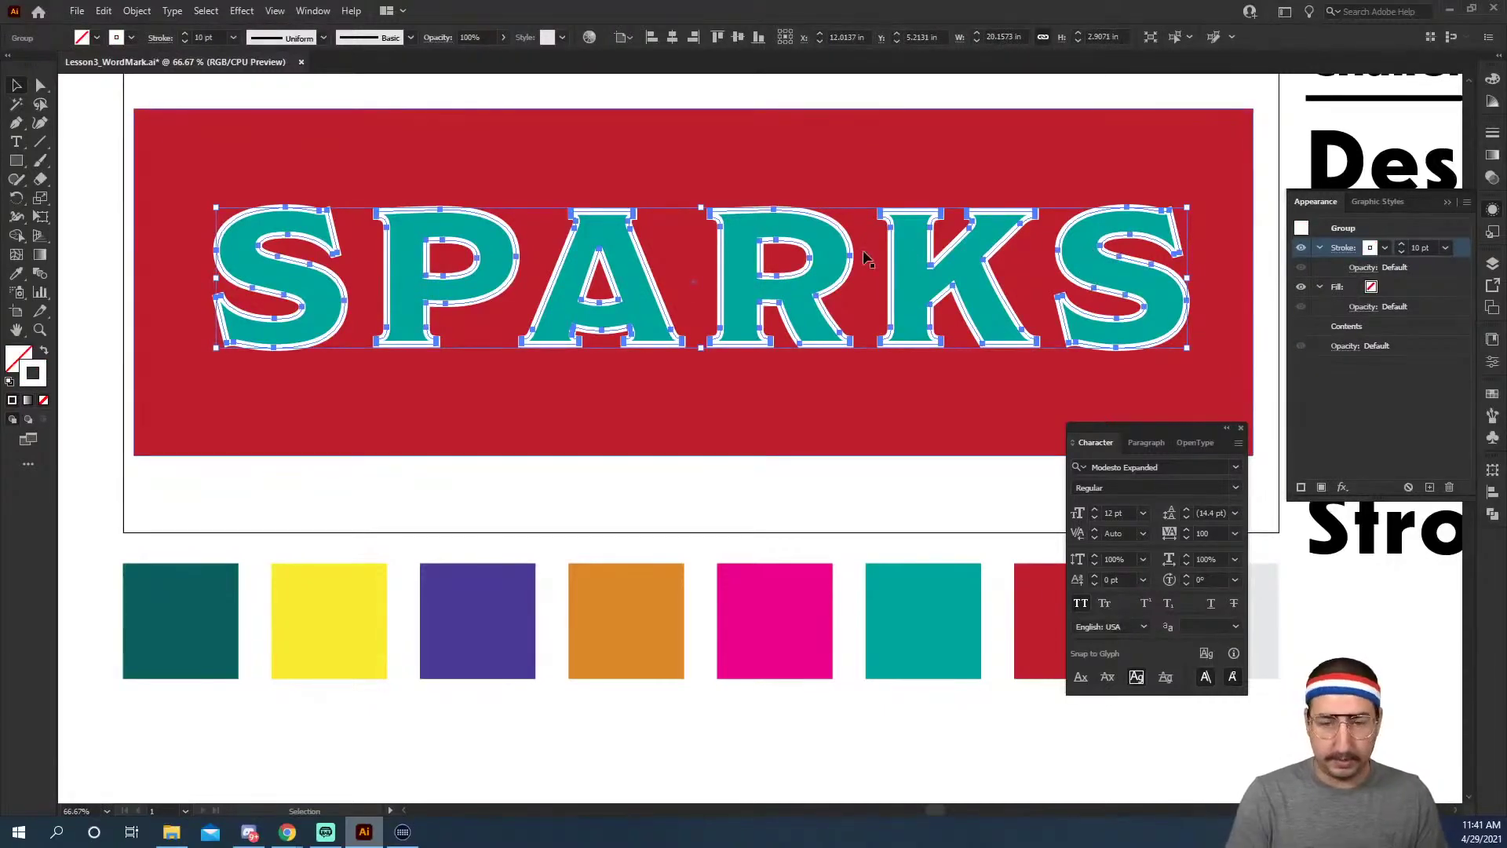
Make the SPARKS outlines one compound path and sample the bright teal palette square as its fill.
{"action": "key", "text": "ctrl+8"}
{"action": "key", "text": "i"}
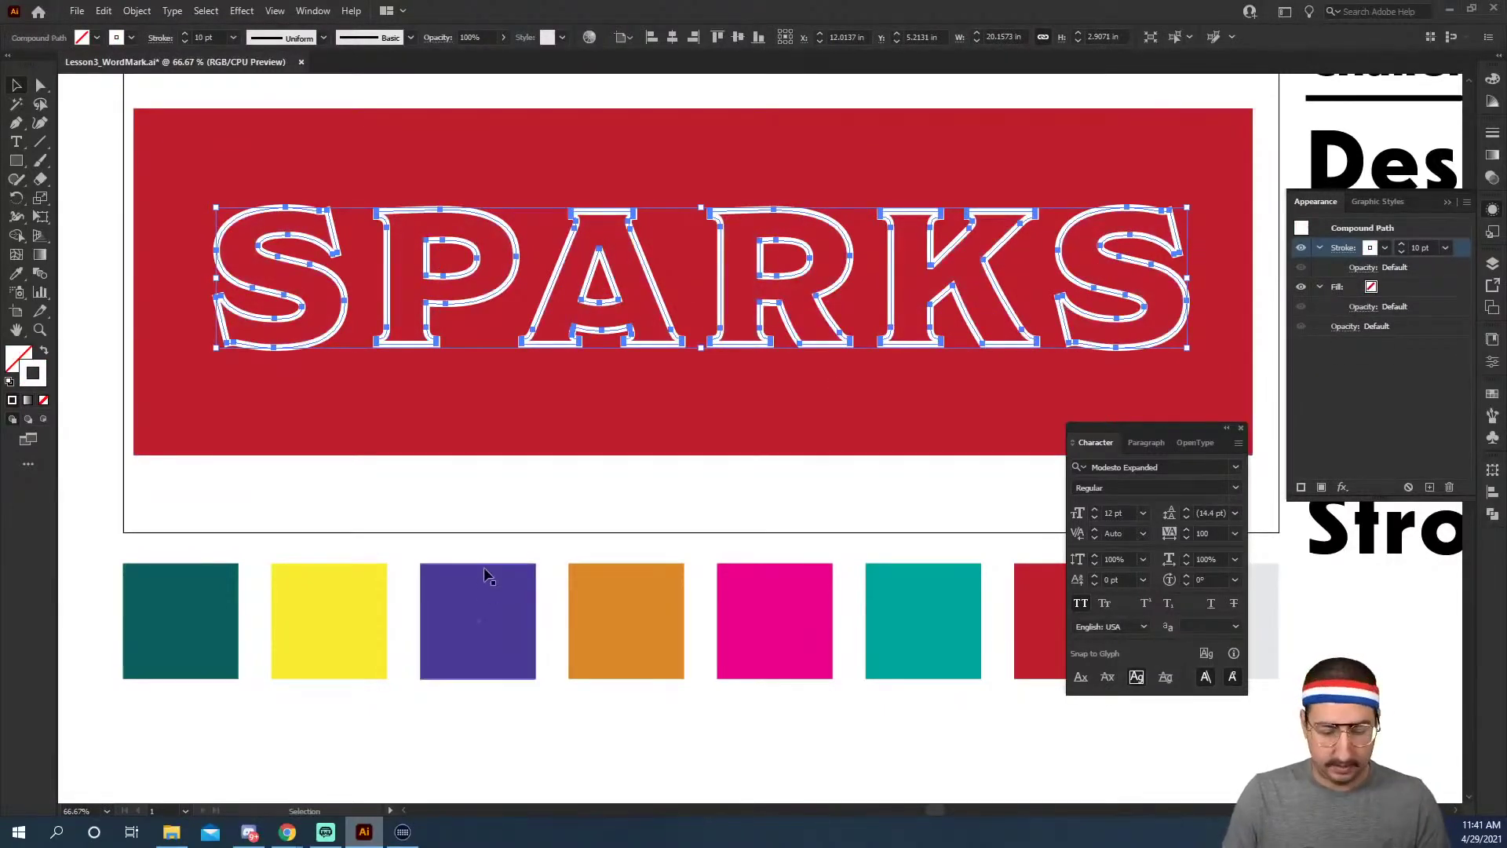
{"action": "left_click", "coordinate": [894, 606]}
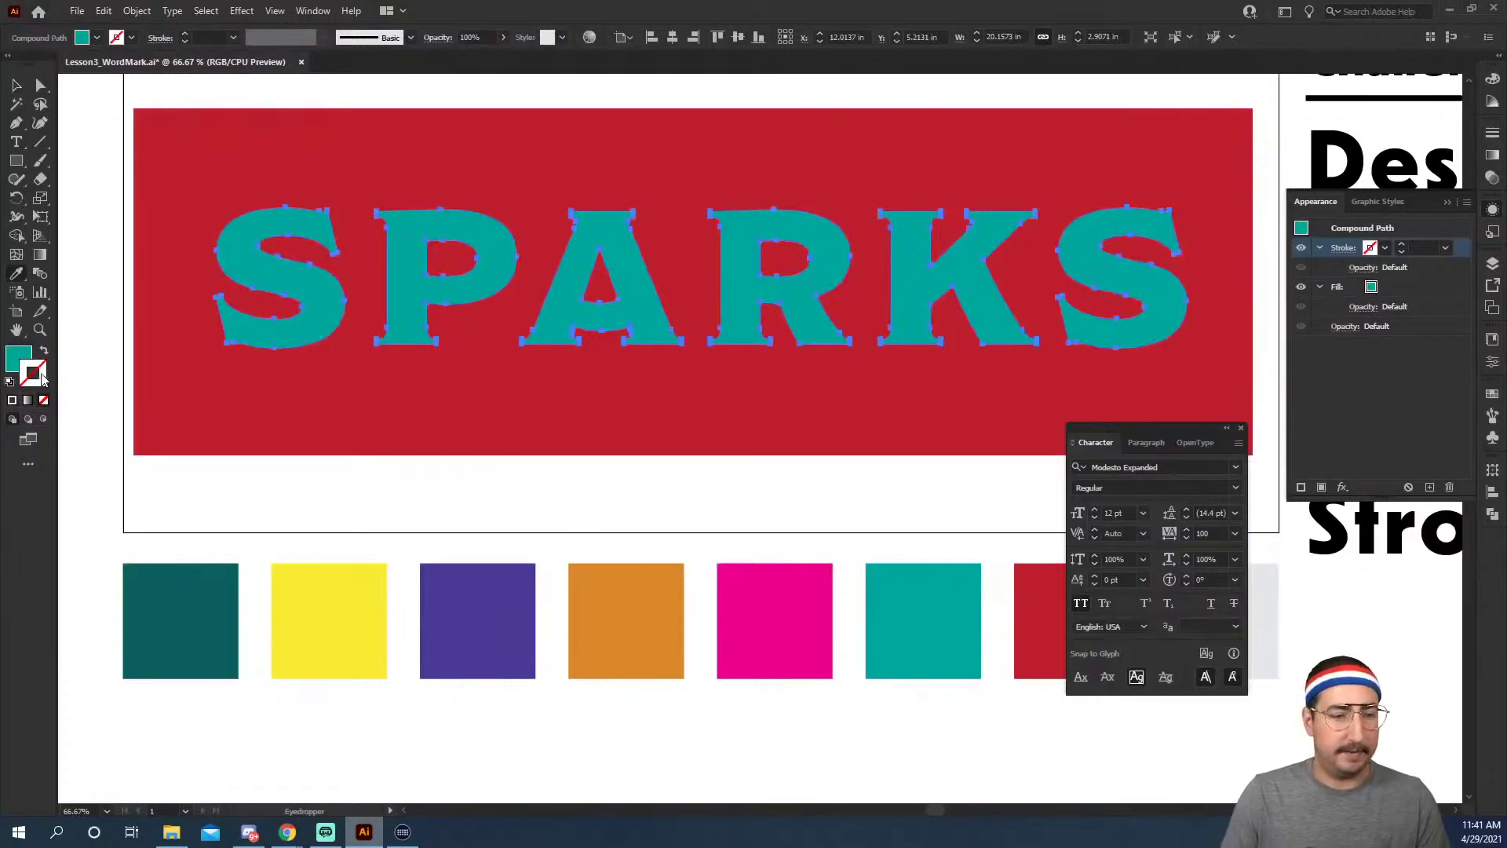
Add a new stroke to the SPARKS compound path and color it white.
{"action": "left_click", "coordinate": [1493, 210]}
{"action": "left_click", "coordinate": [1493, 210]}
{"action": "left_click", "coordinate": [1301, 488]}
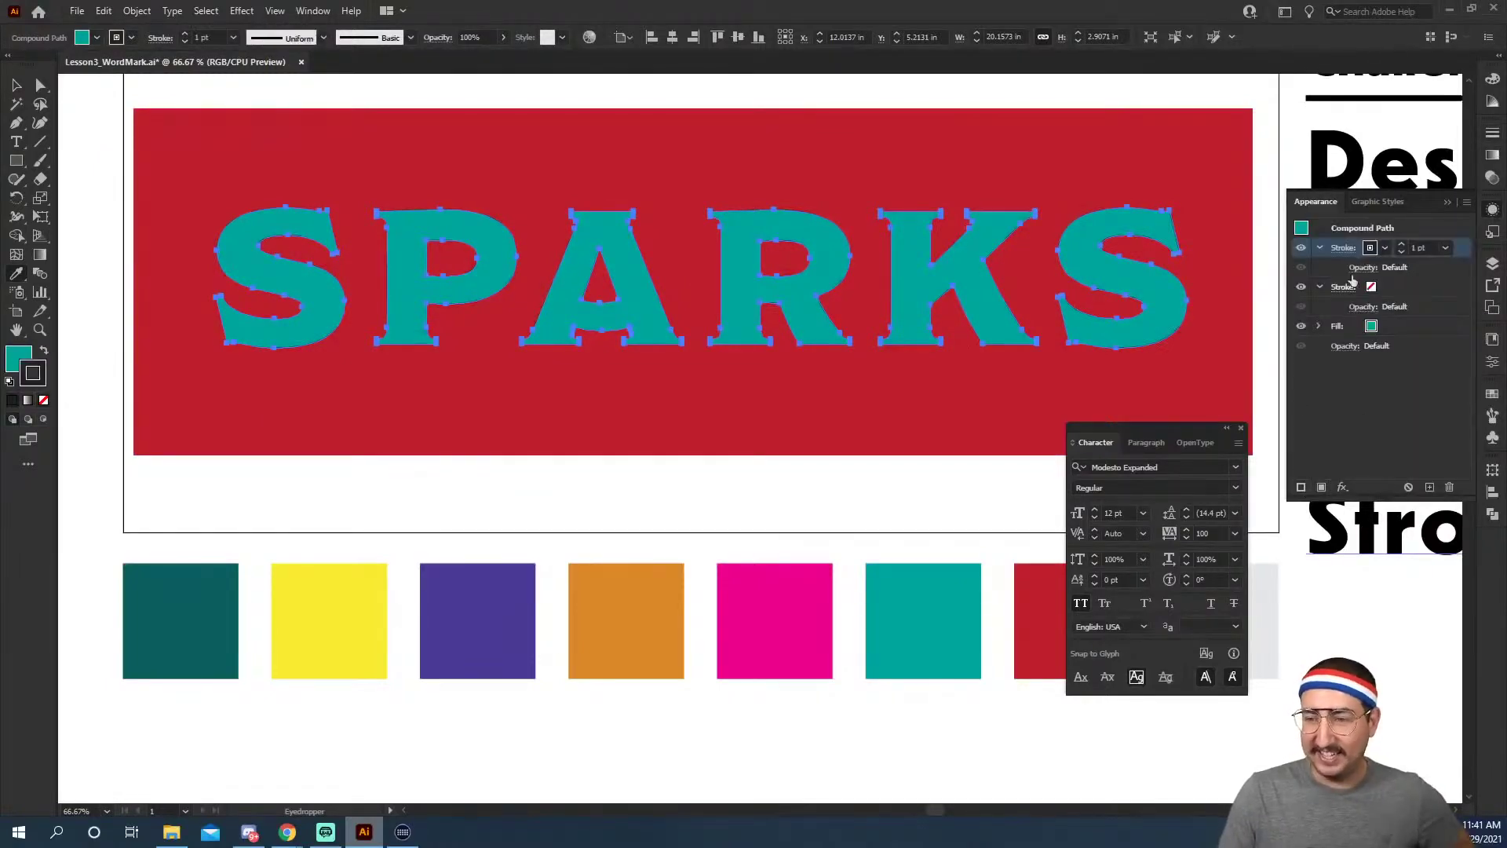
{"action": "left_click", "coordinate": [1371, 248]}
{"action": "left_click", "coordinate": [1225, 273]}
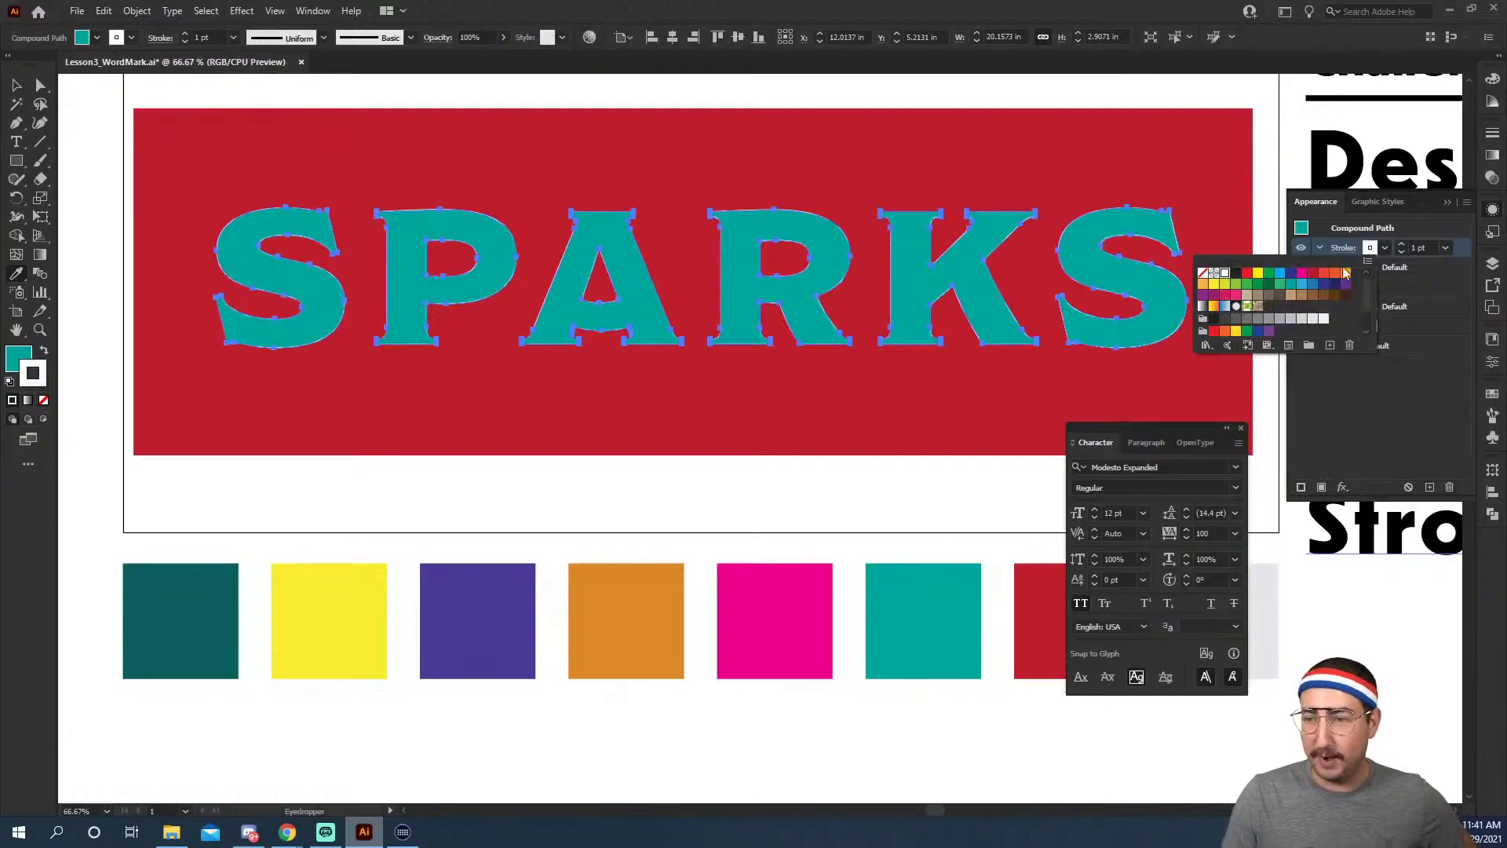
{"action": "left_click", "coordinate": [1365, 266]}
Align the white SPARKS stroke to the outside and set its weight to 10 pt.
{"action": "left_click", "coordinate": [1343, 248]}
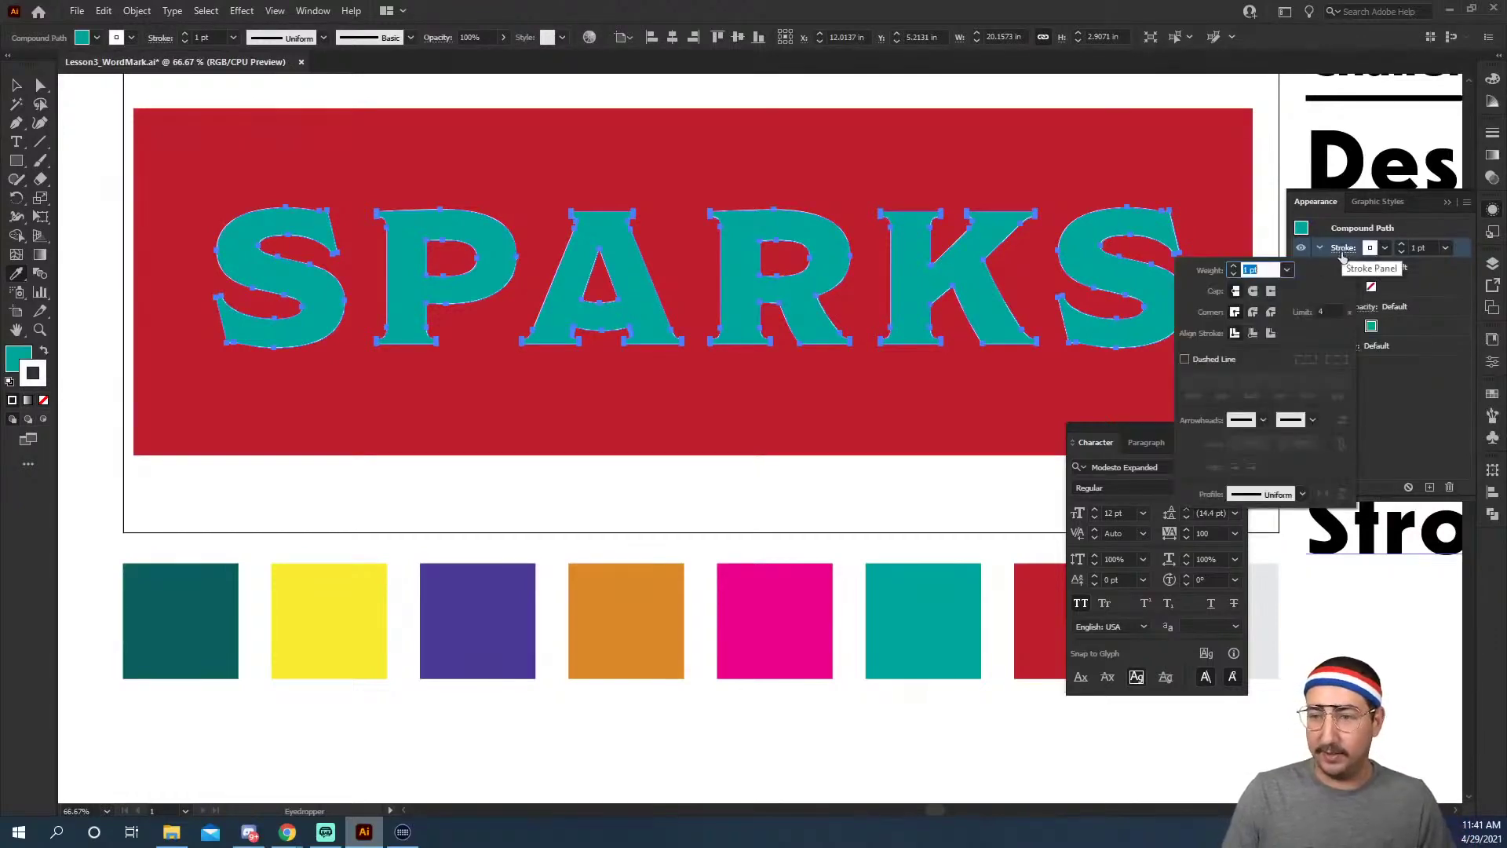
{"action": "left_click", "coordinate": [1270, 334]}
{"action": "left_click", "coordinate": [1260, 269]}
{"action": "type", "text": "10"}
{"action": "key", "text": "Return"}
{"action": "key", "text": "Up"}
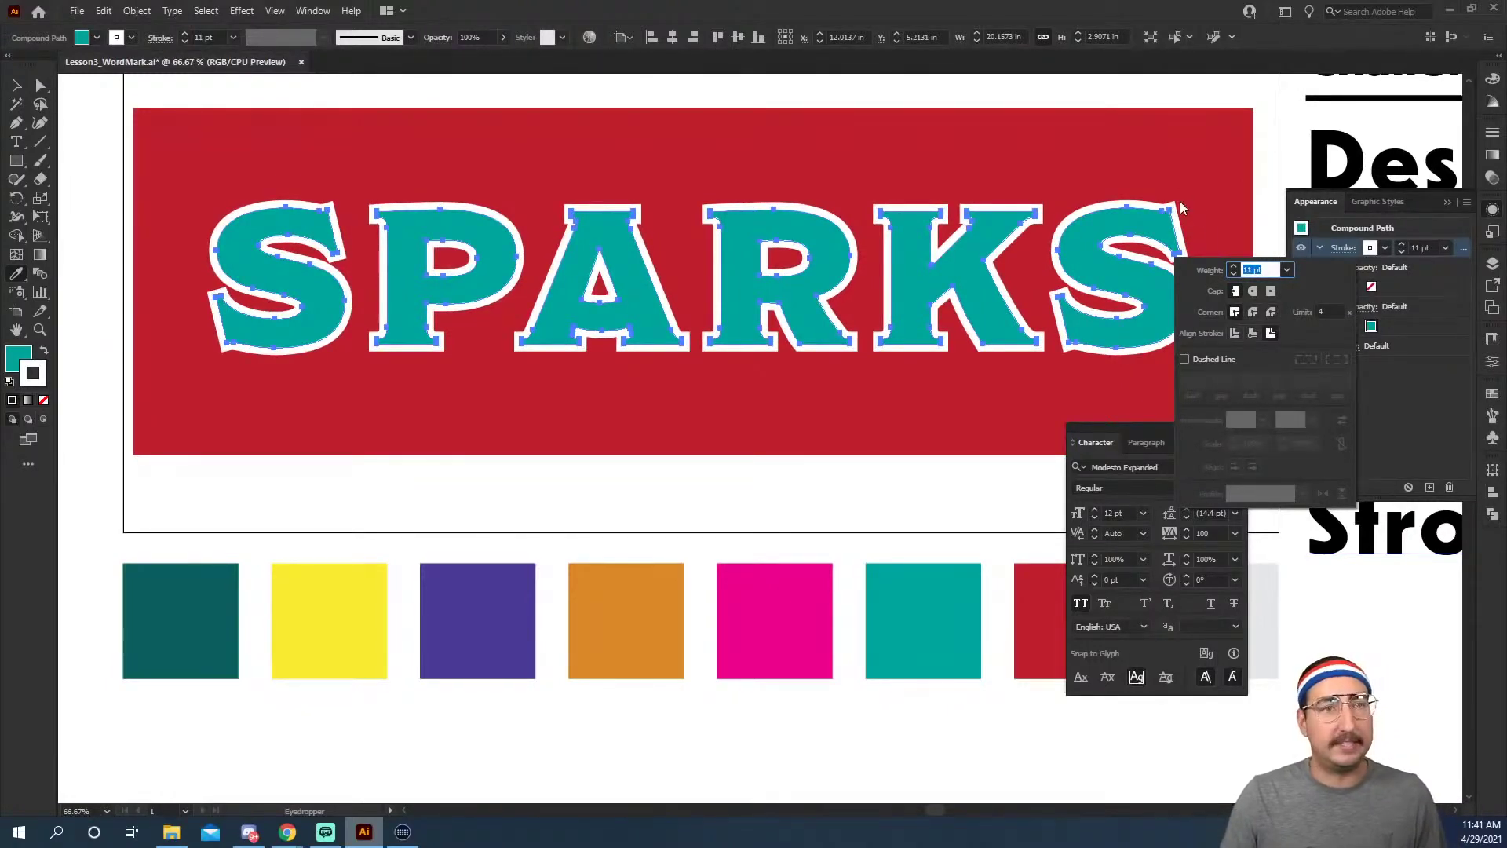
{"action": "key", "text": "Down"}
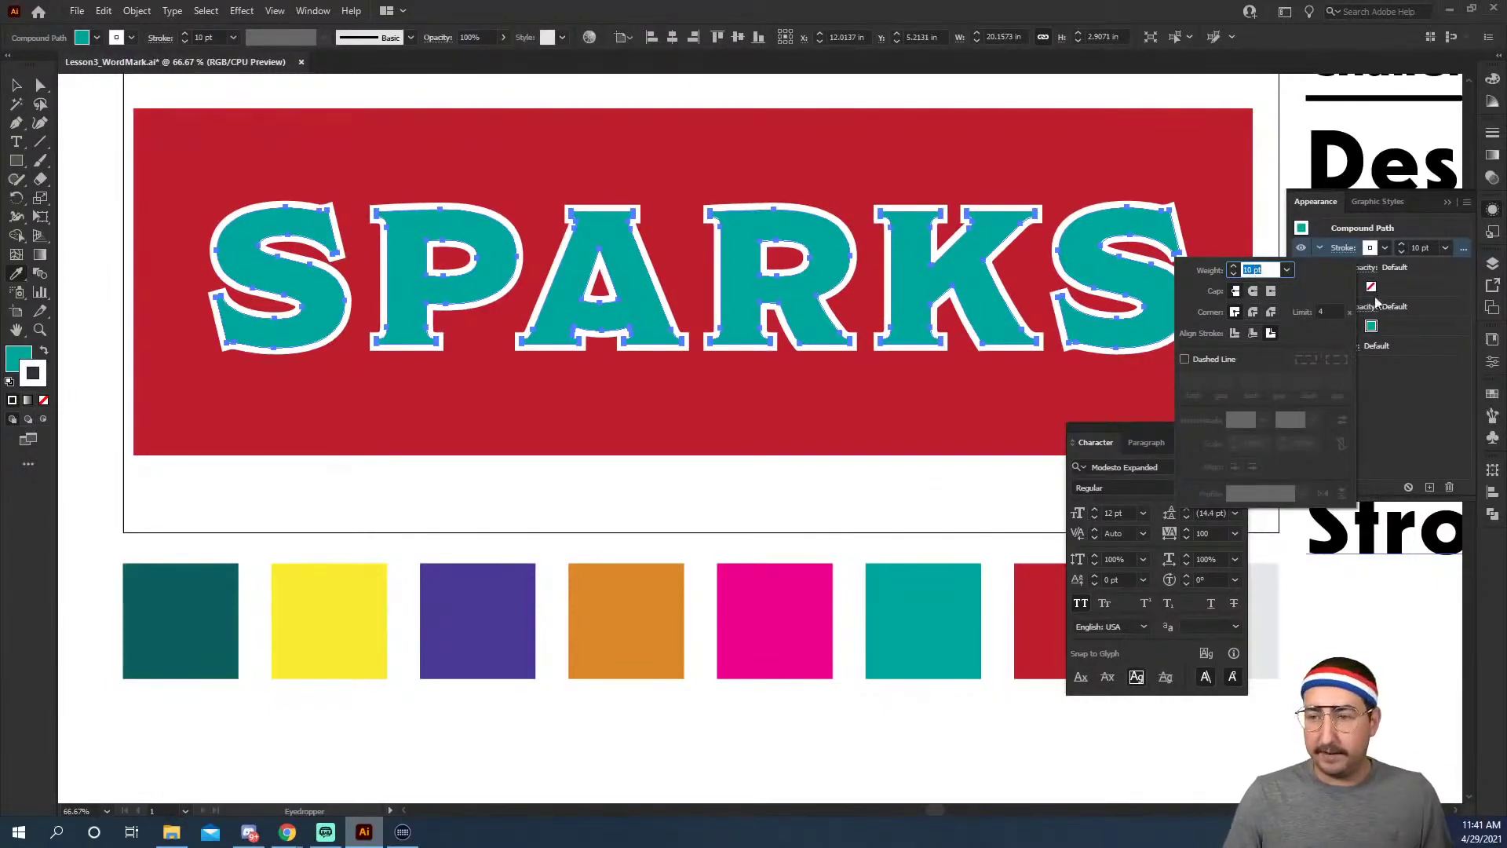
{"action": "left_click", "coordinate": [1419, 403]}
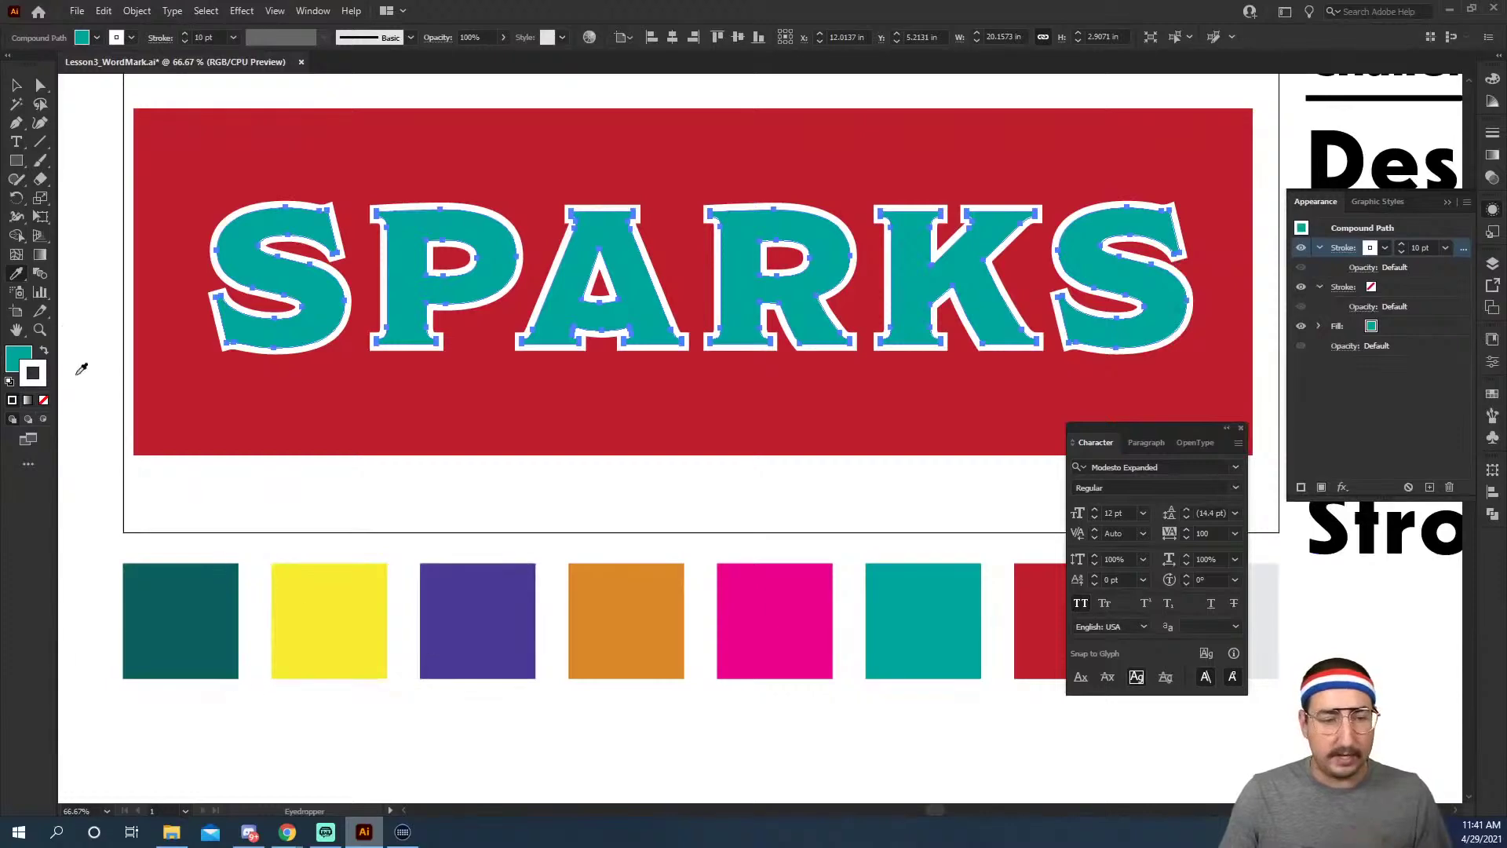
Try to add the row of palette squares to the document's swatches, and put the swatches away.
{"action": "left_click", "coordinate": [14, 84]}
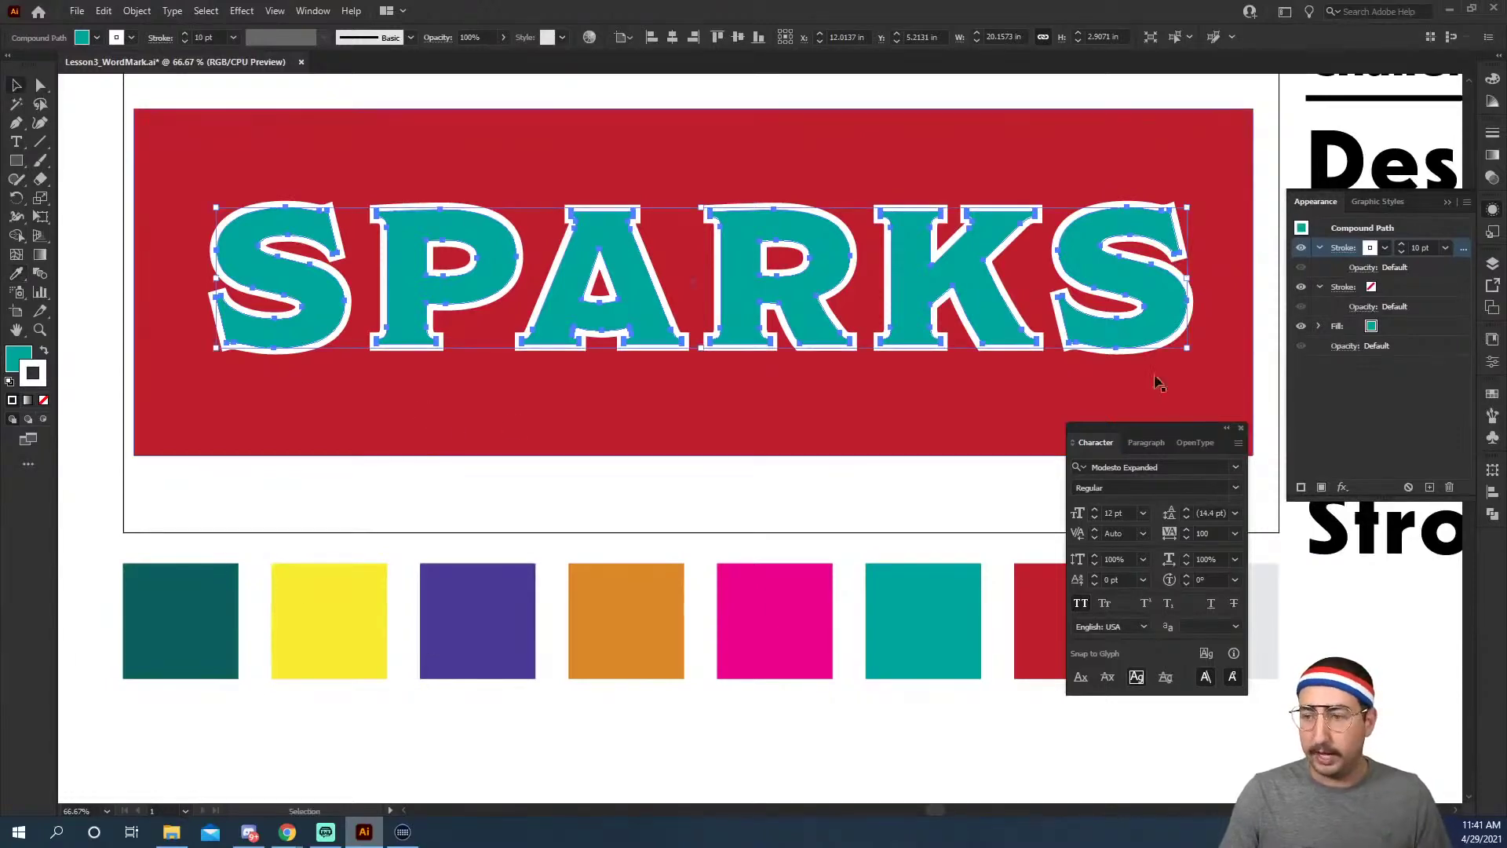
{"action": "left_click", "coordinate": [1491, 393]}
{"action": "left_click_drag", "start_coordinate": [1426, 351], "coordinate": [1273, 326]}
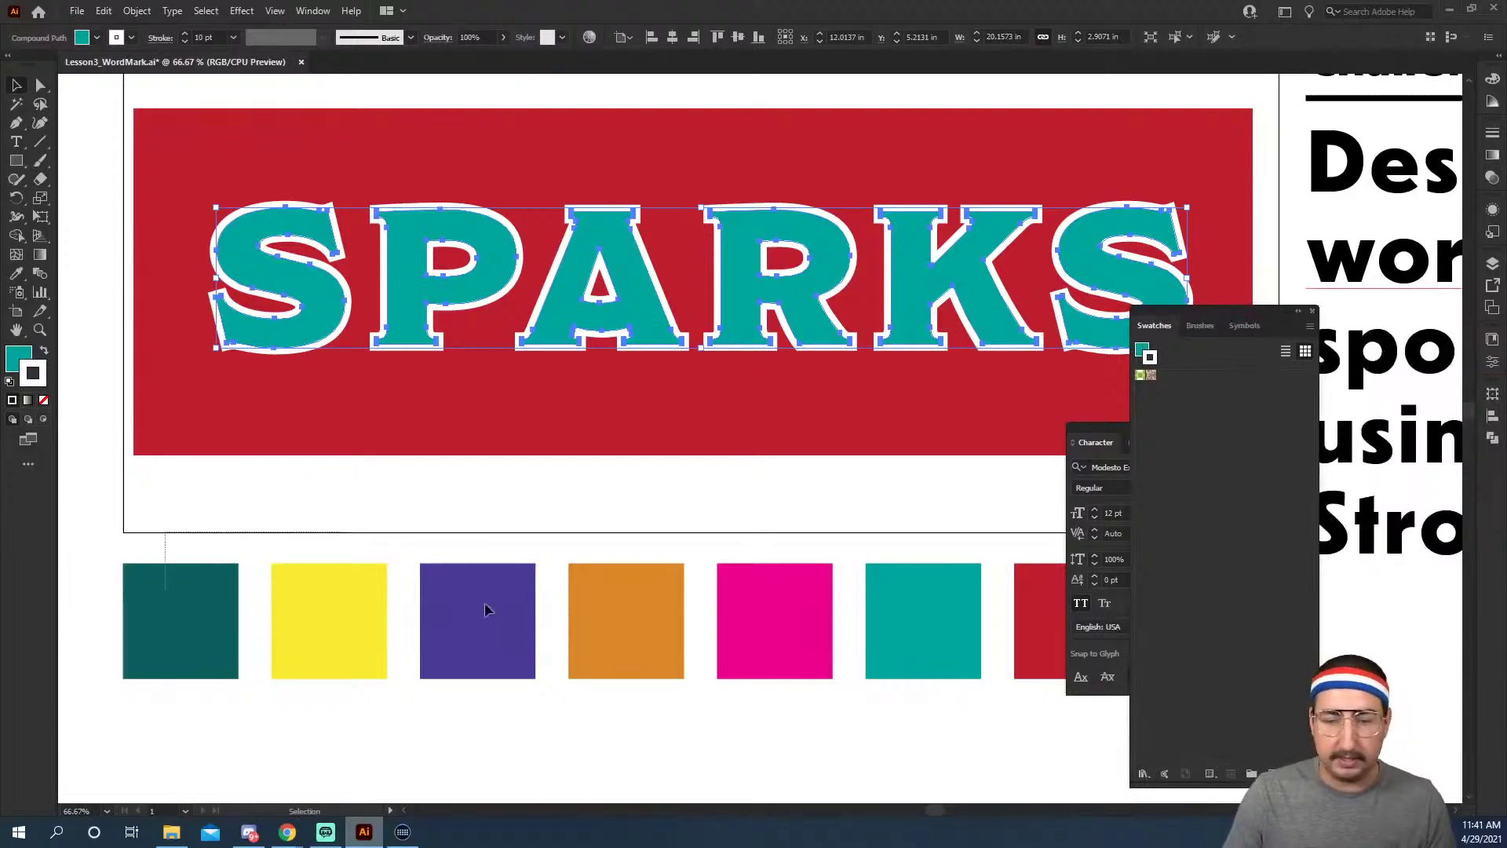
{"action": "left_click_drag", "start_coordinate": [972, 632], "coordinate": [1272, 533]}
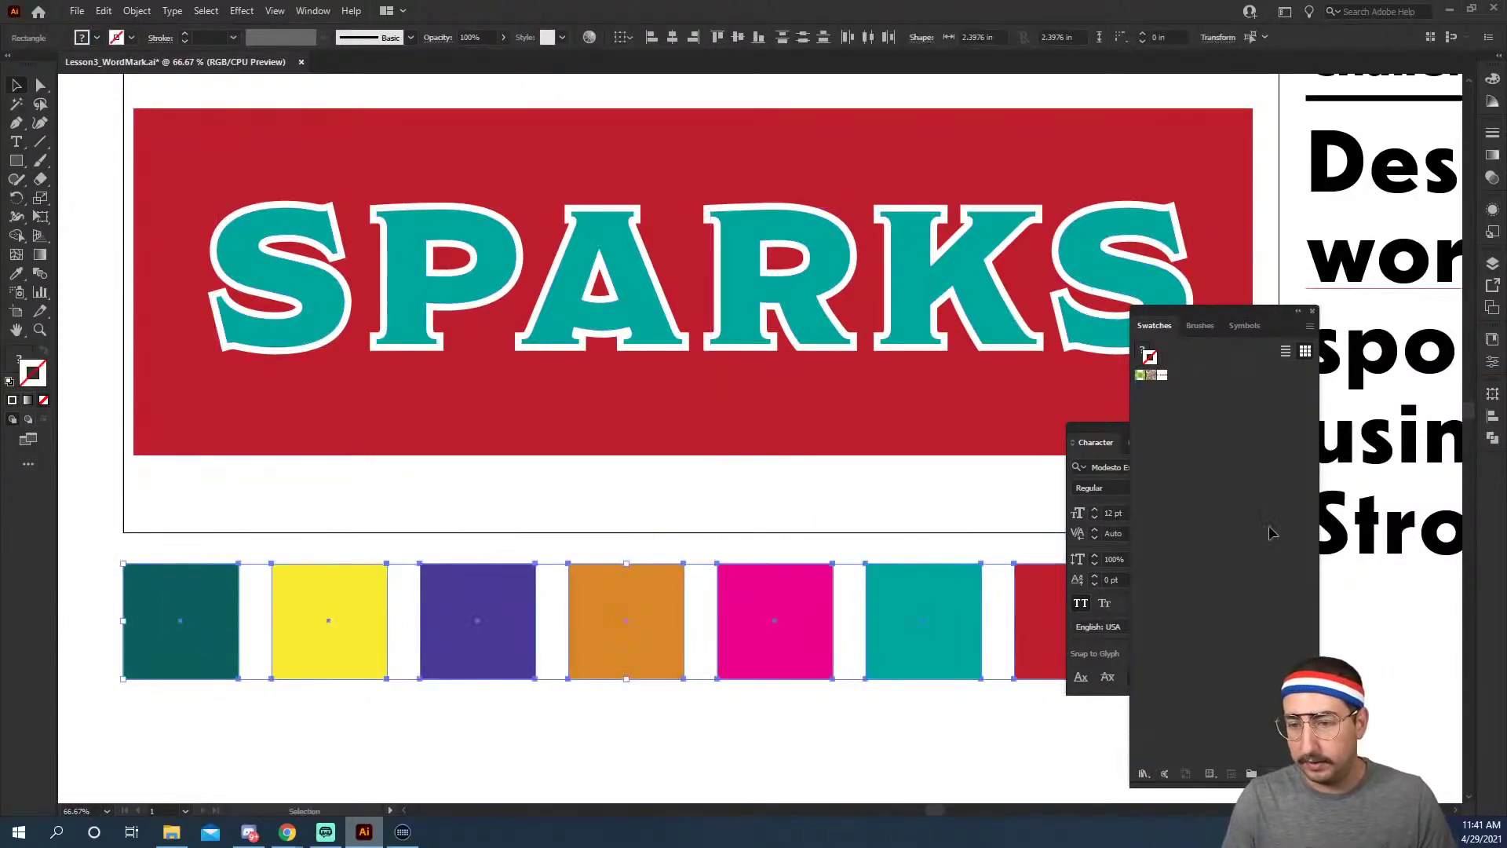
{"action": "left_click", "coordinate": [835, 538]}
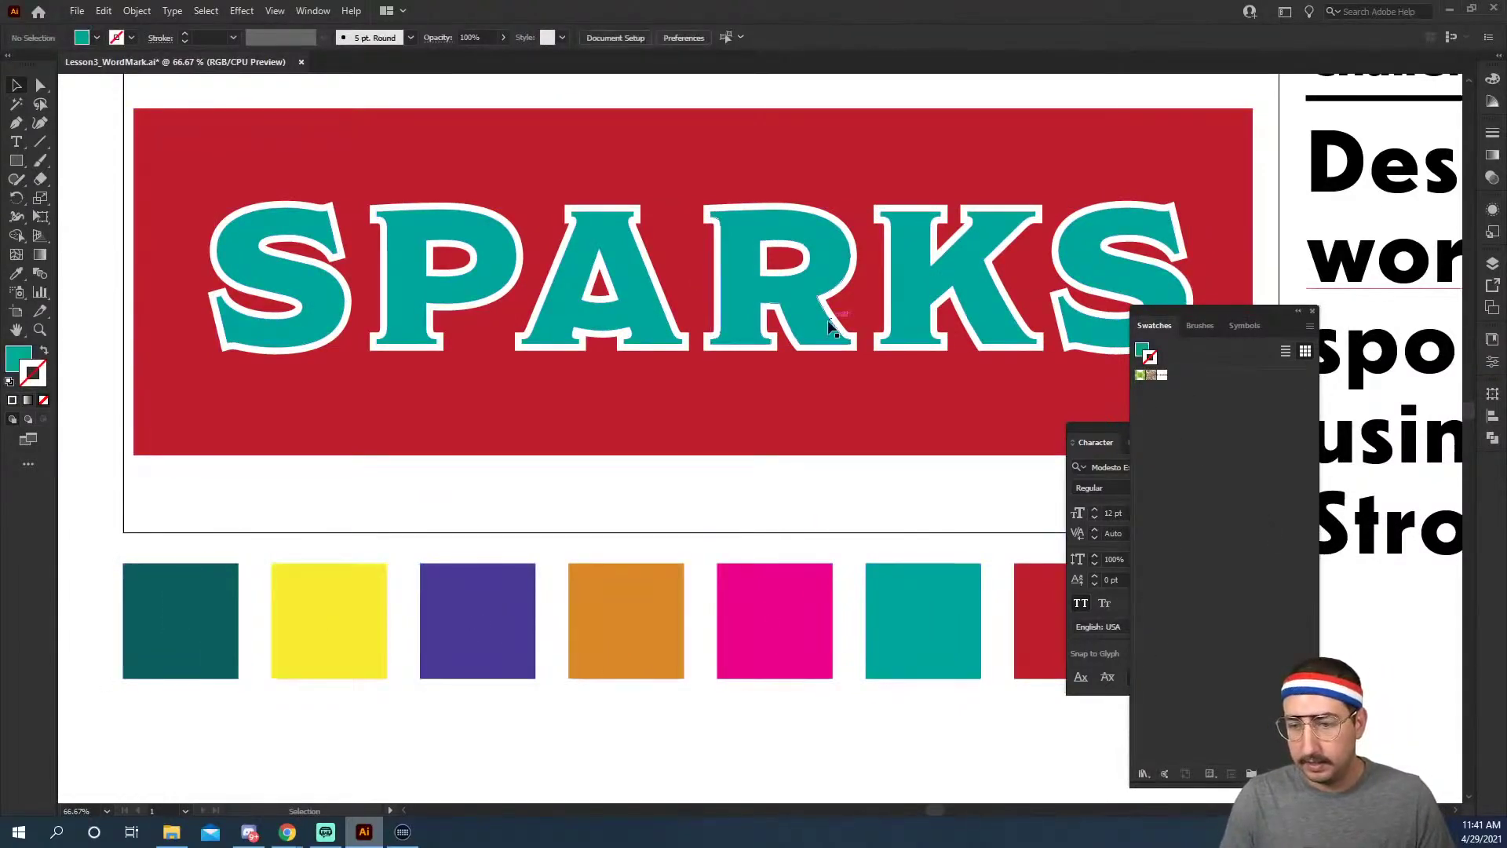
{"action": "left_click_drag", "start_coordinate": [1239, 315], "coordinate": [1493, 471]}
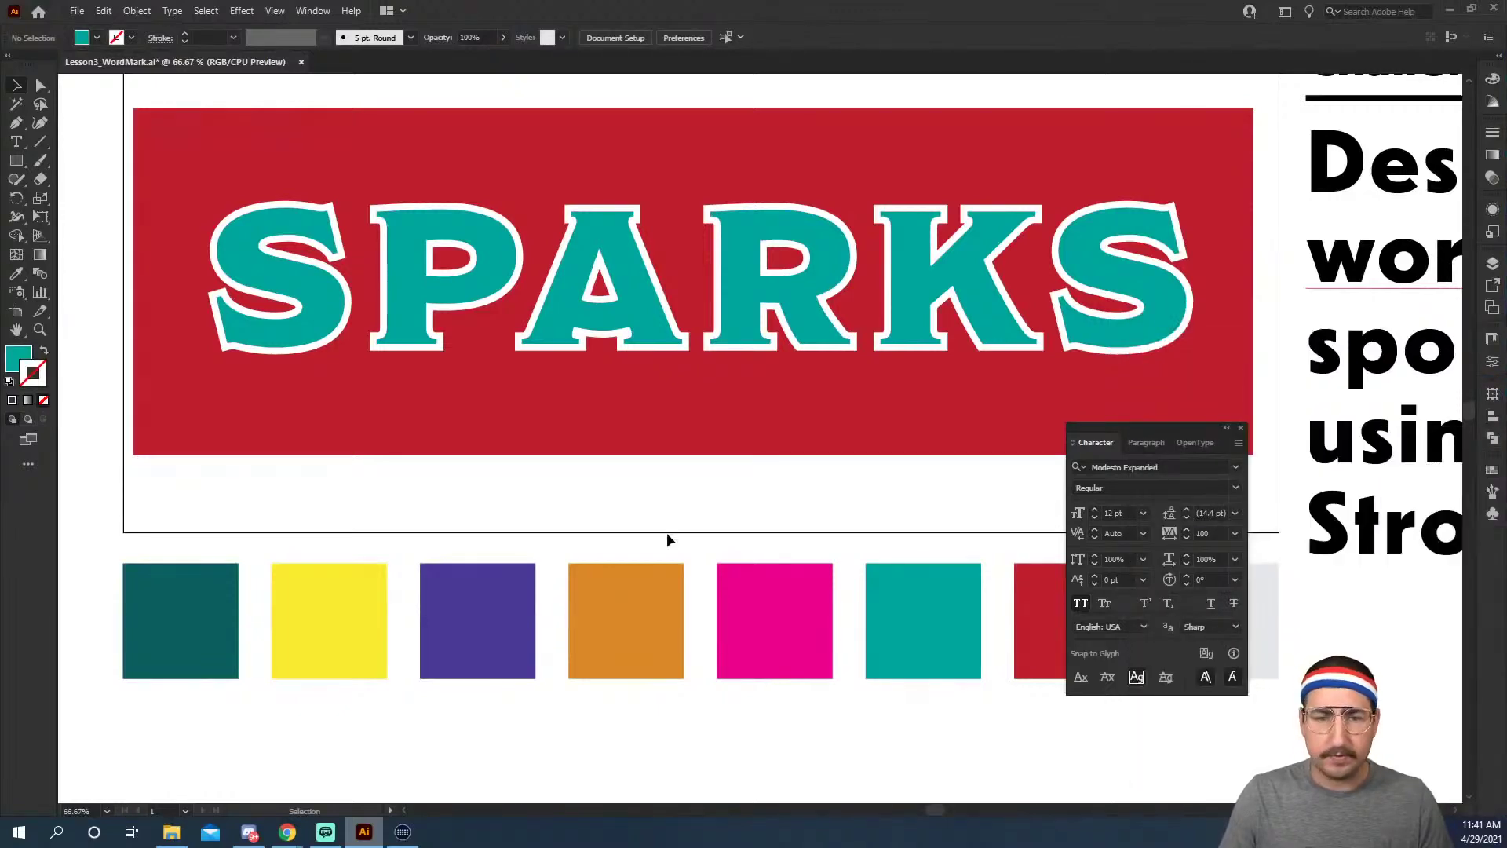
Check the fill color values of the bright teal palette square in the Color Picker.
{"action": "left_click", "coordinate": [941, 588]}
{"action": "double_click", "coordinate": [10, 357]}
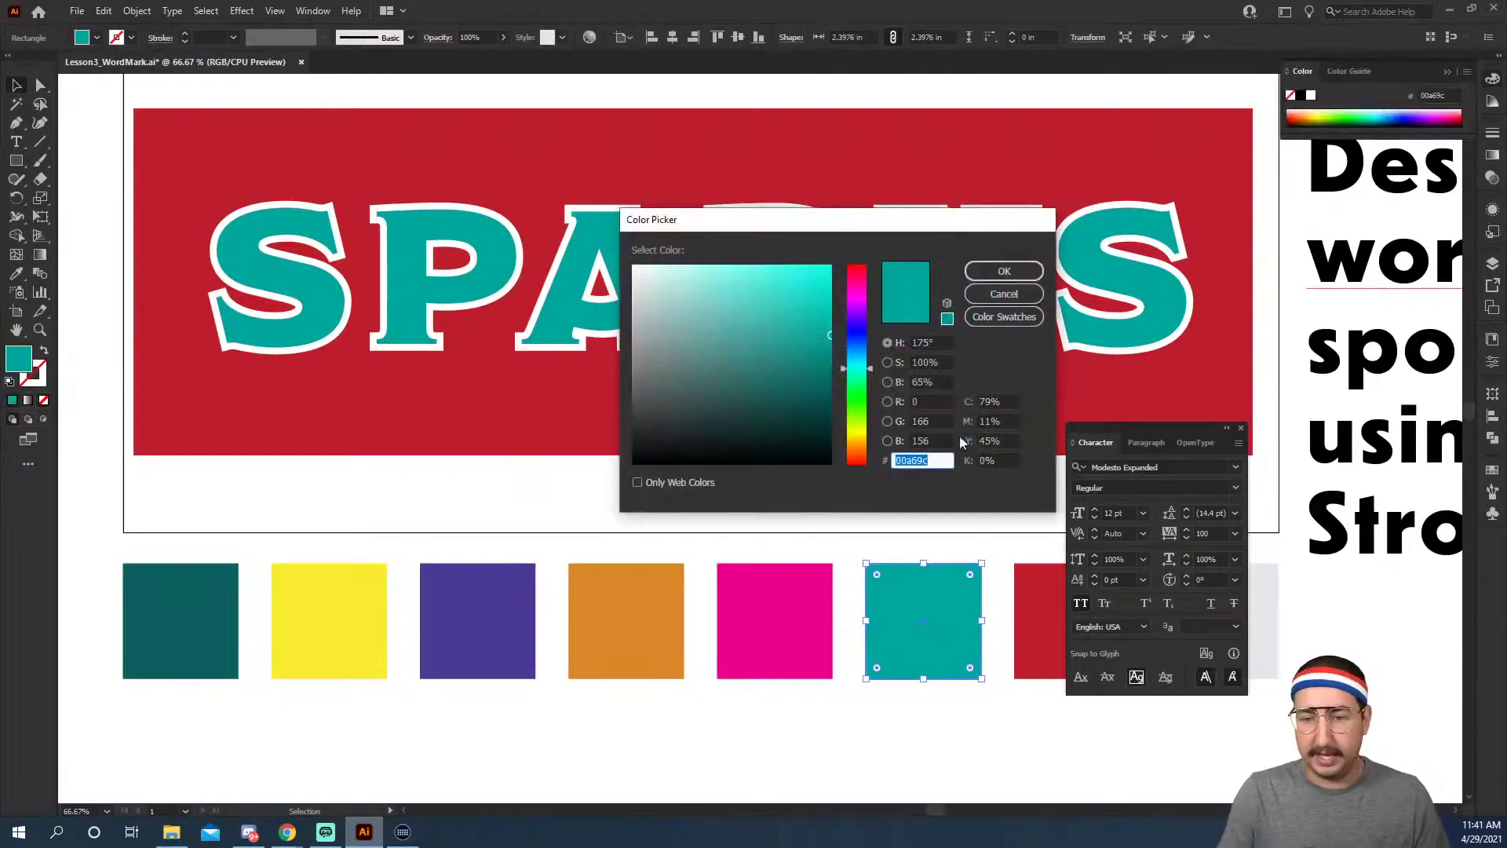
{"action": "left_click", "coordinate": [1001, 271]}
Add a second stroke to the SPARKS compound path and select the lower of its two white outside strokes.
{"action": "left_click", "coordinate": [746, 241]}
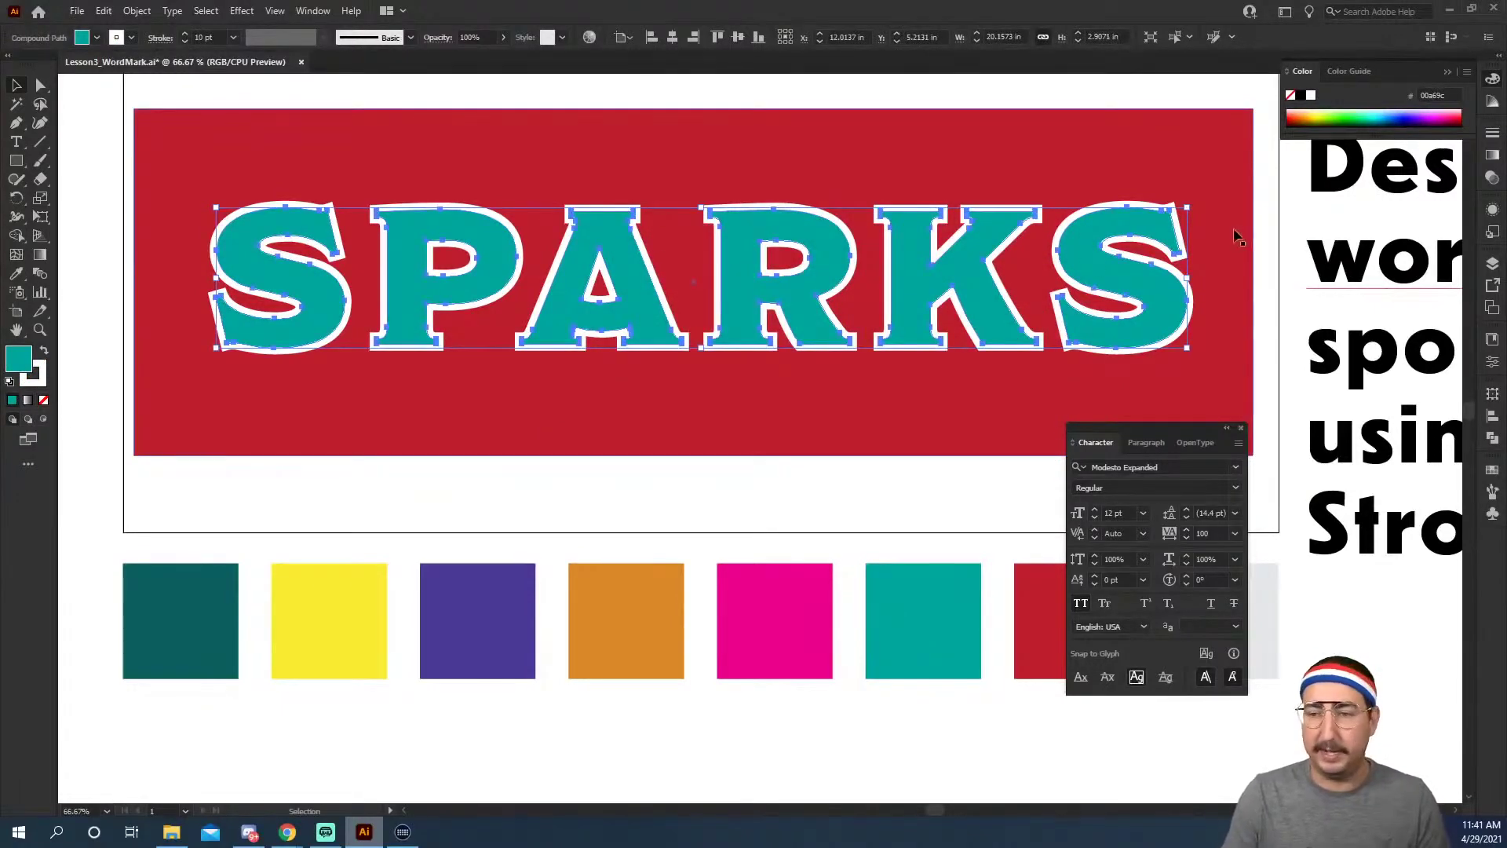
{"action": "left_click", "coordinate": [1492, 209]}
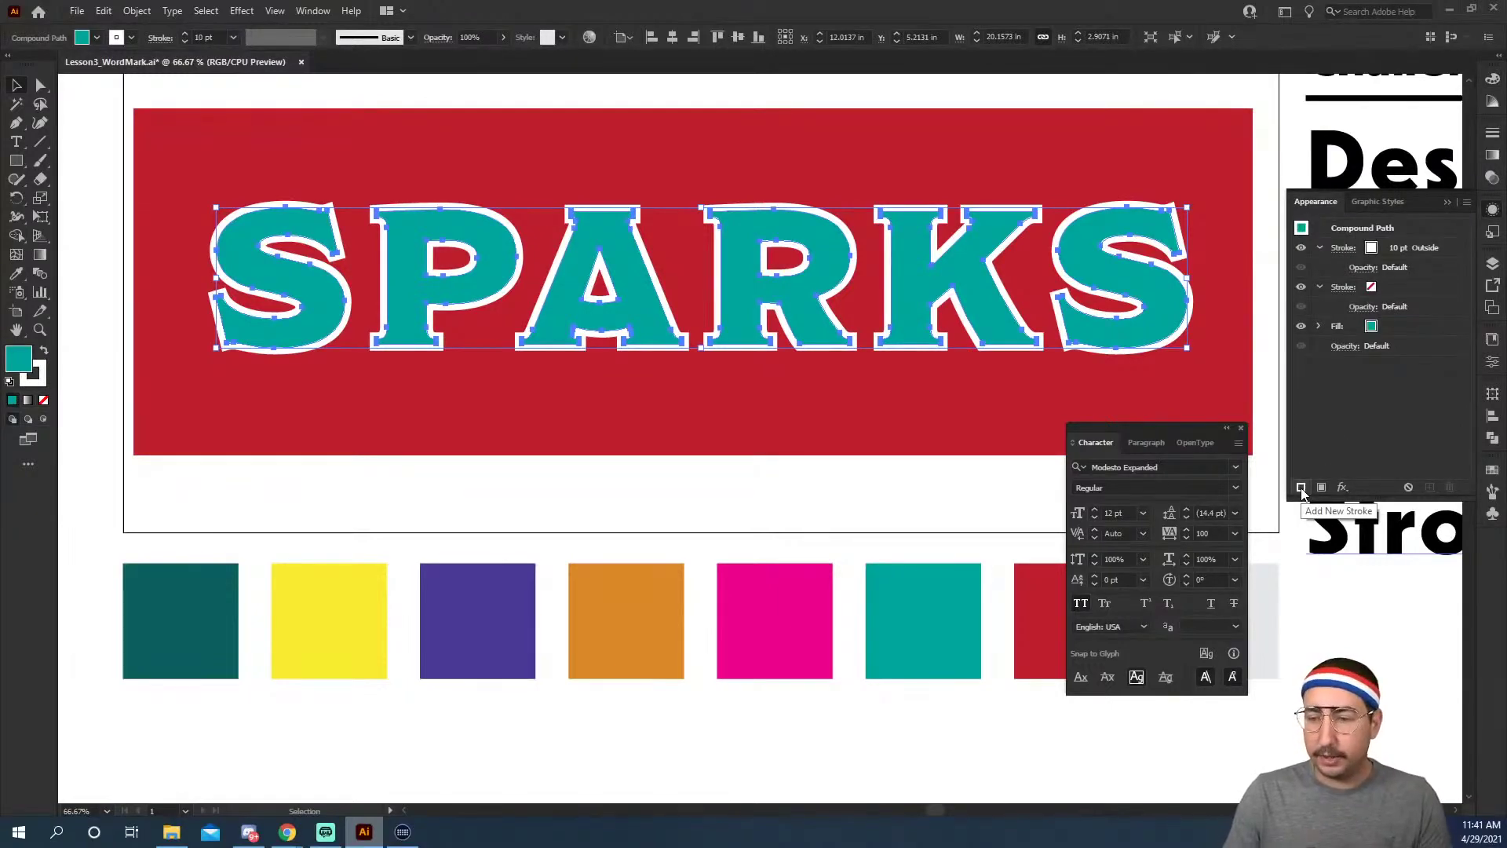
{"action": "left_click", "coordinate": [1301, 488]}
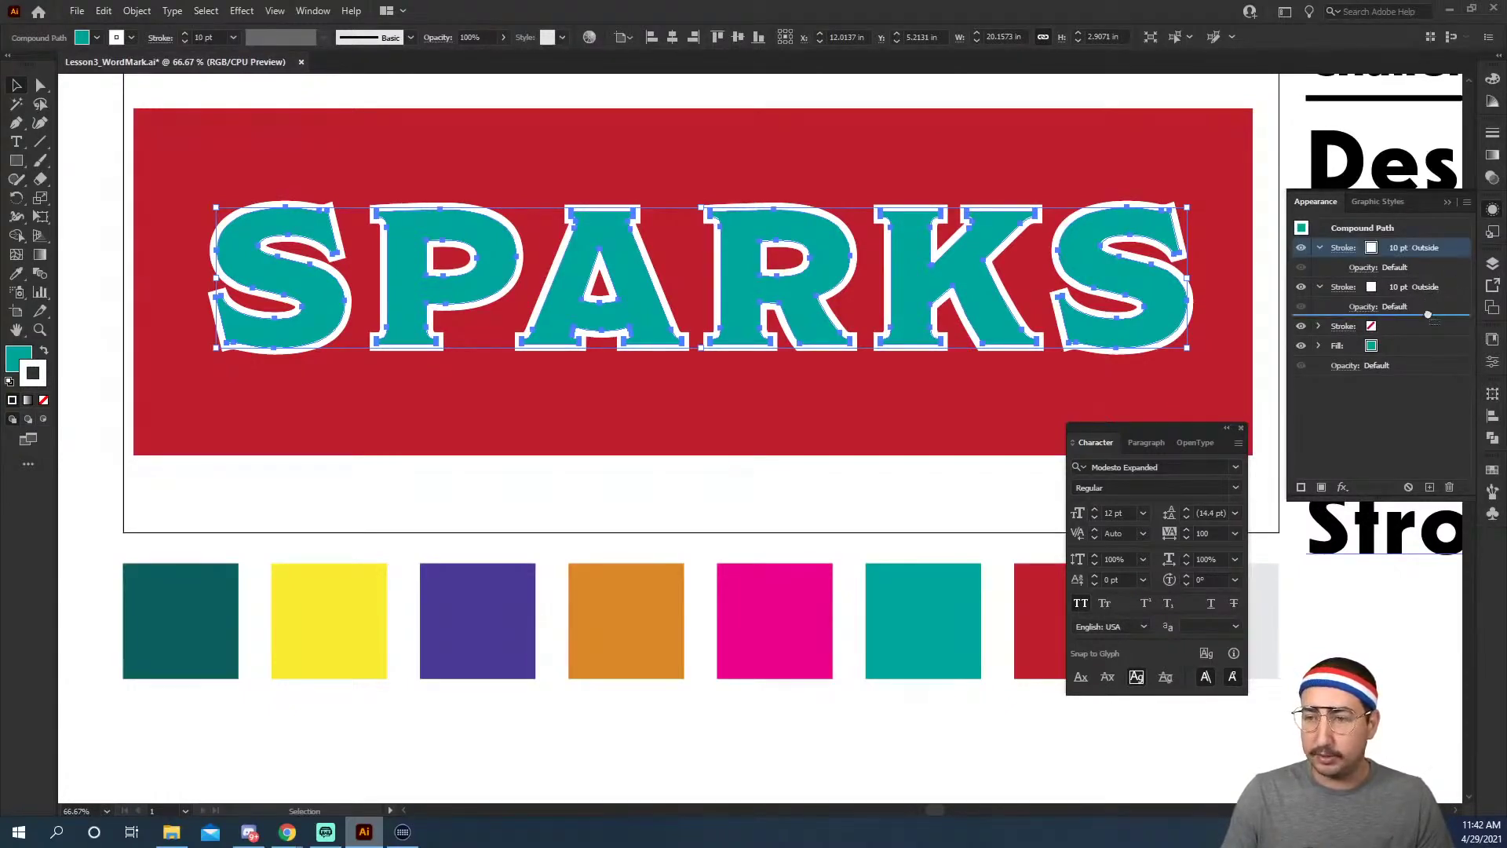
{"action": "left_click", "coordinate": [1366, 302]}
{"action": "left_click", "coordinate": [1373, 290]}
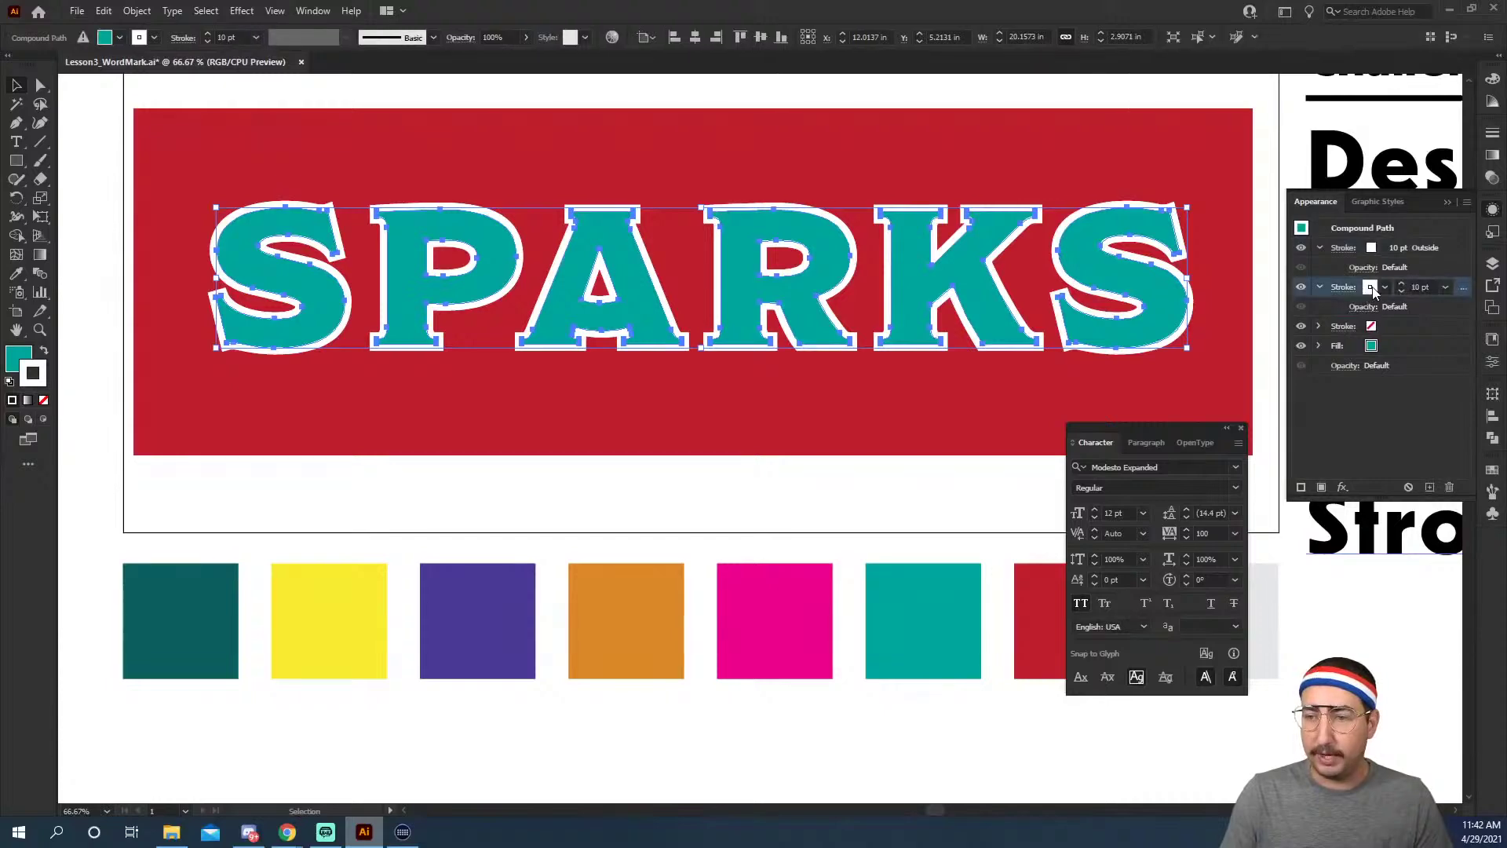
Look through the swatches offered for the lower white SPARKS stroke for the palette colors.
{"action": "left_click", "coordinate": [1385, 288]}
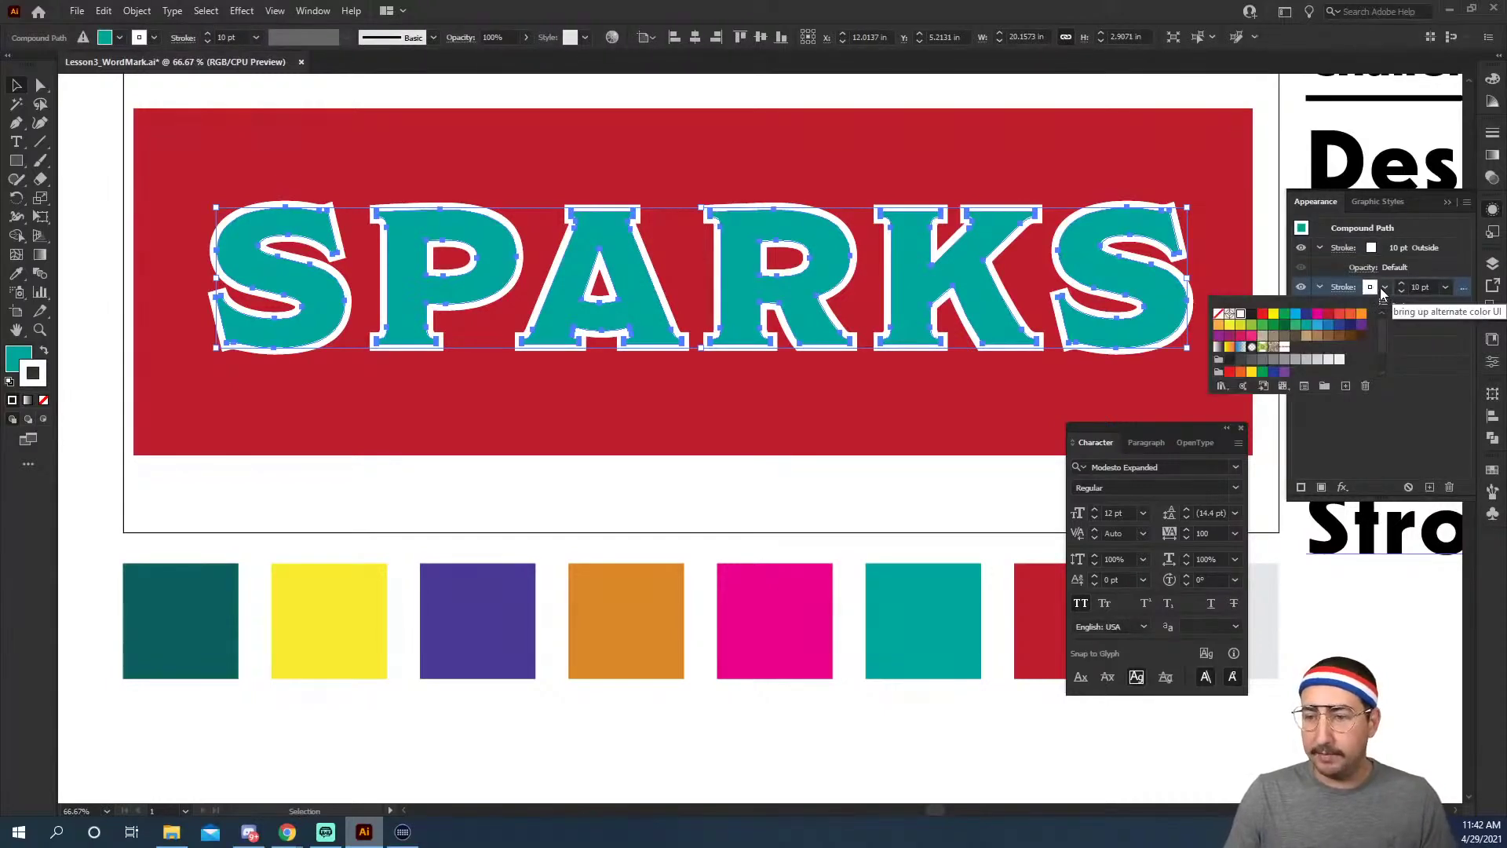
{"action": "left_click", "coordinate": [1383, 293]}
{"action": "left_click", "coordinate": [1370, 287]}
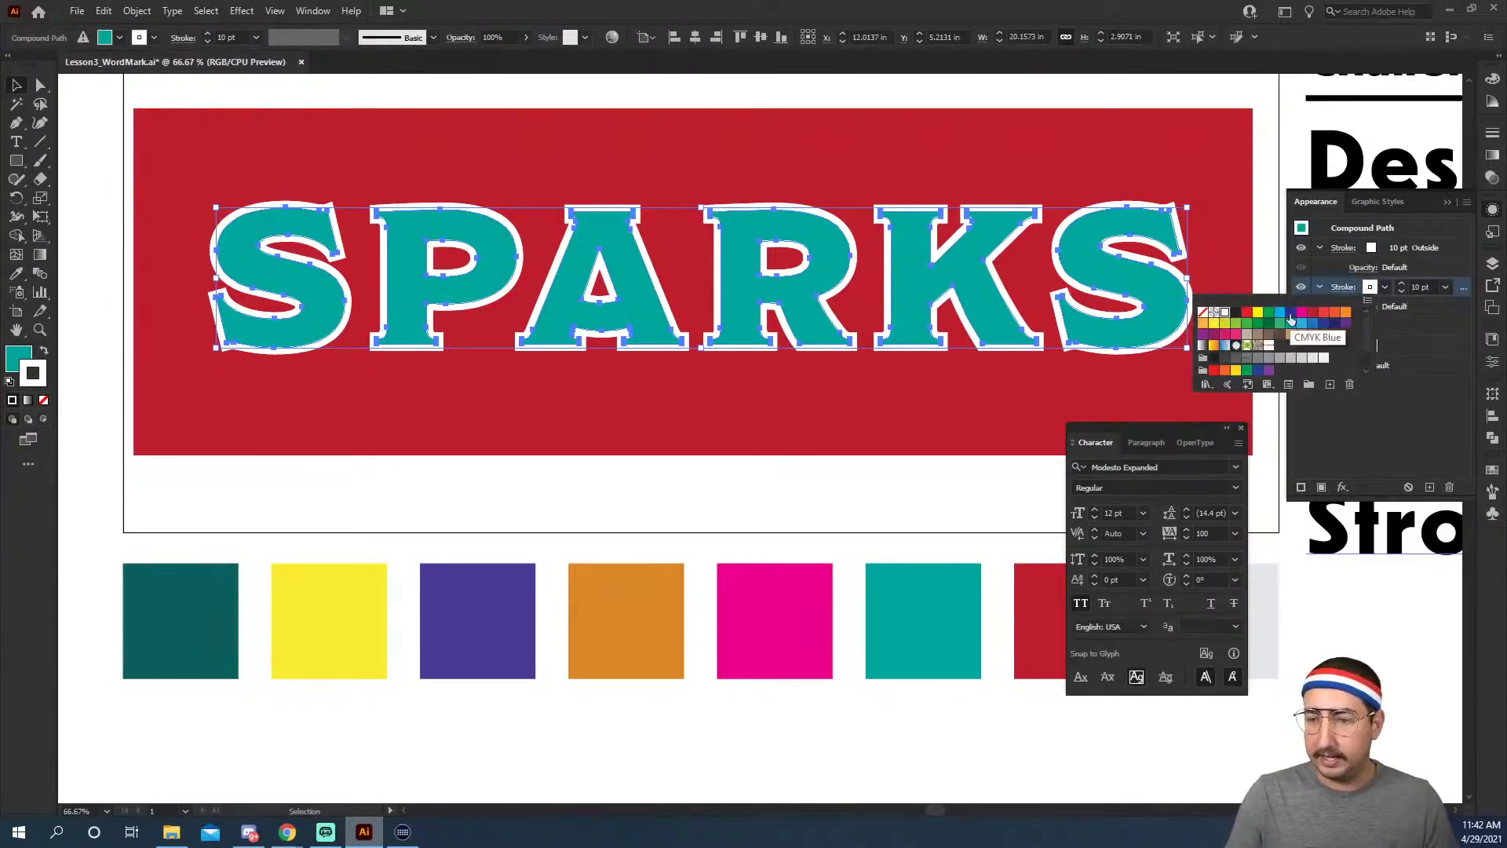
{"action": "left_click", "coordinate": [1268, 387]}
{"action": "left_click", "coordinate": [1416, 349]}
{"action": "left_click", "coordinate": [1416, 349]}
{"action": "left_click", "coordinate": [1385, 288]}
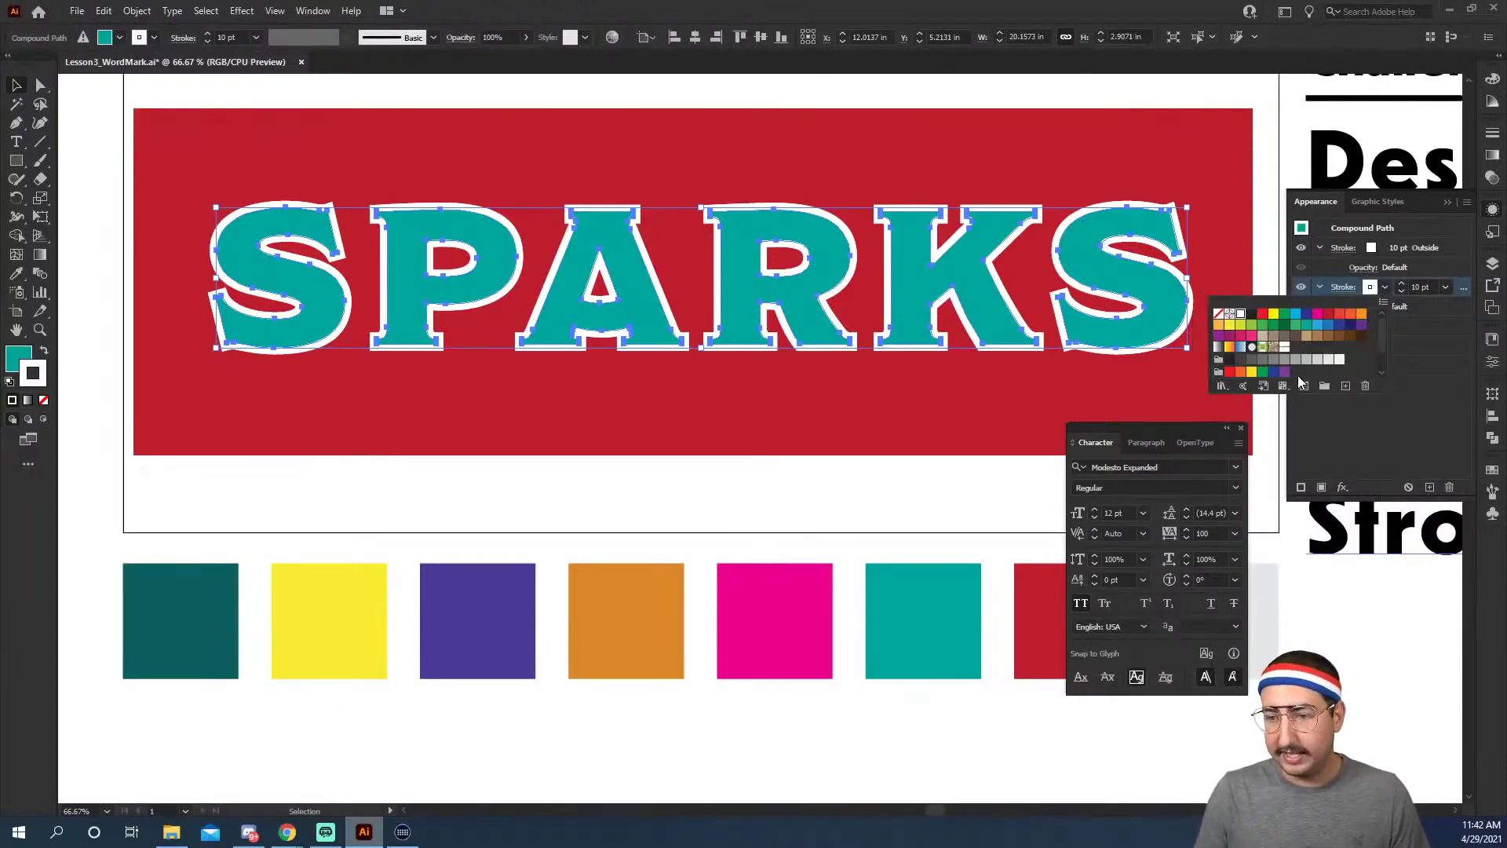
Add a 1 pt black stroke to the bright teal palette square and try to create a new swatch from it.
{"action": "left_click", "coordinate": [879, 626]}
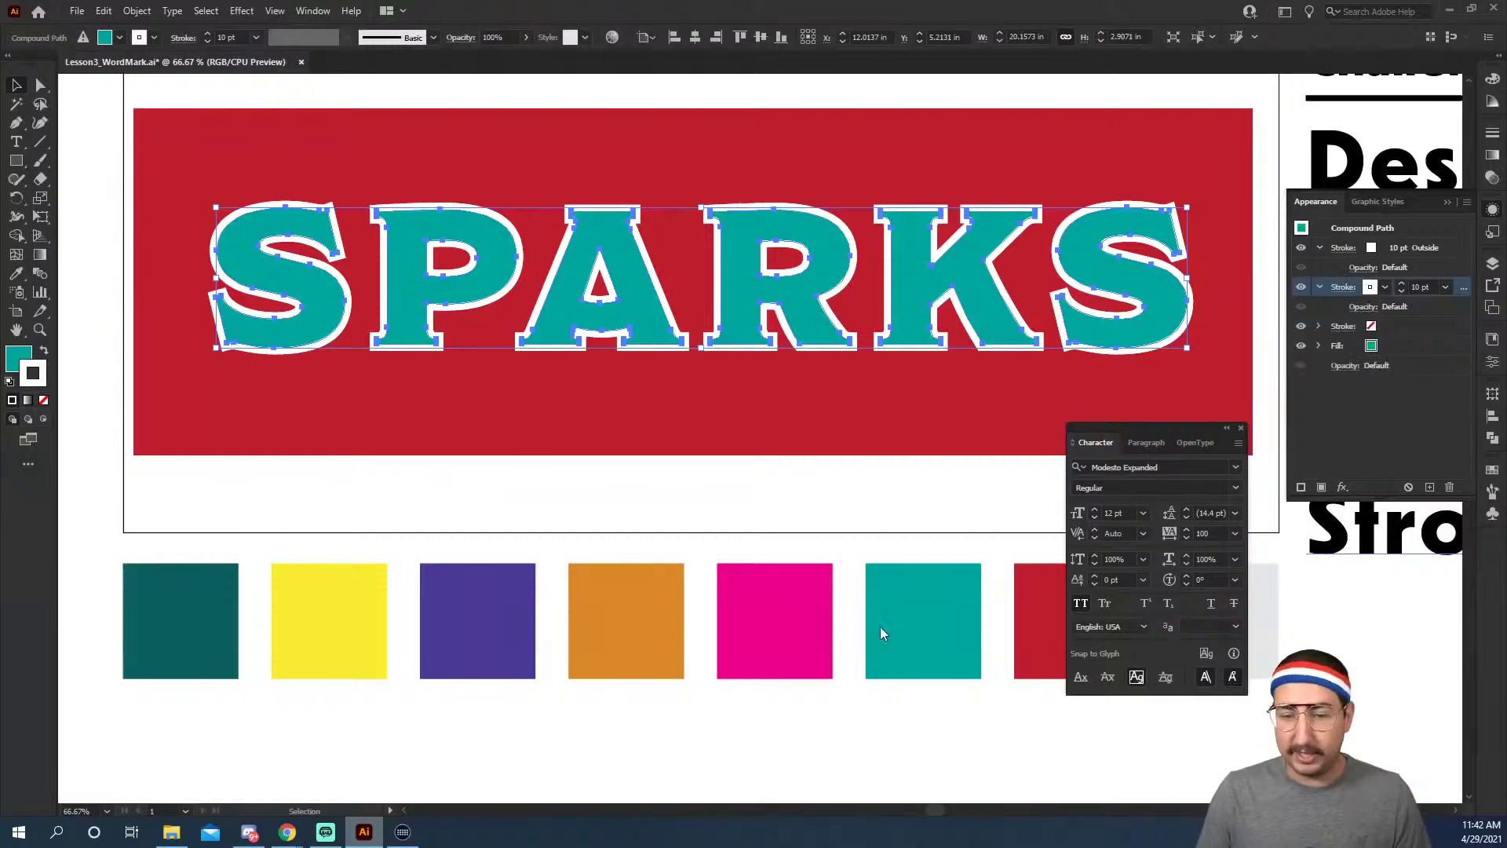
{"action": "left_click", "coordinate": [895, 616]}
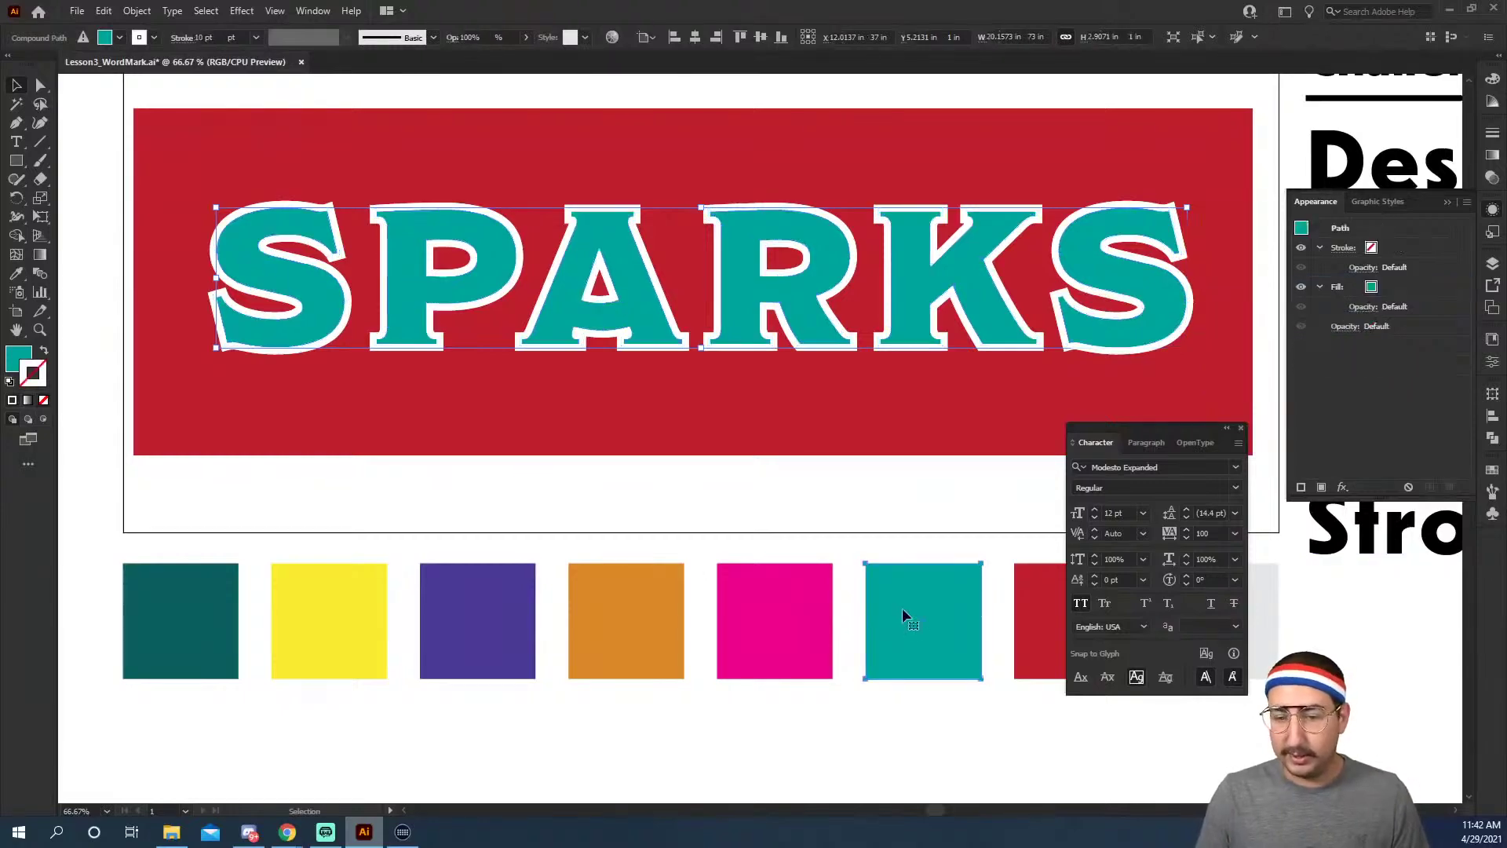
{"action": "left_click", "coordinate": [1322, 487]}
{"action": "left_click", "coordinate": [1371, 249]}
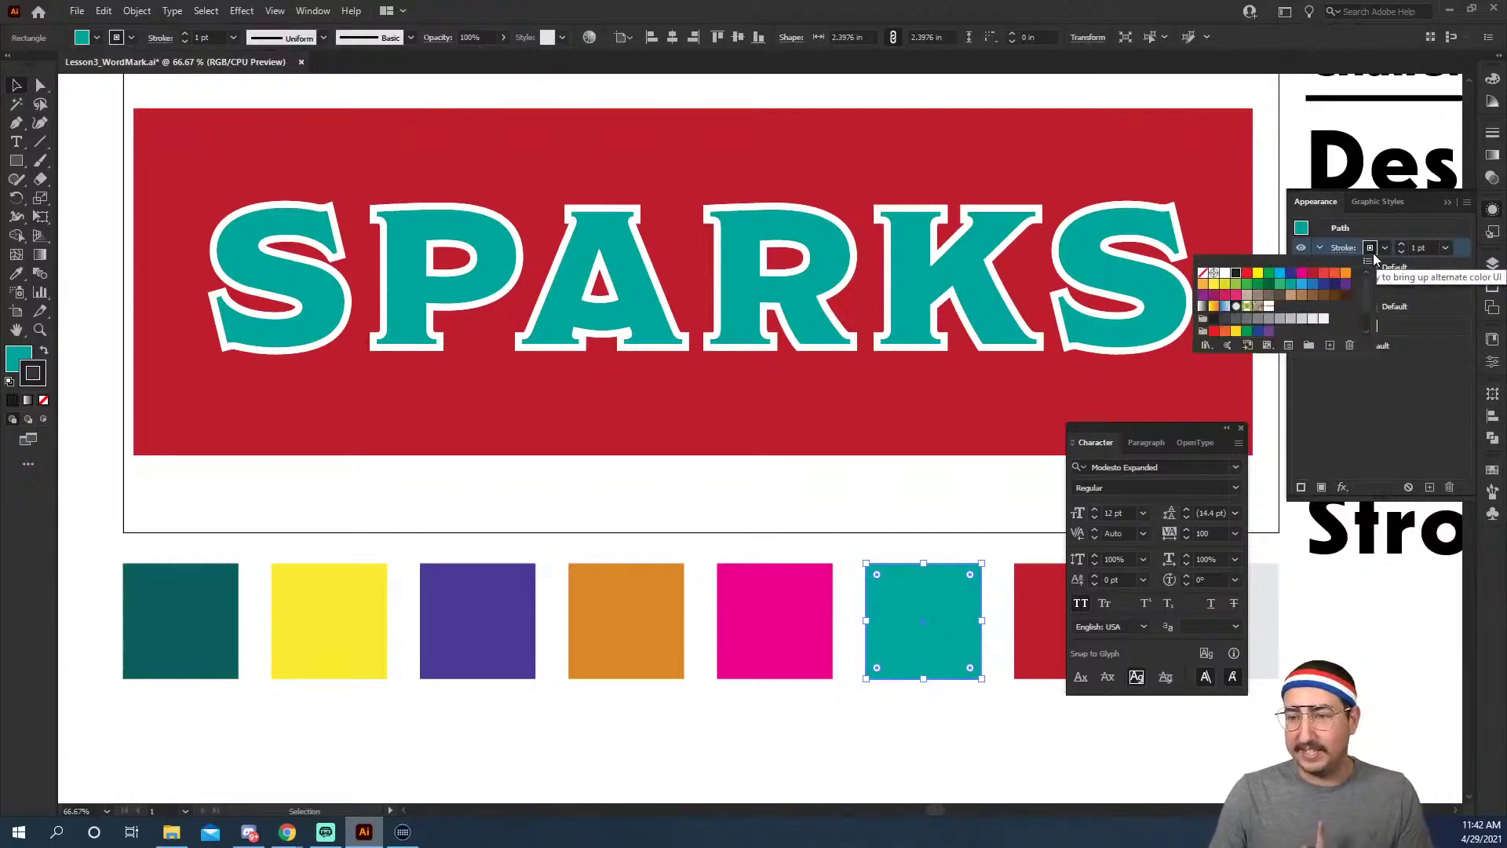
{"action": "left_click", "coordinate": [1330, 345]}
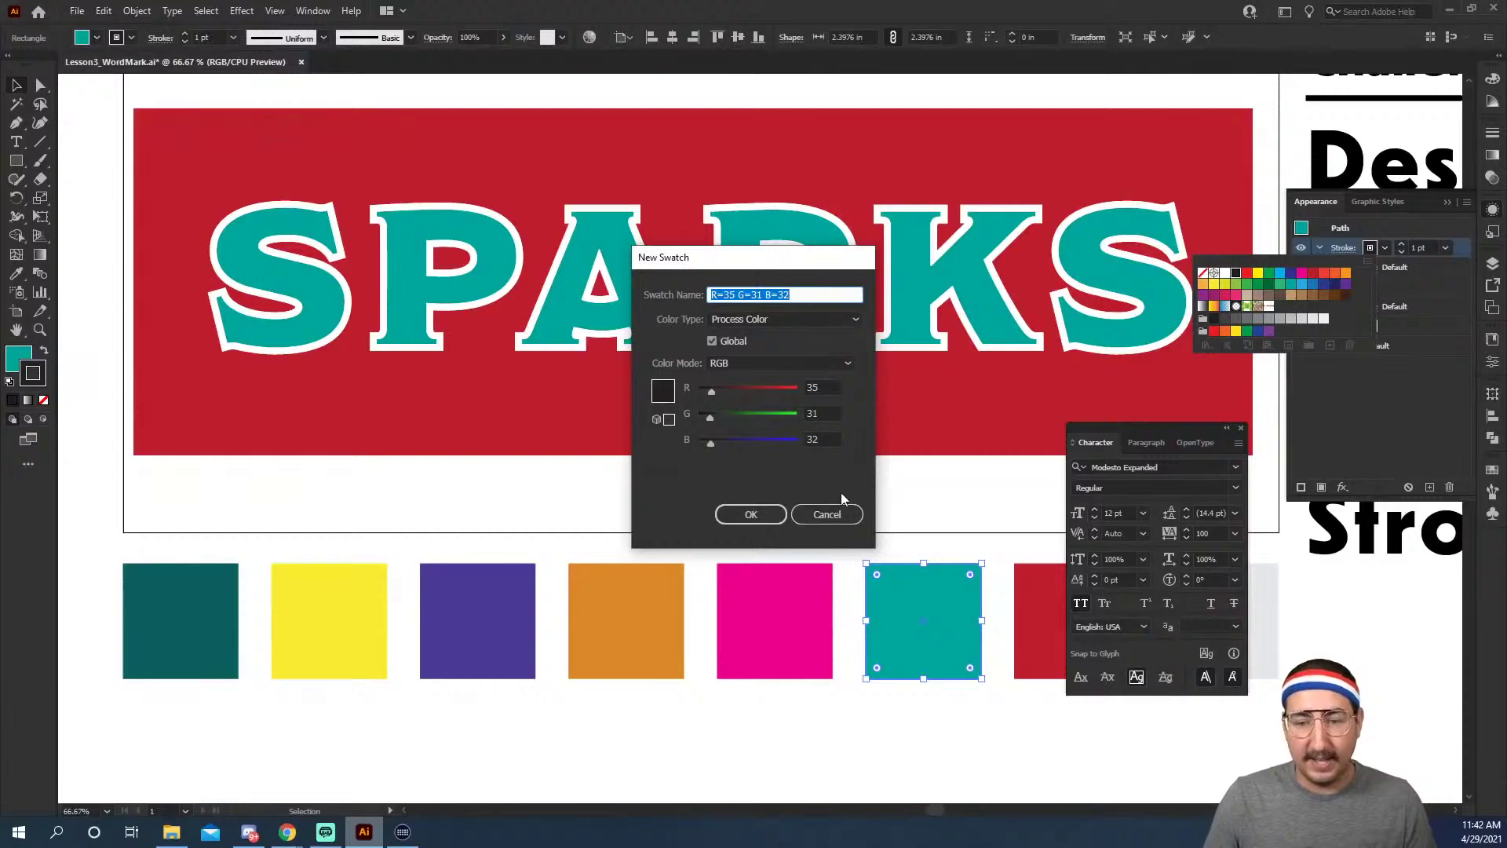
{"action": "left_click", "coordinate": [834, 515]}
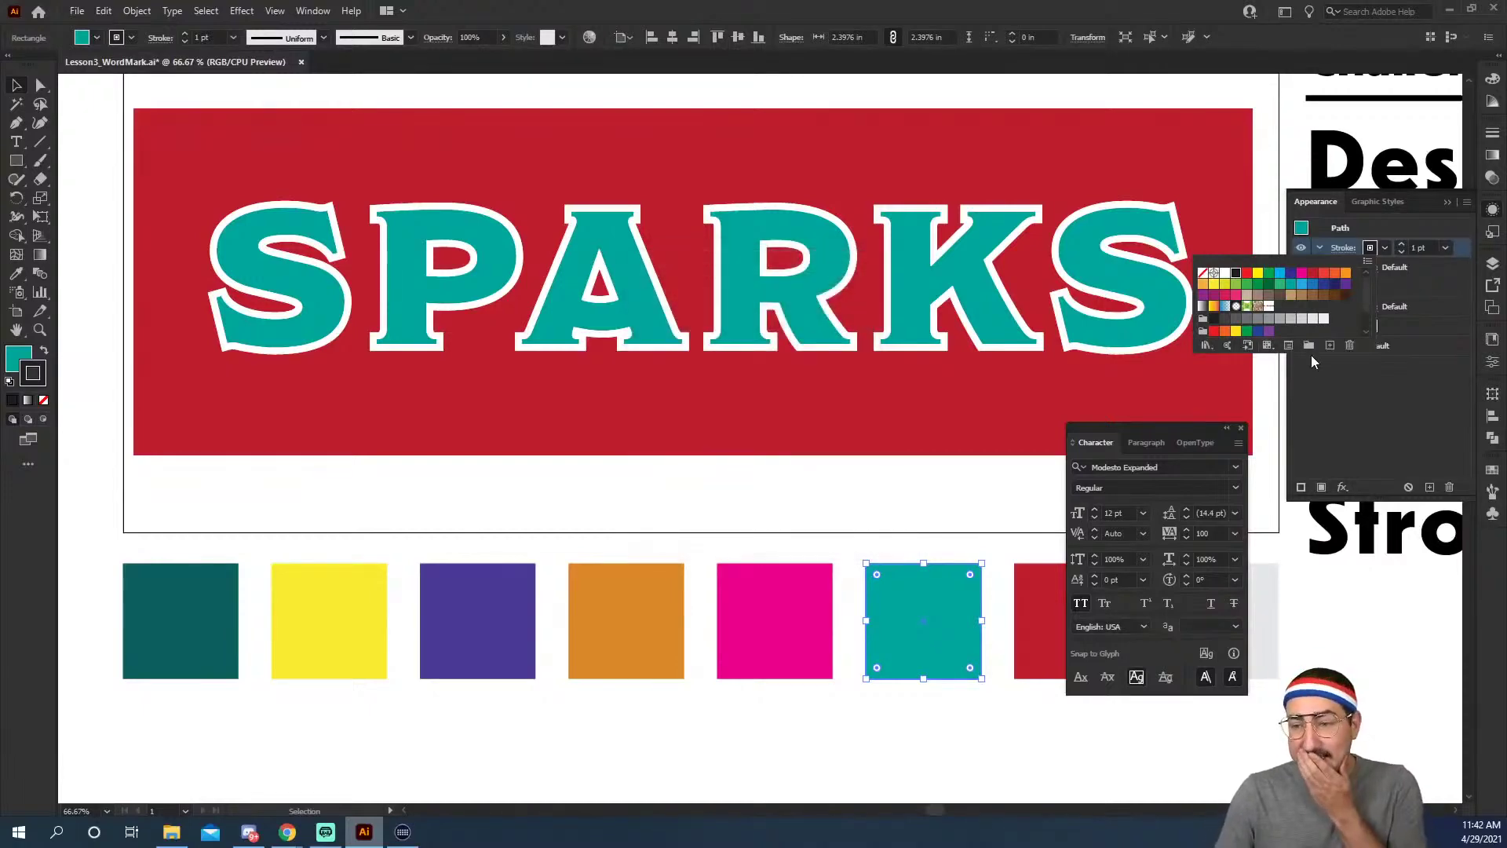
{"action": "left_click", "coordinate": [1310, 402]}
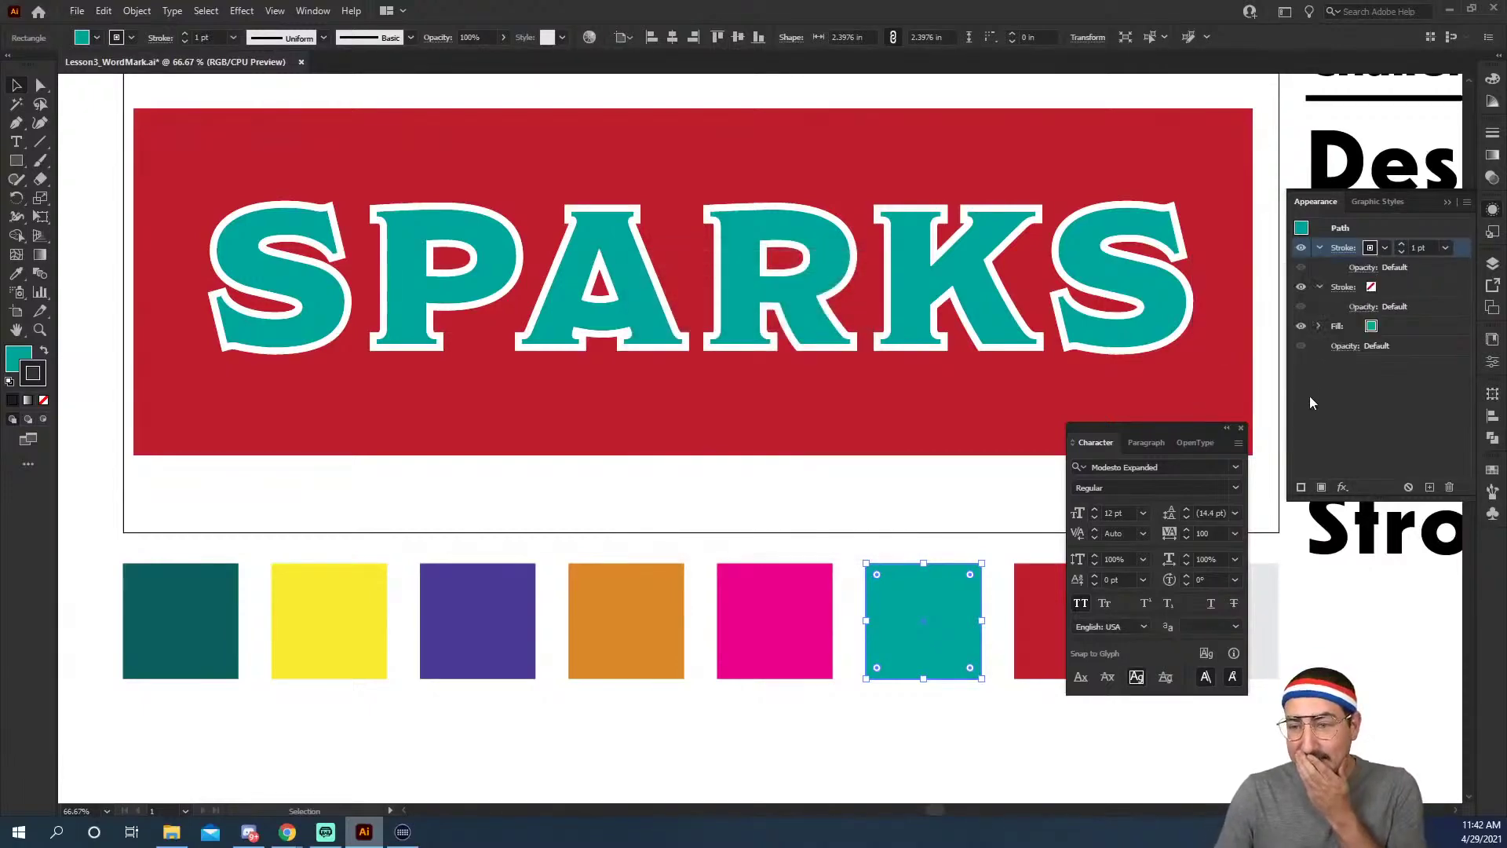
Reset the Essentials Classic workspace.
{"action": "left_click", "coordinate": [314, 11]}
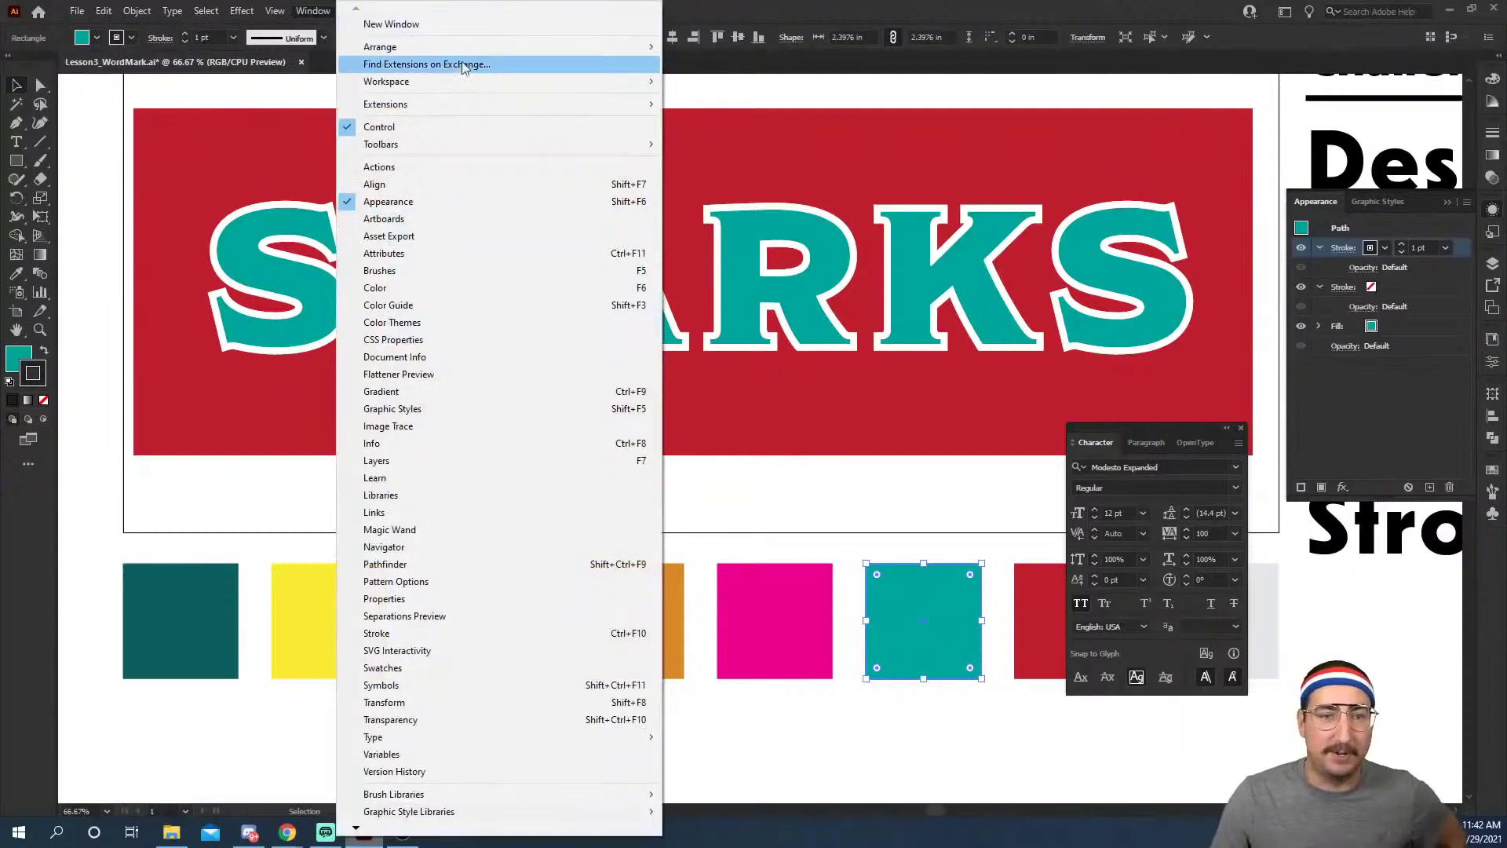
{"action": "mouse_move", "coordinate": [465, 82]}
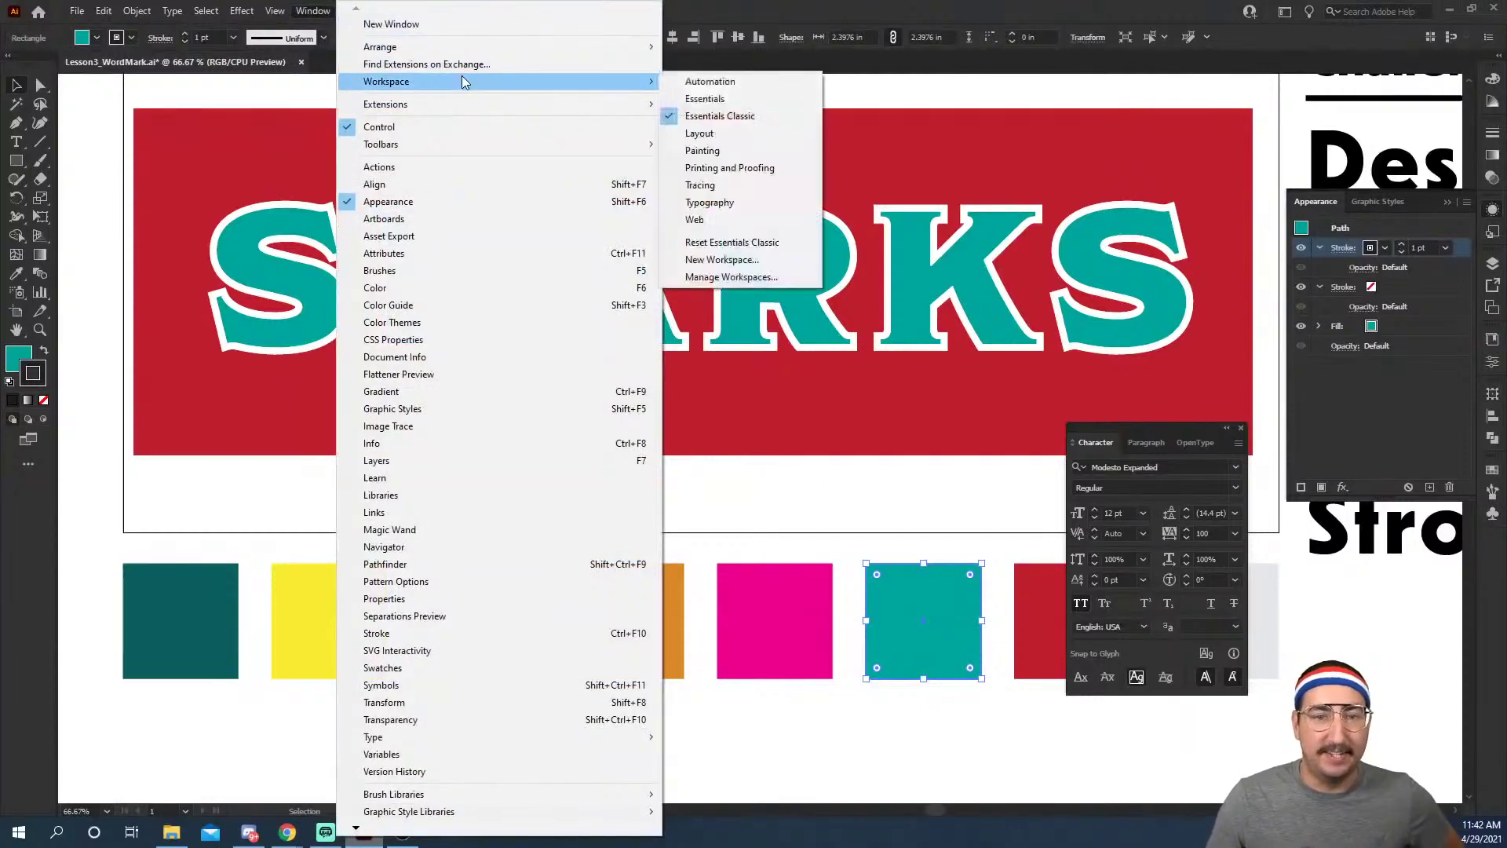
{"action": "left_click", "coordinate": [739, 251]}
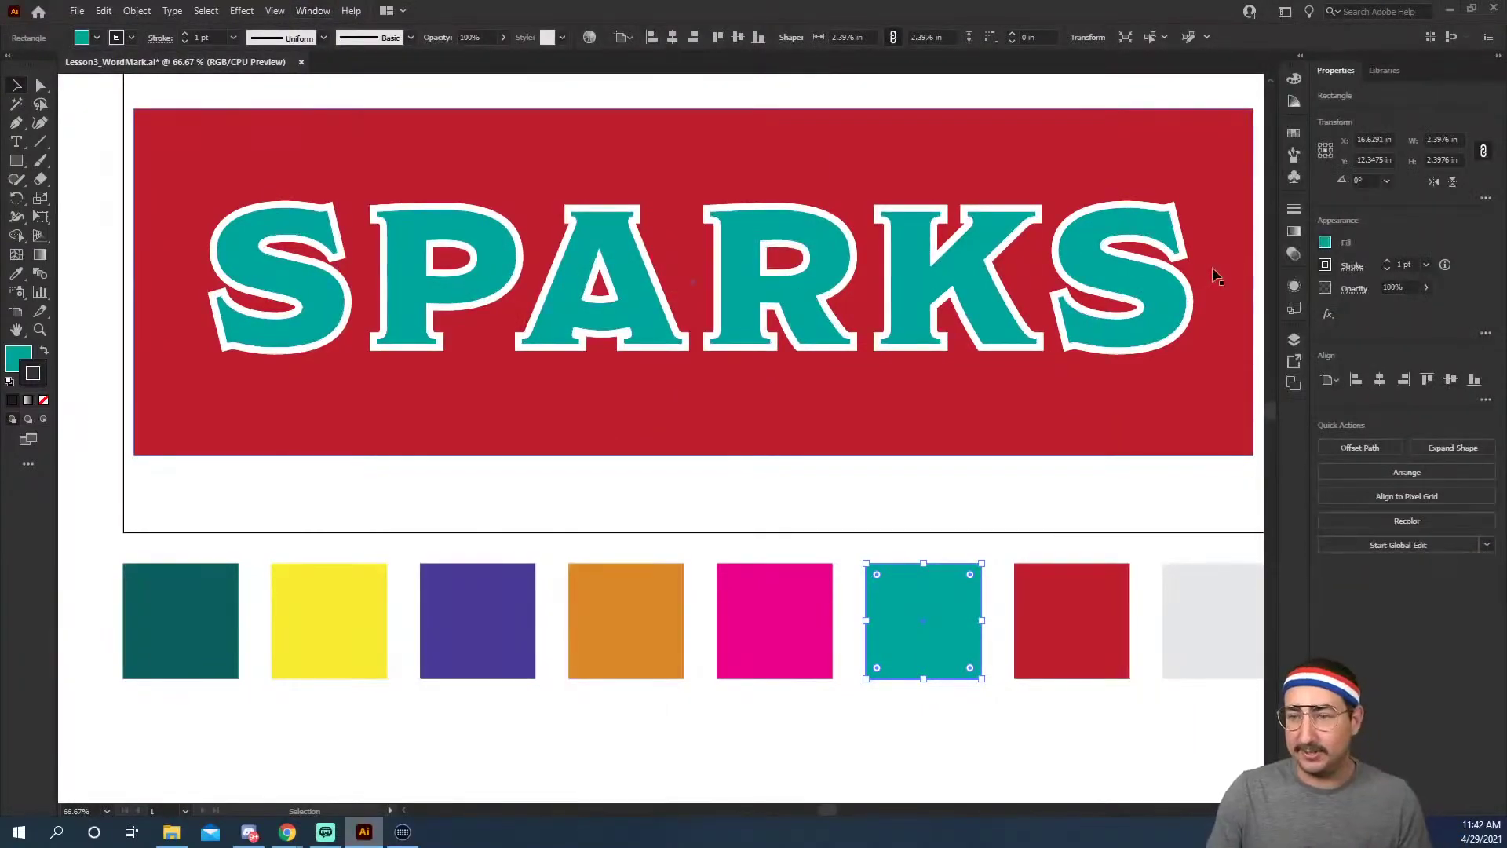
Look through the swatch options and swatch libraries for a way to store the palette colors.
{"action": "left_click", "coordinate": [1294, 132]}
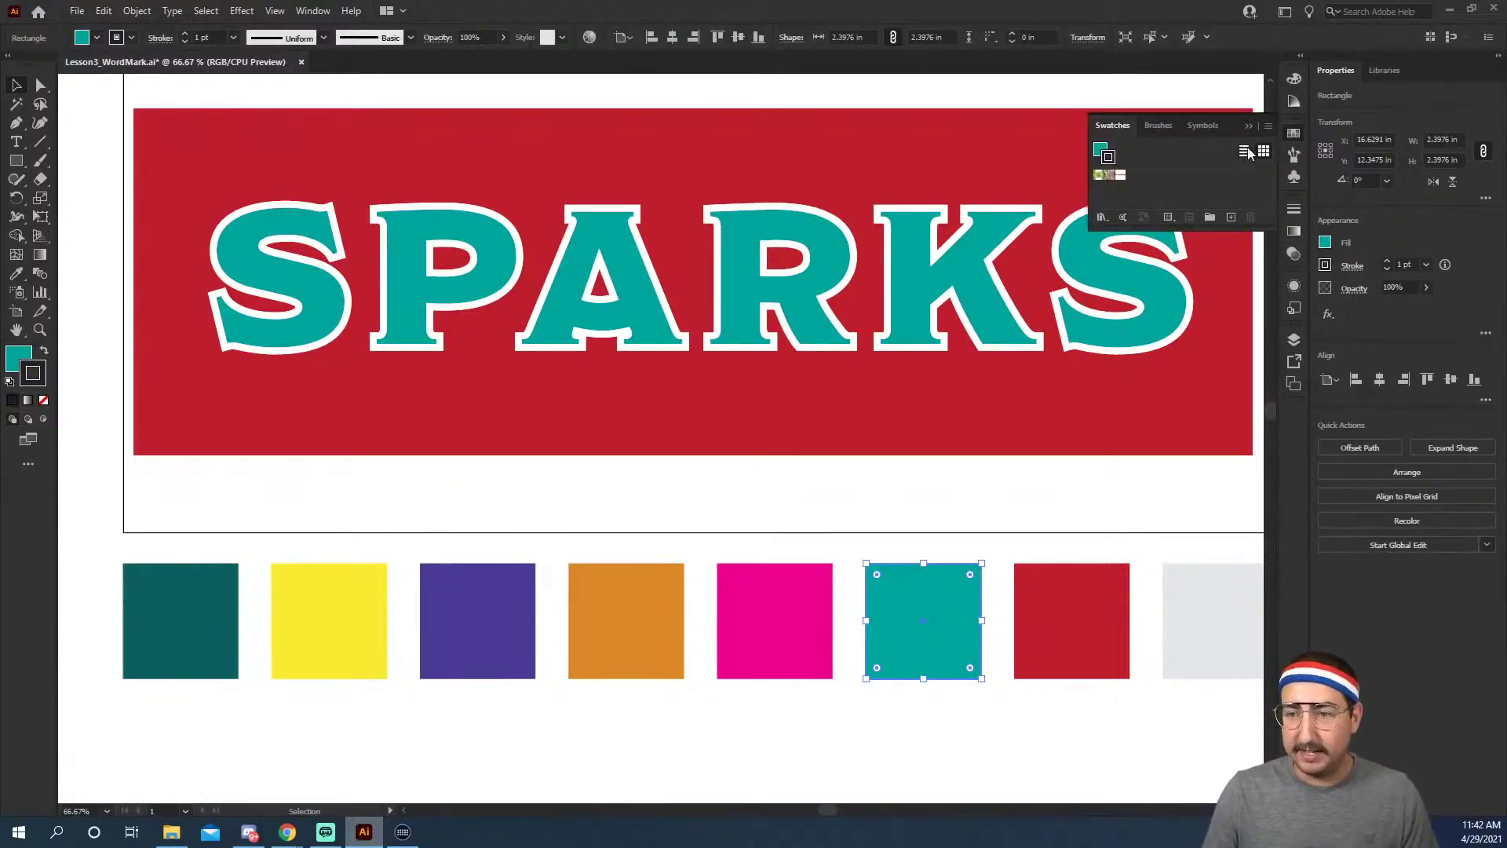
{"action": "left_click", "coordinate": [1269, 128]}
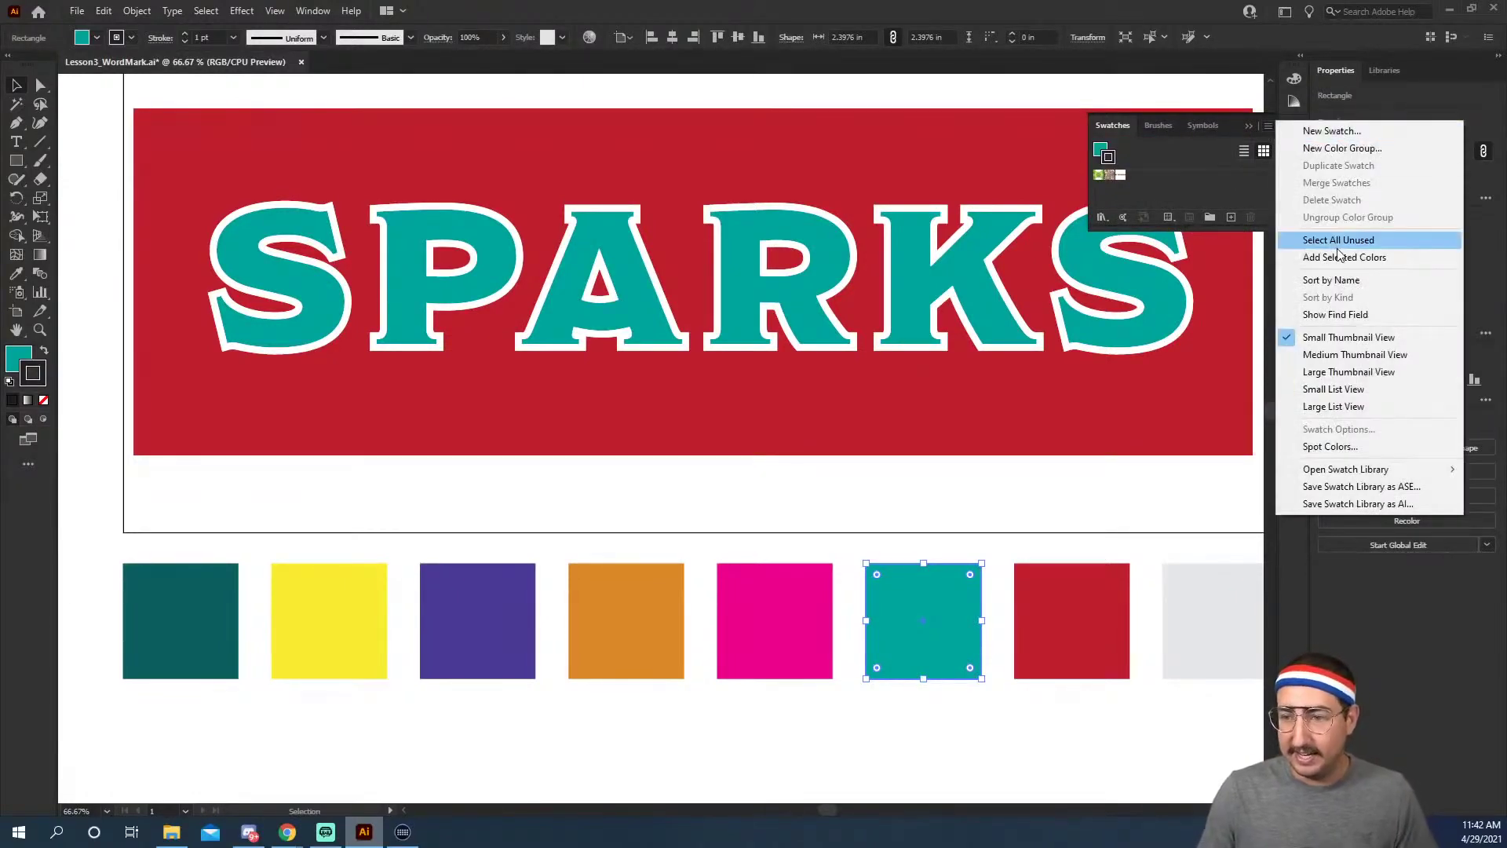
{"action": "mouse_move", "coordinate": [1346, 469]}
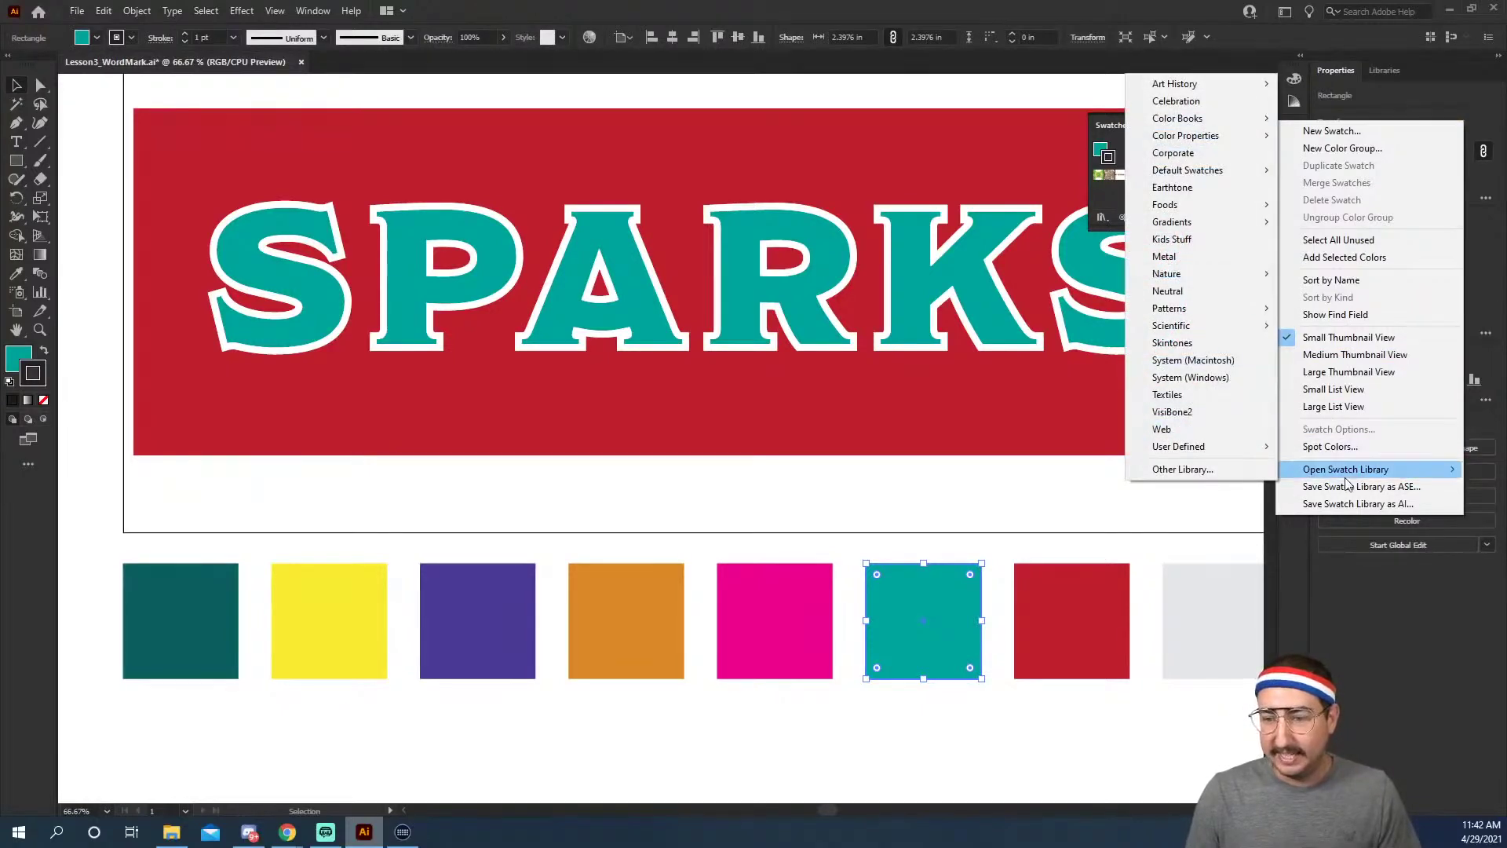
{"action": "left_click", "coordinate": [995, 580]}
{"action": "left_click_drag", "start_coordinate": [203, 542], "coordinate": [1185, 647]}
Fill the red background rectangle behind SPARKS with black (000000).
{"action": "left_click", "coordinate": [935, 446]}
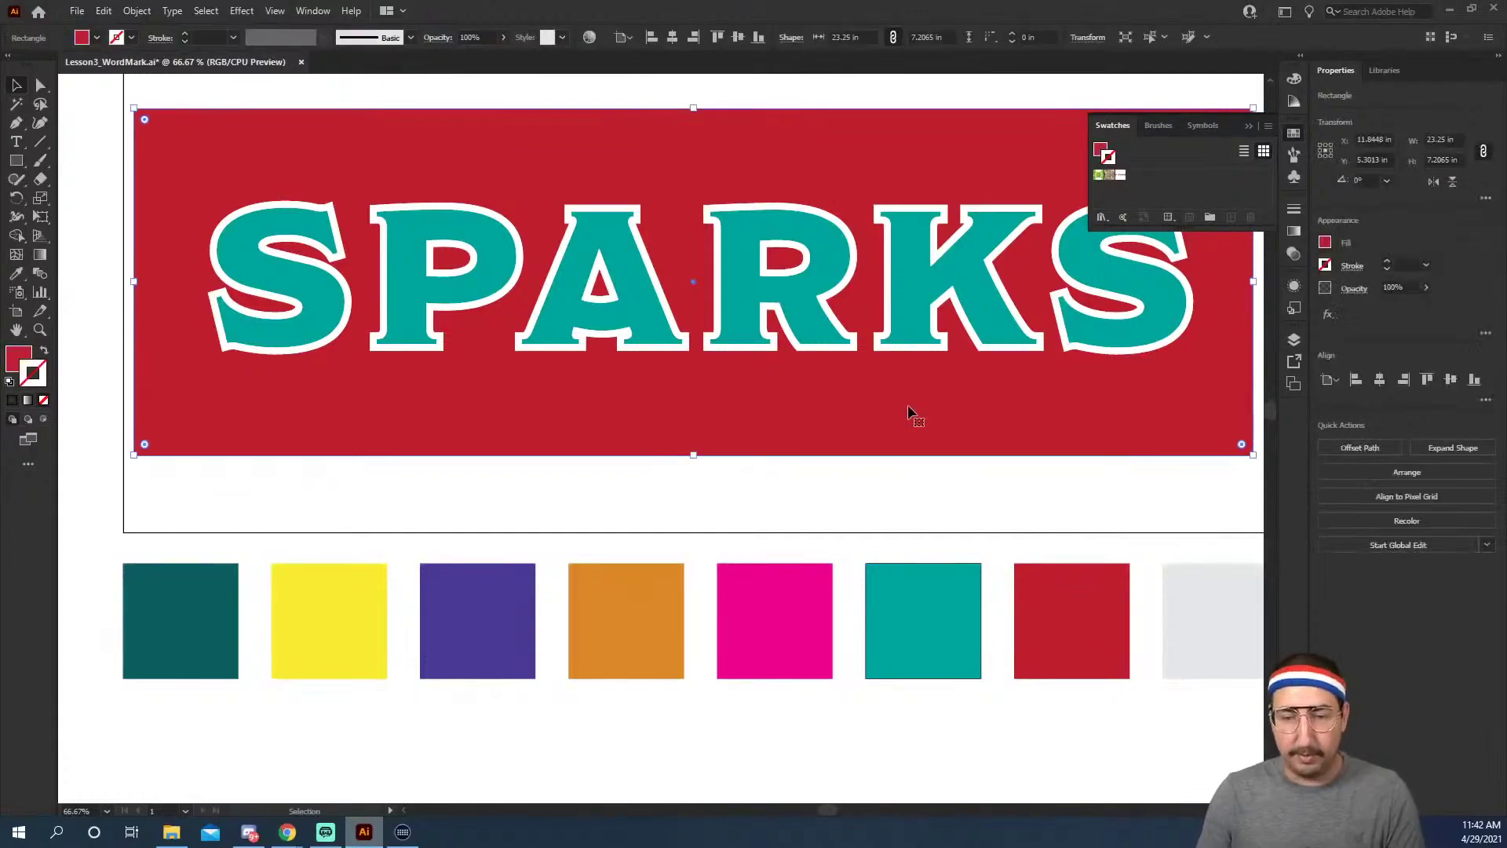
{"action": "double_click", "coordinate": [18, 359]}
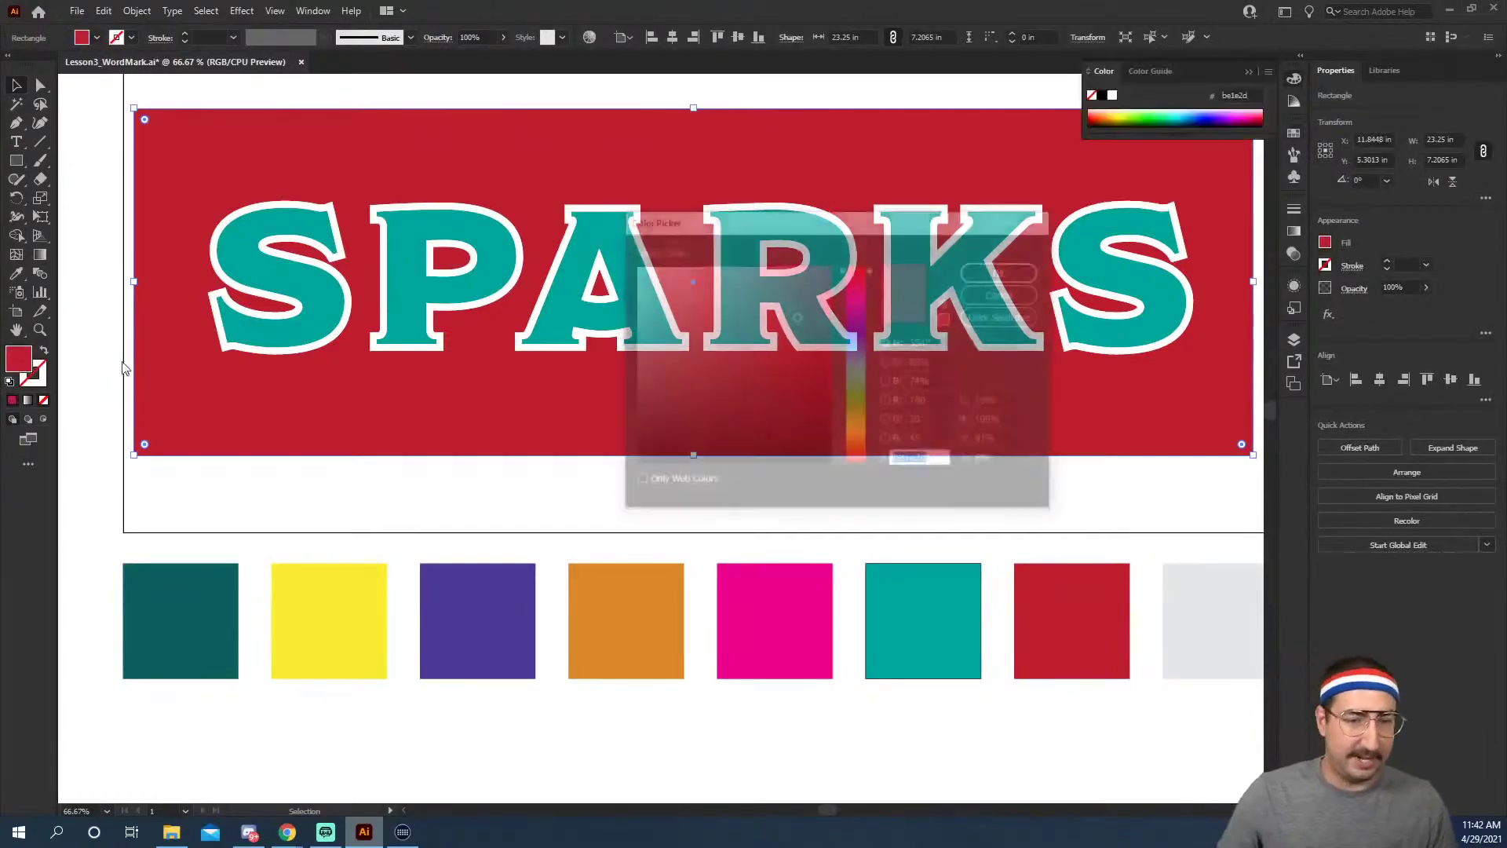
{"action": "left_click", "coordinate": [794, 323]}
{"action": "left_click", "coordinate": [788, 410]}
{"action": "left_click", "coordinate": [794, 323]}
{"action": "left_click_drag", "start_coordinate": [814, 452], "coordinate": [833, 476]}
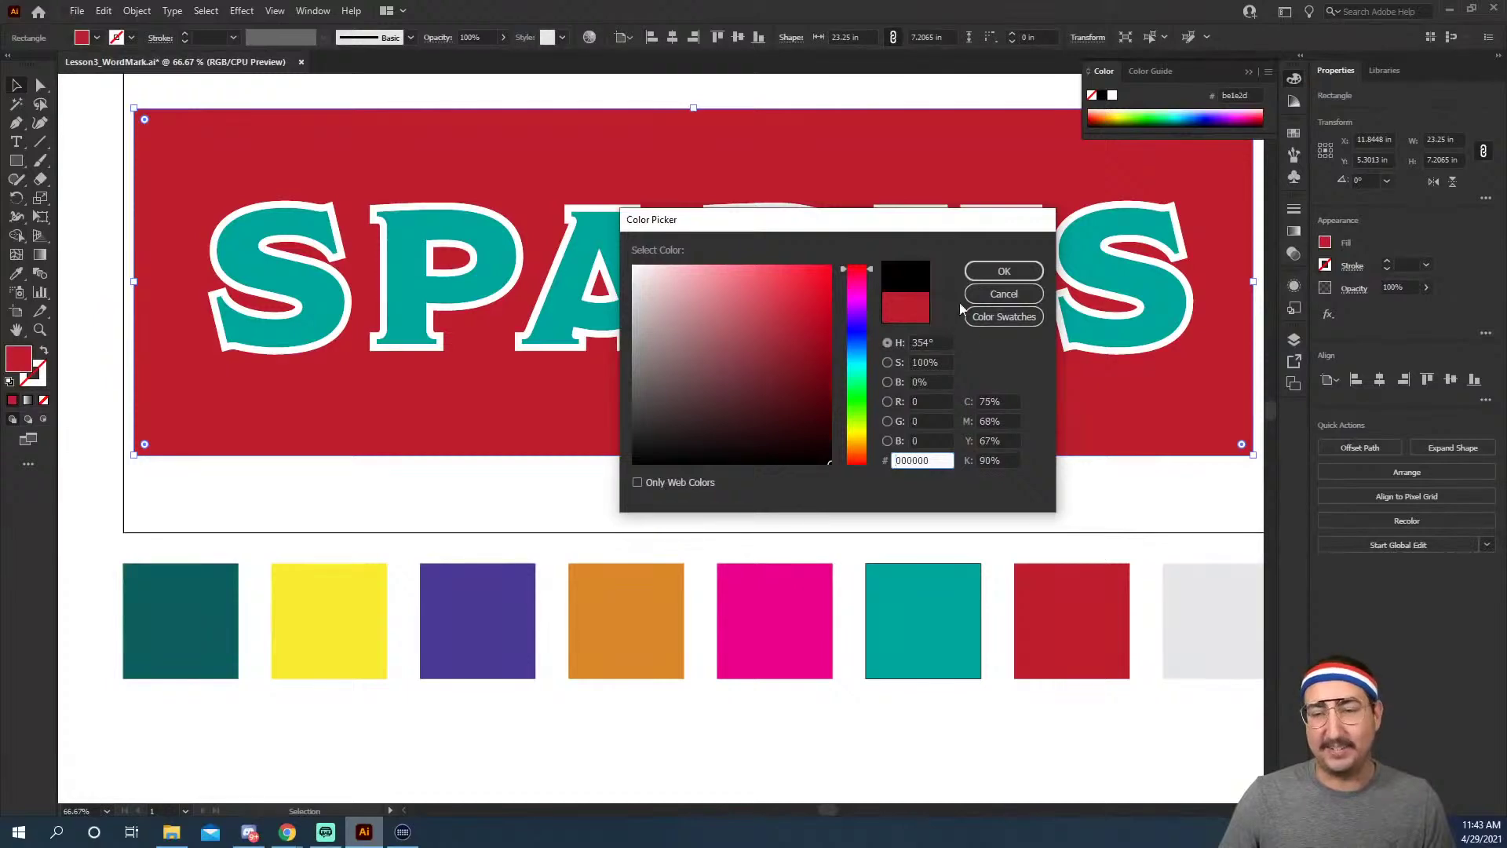
{"action": "left_click", "coordinate": [1005, 271]}
Fill the SPARKS compound path with black (000000) and delete the background rectangle behind it.
{"action": "key", "text": "ctrl+shift+a"}
{"action": "left_click", "coordinate": [408, 306]}
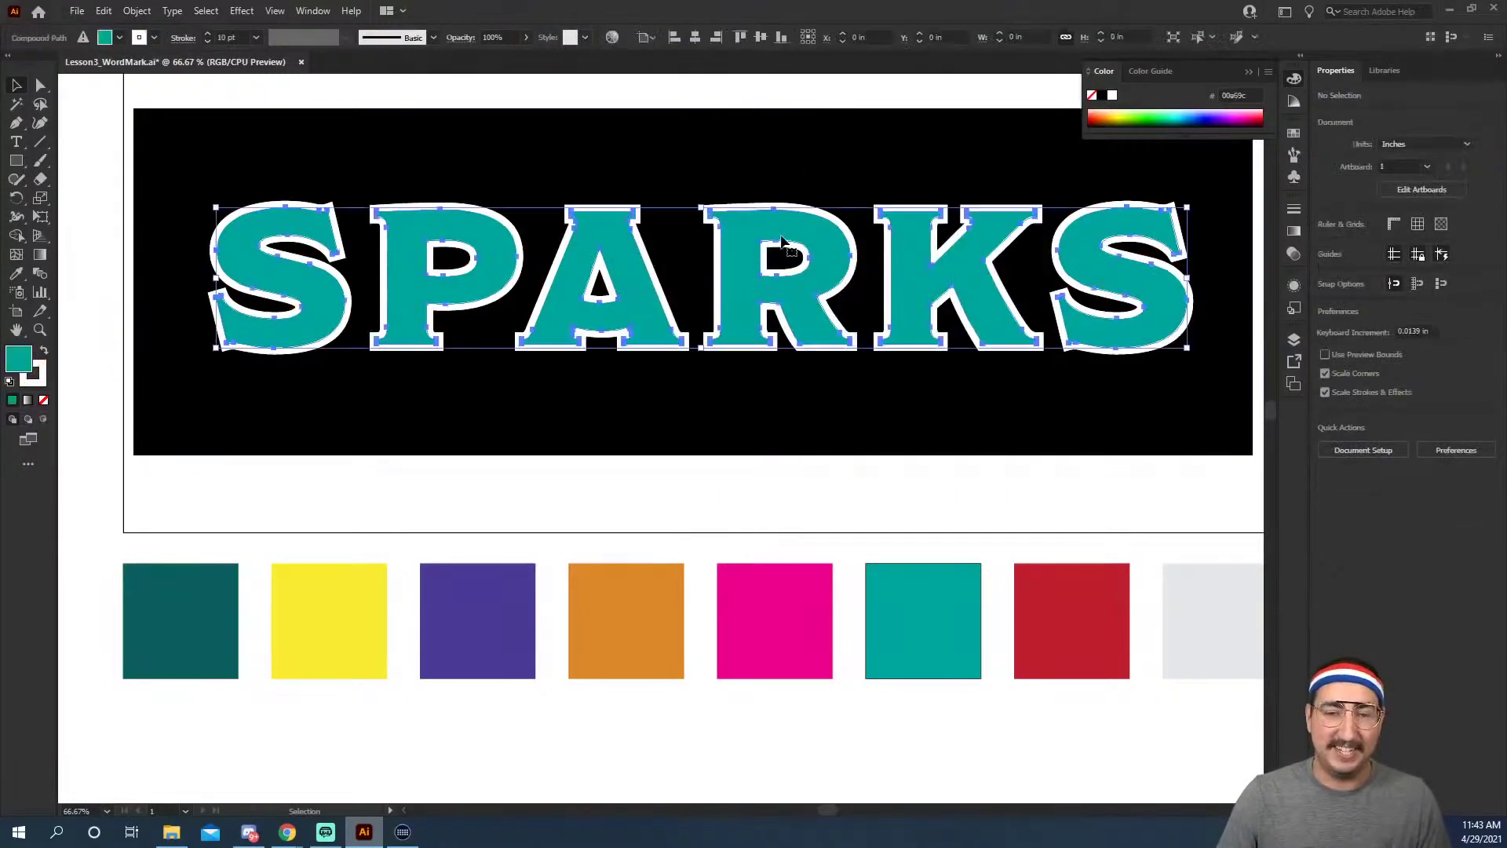
{"action": "double_click", "coordinate": [11, 358]}
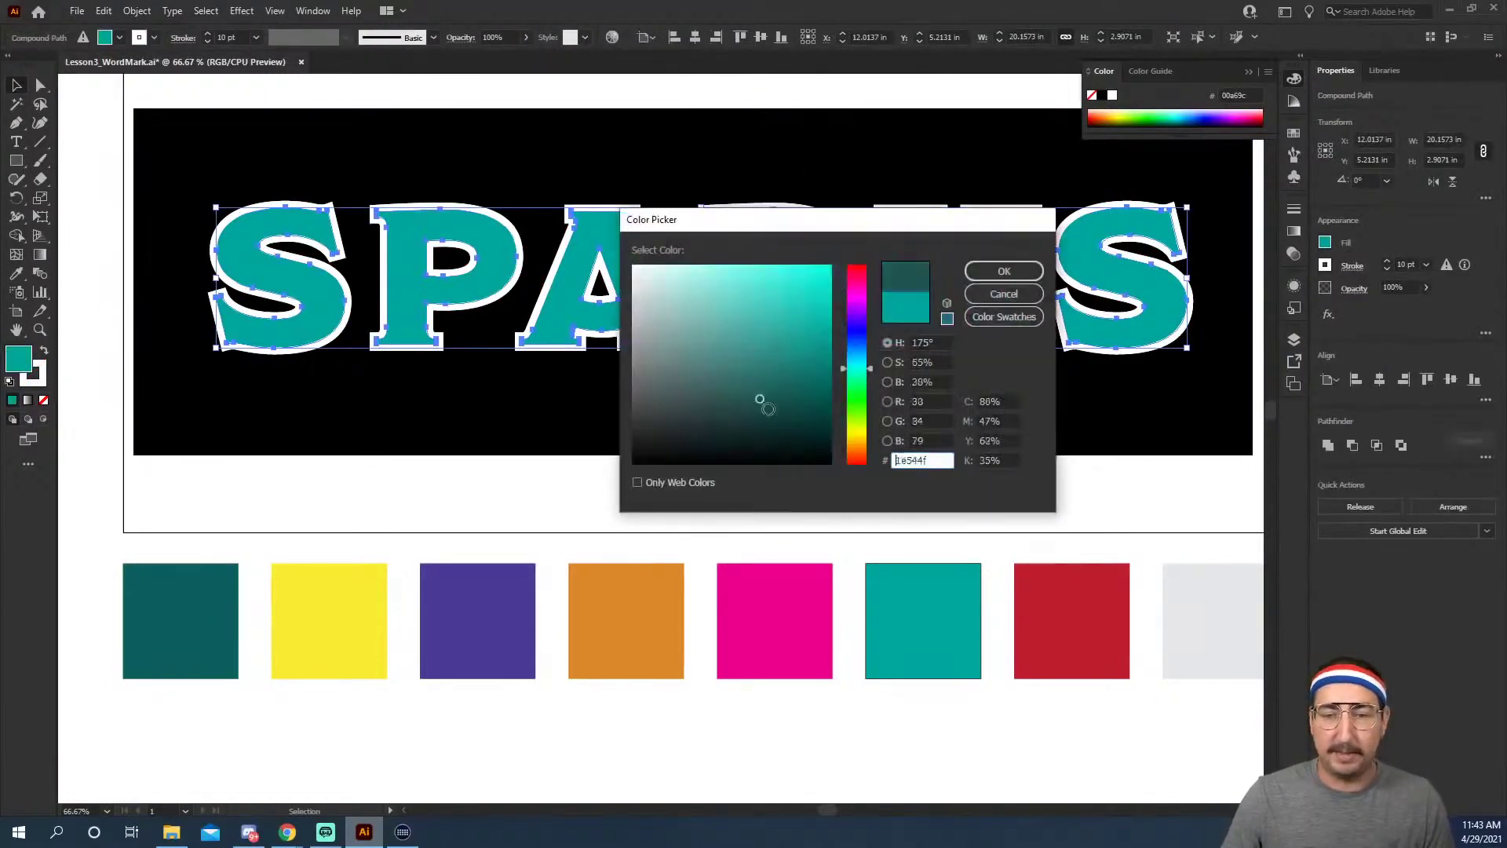
{"action": "left_click", "coordinate": [1004, 271]}
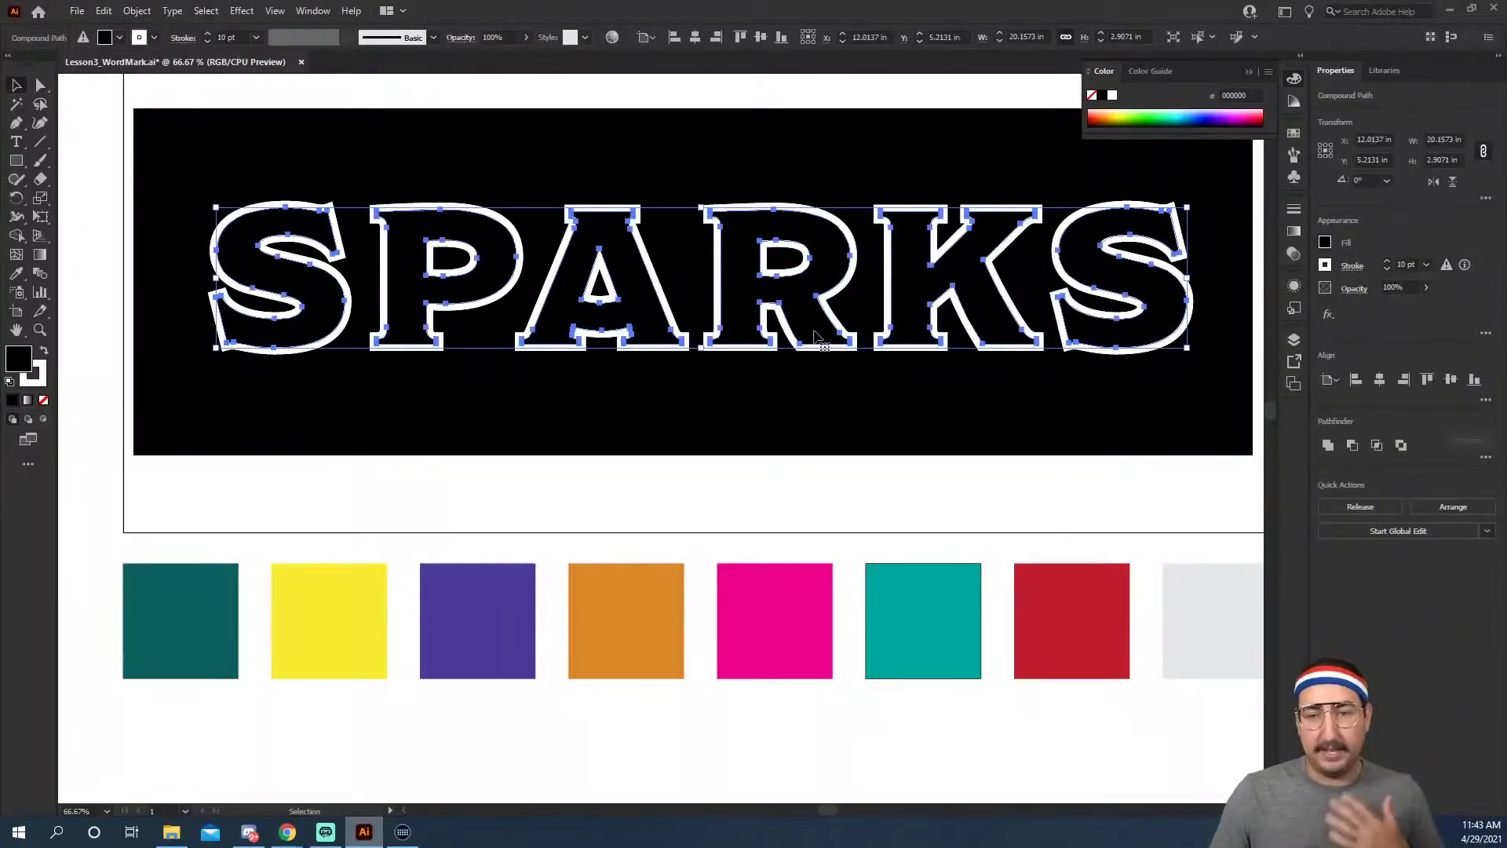
{"action": "left_click", "coordinate": [639, 158]}
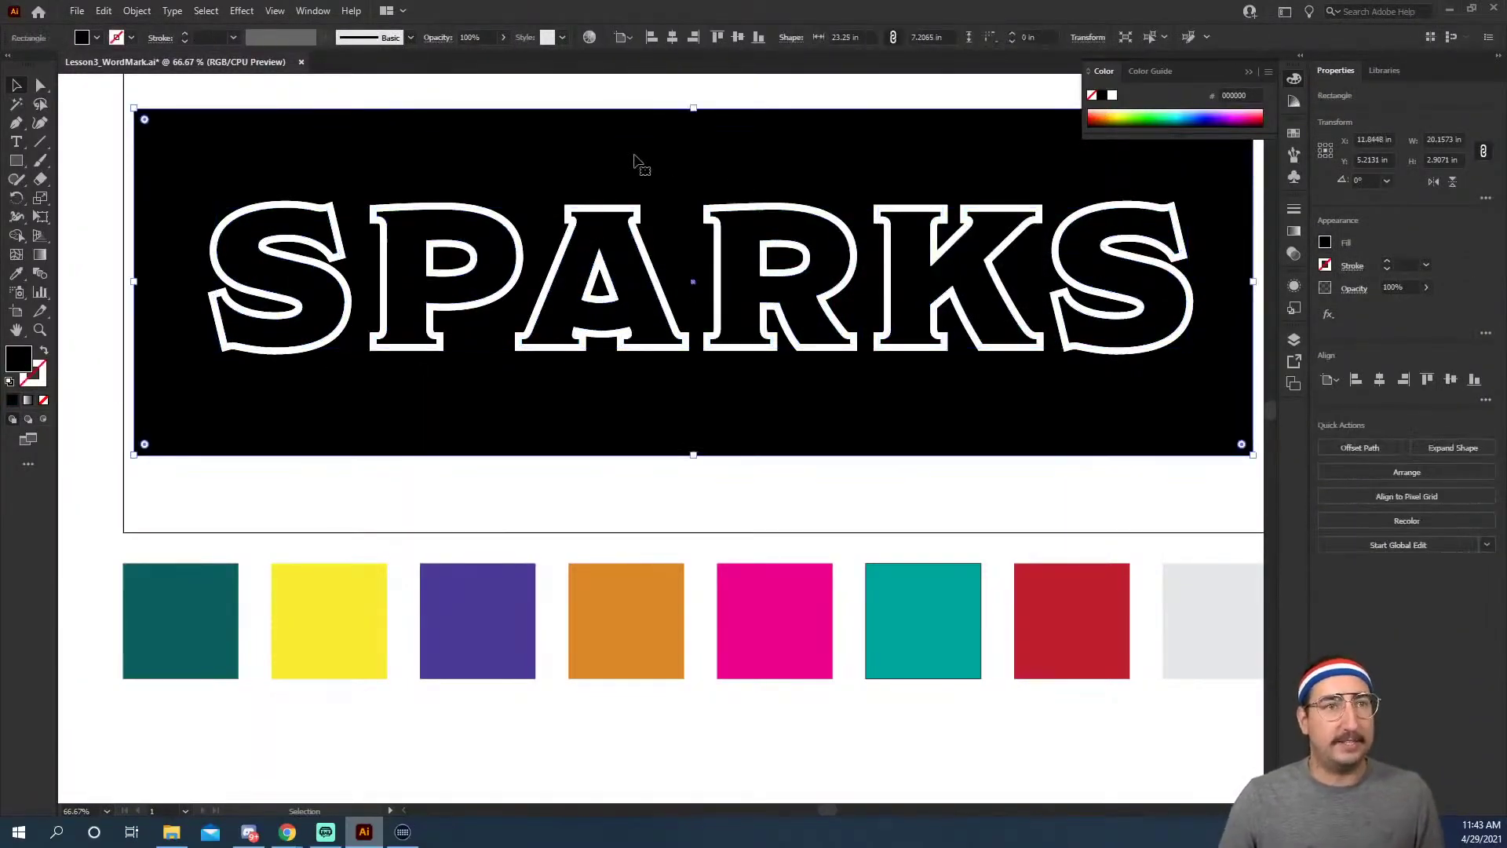
{"action": "key", "text": "Delete"}
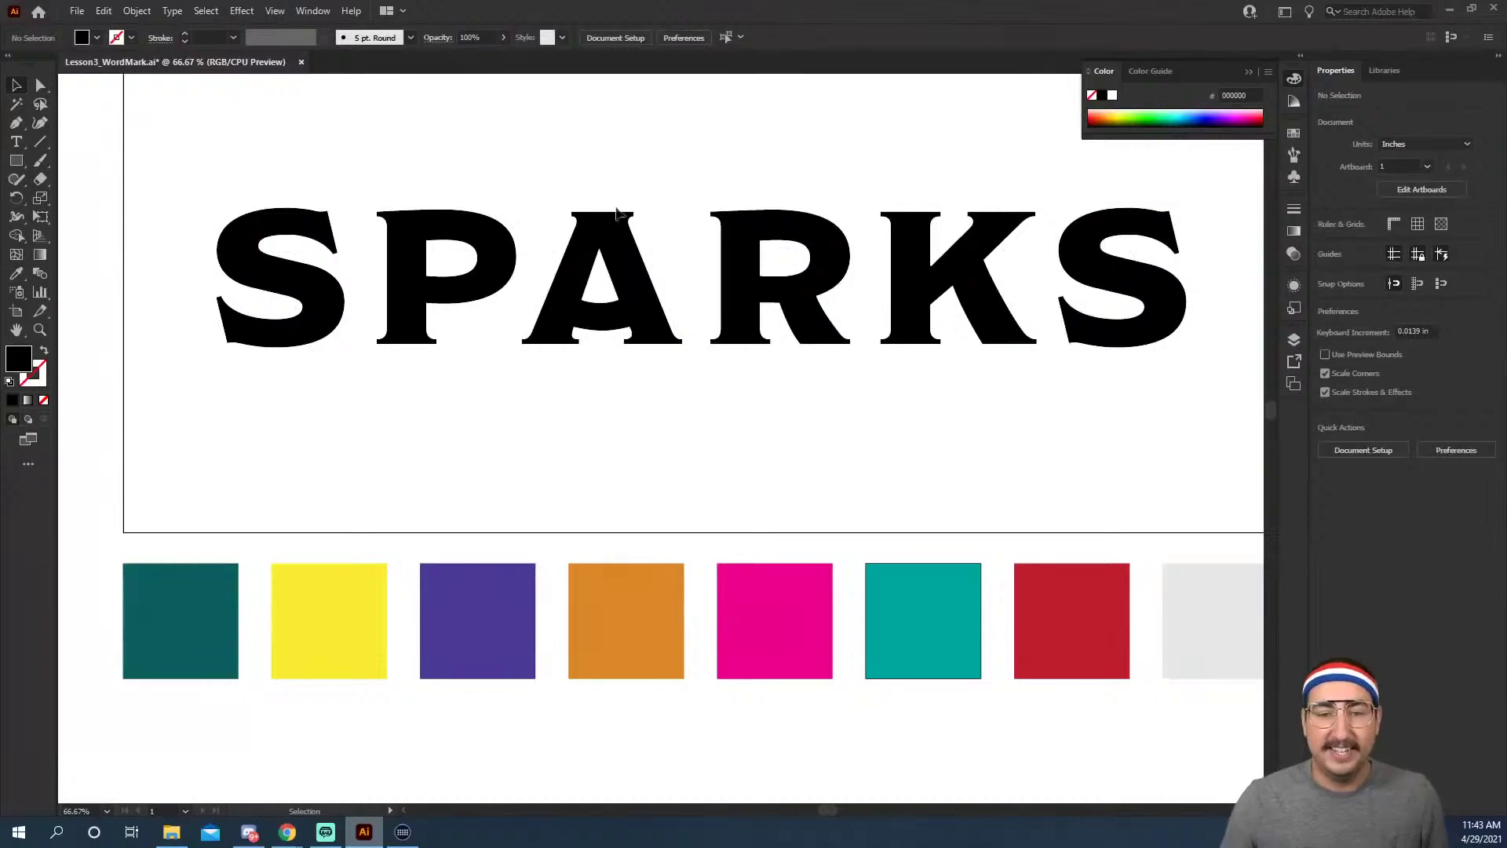
Color the second SPARKS stroke, below the white one, black and set its weight to 20 pt.
{"action": "left_click", "coordinate": [607, 224]}
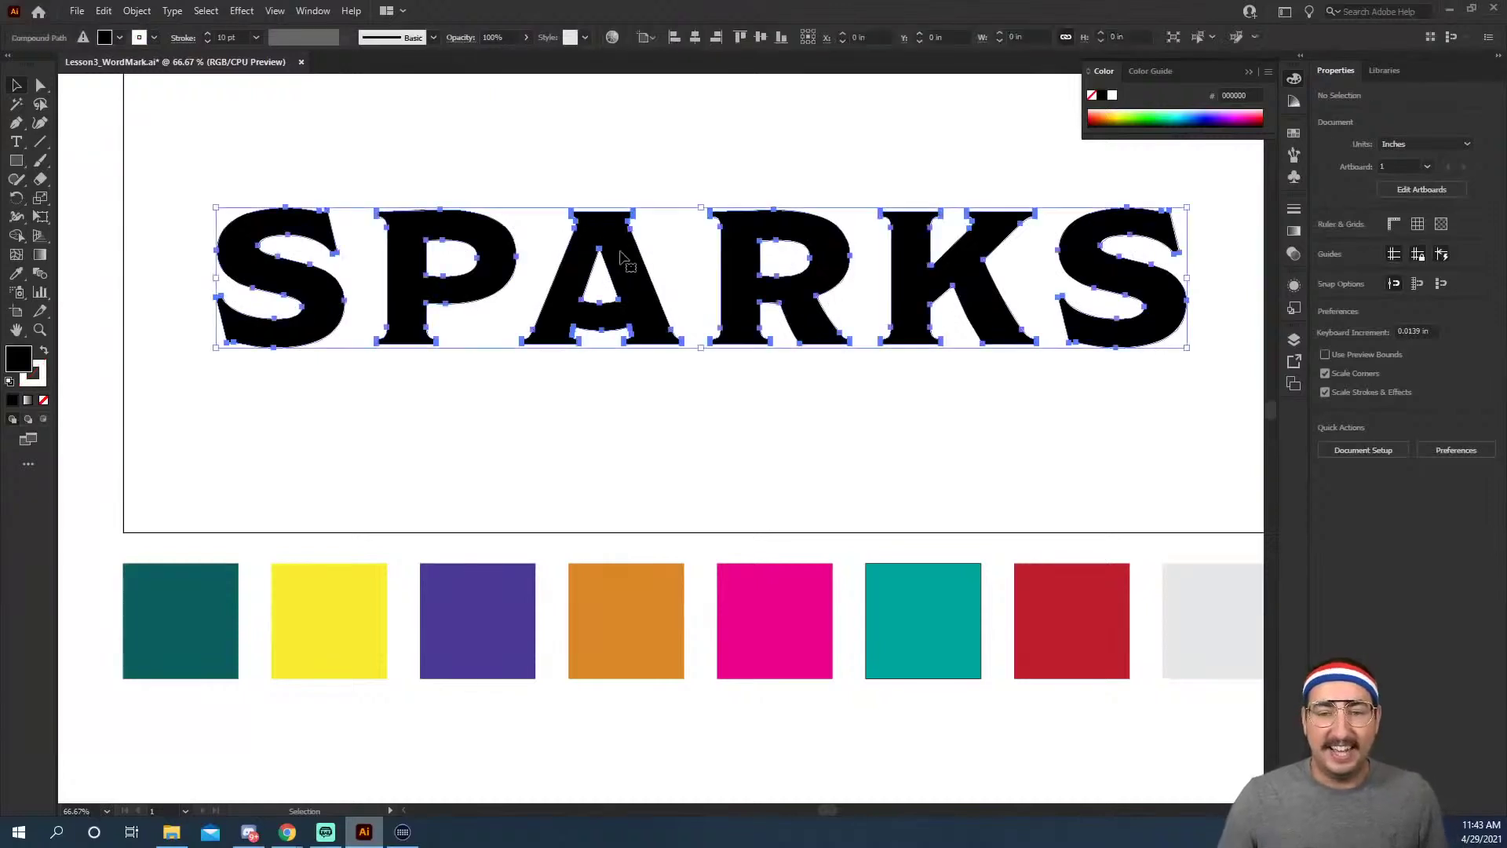
{"action": "left_click", "coordinate": [1295, 286]}
{"action": "left_click_drag", "start_coordinate": [1168, 402], "coordinate": [1170, 544]}
{"action": "left_click", "coordinate": [1174, 365]}
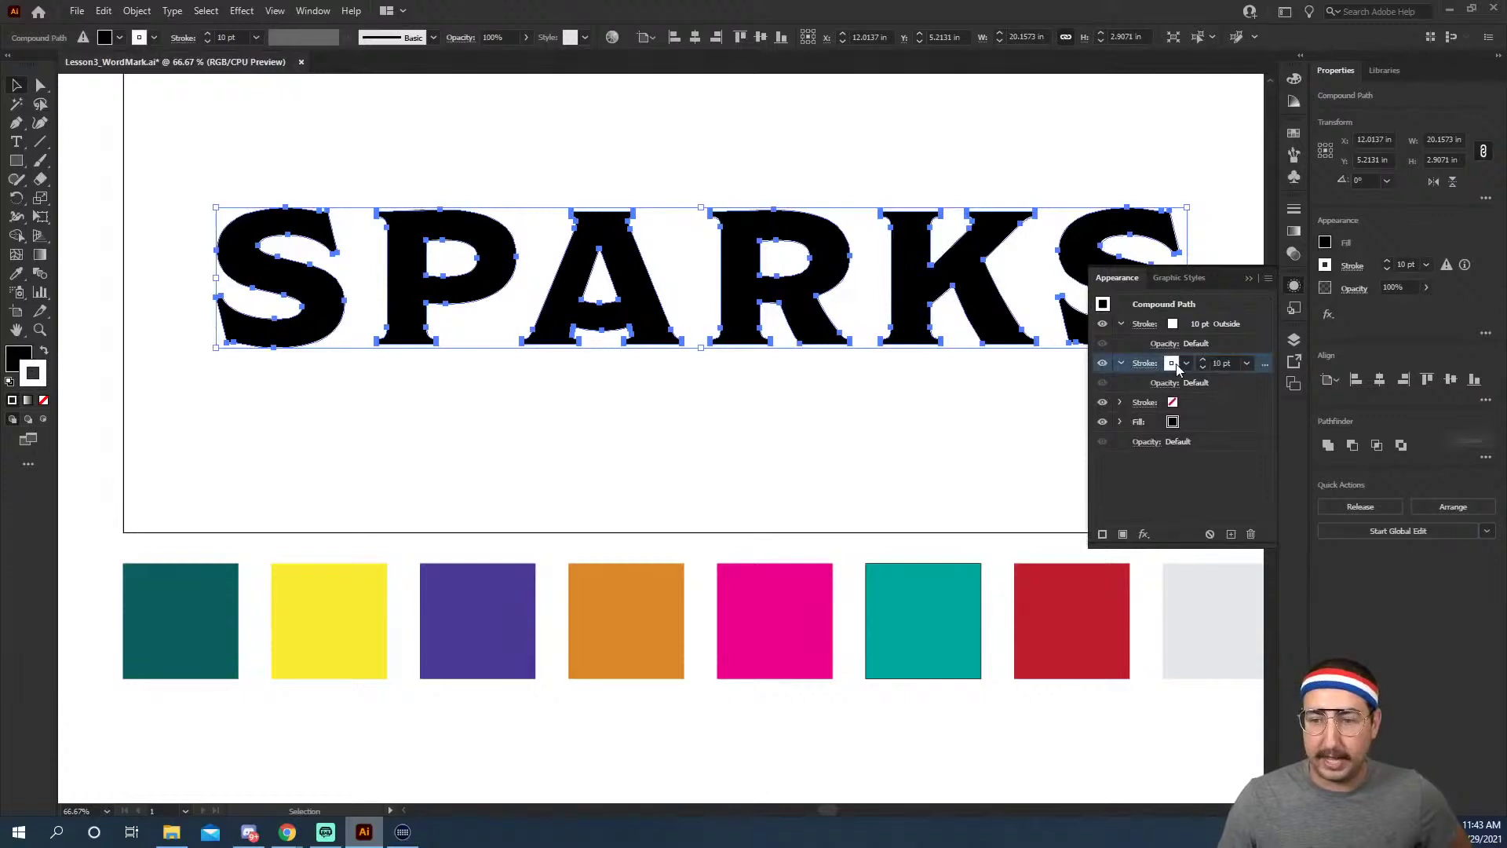
{"action": "left_click", "coordinate": [1174, 365]}
{"action": "left_click", "coordinate": [1038, 390]}
{"action": "left_click", "coordinate": [1227, 363]}
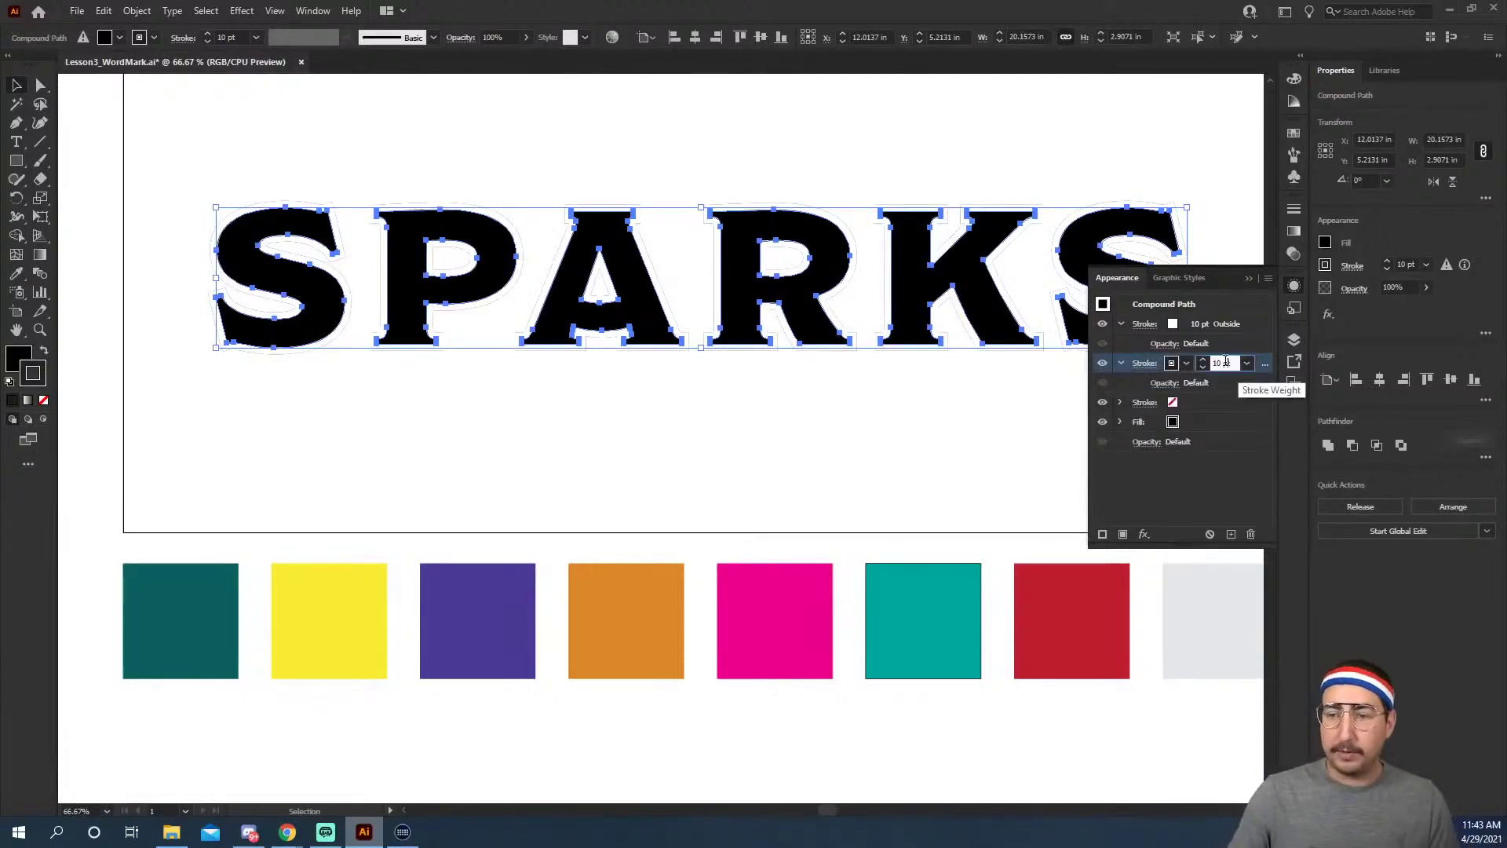
{"action": "type", "text": "20"}
{"action": "key", "text": "Return"}
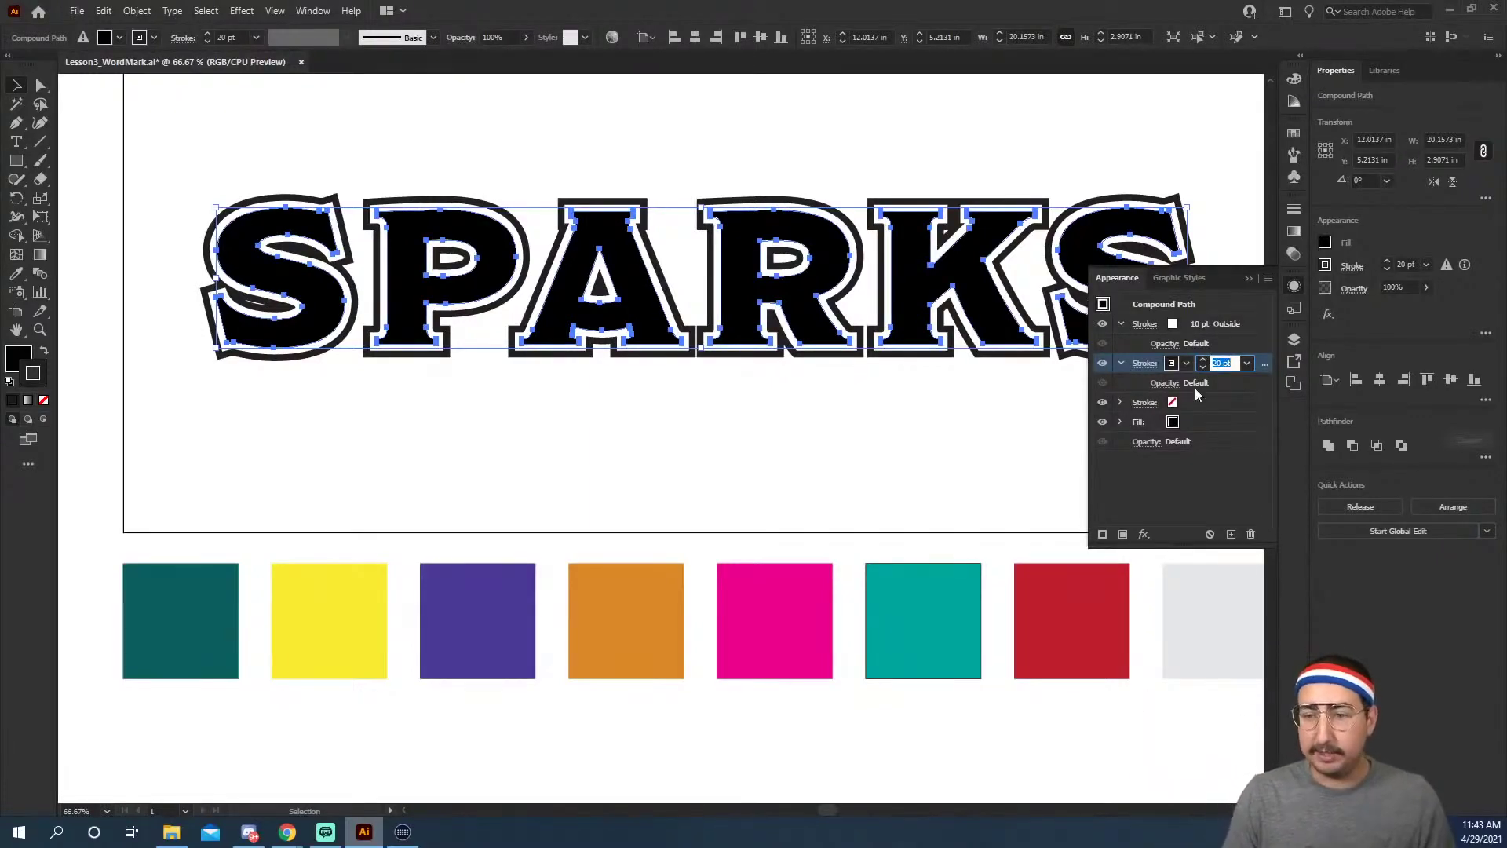
Add a third stroke to SPARKS below the black 20 pt stroke, color it white and set its weight to 30 pt.
{"action": "left_click", "coordinate": [1103, 534]}
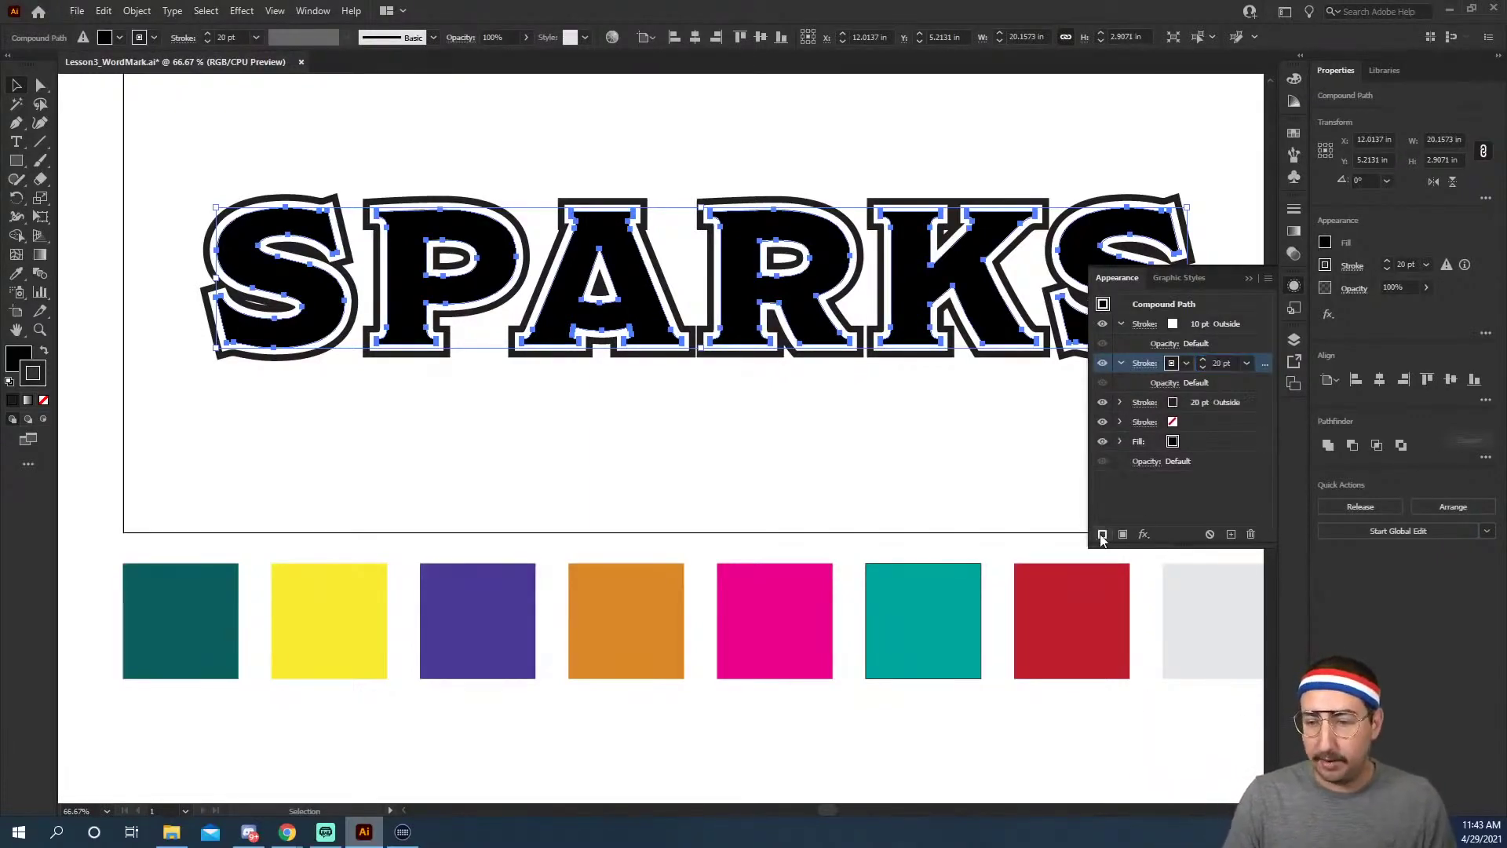
{"action": "left_click", "coordinate": [1175, 403]}
{"action": "left_click", "coordinate": [1176, 404]}
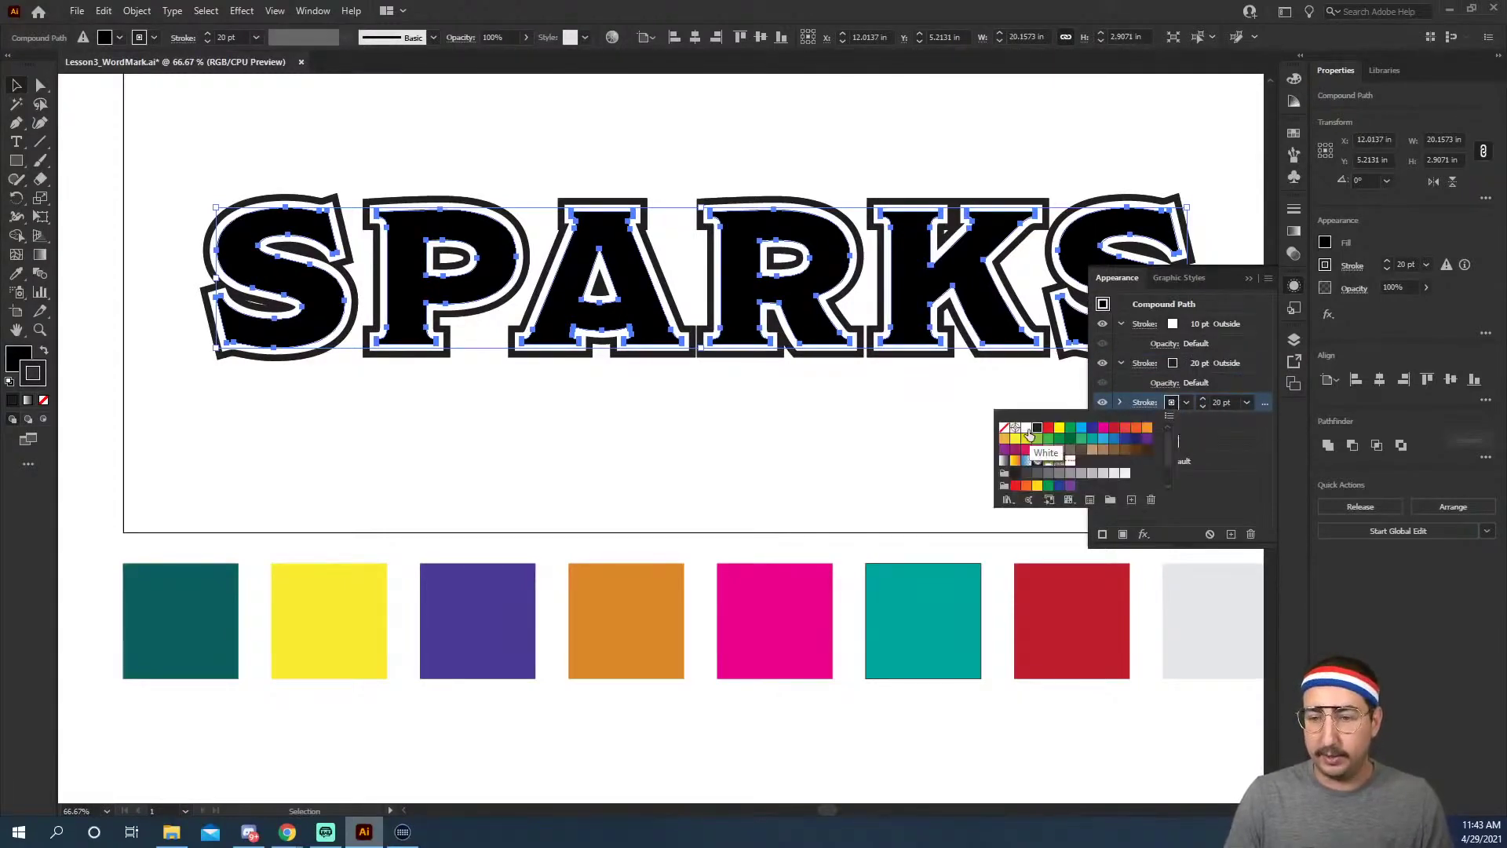
{"action": "left_click", "coordinate": [1222, 400]}
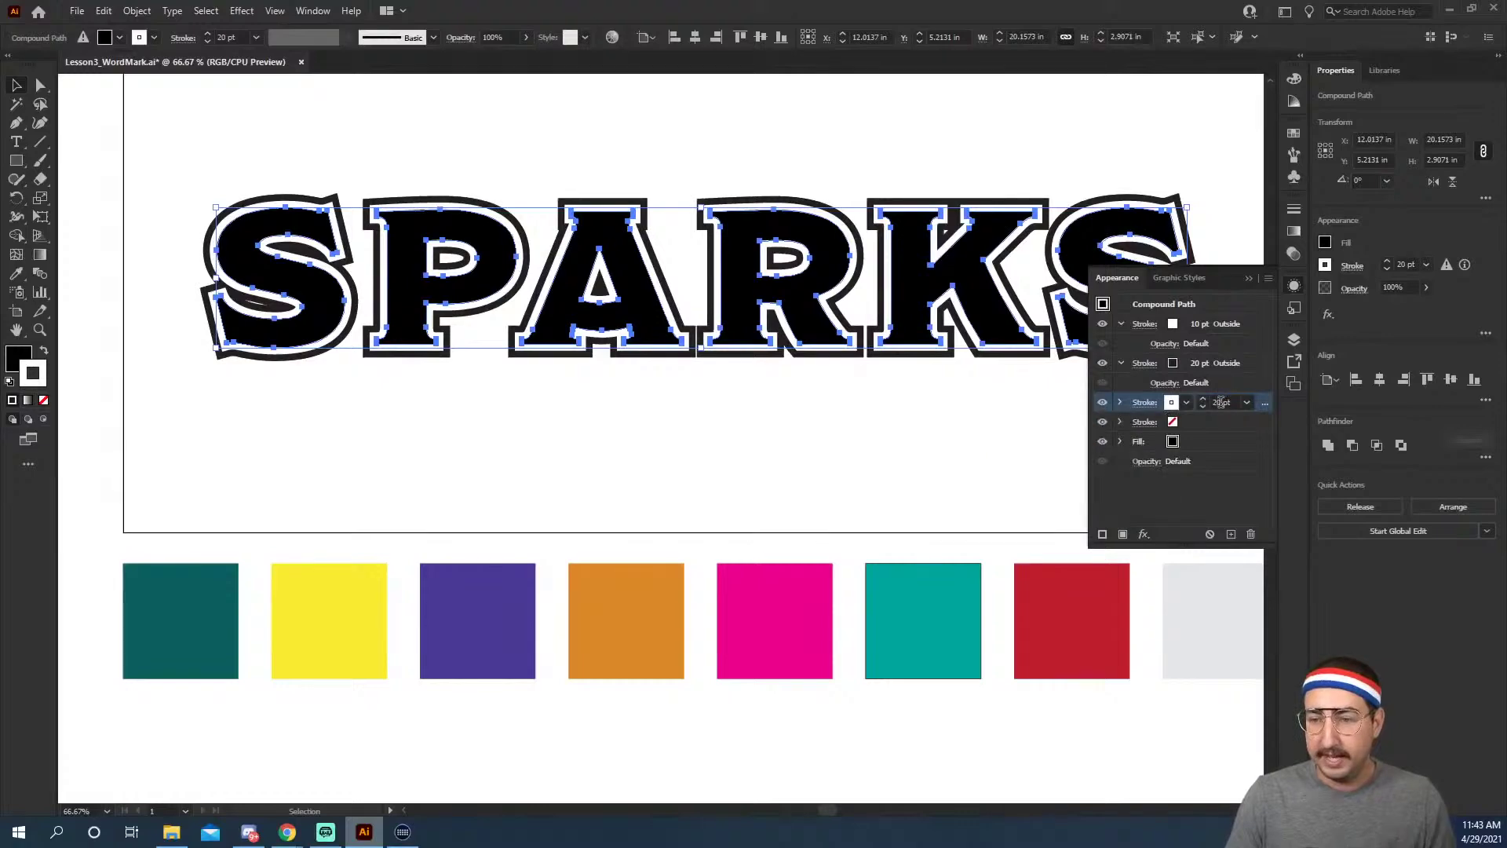
{"action": "double_click", "coordinate": [1227, 400]}
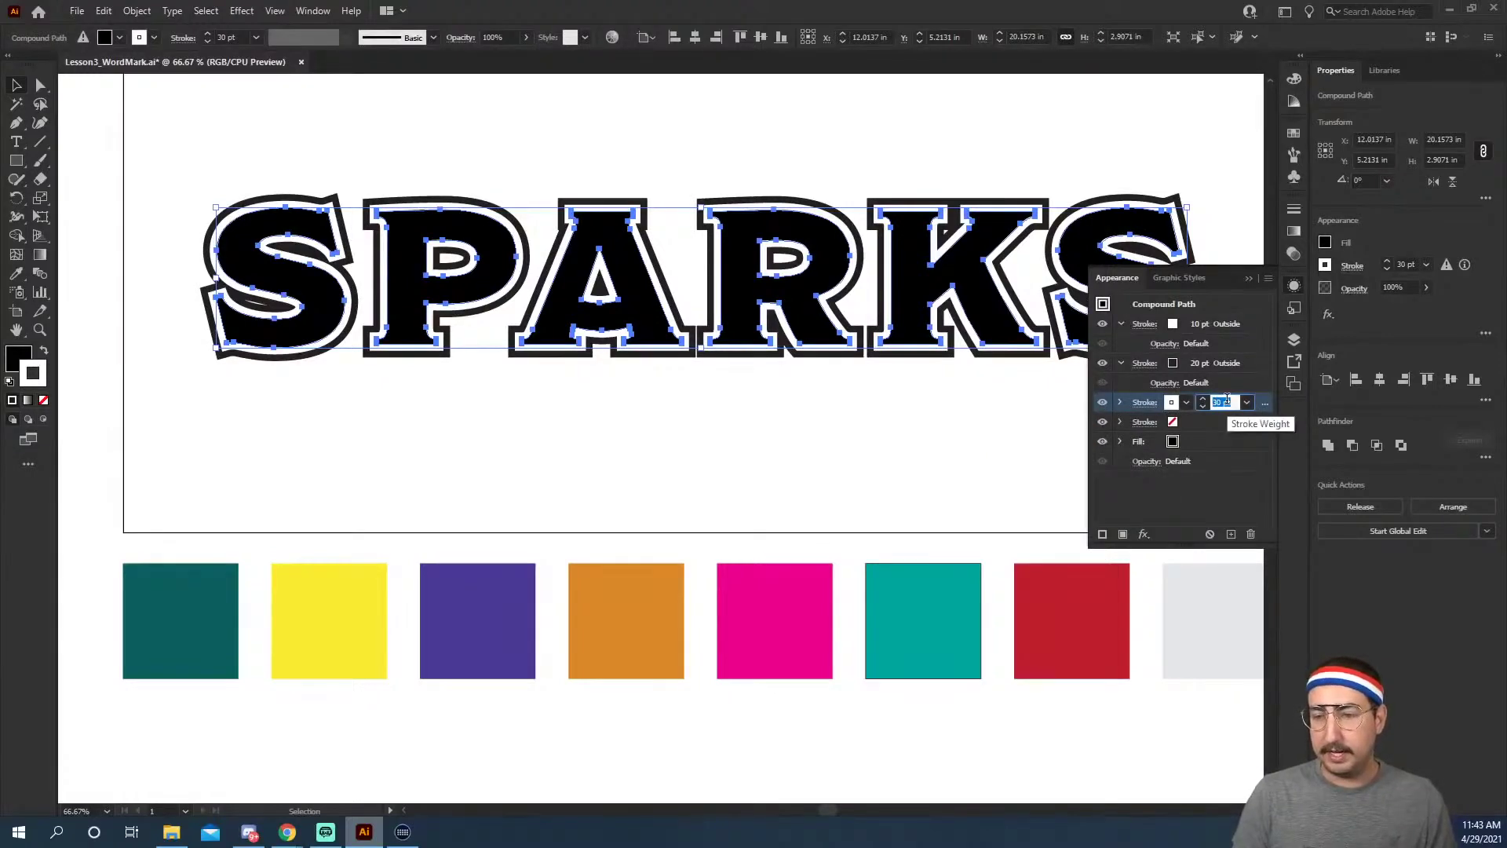
Set the third, white SPARKS stroke to 25 pt and color the fourth stroke below it black at 60 pt.
{"action": "type", "text": "25"}
{"action": "key", "text": "Return"}
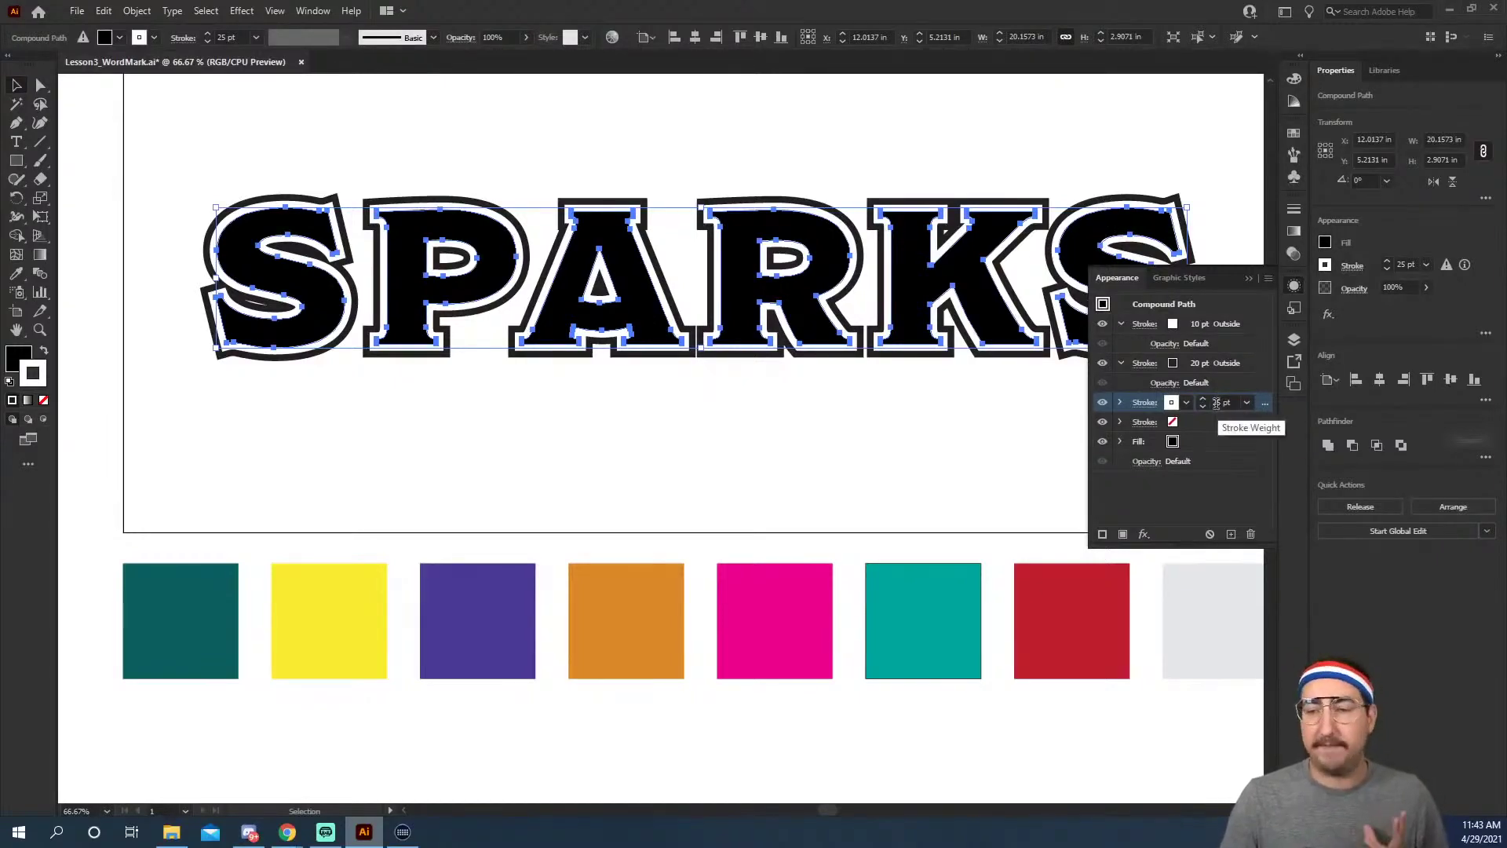
{"action": "left_click", "coordinate": [1172, 424]}
{"action": "left_click", "coordinate": [1174, 423]}
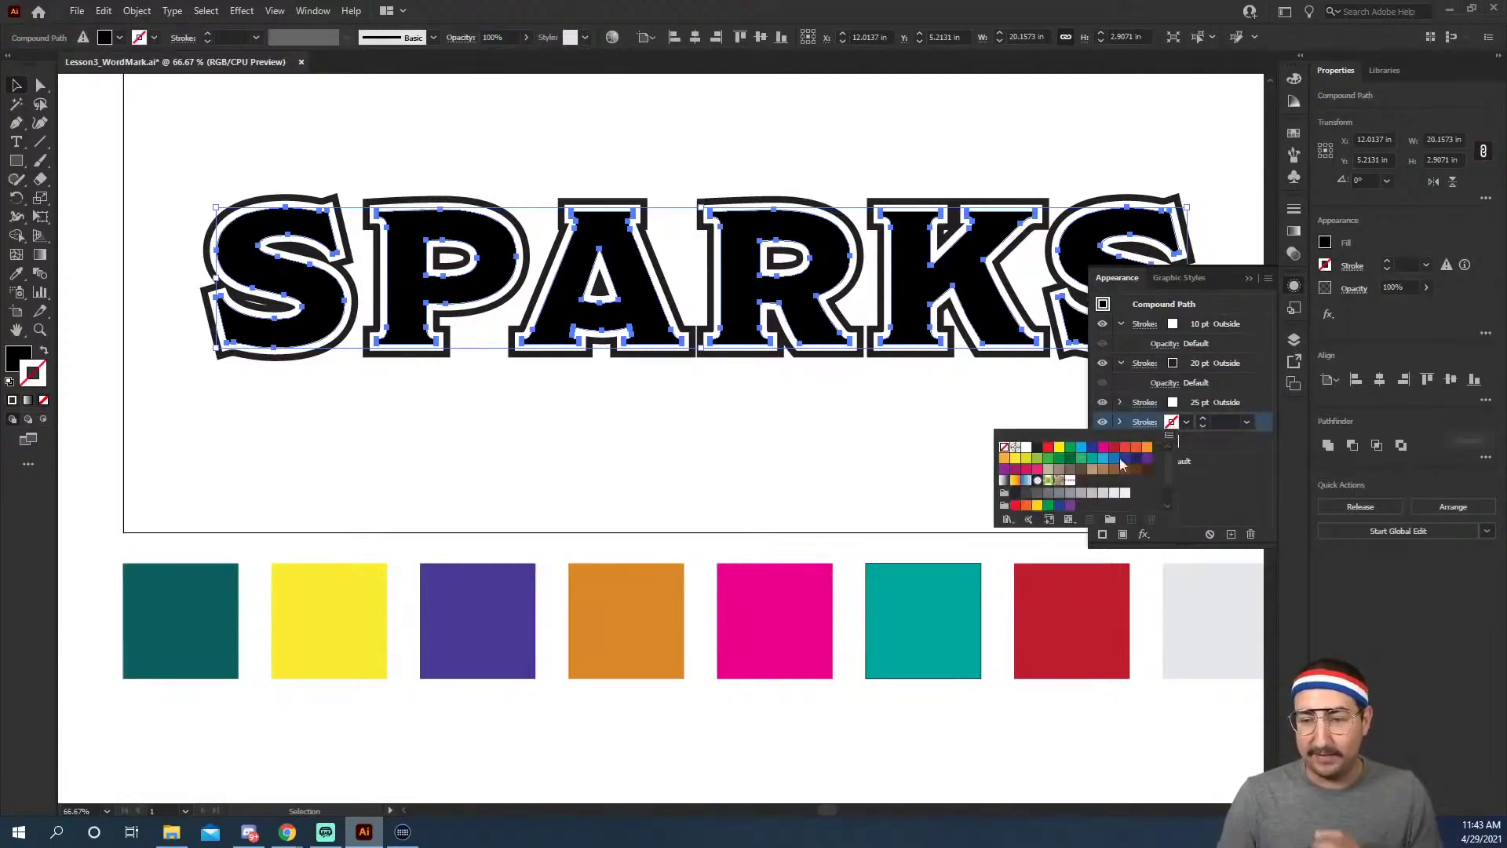
{"action": "left_click", "coordinate": [1038, 450]}
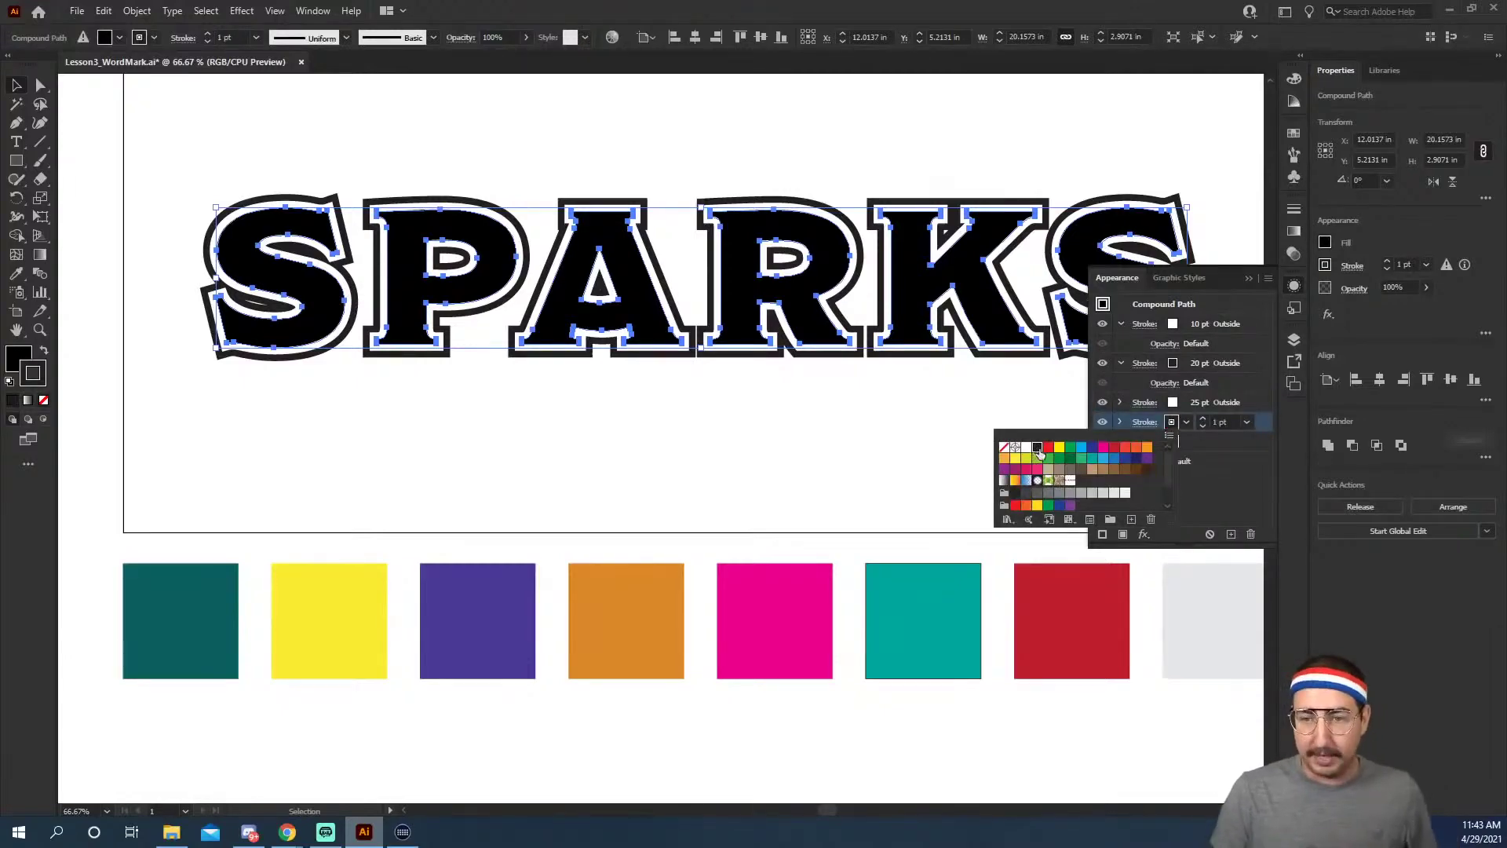
{"action": "left_click", "coordinate": [1227, 422]}
{"action": "type", "text": "50"}
{"action": "key", "text": "Return"}
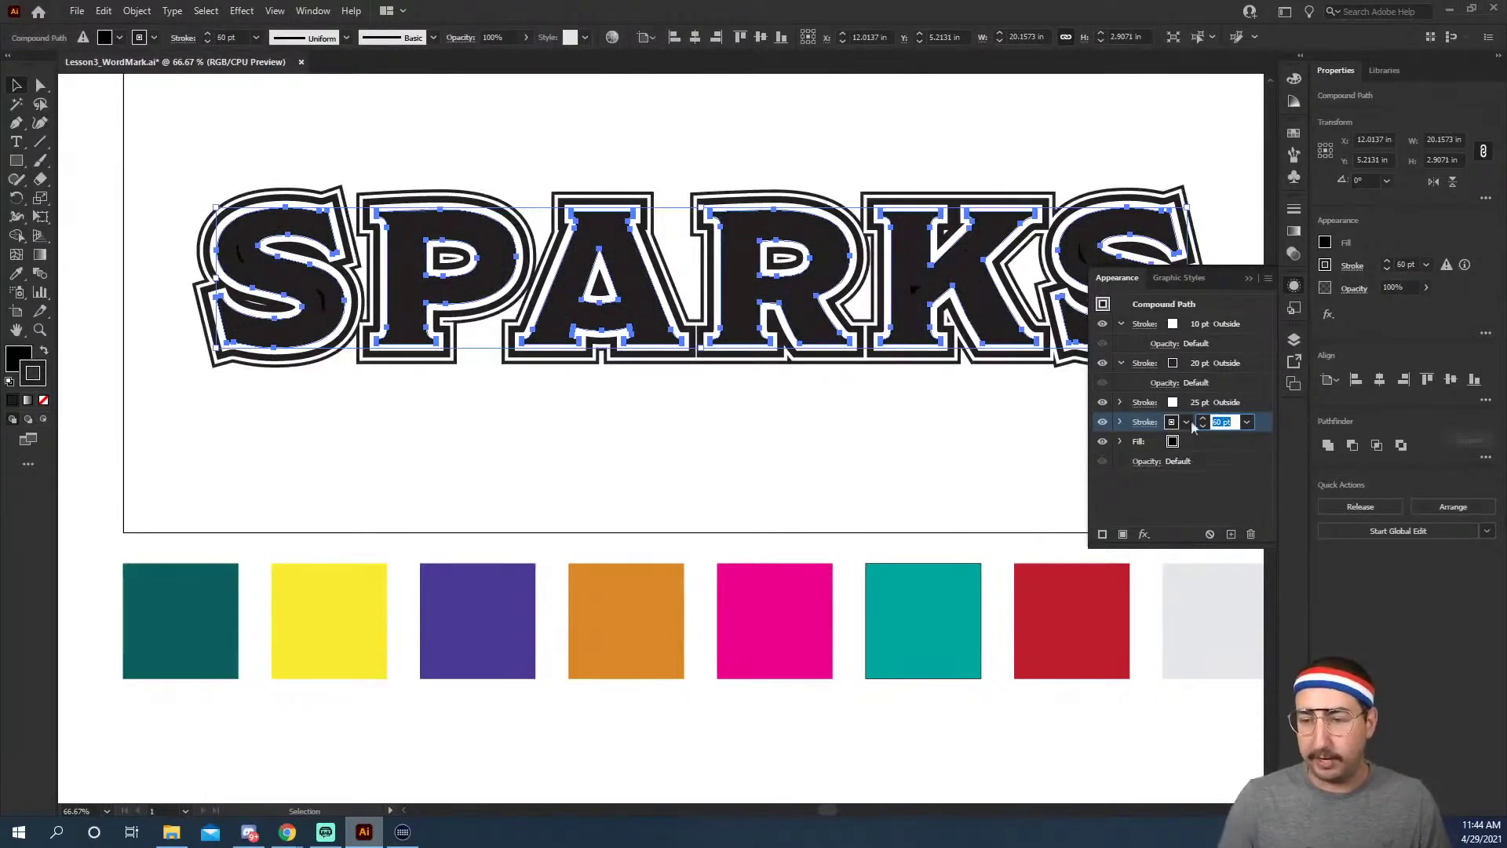
Align the fourth, black SPARKS stroke to the outside of the path and set its weight to 57 pt.
{"action": "left_click", "coordinate": [1121, 422]}
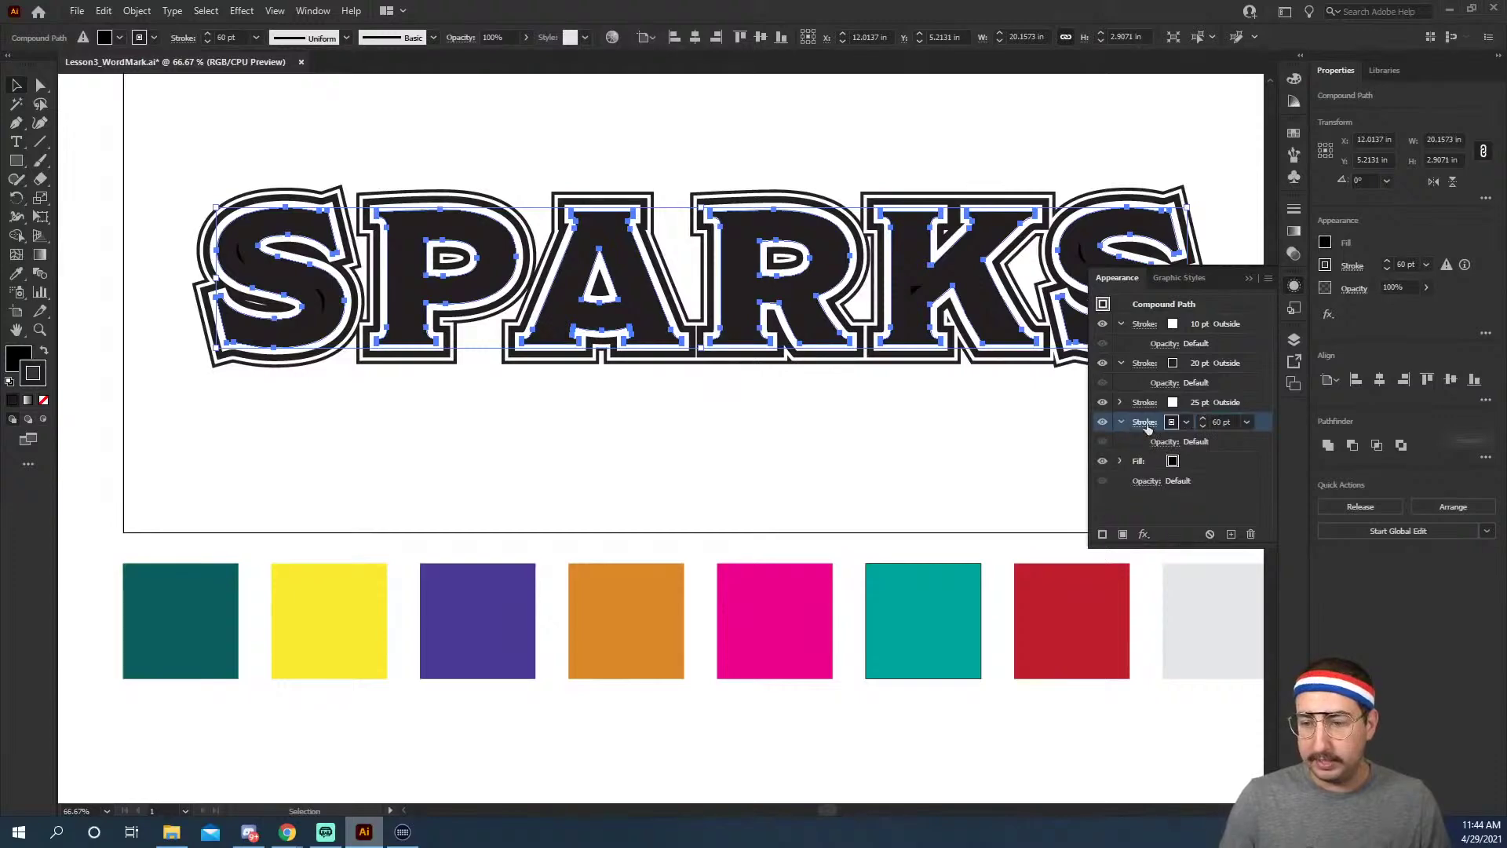
{"action": "left_click", "coordinate": [1146, 424]}
{"action": "left_click", "coordinate": [1072, 507]}
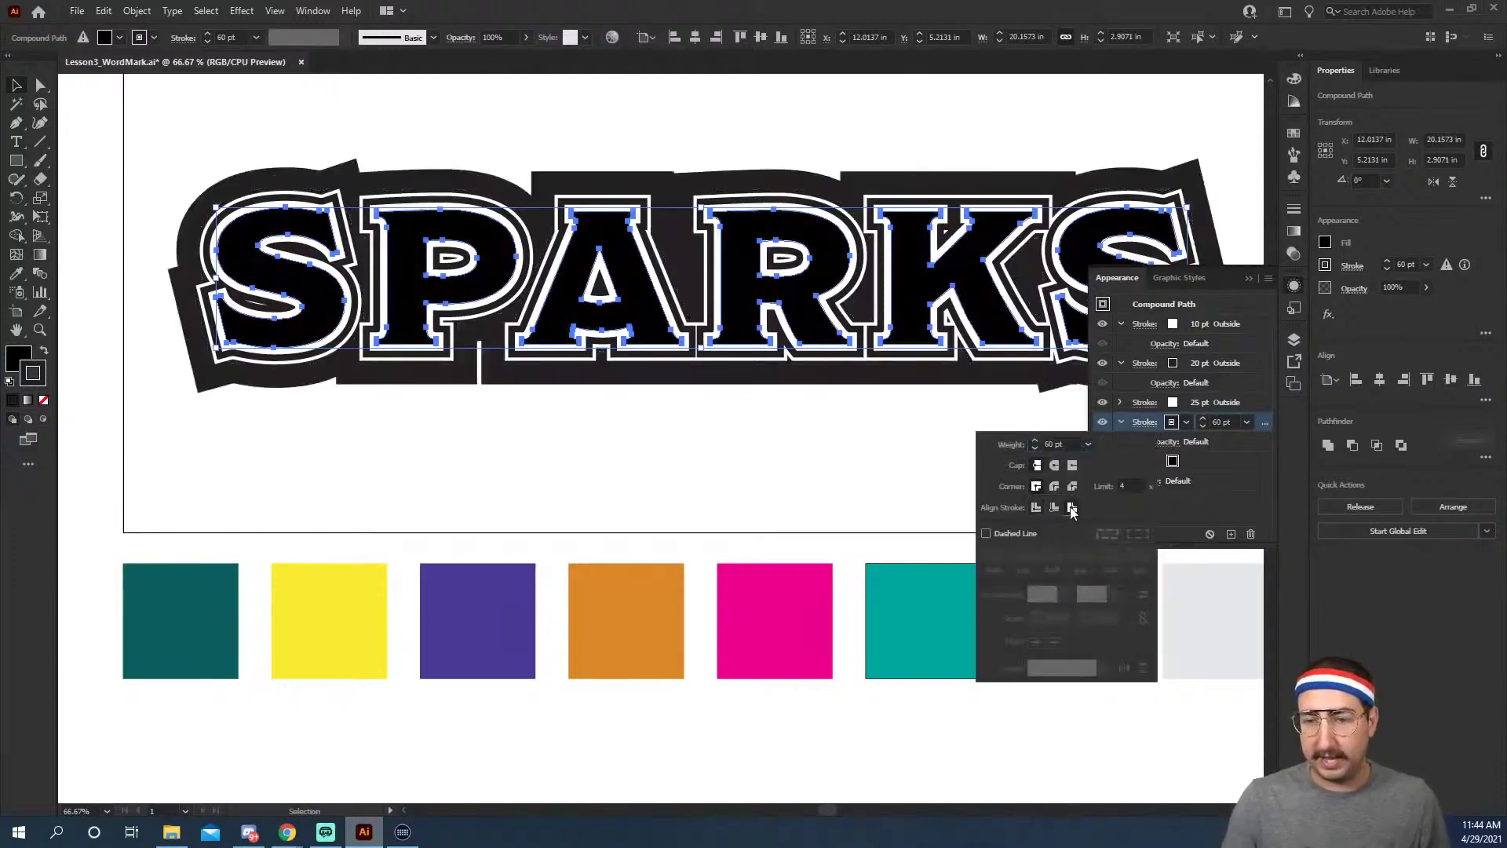
{"action": "left_click", "coordinate": [1229, 423]}
{"action": "key", "text": "Down"}
{"action": "key", "text": "Down"}
{"action": "key", "text": "Down"}
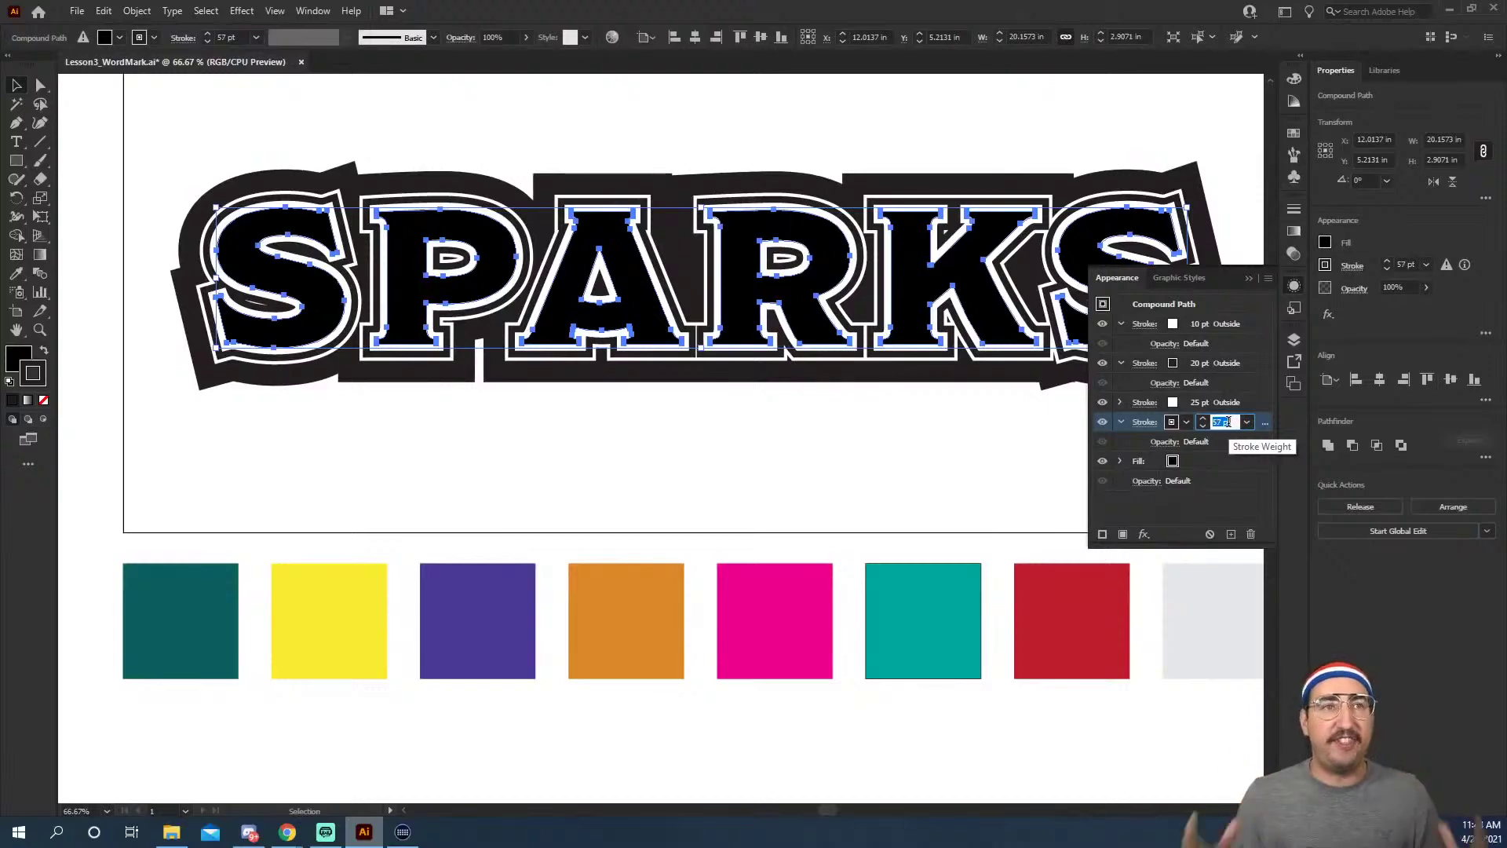
Duplicate the stroked SPARKS wordmark above the artboard and check the copy's paths in Outline view.
{"action": "left_click", "coordinate": [889, 483]}
{"action": "key", "text": "z"}
{"action": "left_click", "coordinate": [776, 442], "text": "alt"}
{"action": "left_click", "coordinate": [776, 441], "text": "alt"}
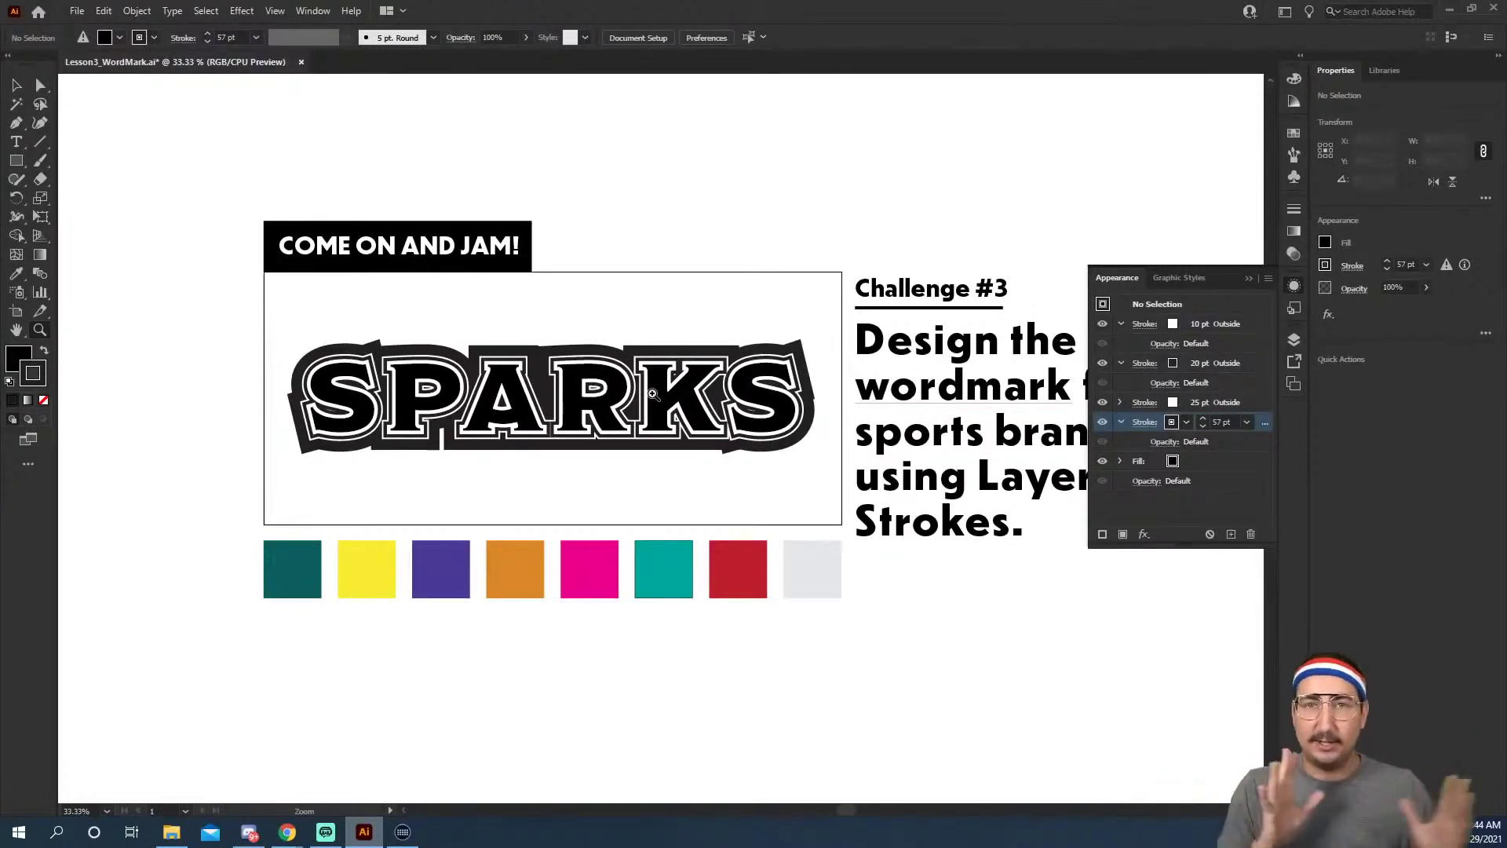
{"action": "key", "text": "v"}
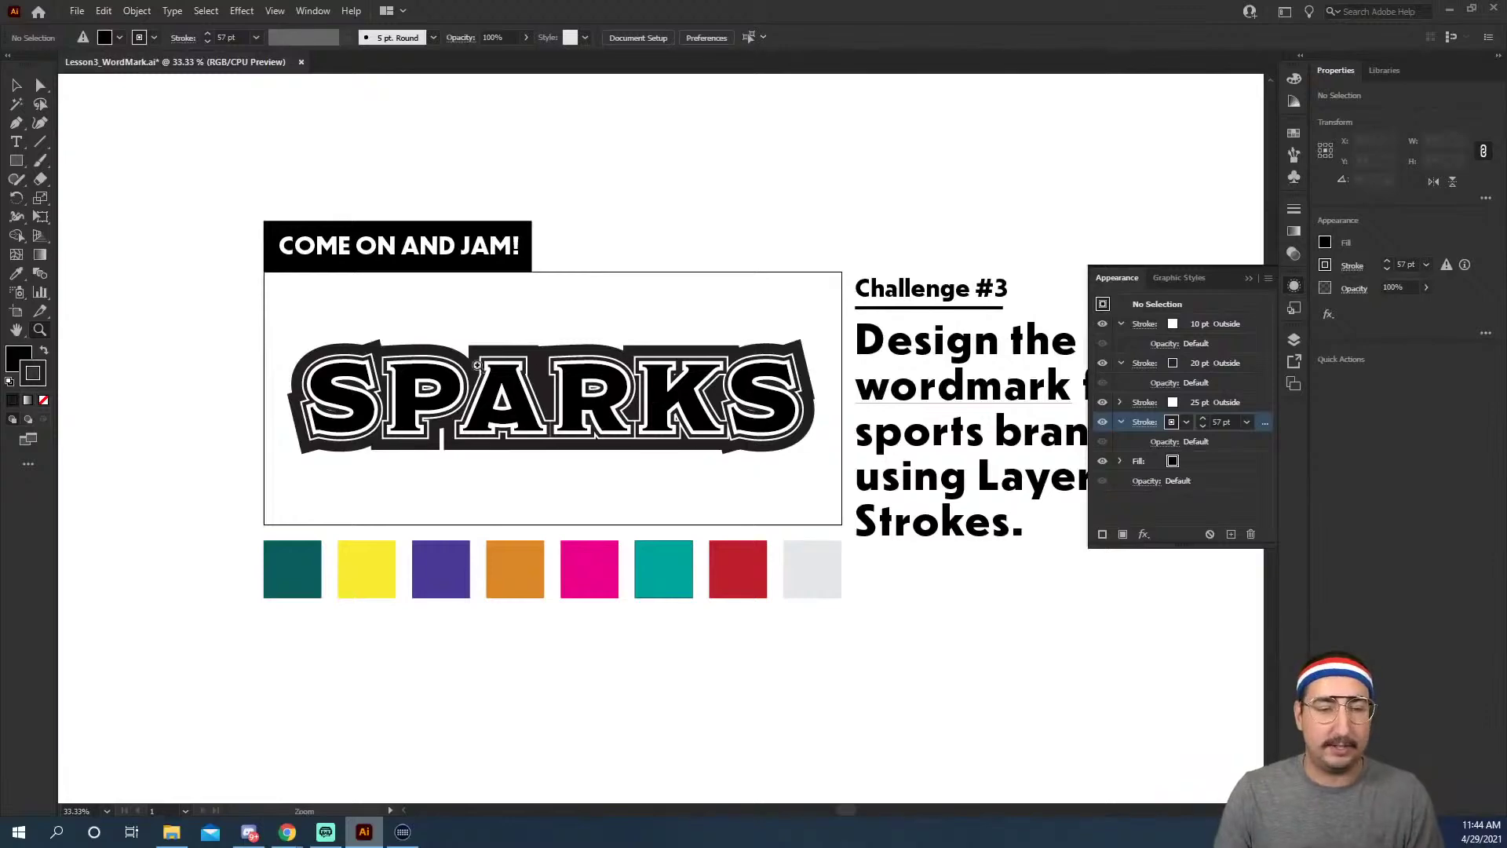
{"action": "left_click_drag", "start_coordinate": [270, 308], "coordinate": [766, 150]}
{"action": "key", "text": "z"}
{"action": "left_click", "coordinate": [581, 221]}
{"action": "left_click", "coordinate": [703, 345]}
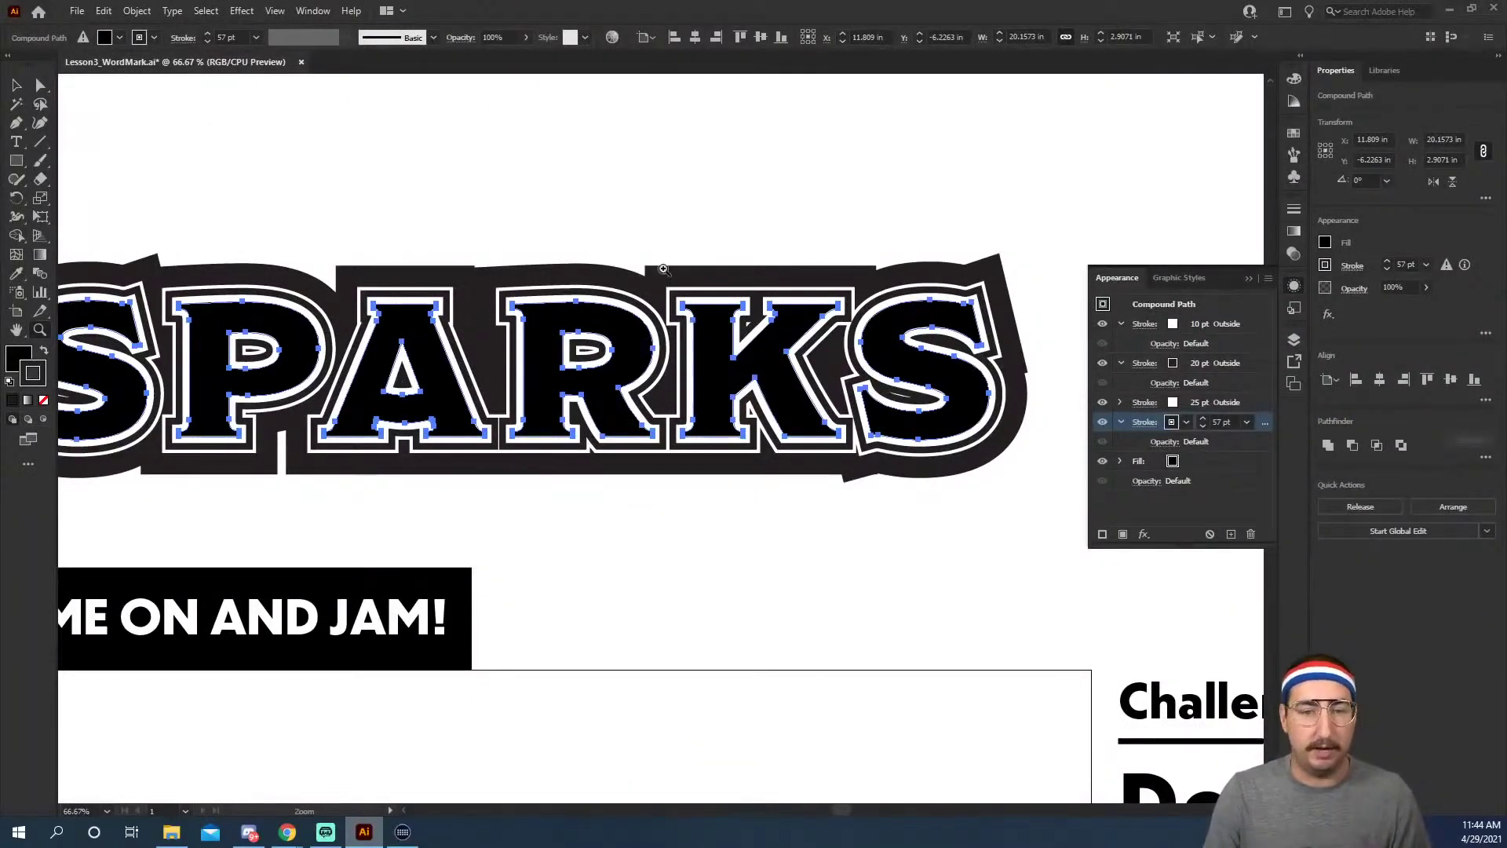
{"action": "key", "text": "ctrl+y"}
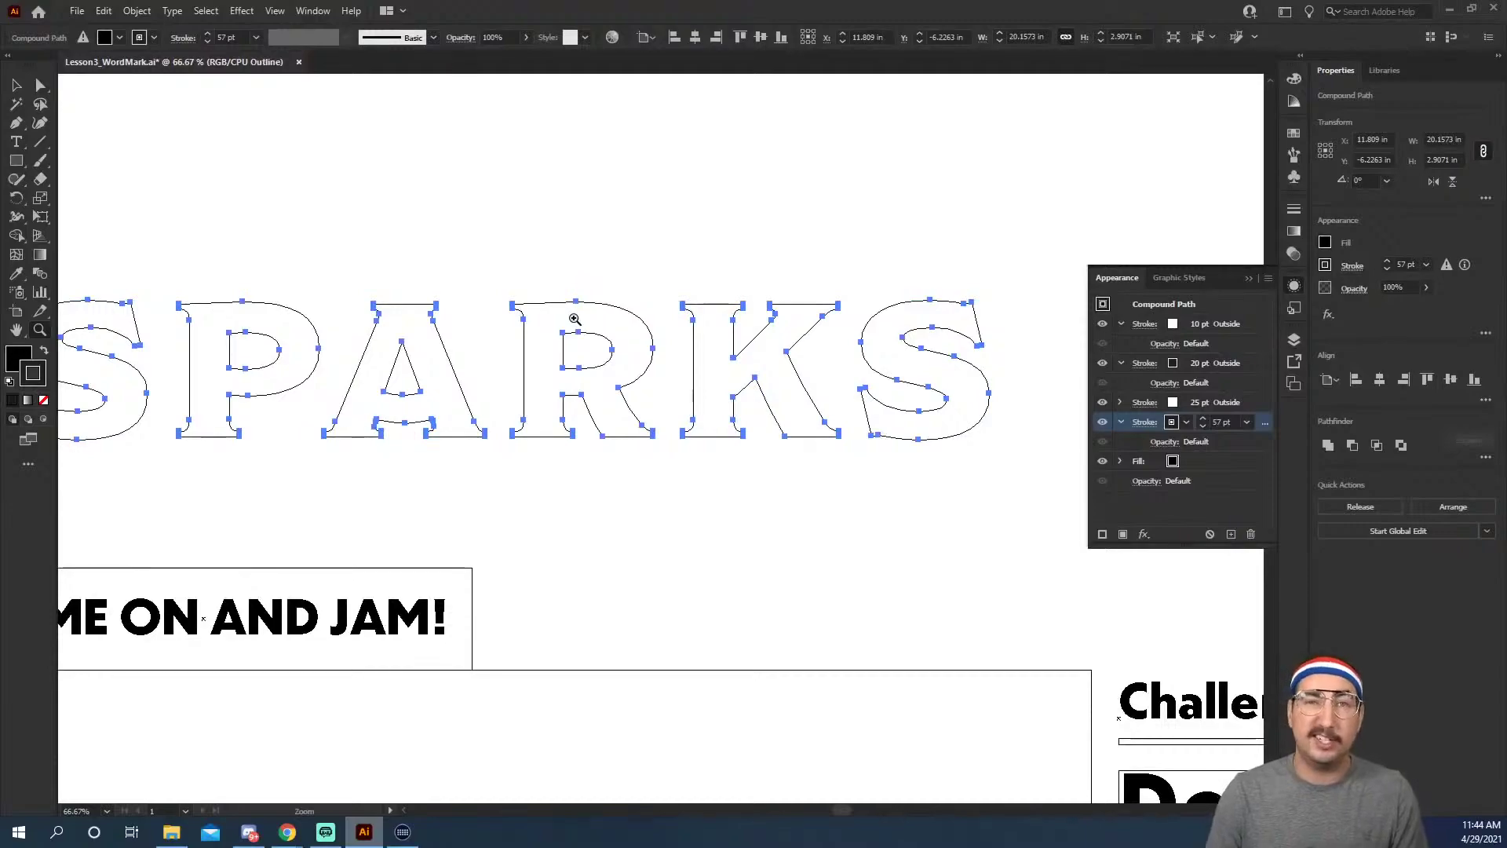
{"action": "key", "text": "ctrl+y"}
Delete all the layered strokes from the SPARKS wordmark on the artboard, keeping only its black fill.
{"action": "scroll", "coordinate": [638, 572], "scroll_direction": "down", "scroll_amount": 6}
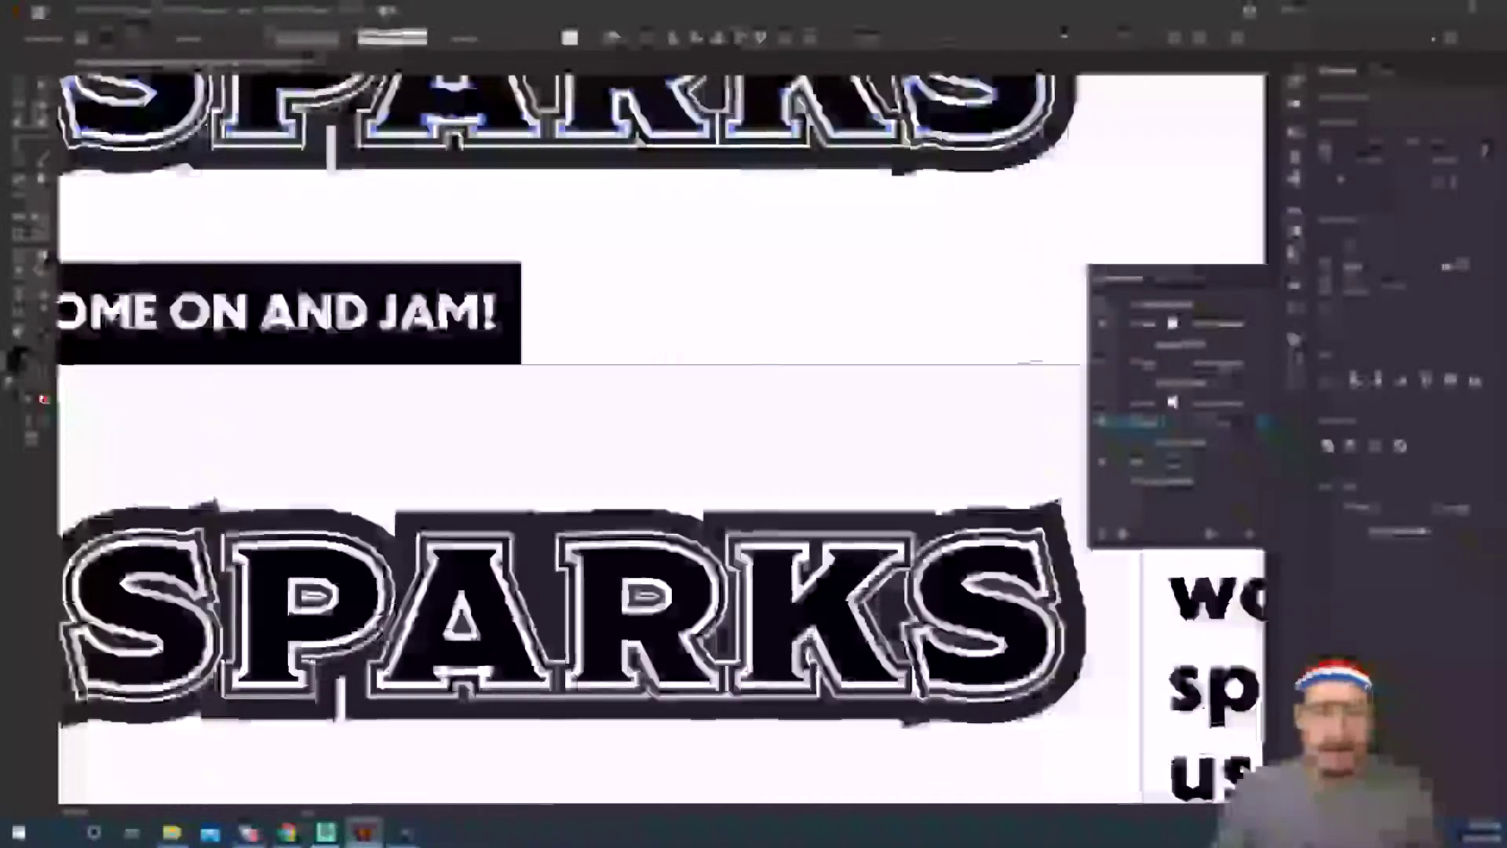
{"action": "key", "text": "v"}
{"action": "left_click", "coordinate": [683, 385]}
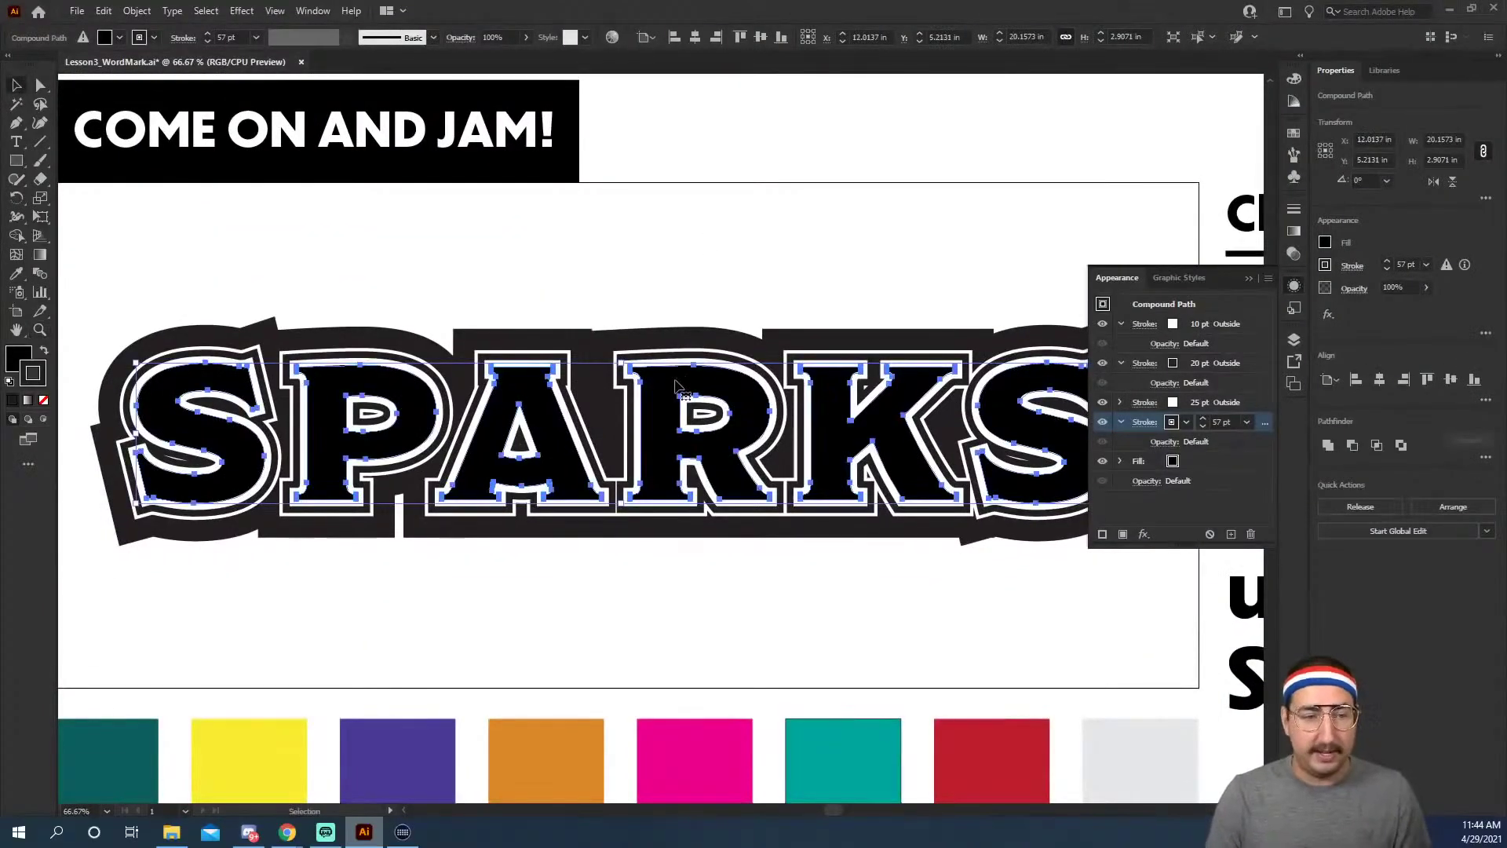
{"action": "left_click", "coordinate": [1248, 325]}
{"action": "left_click", "coordinate": [1252, 418], "text": "shift"}
{"action": "left_click", "coordinate": [1252, 533]}
{"action": "left_click", "coordinate": [813, 270]}
{"action": "left_click", "coordinate": [576, 411]}
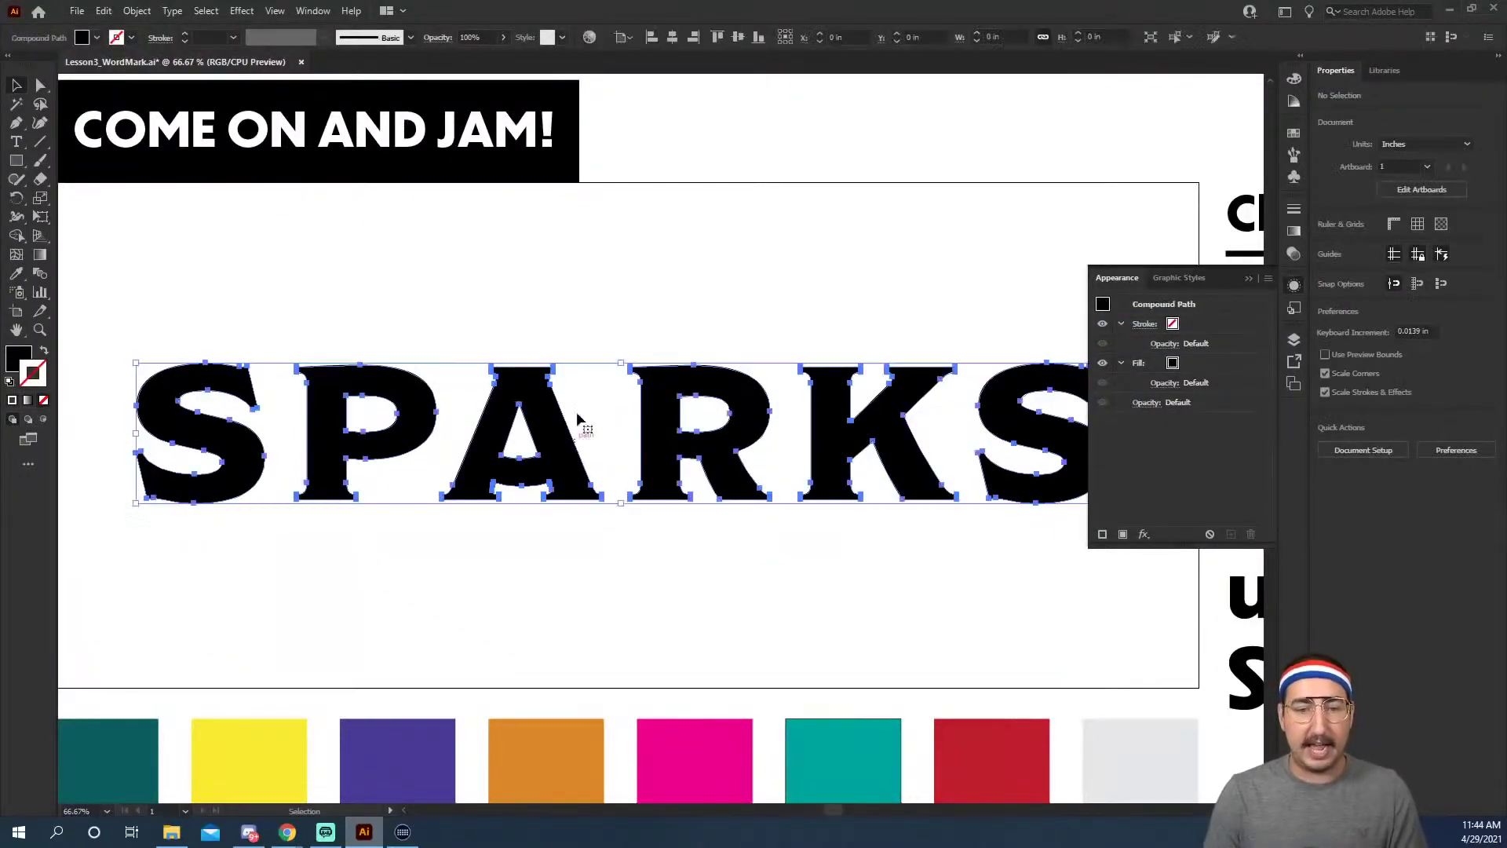
Fill the SPARKS lettering on the artboard with the orange sampled from the palette.
{"action": "left_click", "coordinate": [746, 183]}
{"action": "key", "text": "z"}
{"action": "left_click", "coordinate": [718, 447], "text": "alt"}
{"action": "key", "text": "v"}
{"action": "left_click", "coordinate": [640, 322]}
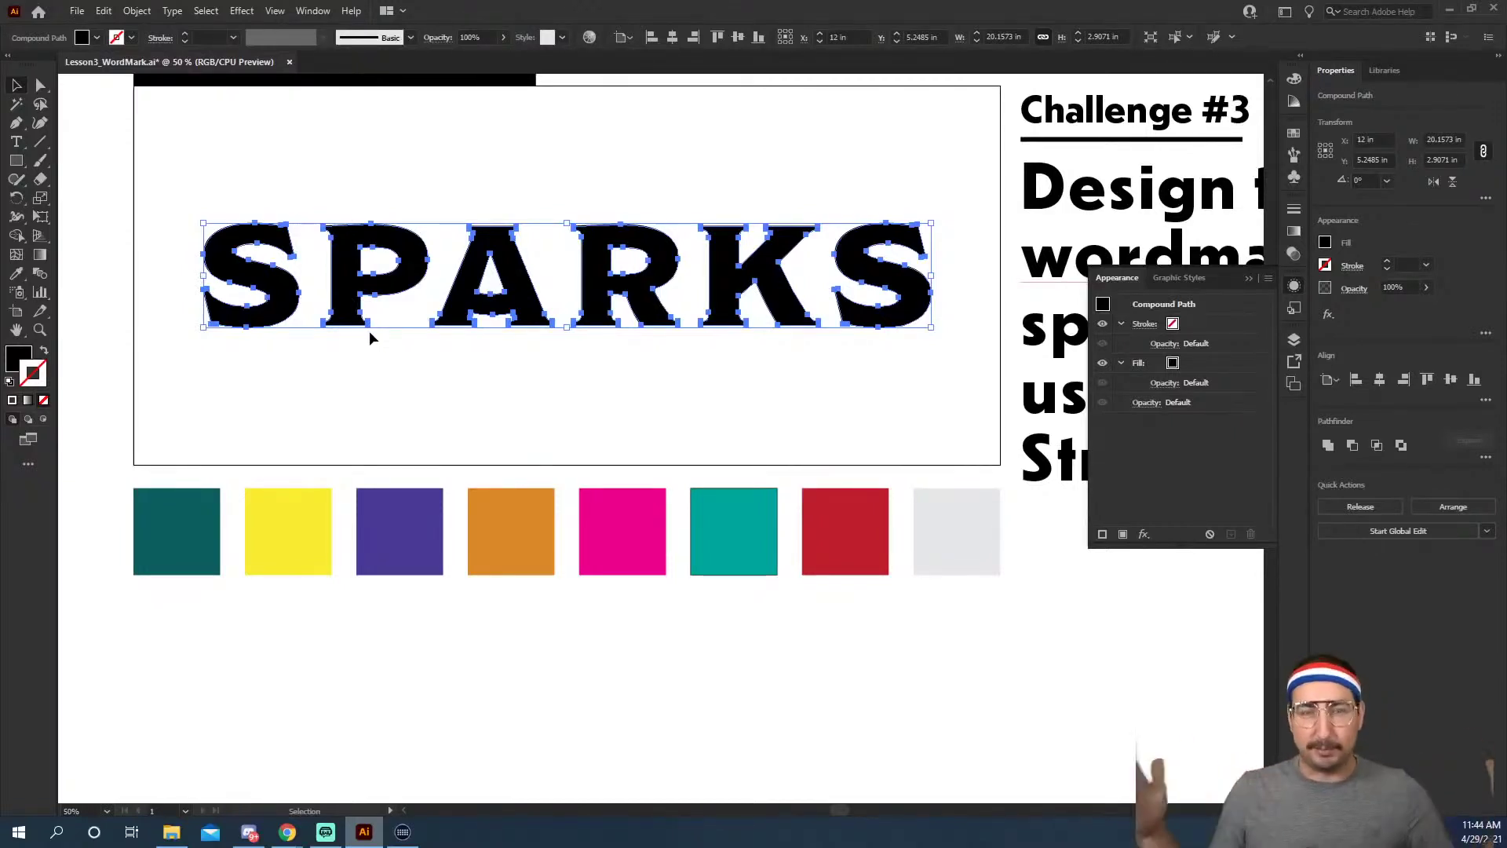
{"action": "key", "text": "i"}
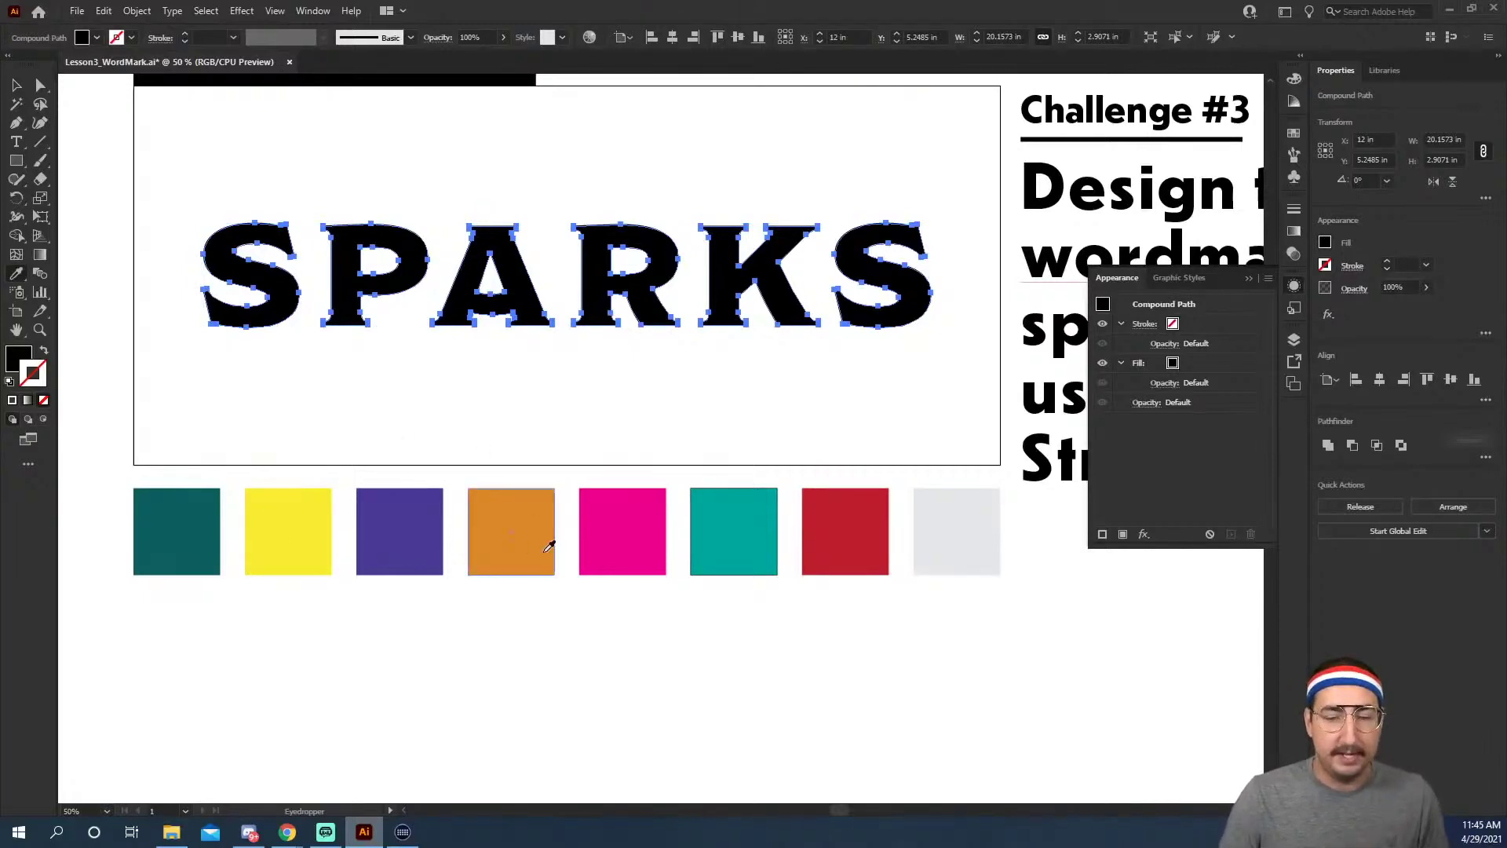
{"action": "left_click", "coordinate": [549, 538]}
{"action": "key", "text": "v"}
{"action": "left_click", "coordinate": [522, 394]}
{"action": "left_click", "coordinate": [517, 294]}
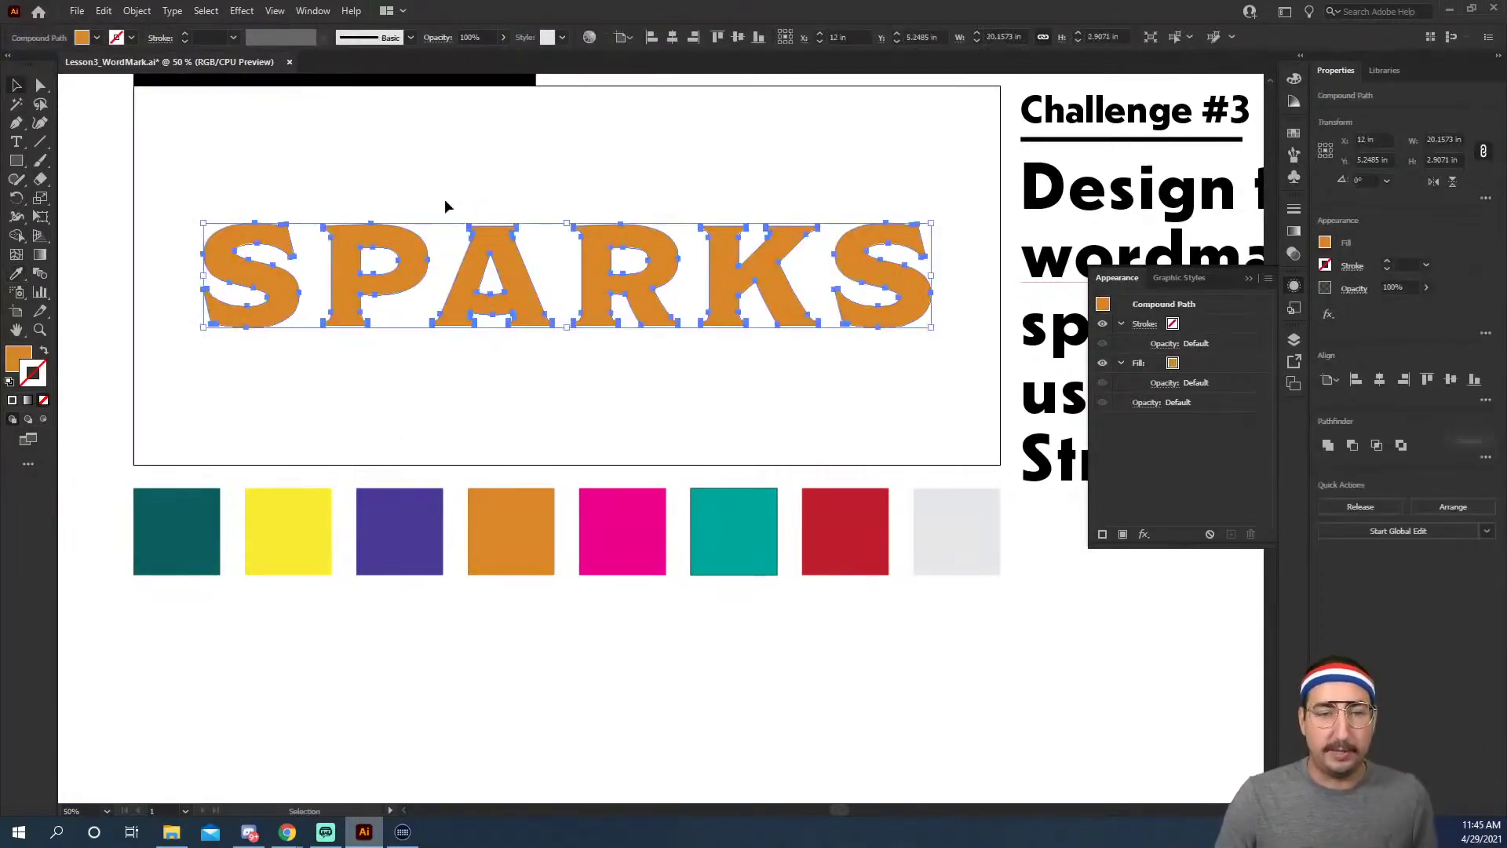
Create a 0.125 in offset path with miter joins around the orange SPARKS lettering and fill it with the palette yellow.
{"action": "left_click", "coordinate": [136, 11]}
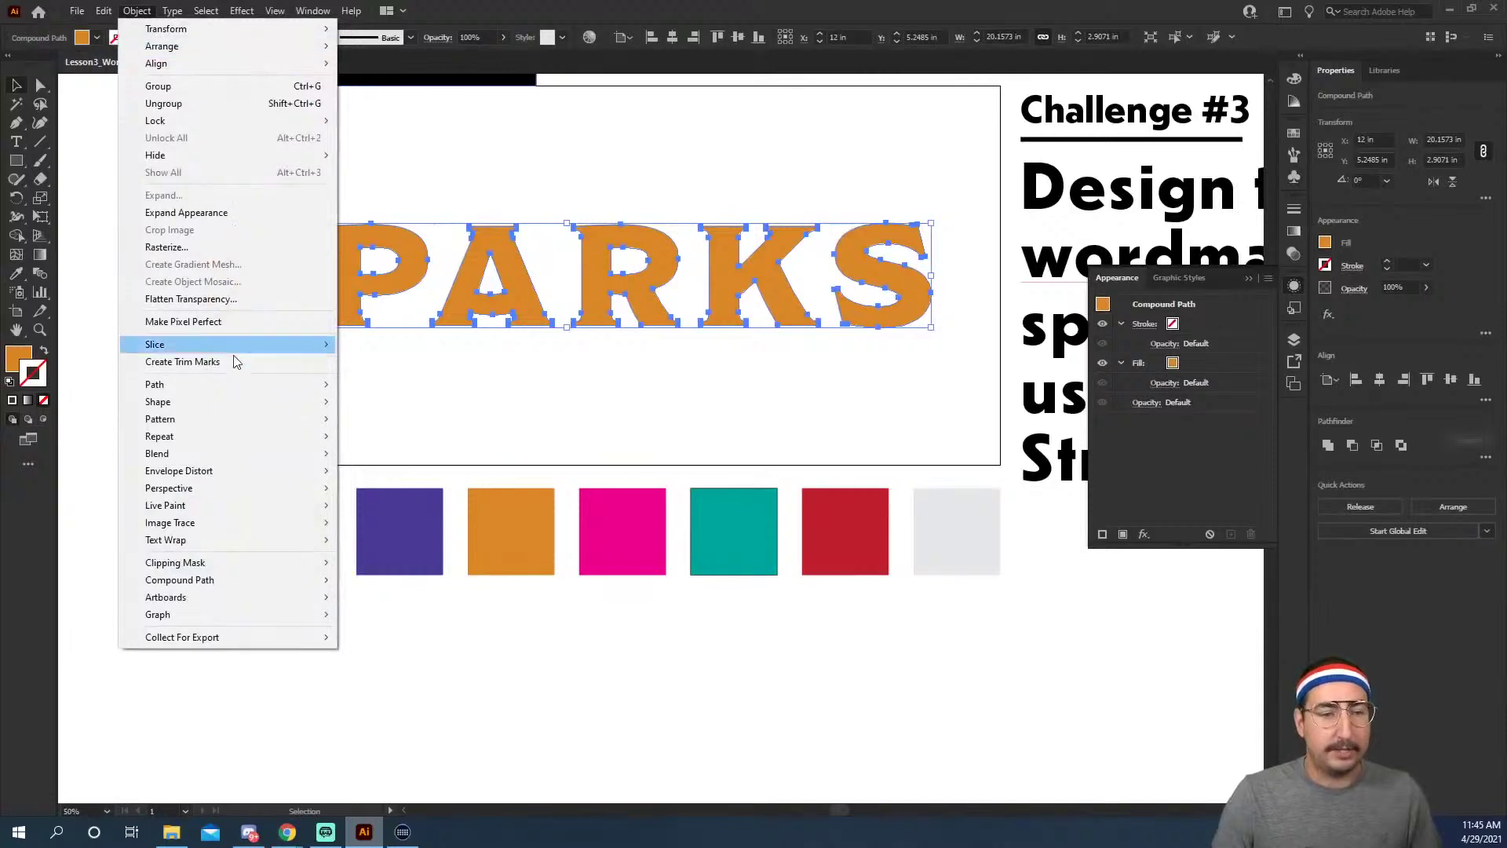
{"action": "mouse_move", "coordinate": [228, 386]}
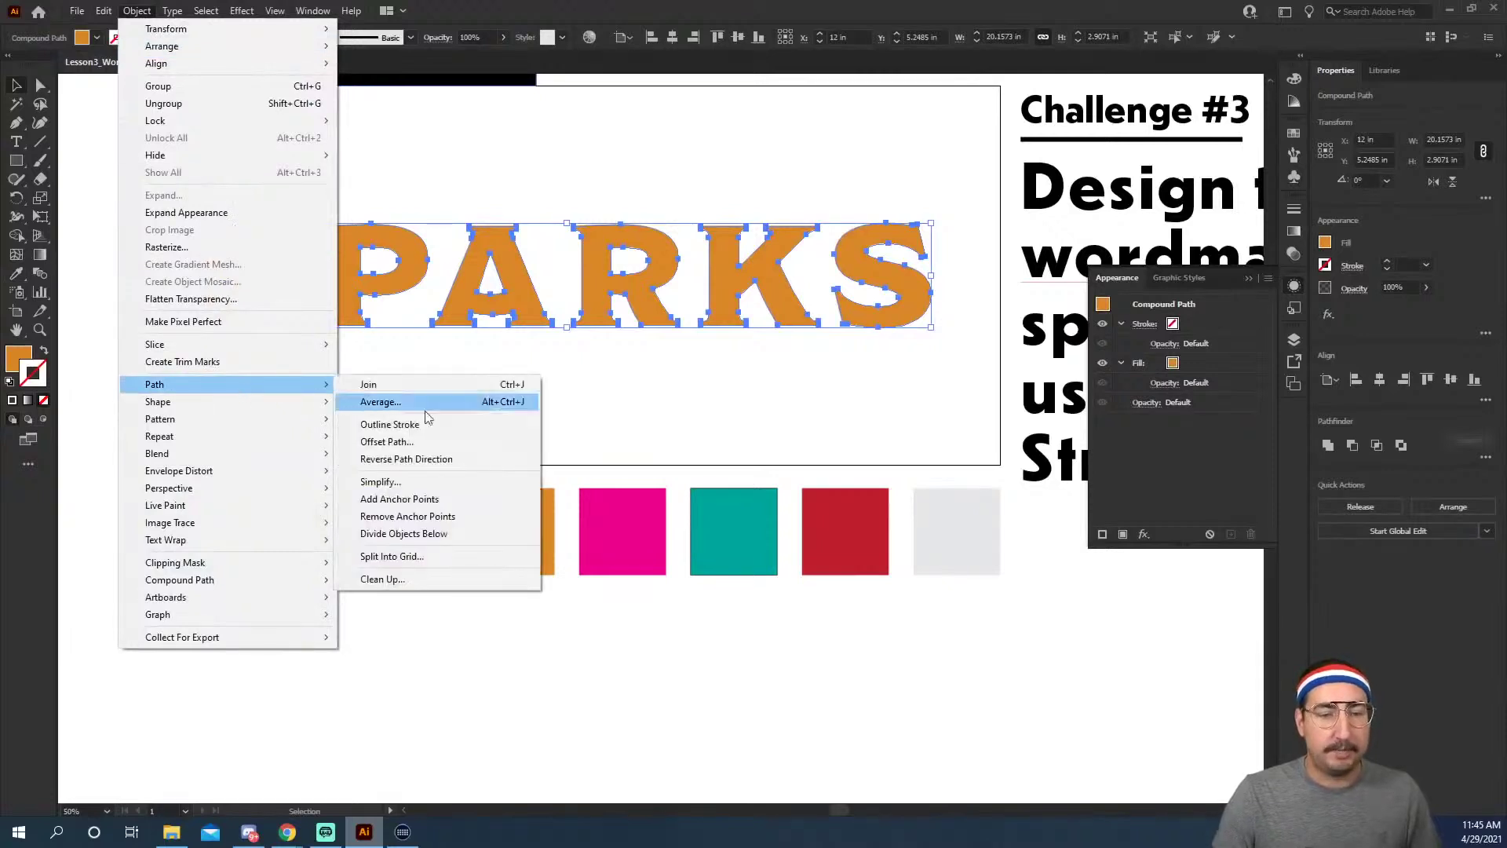
{"action": "left_click", "coordinate": [452, 443]}
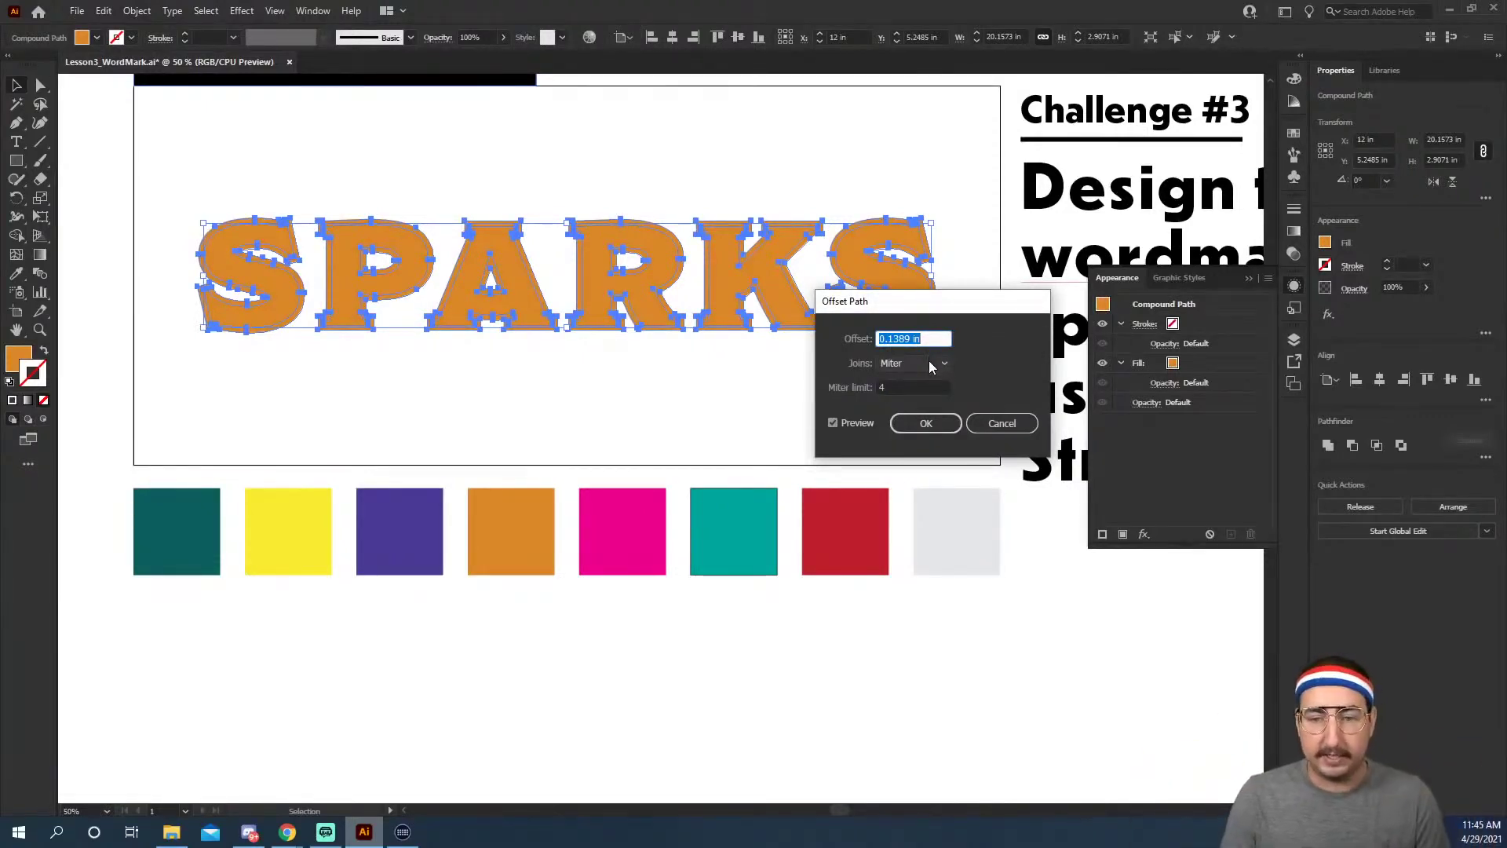
{"action": "key", "text": "Up"}
{"action": "key", "text": "Up"}
{"action": "key", "text": "Up"}
{"action": "key", "text": "Up"}
{"action": "key", "text": "Up"}
{"action": "key", "text": "Up"}
{"action": "key", "text": "Up"}
{"action": "key", "text": "Up"}
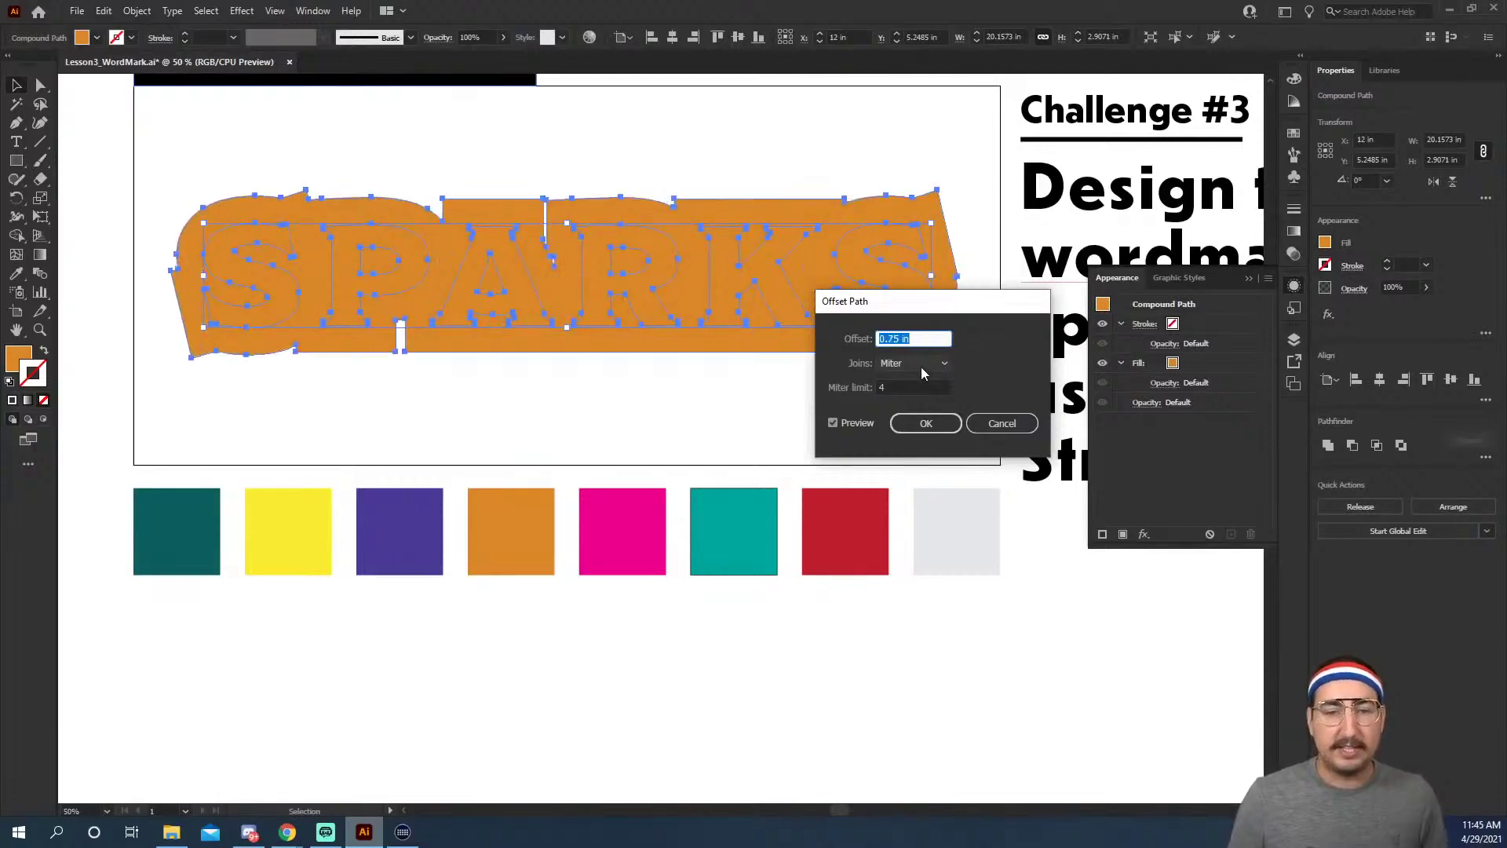
{"action": "key", "text": "Down"}
{"action": "key", "text": "Down"}
{"action": "key", "text": "Down"}
{"action": "key", "text": "Down"}
{"action": "key", "text": "Down"}
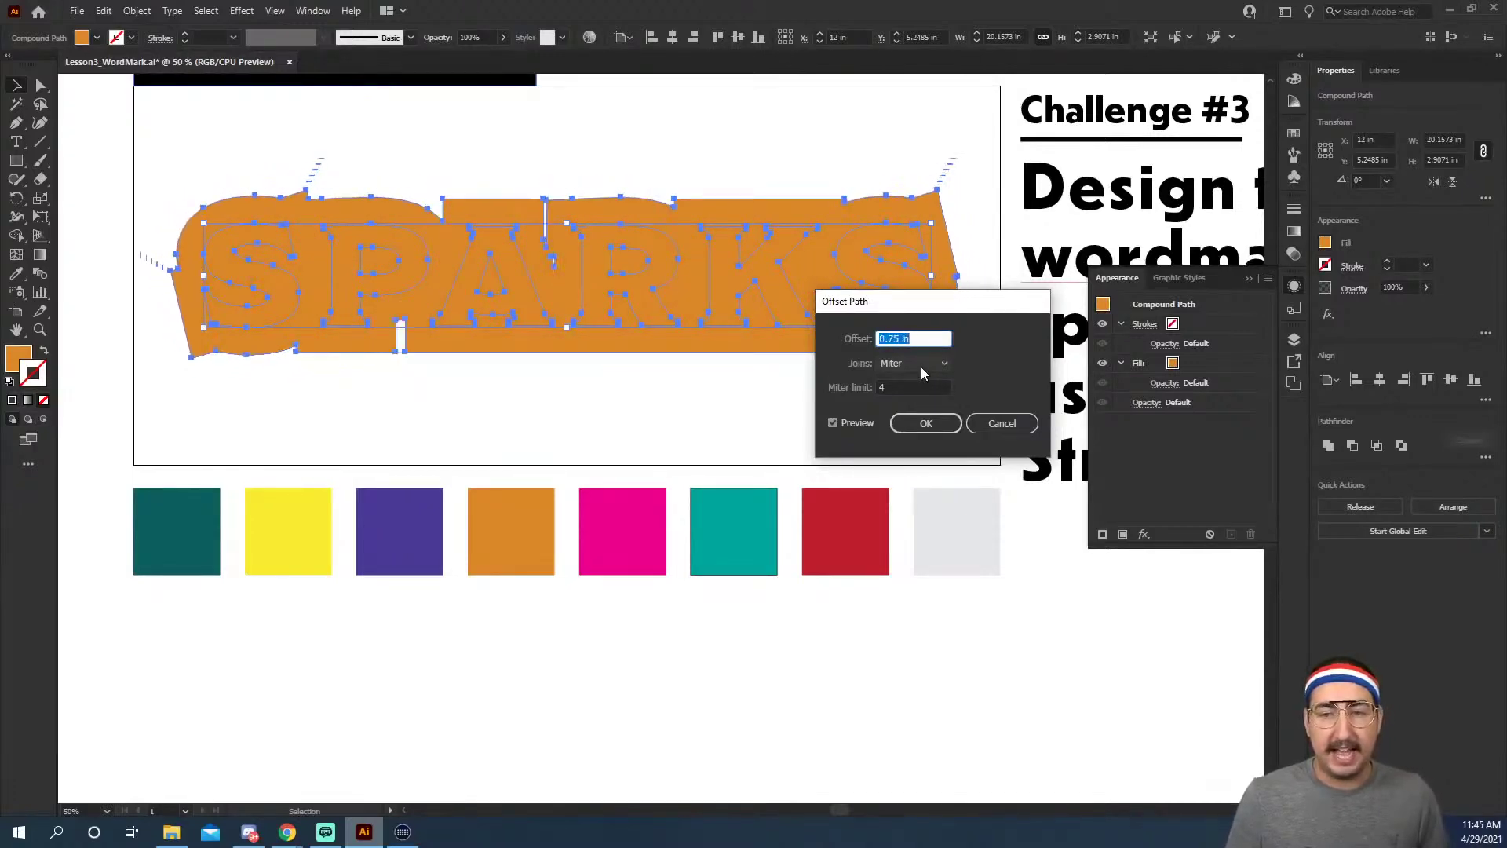
{"action": "key", "text": "Down"}
{"action": "key", "text": "Down"}
{"action": "key", "text": "Down"}
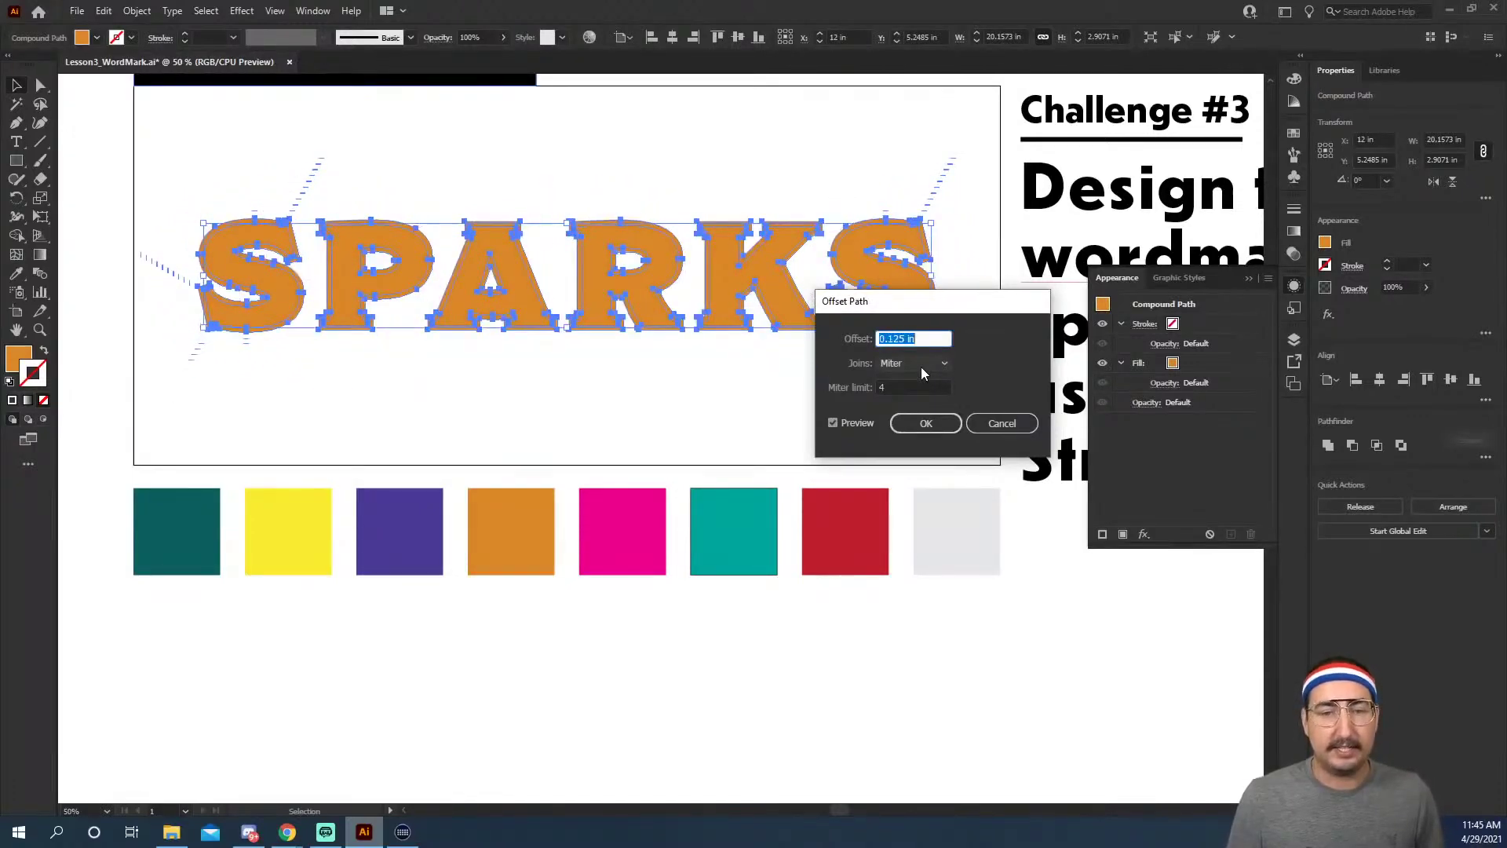
{"action": "left_click", "coordinate": [926, 423]}
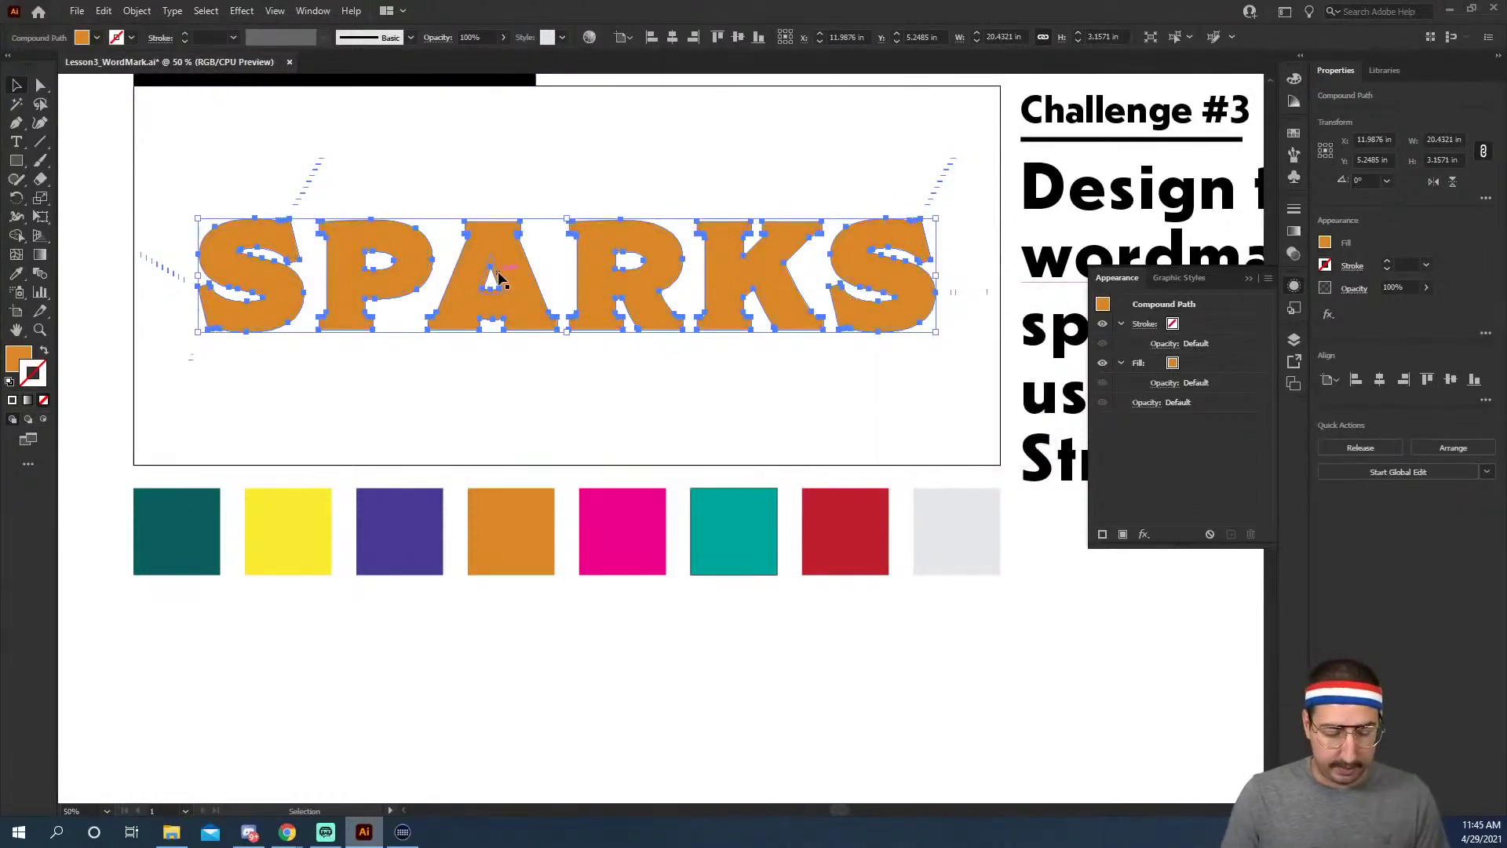
{"action": "key", "text": "i"}
{"action": "left_click", "coordinate": [266, 517]}
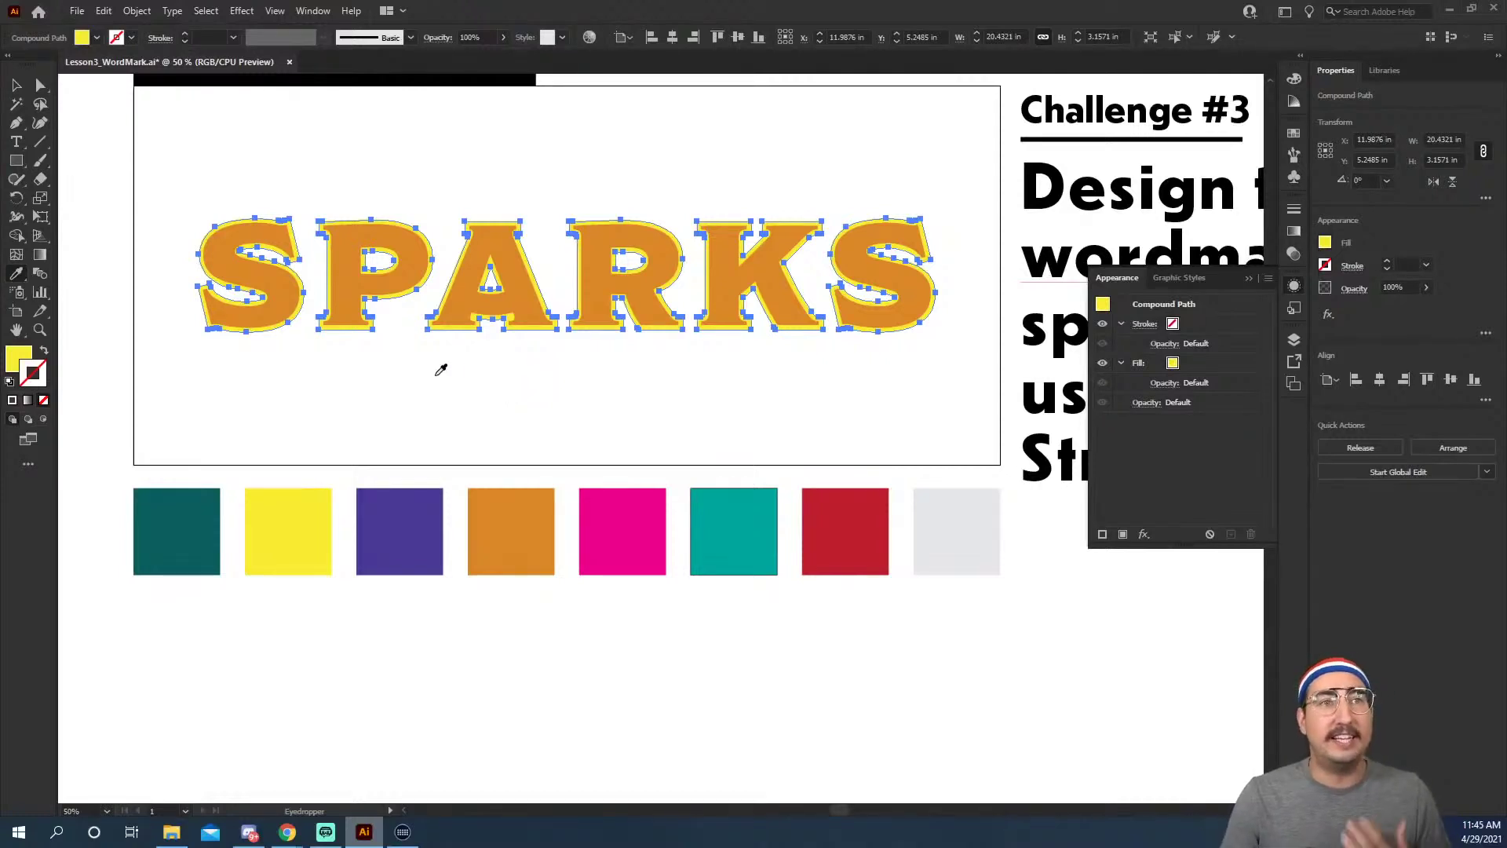
Create another offset path with miter joins around the yellow SPARKS shape, using an offset of 0.375 in.
{"action": "left_click", "coordinate": [136, 11]}
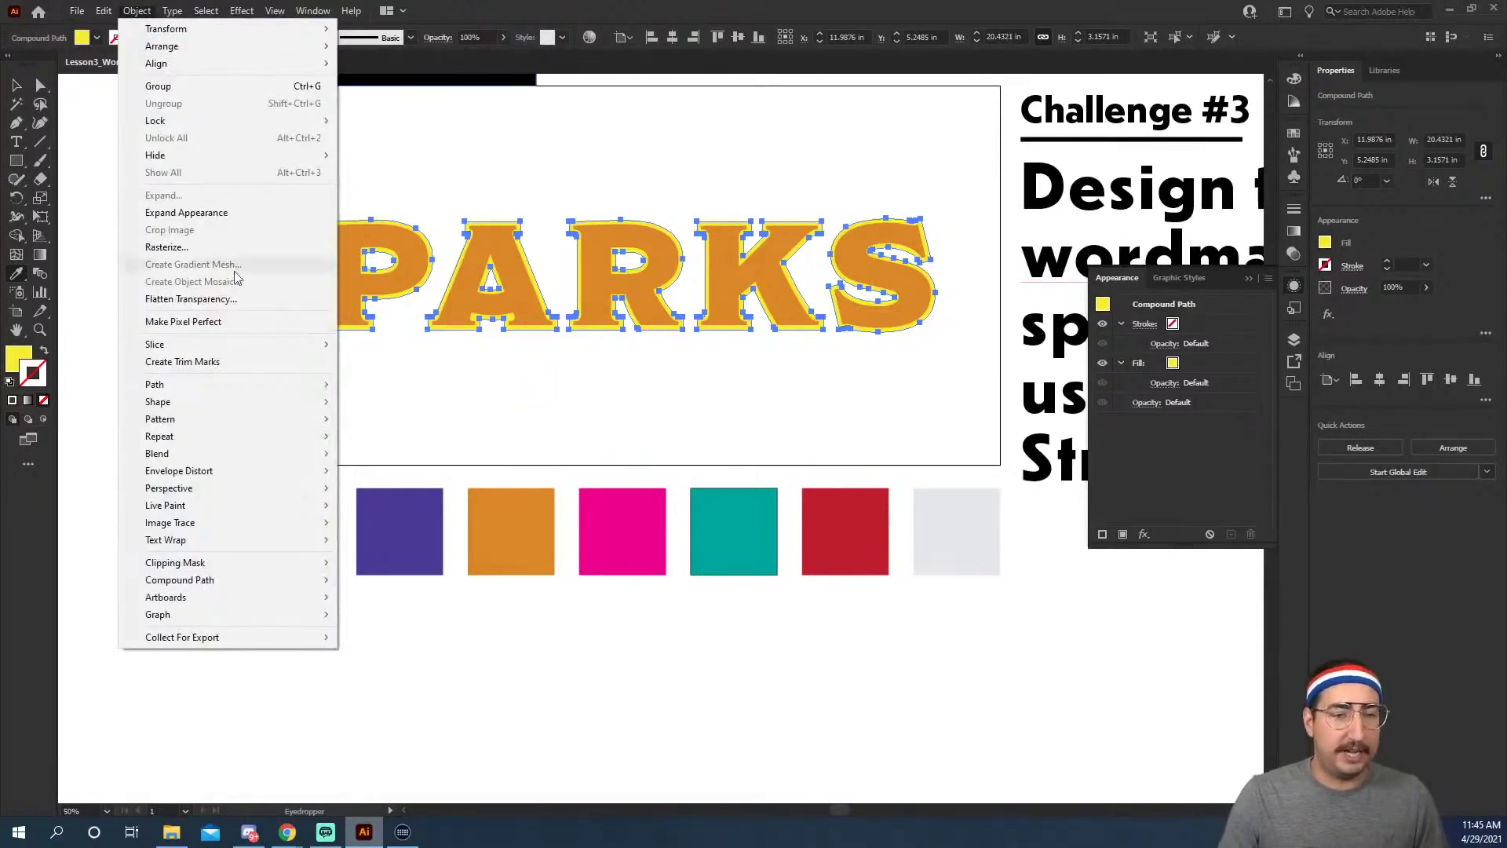
{"action": "mouse_move", "coordinate": [236, 386]}
{"action": "left_click", "coordinate": [385, 442]}
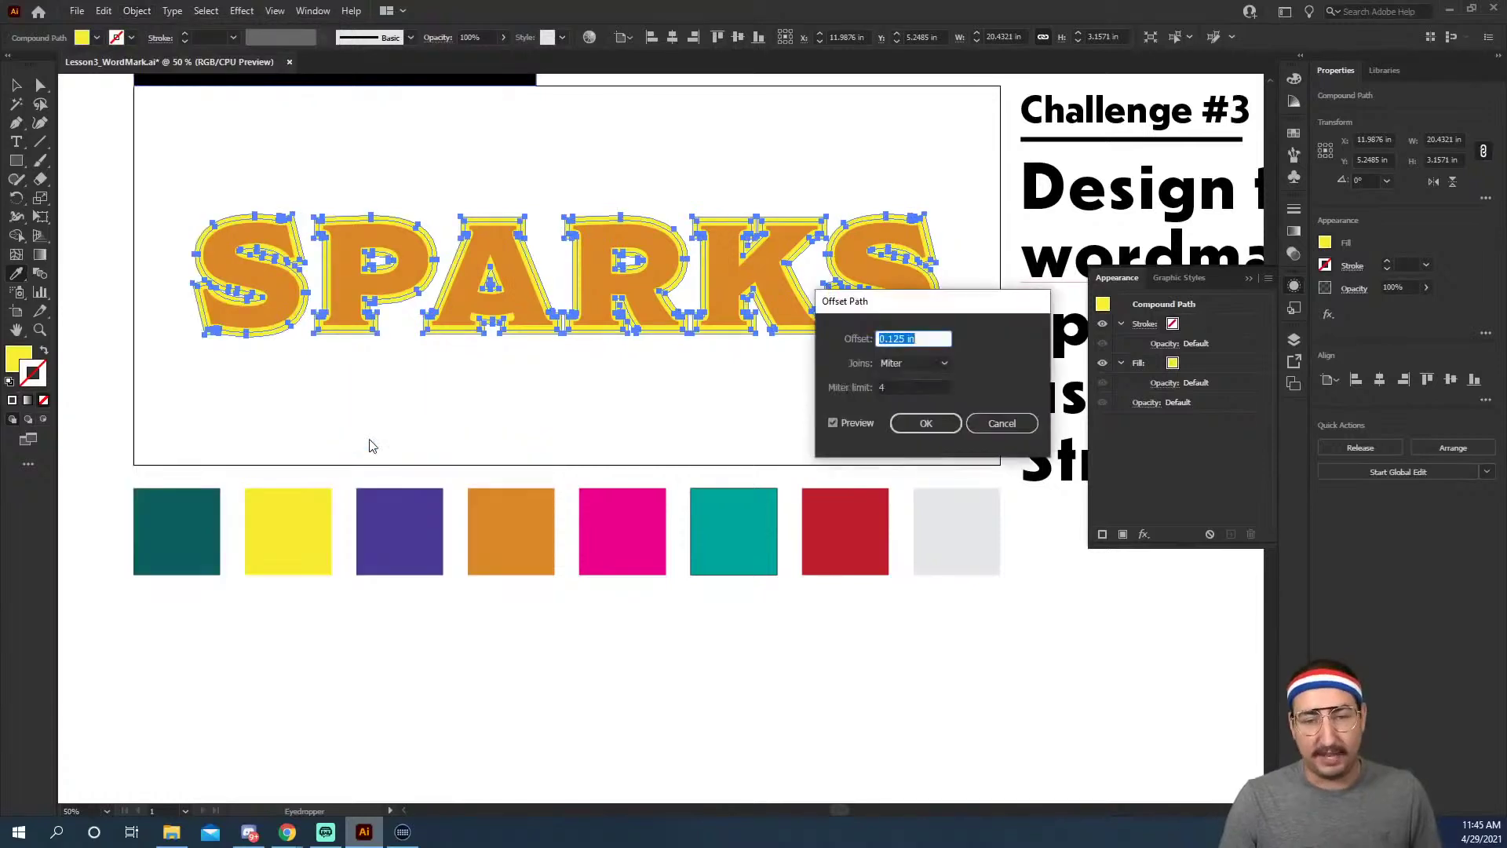
{"action": "key", "text": "Up"}
{"action": "key", "text": "Up"}
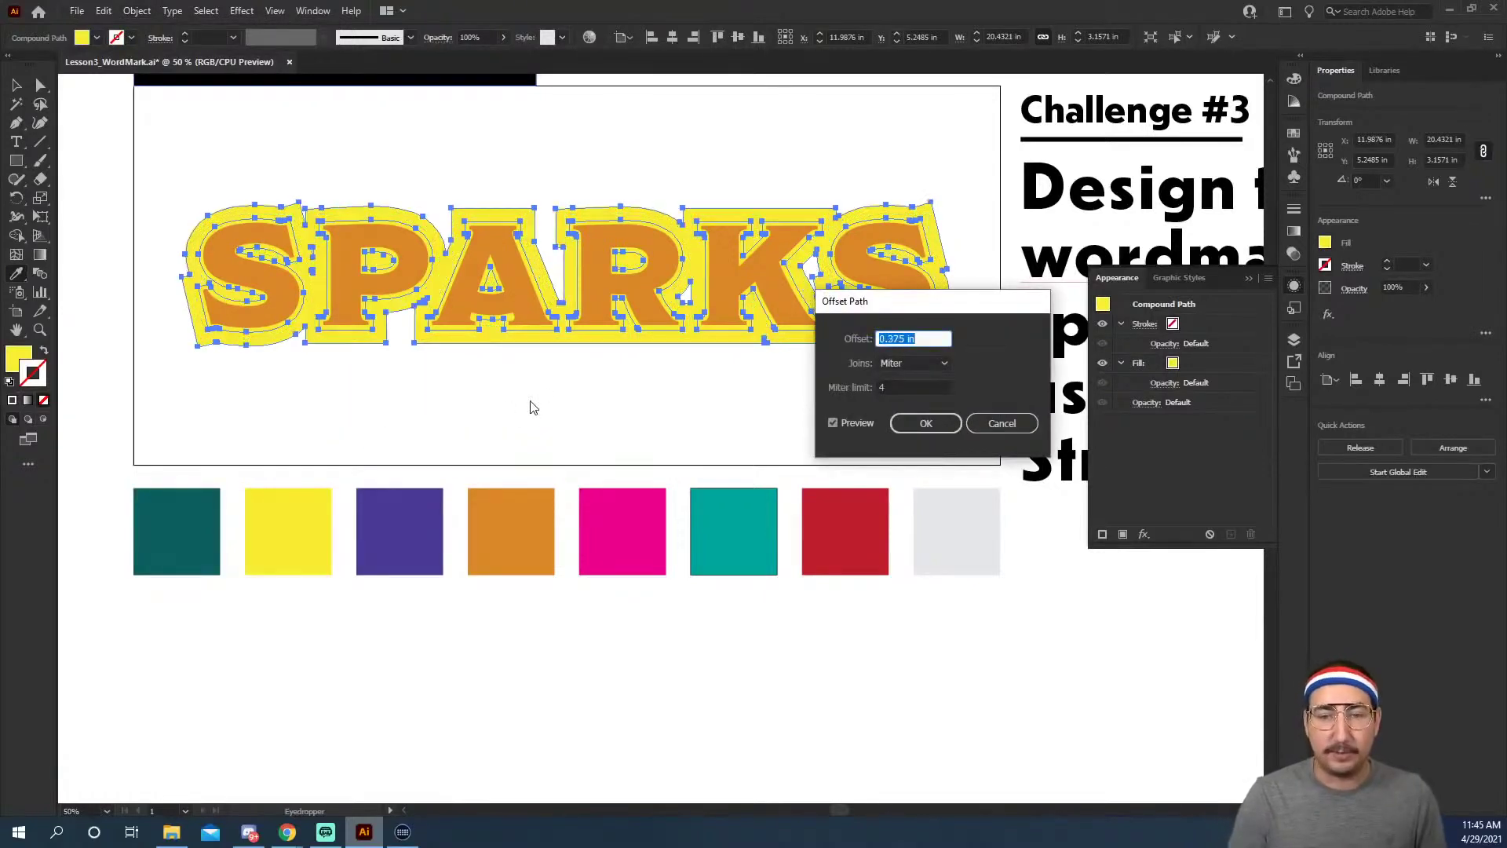
{"action": "key", "text": "Down"}
{"action": "key", "text": "Up"}
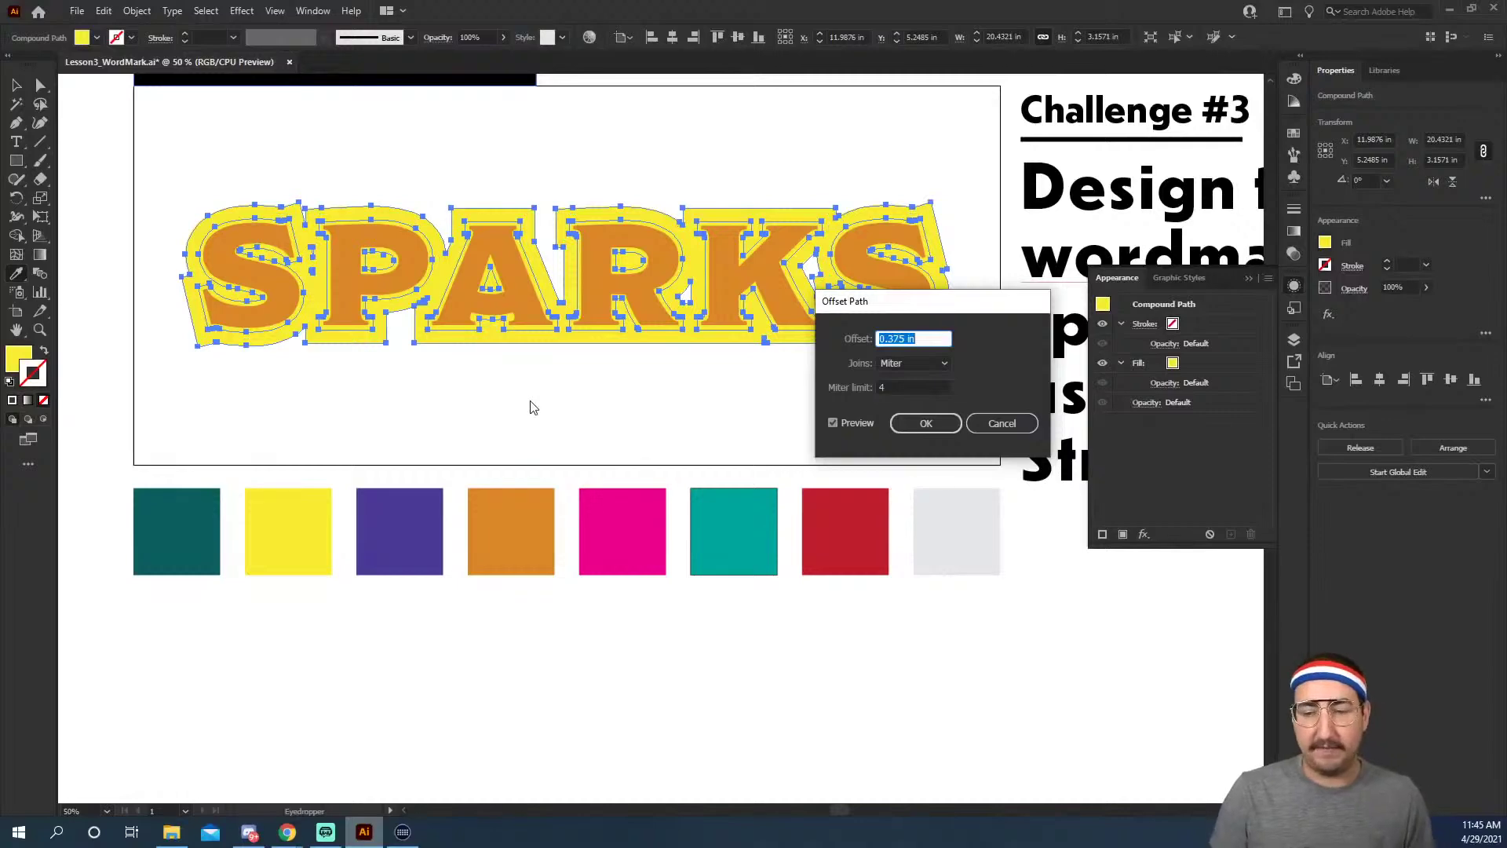
{"action": "left_click", "coordinate": [924, 423]}
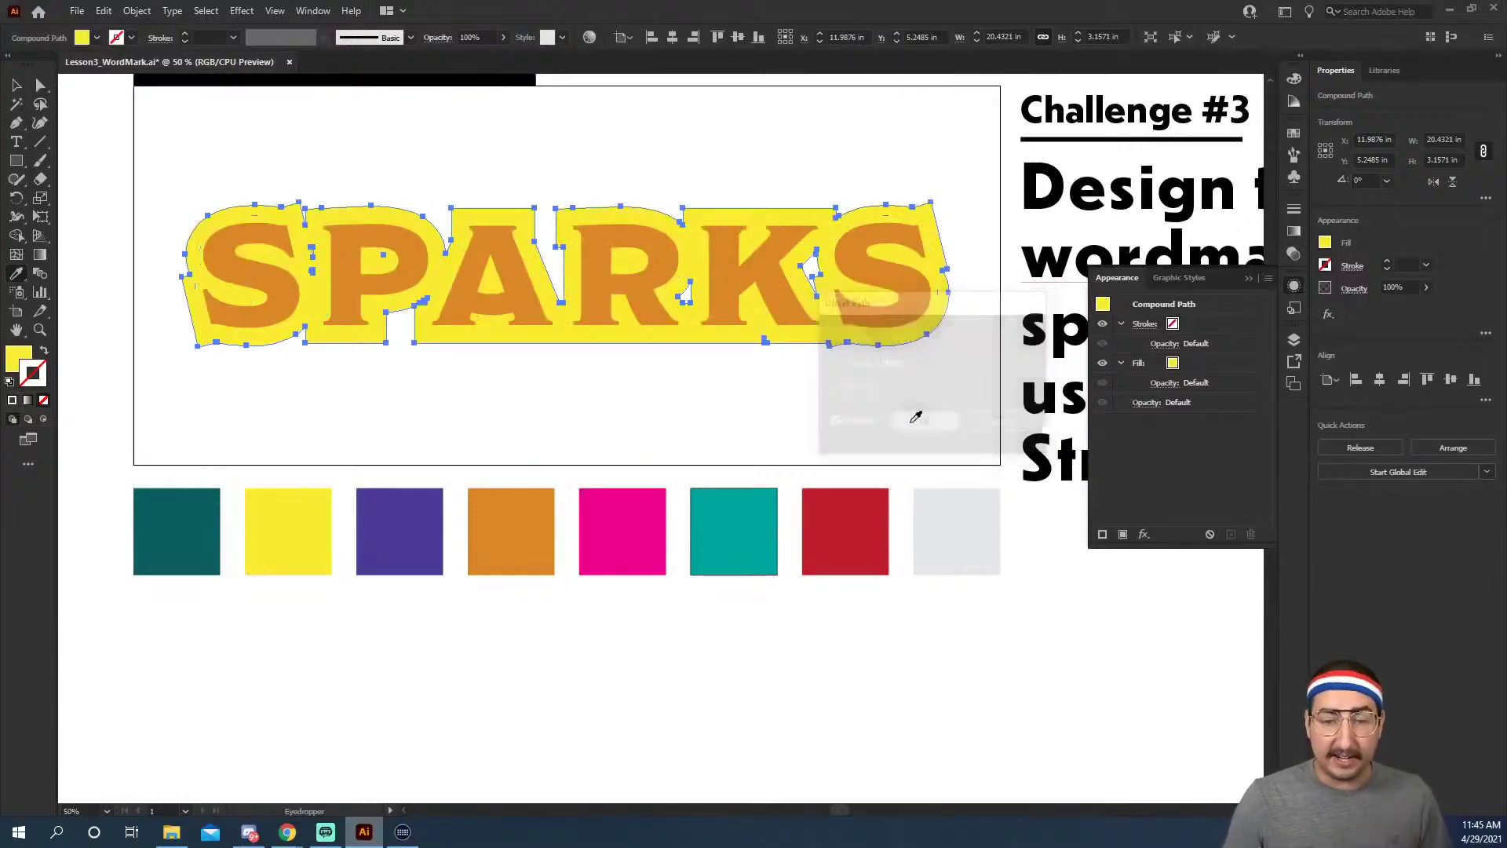
Try the palette's teal and red on the outermost offset shape and settle on the purple fill.
{"action": "left_click", "coordinate": [746, 522]}
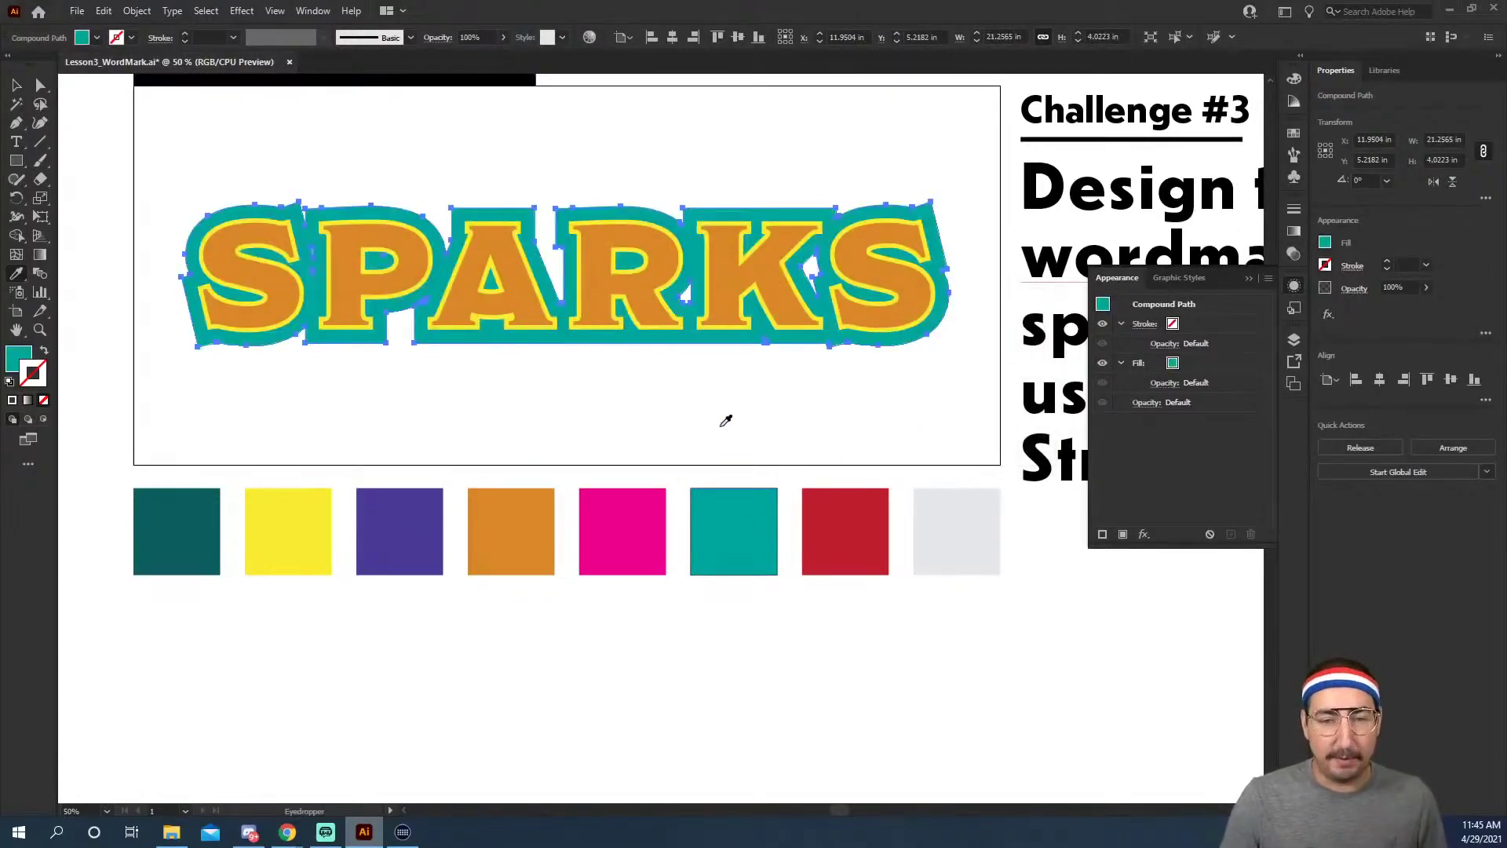
{"action": "left_click", "coordinate": [871, 514]}
{"action": "left_click", "coordinate": [409, 539]}
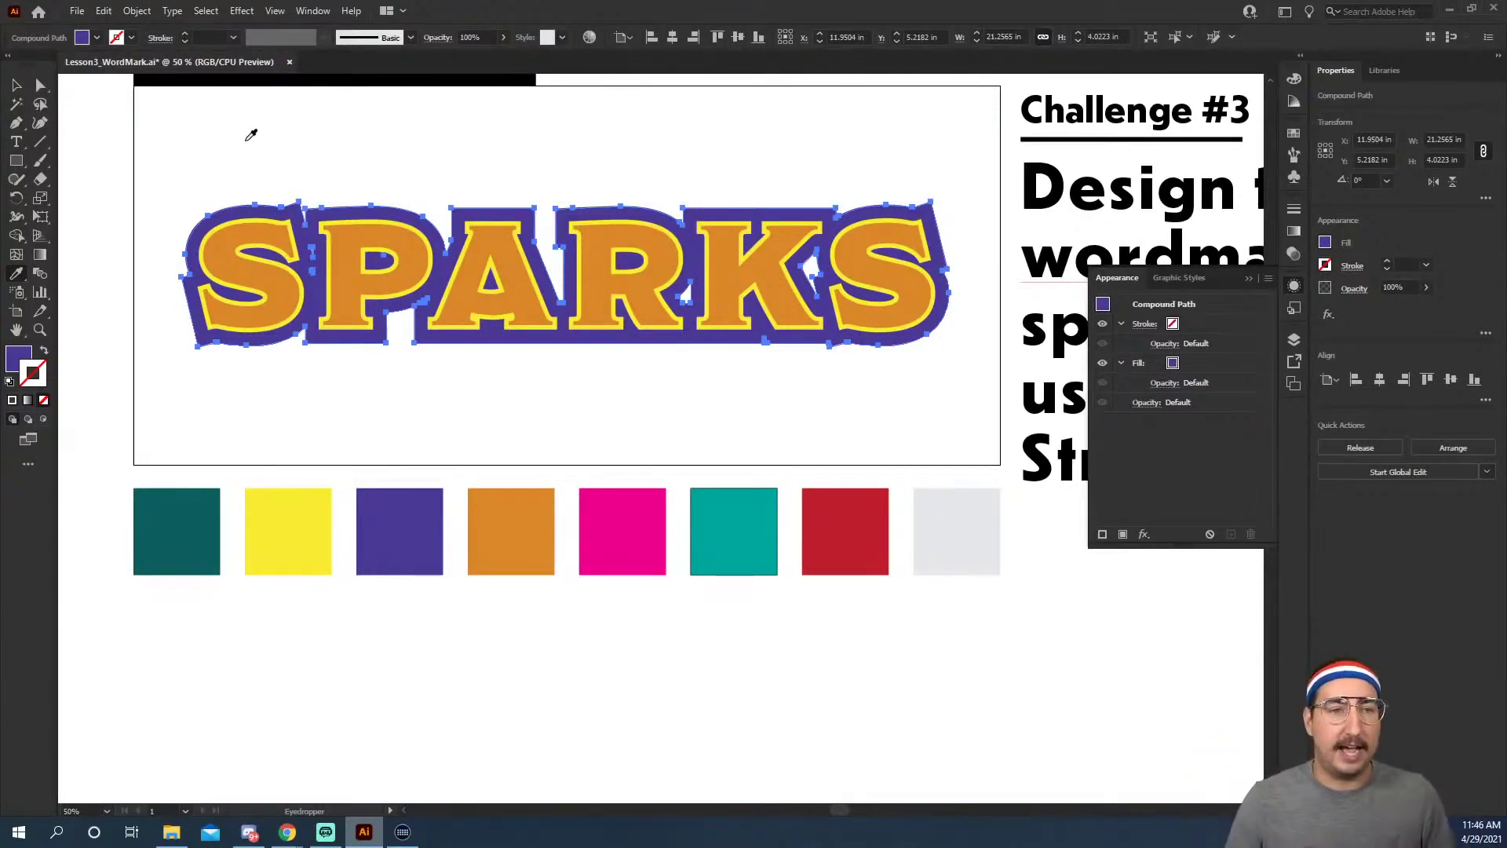
Create a 0.75 in offset path with miter joins around the purple SPARKS shape.
{"action": "left_click", "coordinate": [137, 10]}
{"action": "mouse_move", "coordinate": [209, 385]}
{"action": "left_click", "coordinate": [436, 442]}
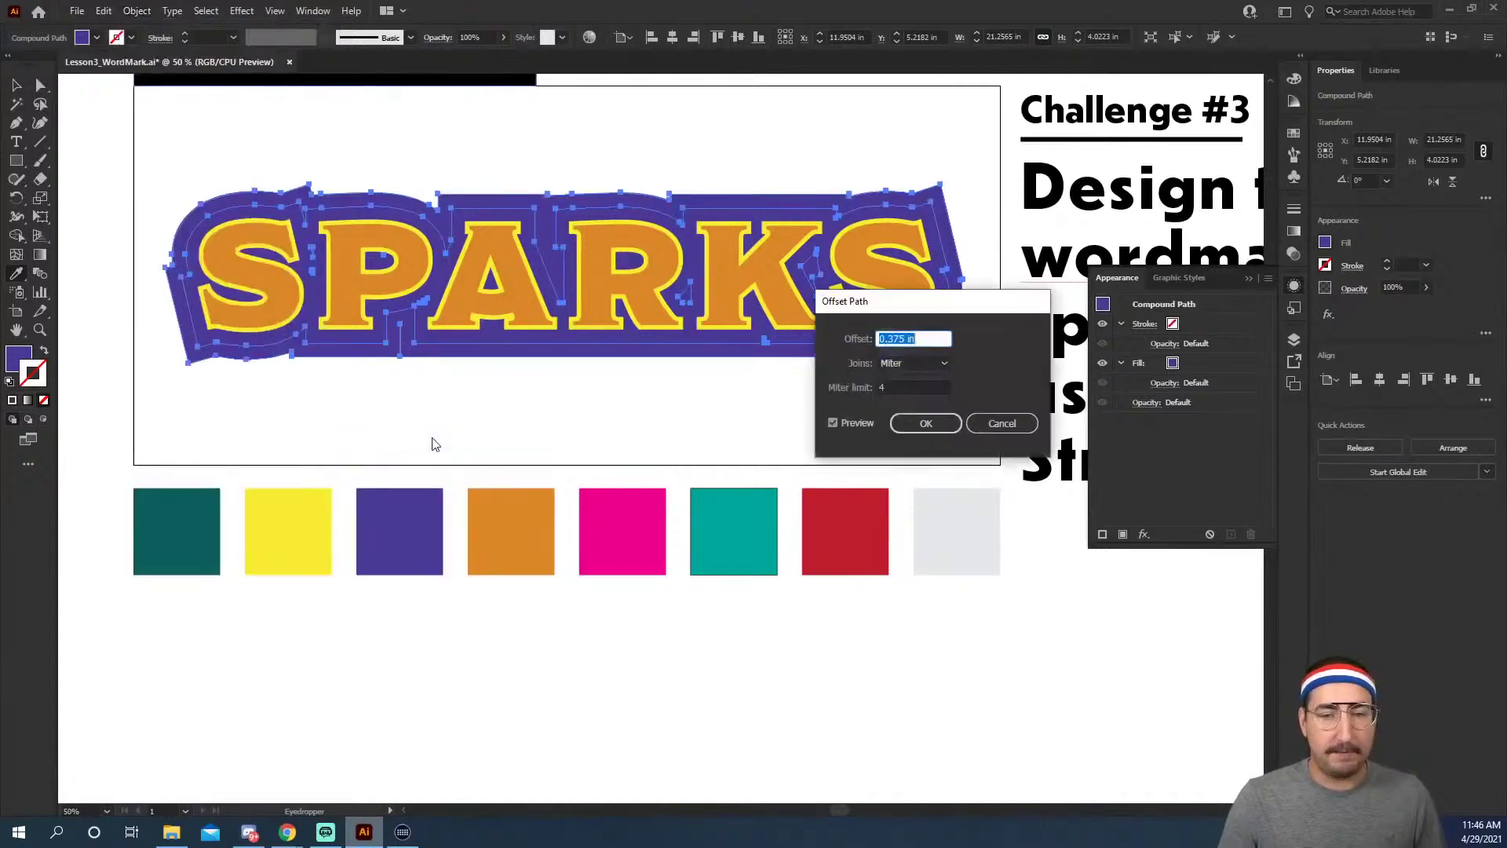
{"action": "key", "text": "Up"}
{"action": "key", "text": "Up"}
{"action": "key", "text": "Up"}
{"action": "key", "text": "Up"}
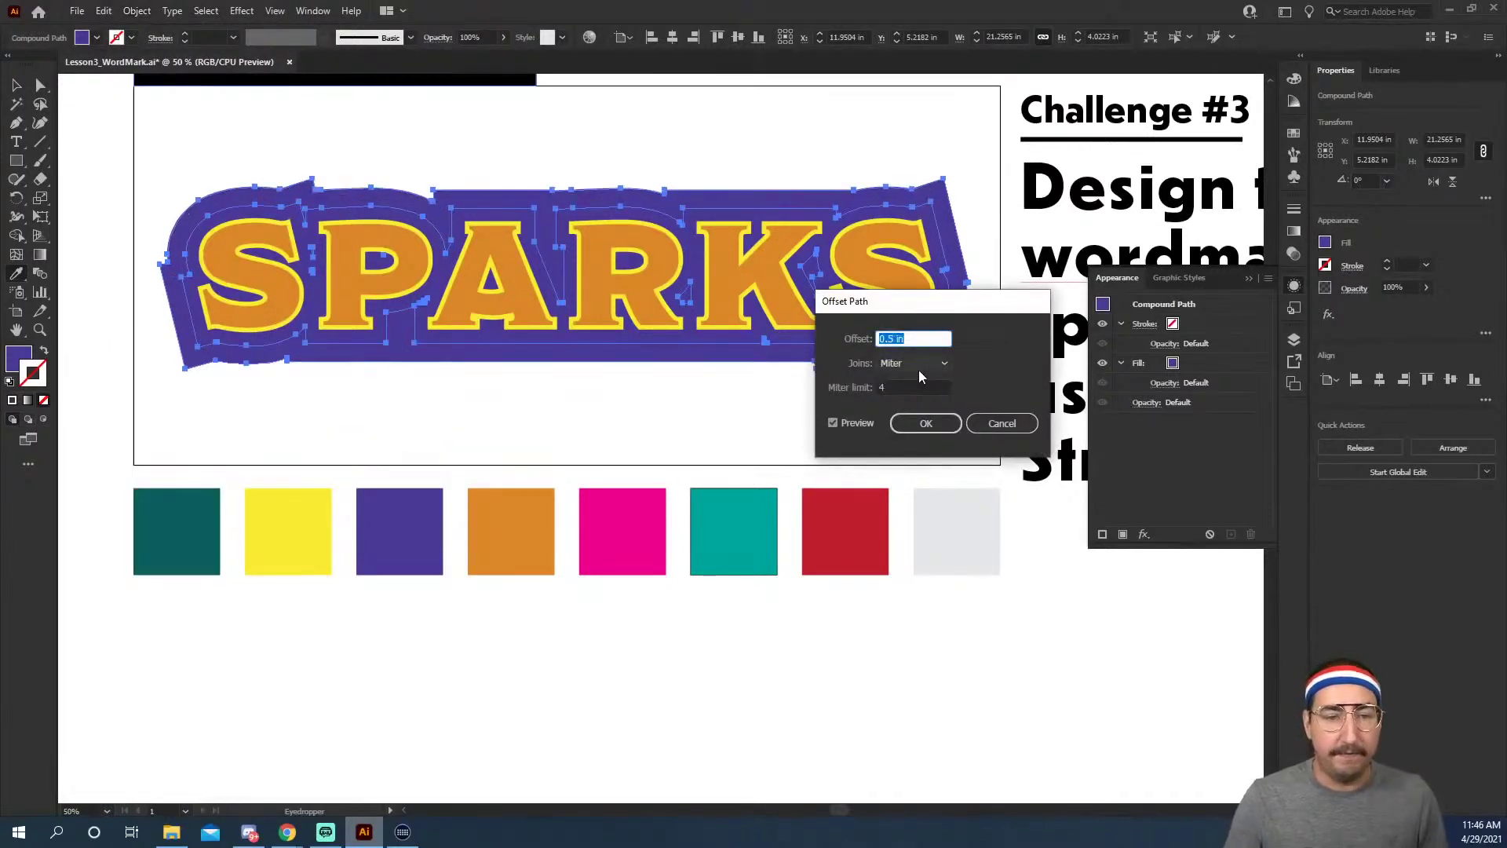
{"action": "key", "text": "Down"}
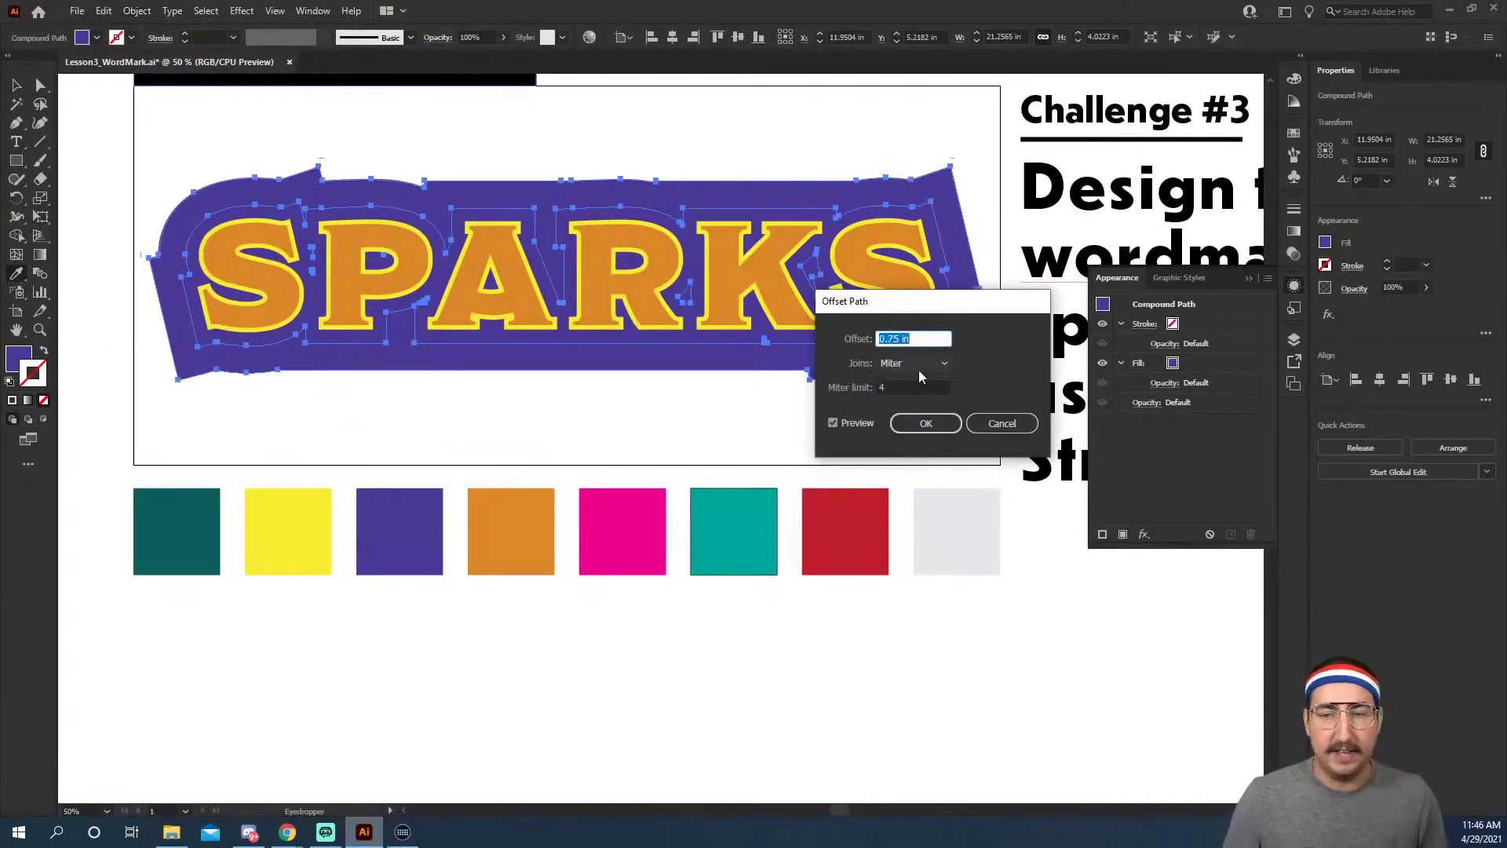
{"action": "left_click", "coordinate": [928, 423]}
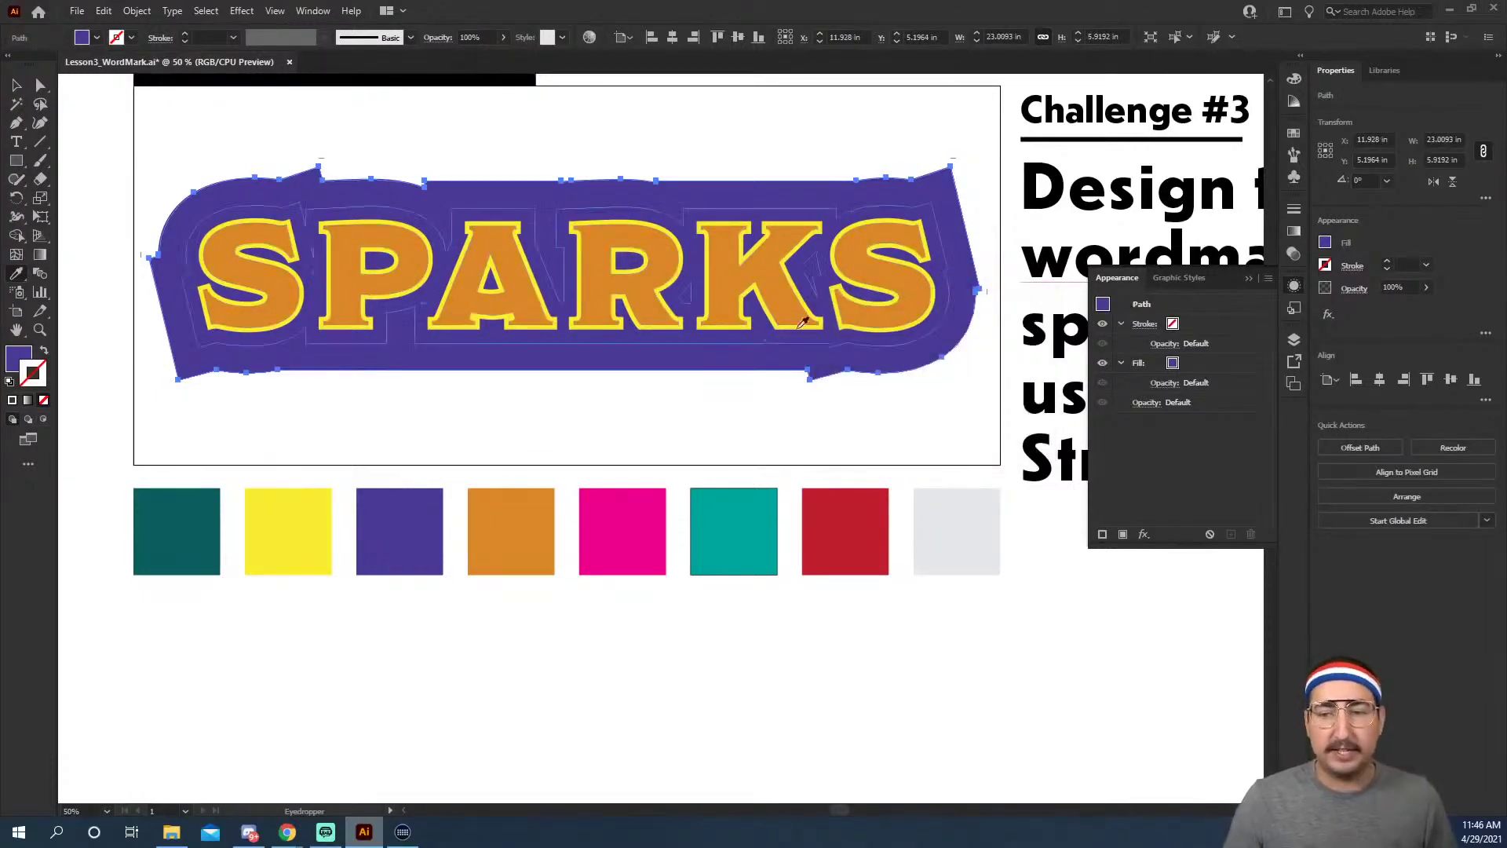
Fill the new outermost offset shape with black (000000) and deselect it.
{"action": "double_click", "coordinate": [15, 361]}
{"action": "left_click_drag", "start_coordinate": [699, 412], "coordinate": [622, 486]}
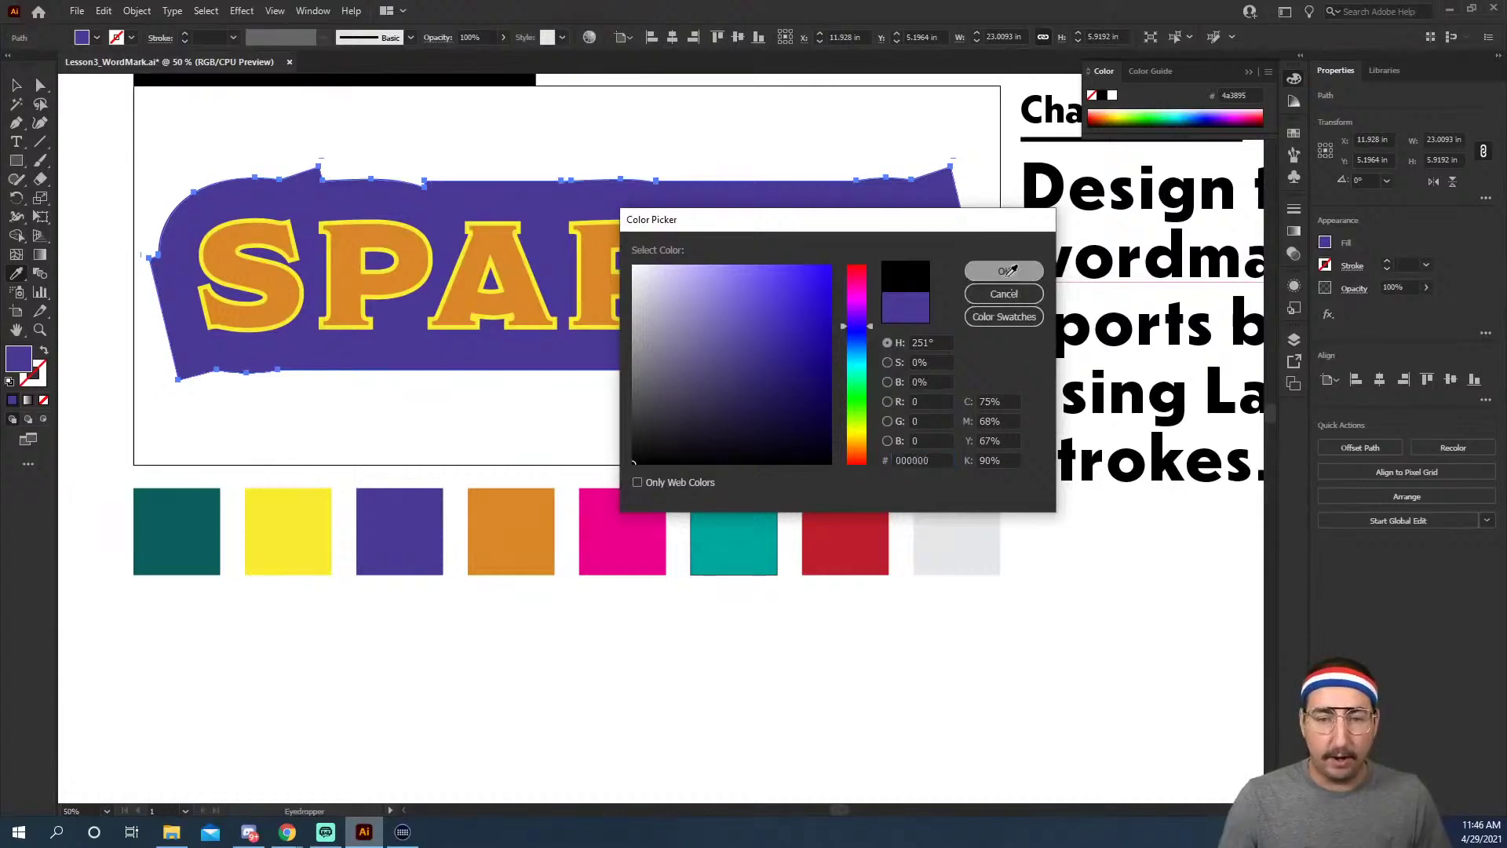
{"action": "left_click", "coordinate": [1005, 272]}
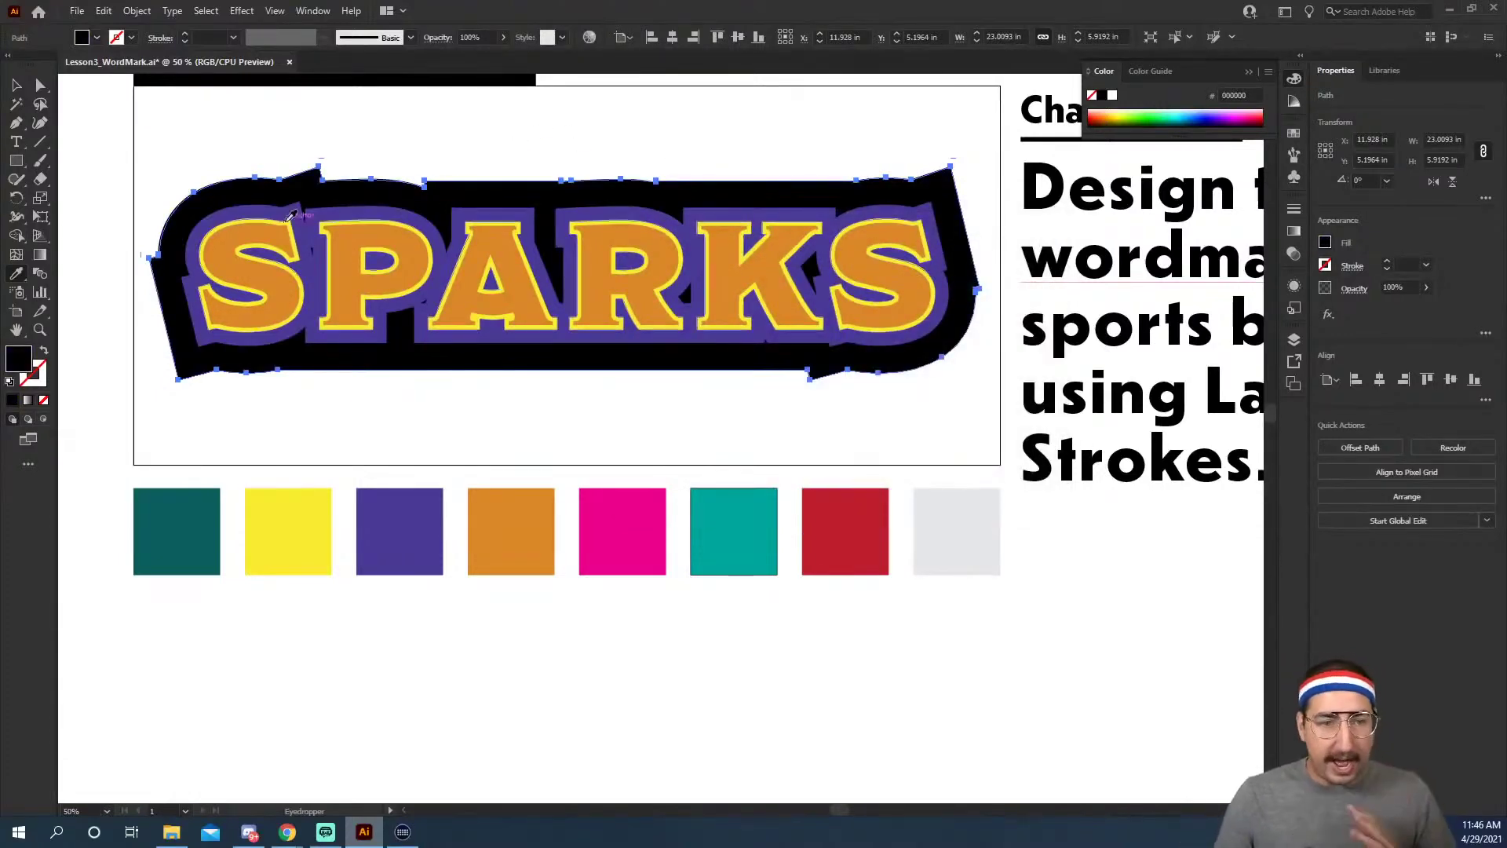
{"action": "key", "text": "v"}
{"action": "left_click", "coordinate": [490, 137]}
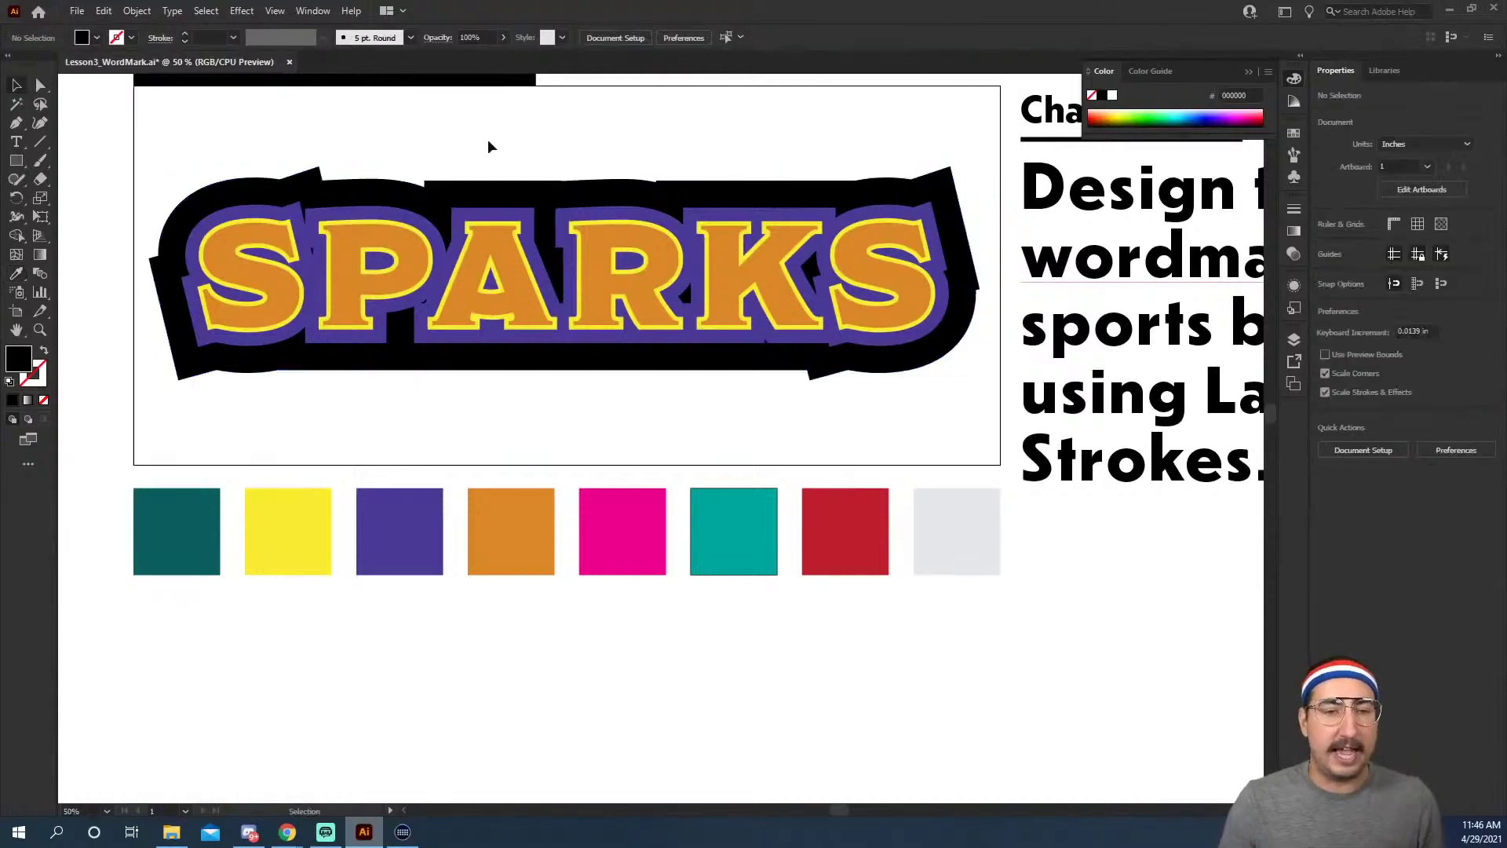
Delete the protruding and surplus anchor points on the black shape's upper edge above the first S and the P.
{"action": "left_click", "coordinate": [43, 86]}
{"action": "left_click", "coordinate": [309, 197]}
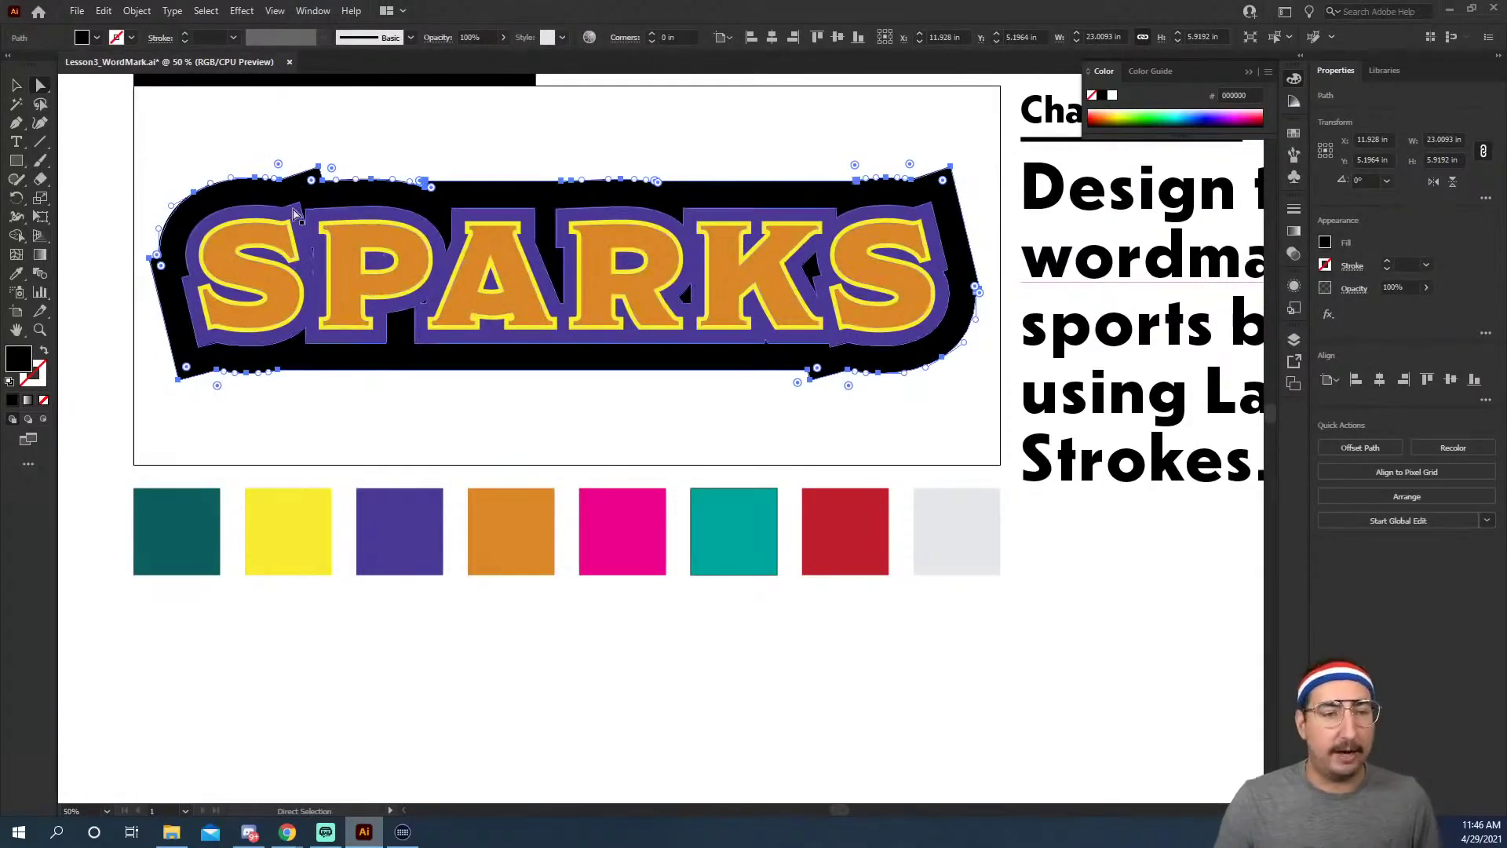
{"action": "key", "text": "p"}
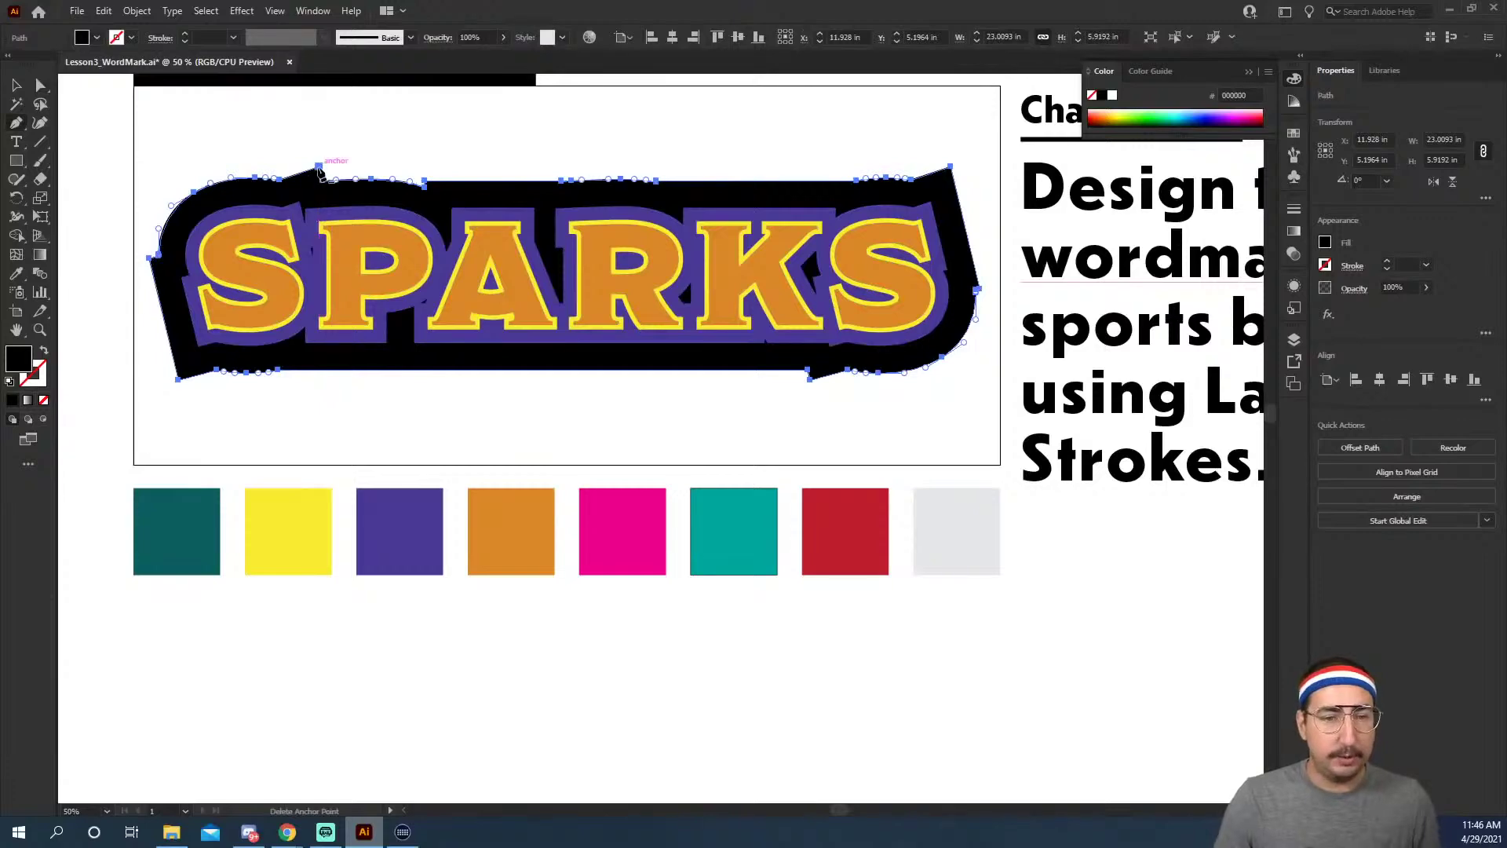
{"action": "left_click", "coordinate": [320, 169]}
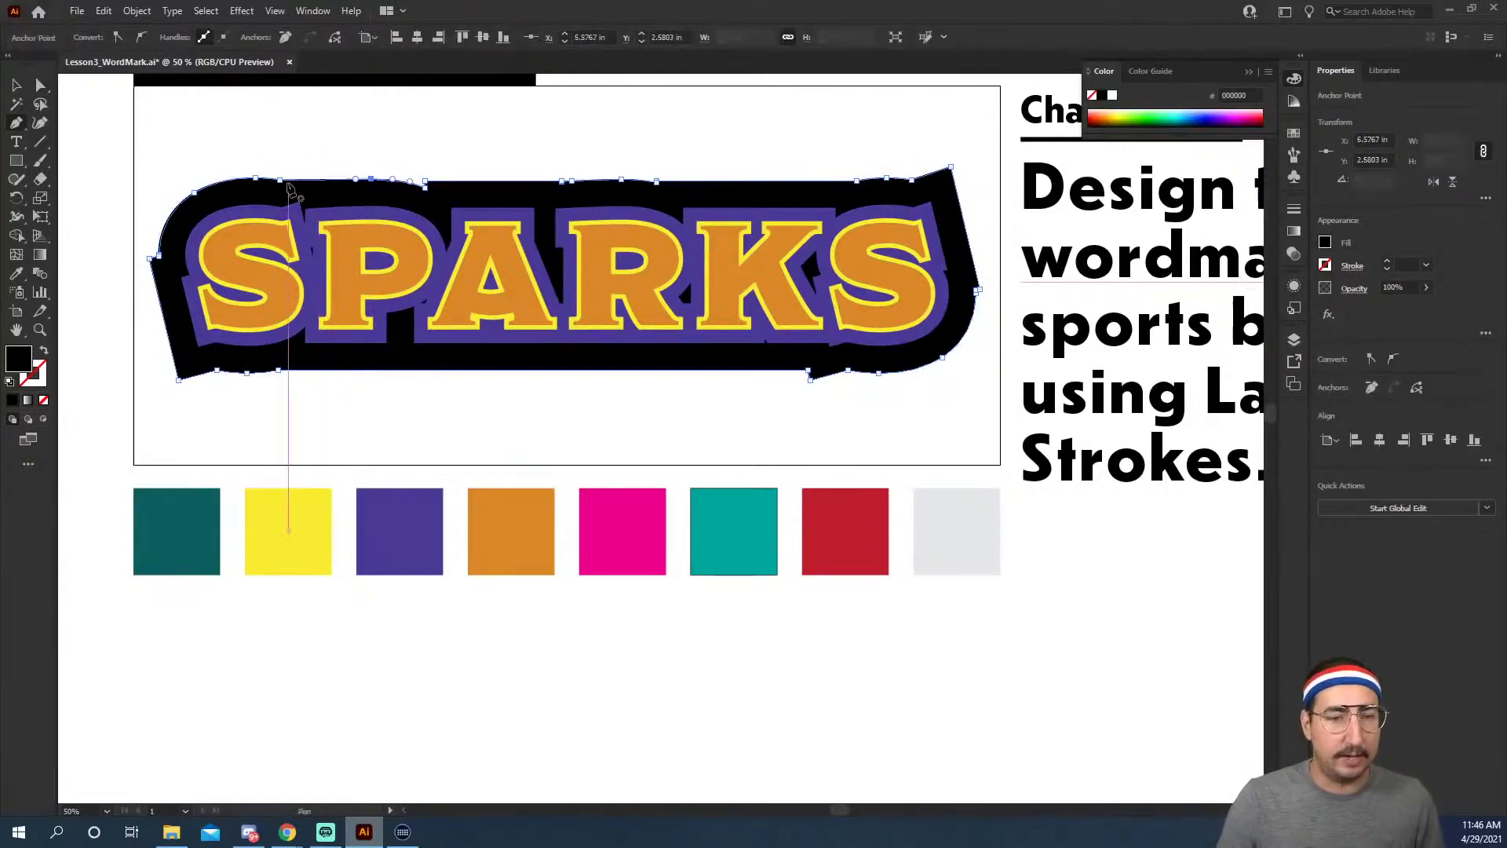
{"action": "left_click", "coordinate": [424, 185]}
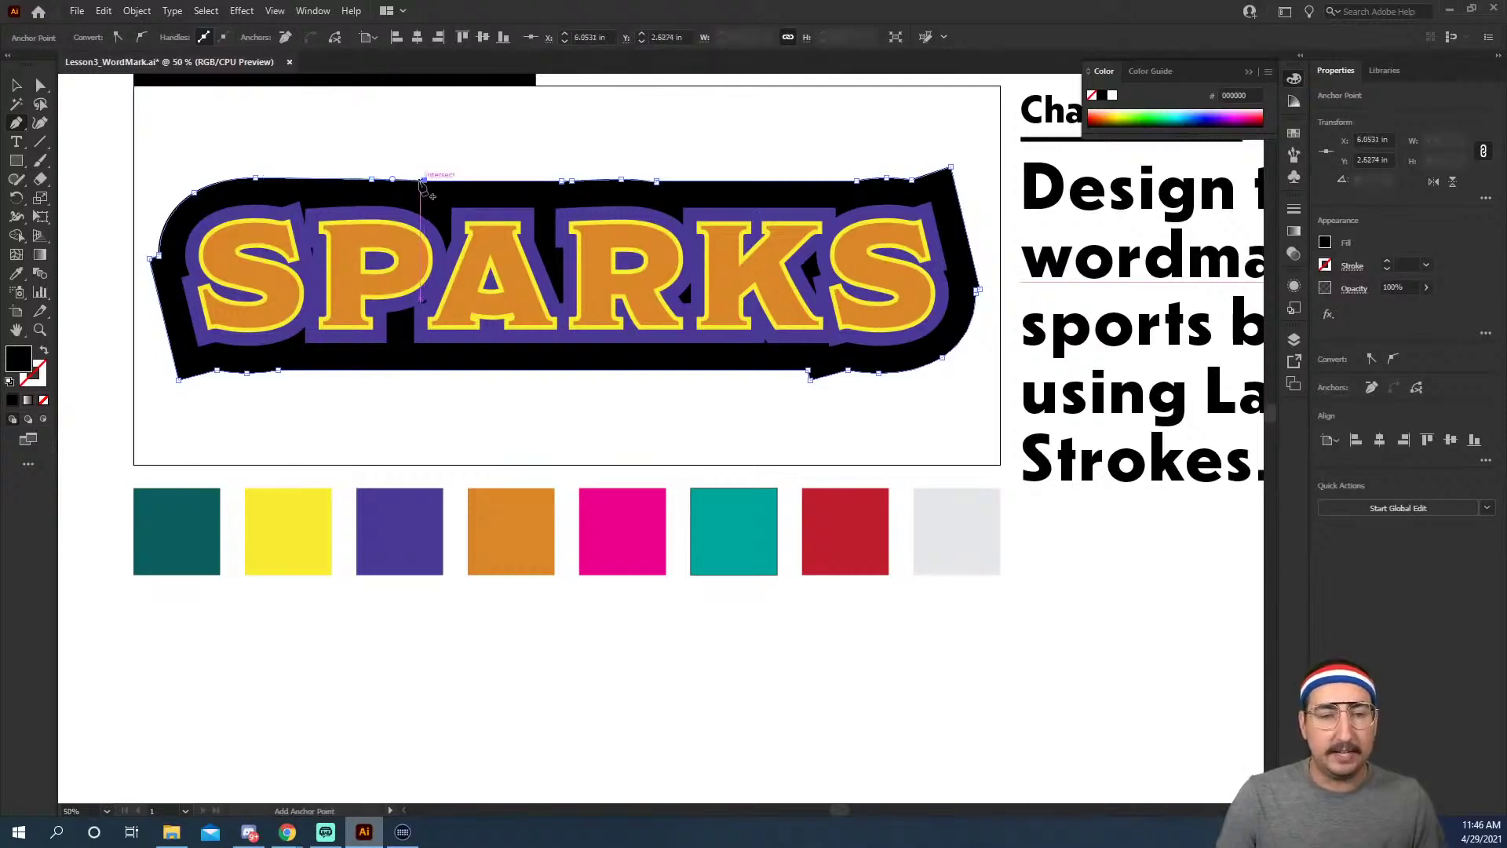
{"action": "left_click", "coordinate": [371, 180]}
{"action": "left_click", "coordinate": [424, 181]}
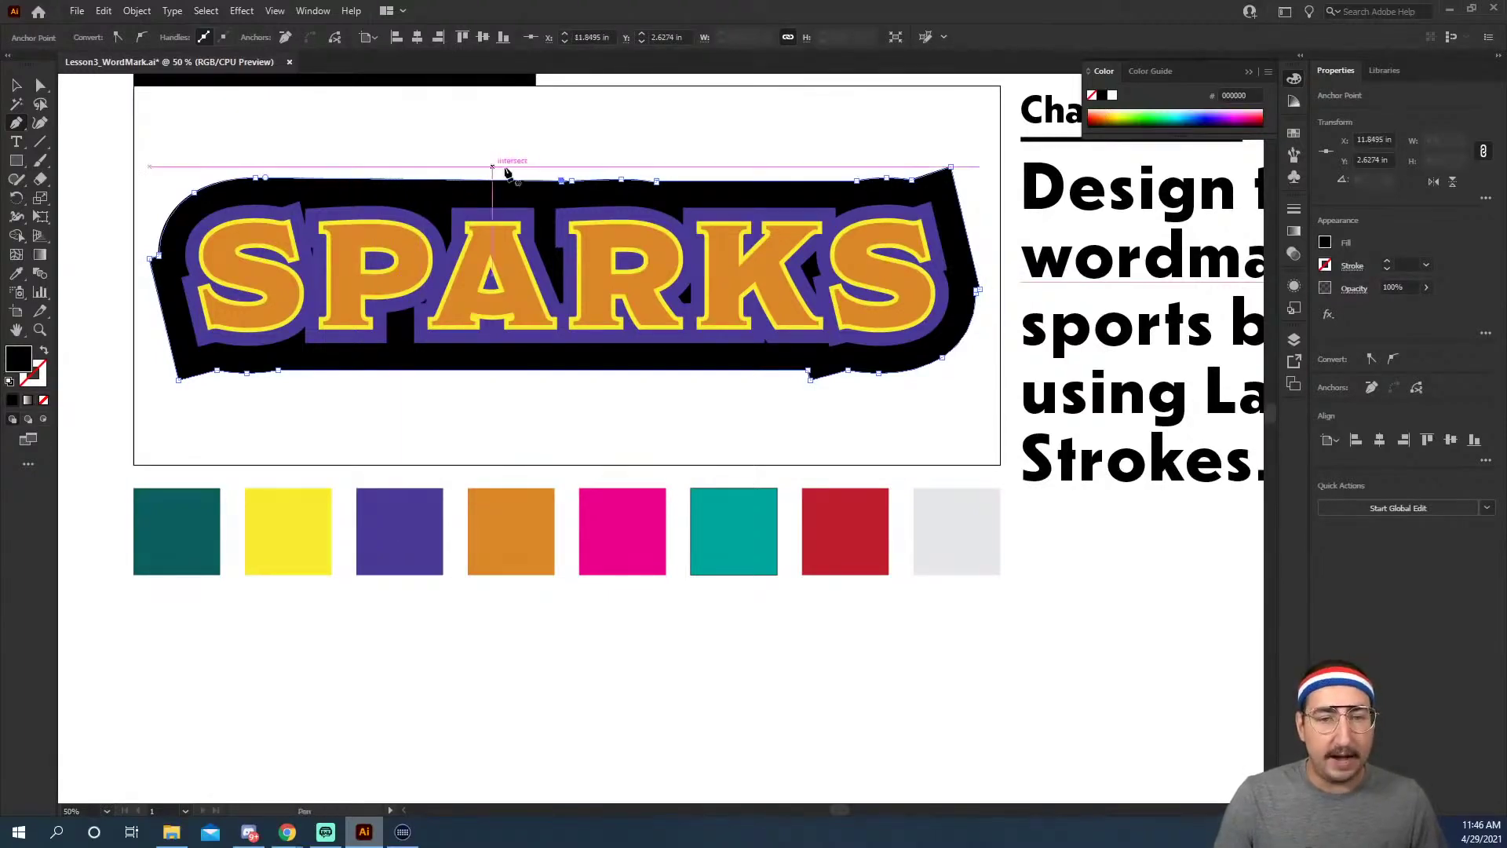
Straighten the rest of the black shape's upper edge by deleting the surplus anchor points between the A and the last S.
{"action": "left_click", "coordinate": [561, 182]}
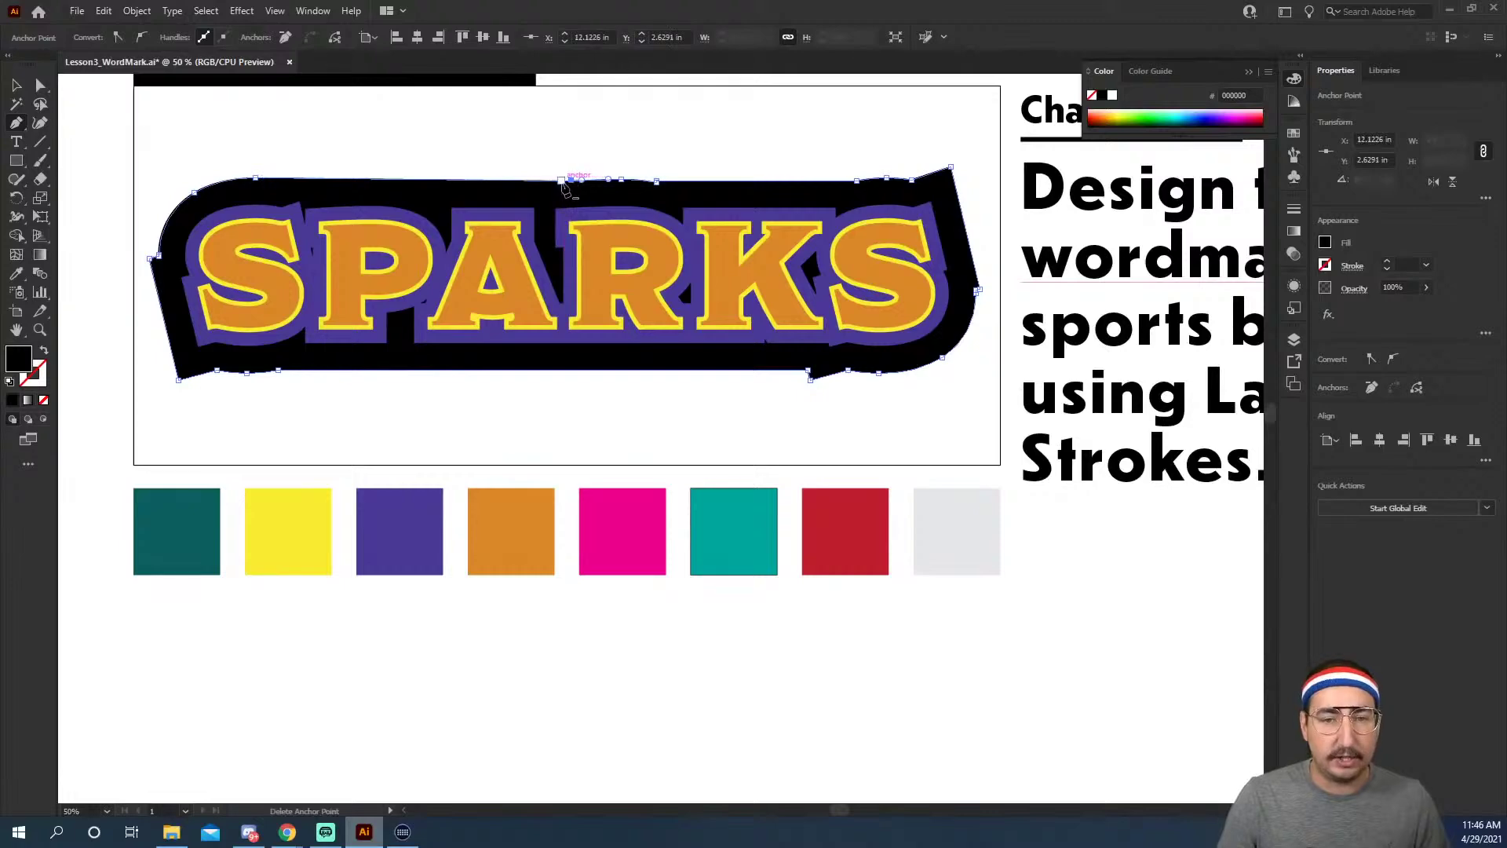
{"action": "left_click", "coordinate": [581, 181]}
{"action": "left_click", "coordinate": [621, 181]}
{"action": "left_click", "coordinate": [647, 181]}
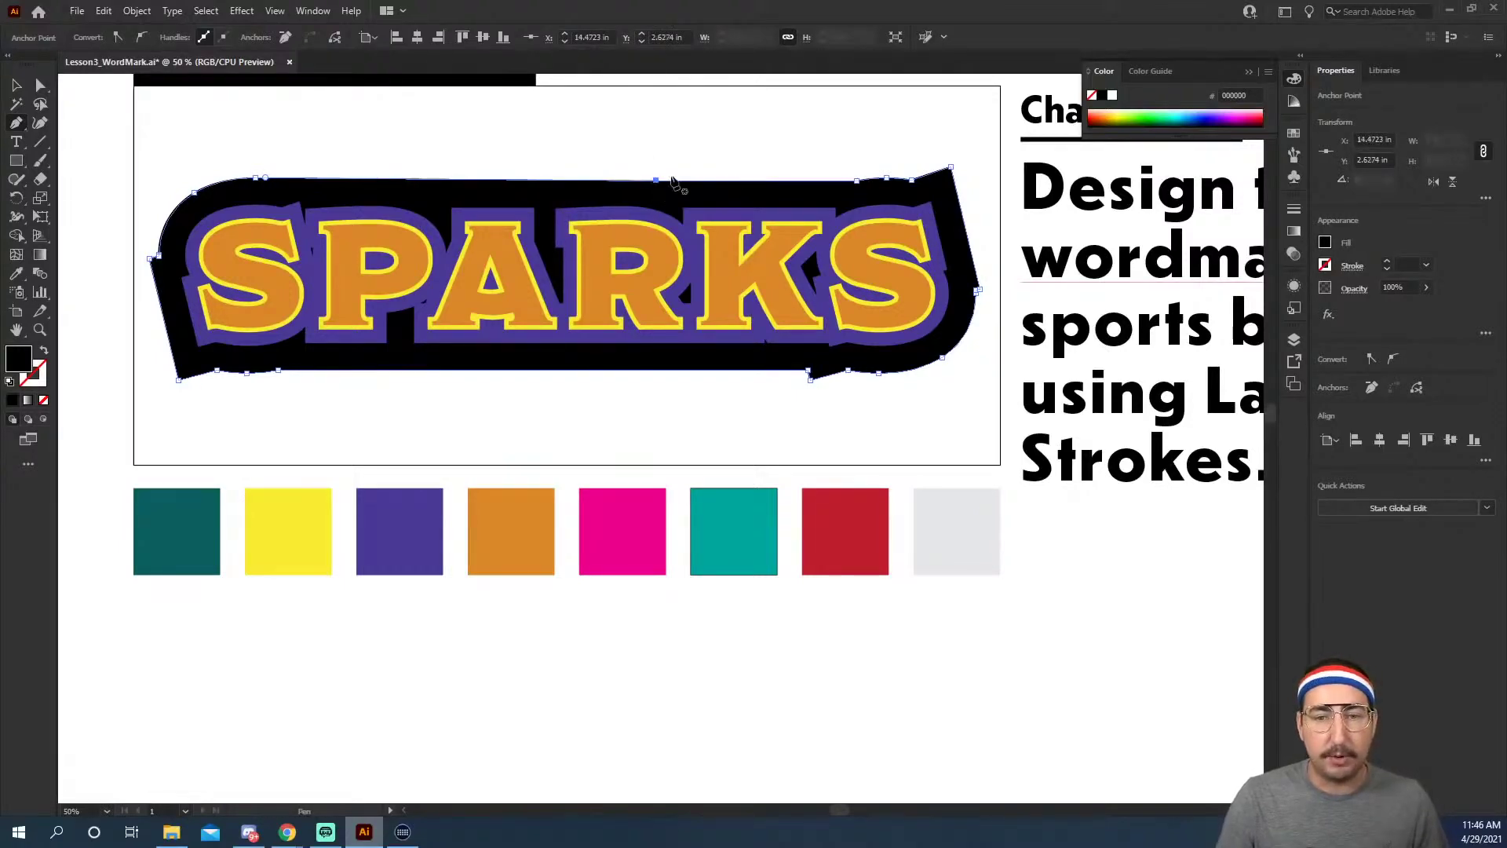
{"action": "left_click", "coordinate": [656, 181]}
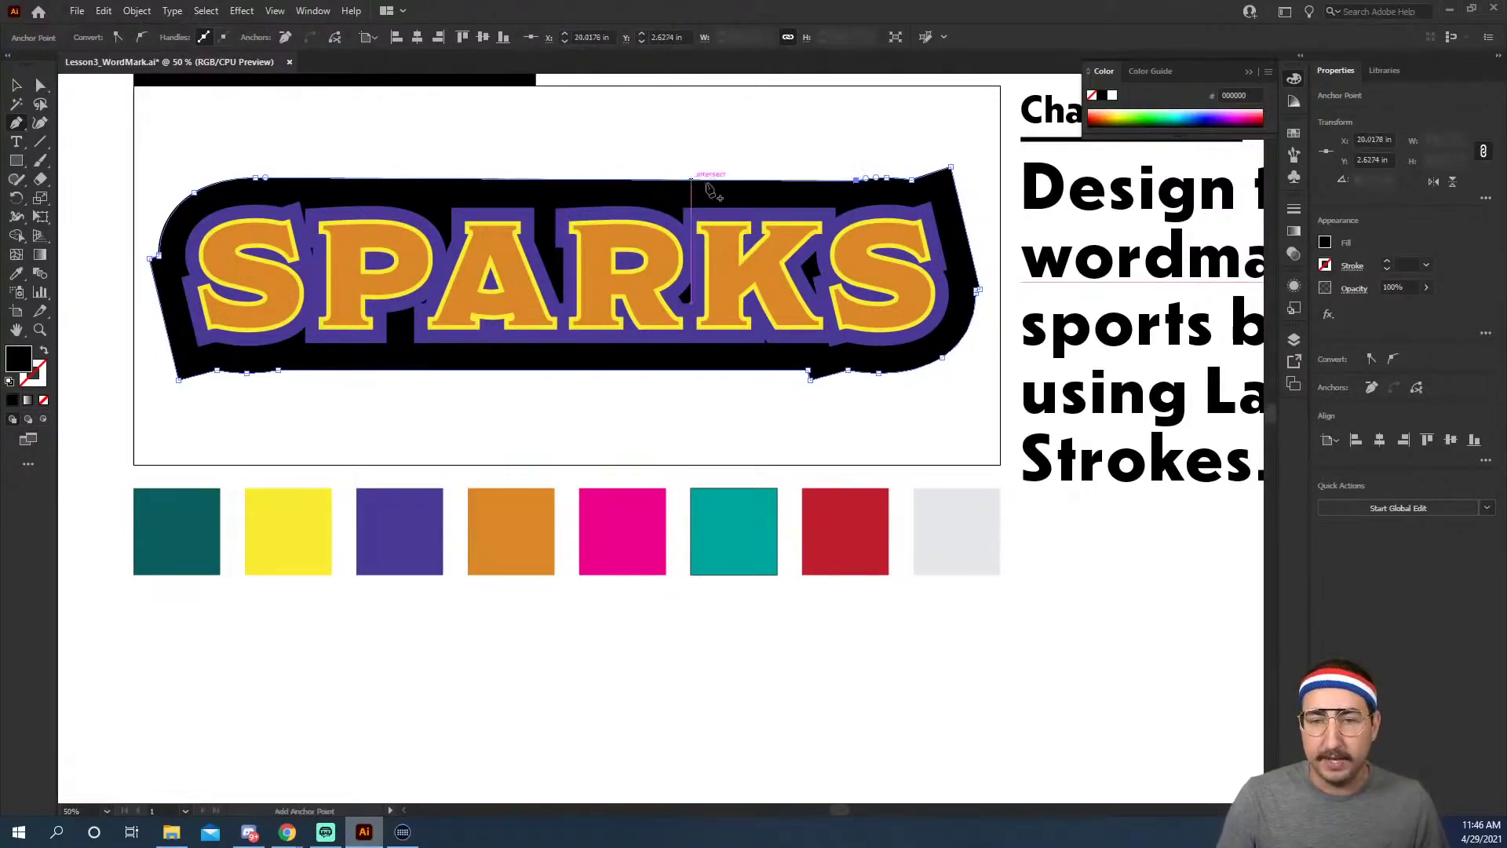
{"action": "left_click", "coordinate": [856, 183]}
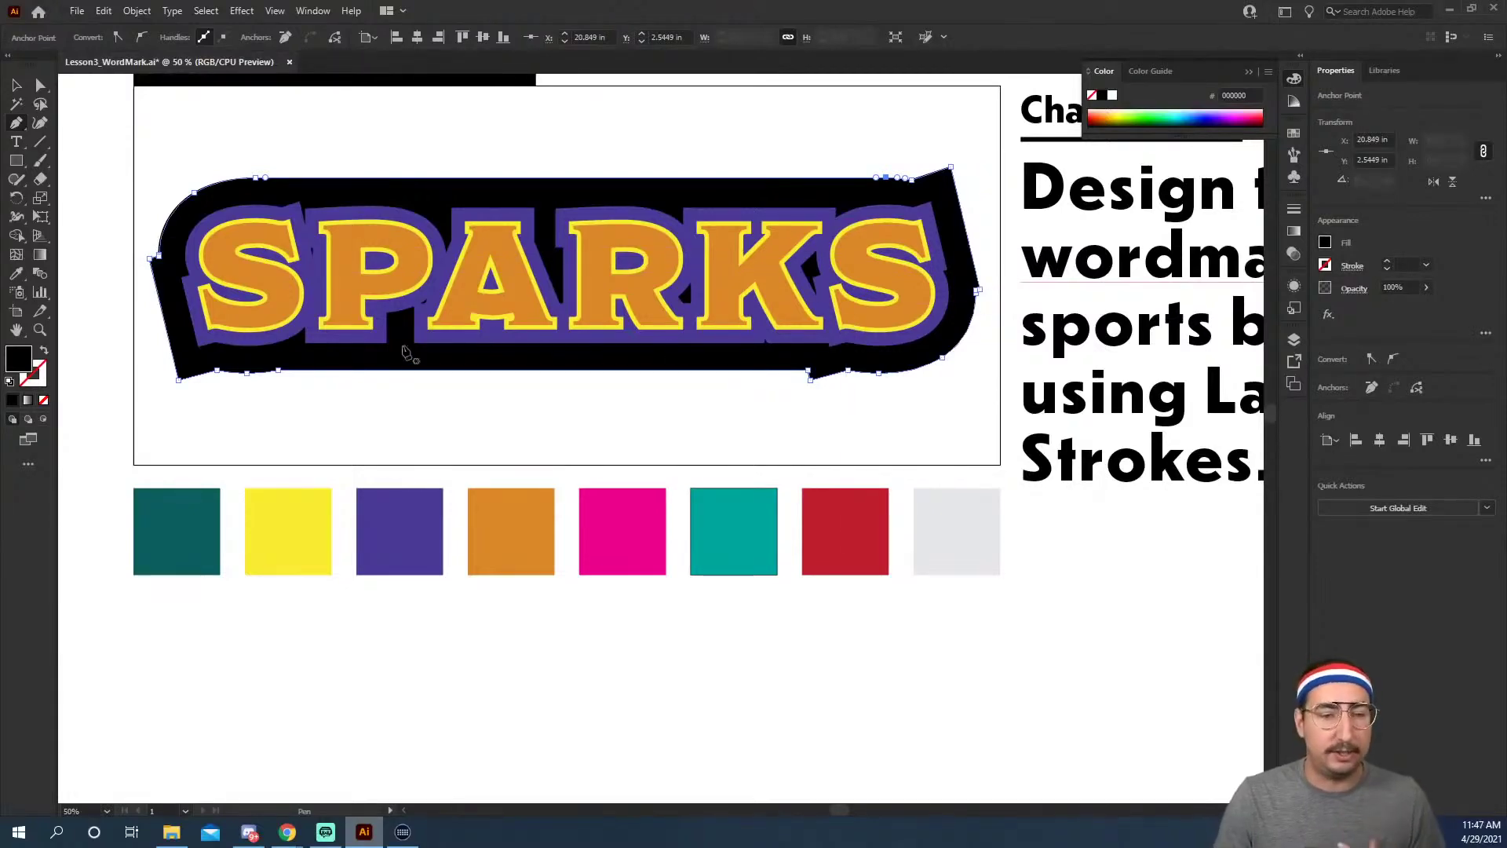
Delete the protruding corner anchor points on the black shape's lower edge near the last S.
{"action": "left_click", "coordinate": [246, 374]}
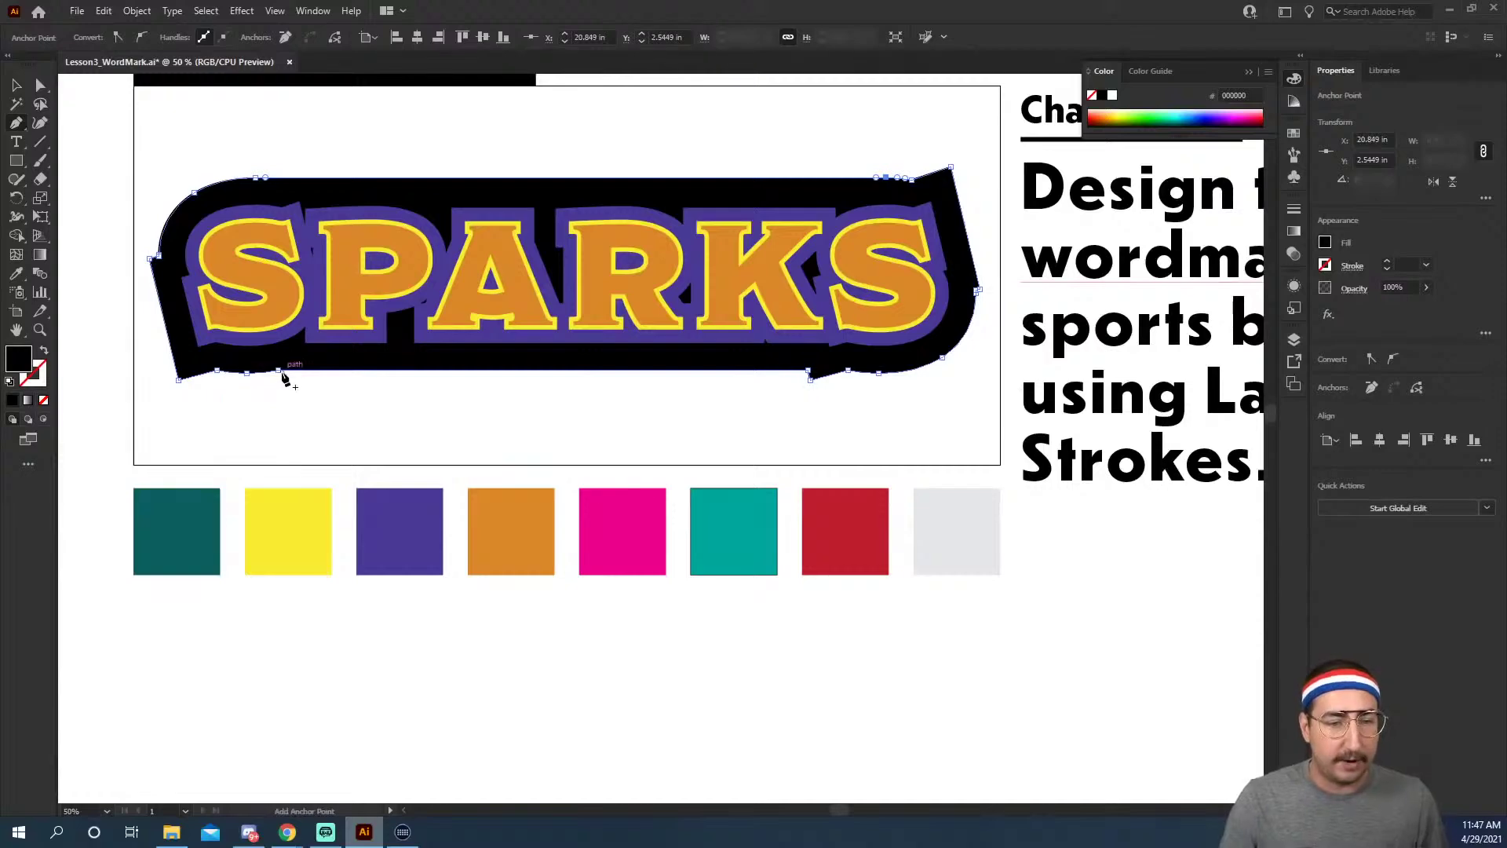
{"action": "left_click", "coordinate": [812, 381]}
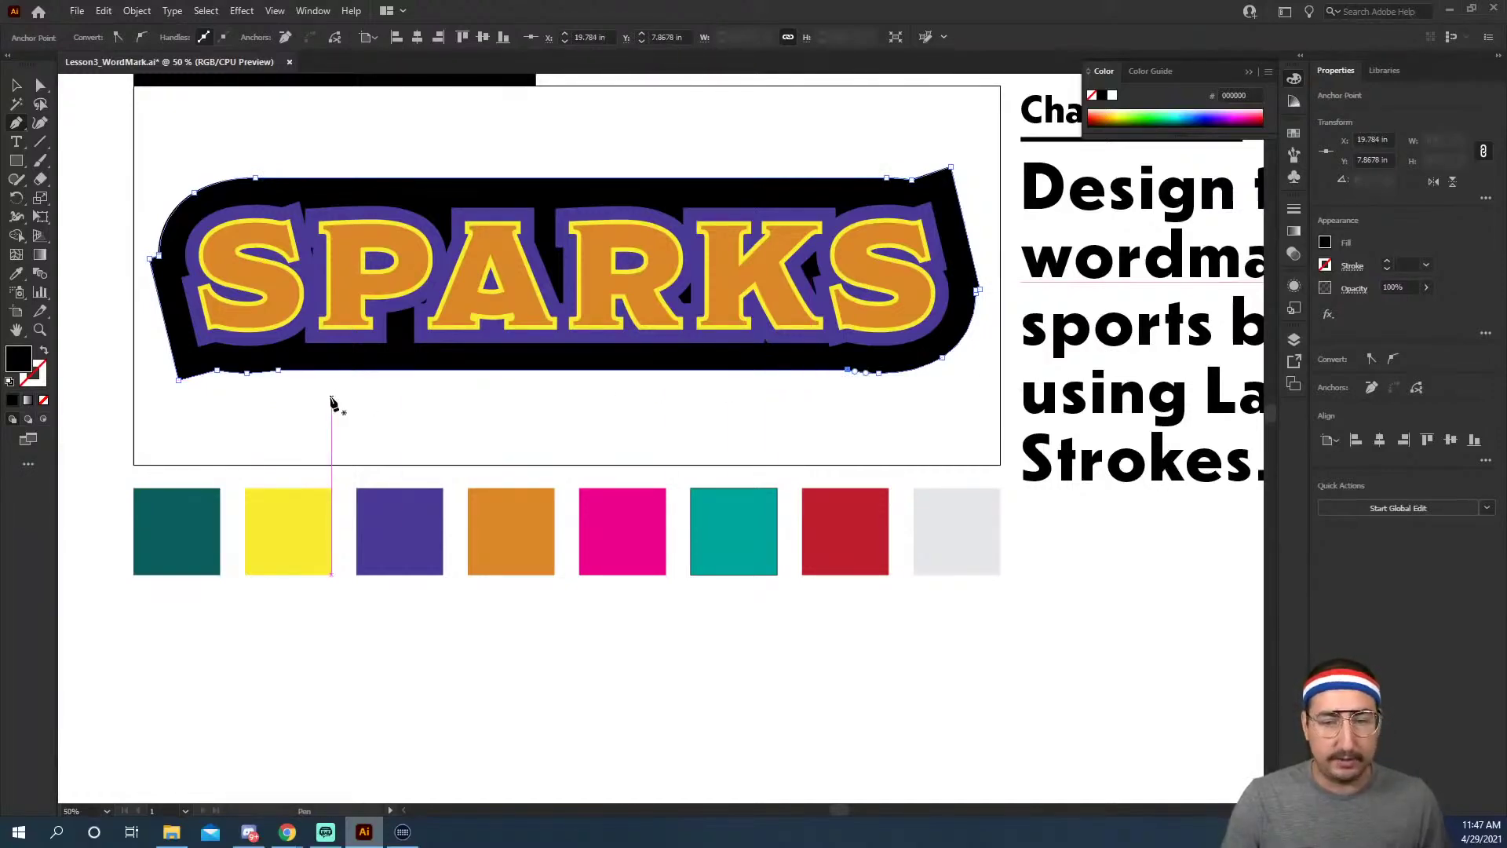
{"action": "key", "text": "v"}
{"action": "left_click", "coordinate": [606, 430]}
Duplicate the complete layered SPARKS wordmark into the empty space below the color palette.
{"action": "key", "text": "z"}
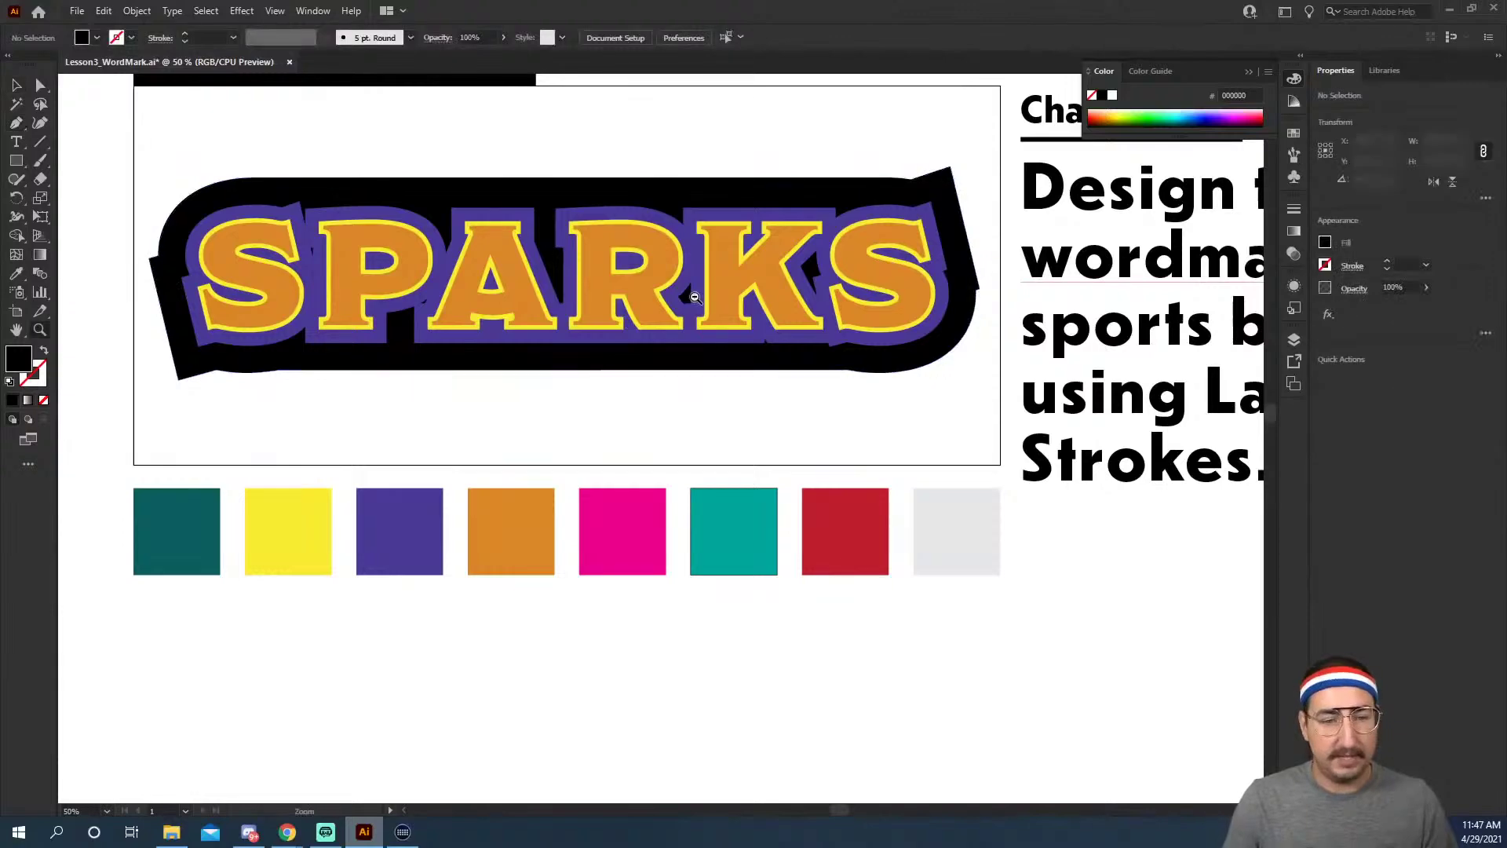
{"action": "left_click", "coordinate": [600, 323], "text": "alt"}
{"action": "scroll", "coordinate": [601, 322], "scroll_direction": "down", "scroll_amount": 2}
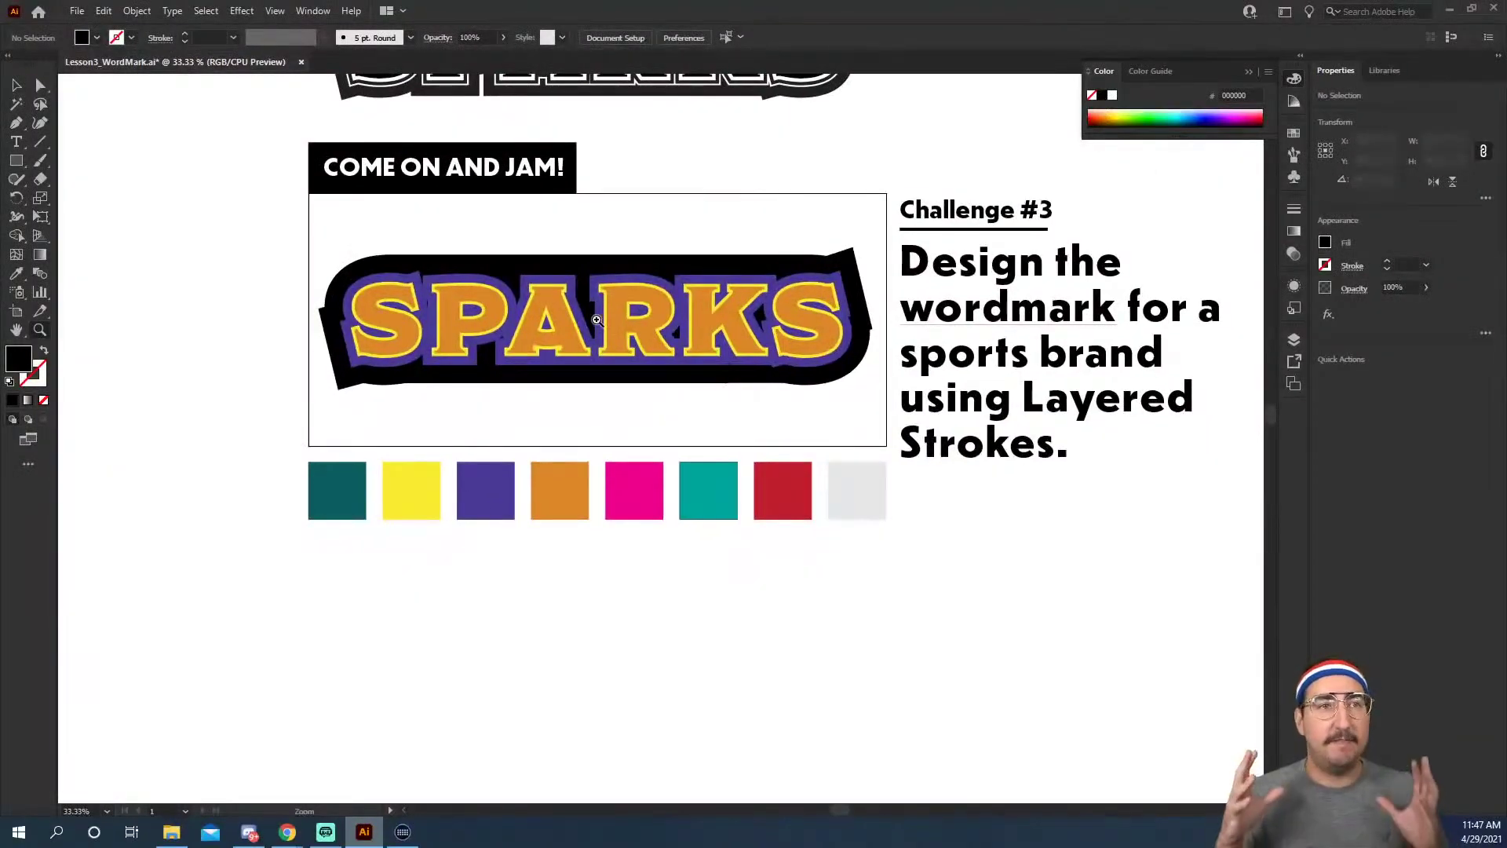
{"action": "key", "text": "v"}
{"action": "left_click_drag", "start_coordinate": [346, 227], "coordinate": [716, 389]}
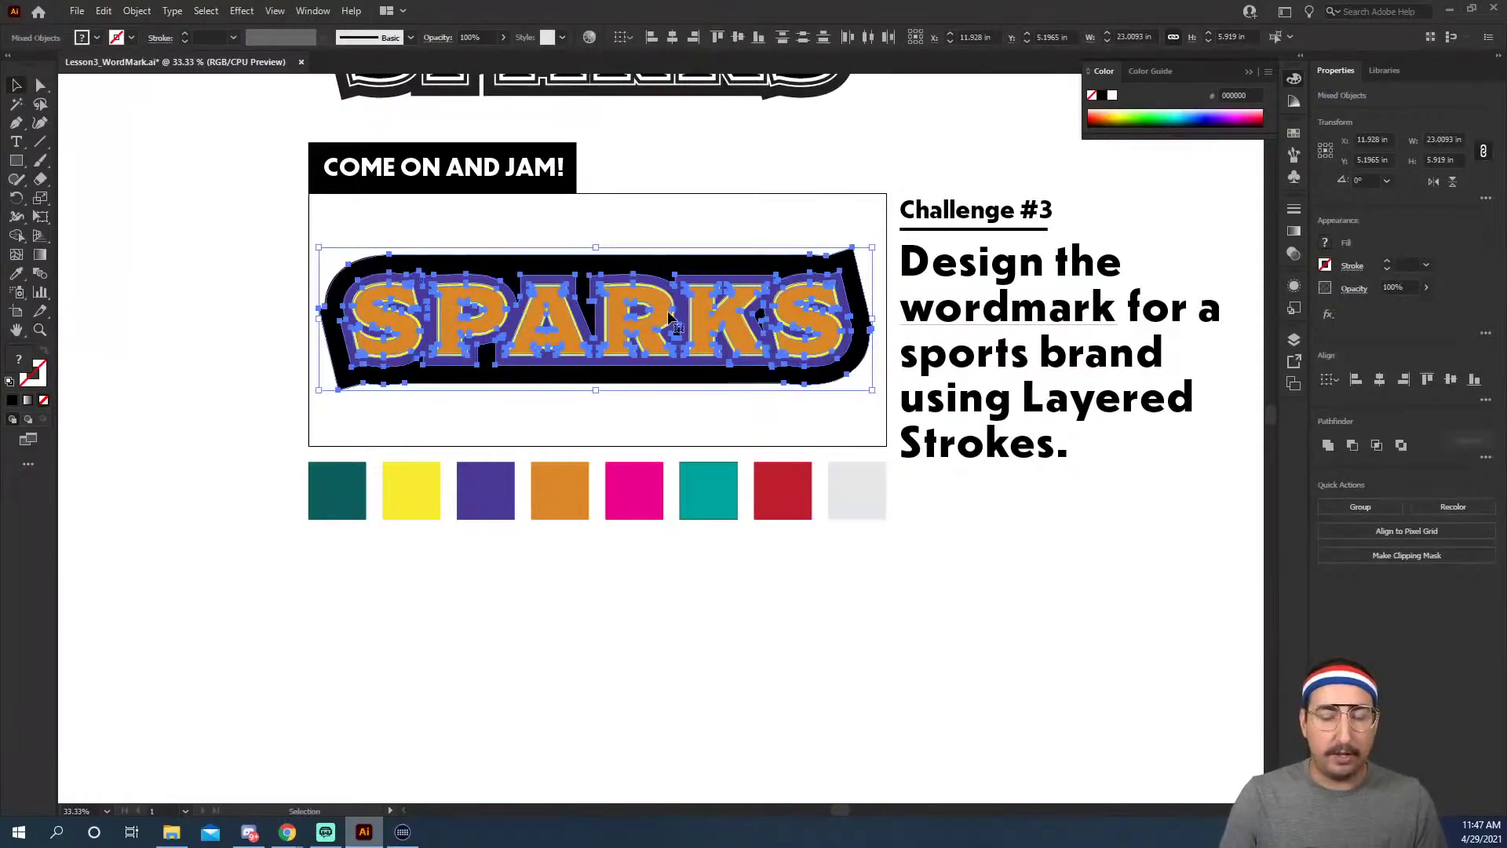
{"action": "scroll", "coordinate": [533, 227], "scroll_direction": "down", "scroll_amount": 3}
{"action": "left_click_drag", "start_coordinate": [663, 165], "coordinate": [667, 545]}
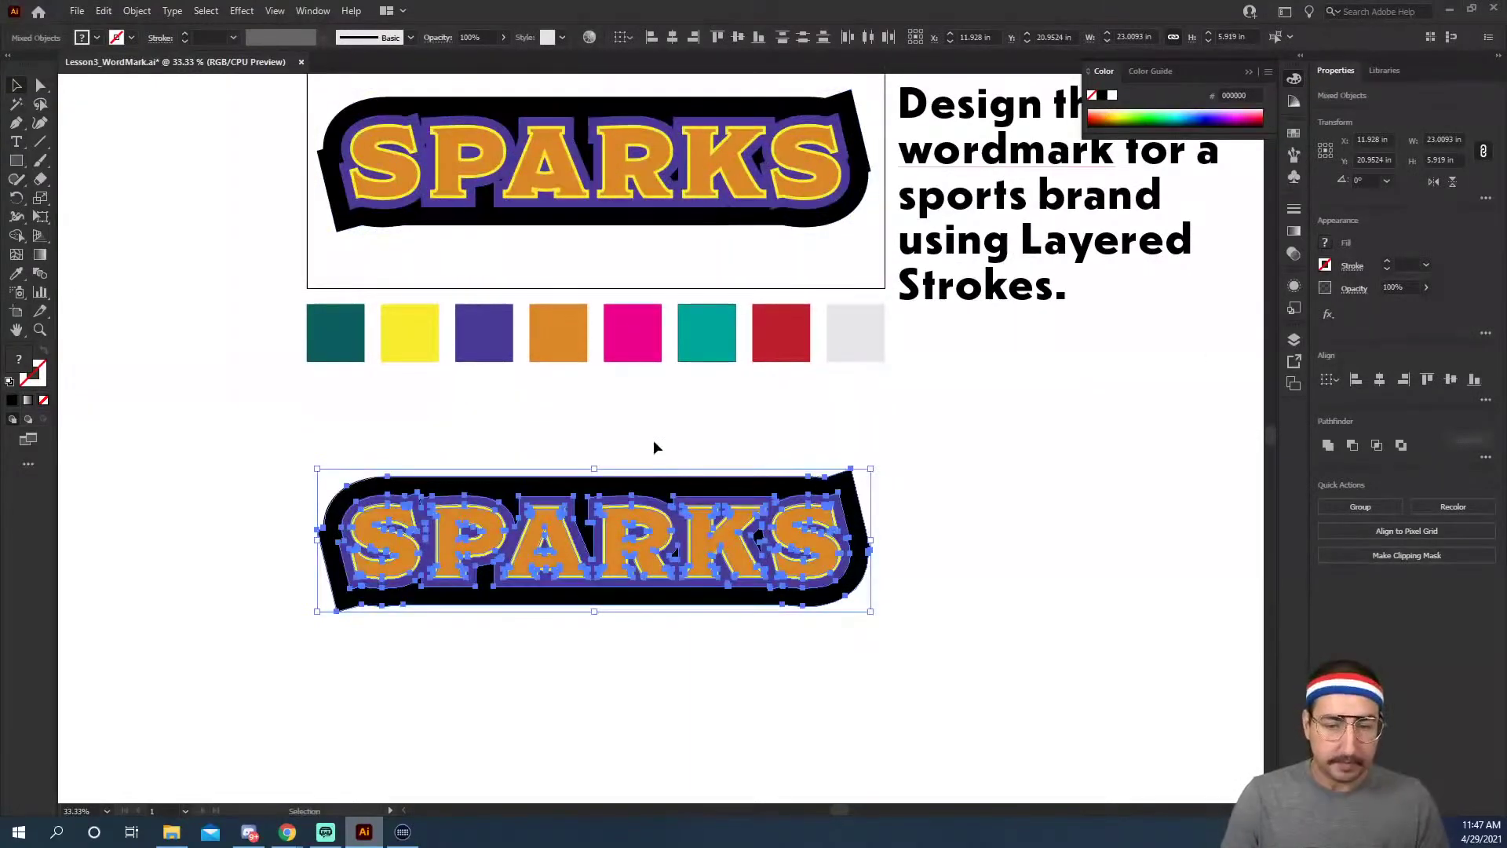
Fill the duplicate's black outermost shape with the purple sampled from its neighboring layer.
{"action": "left_click", "coordinate": [683, 612], "text": "ctrl"}
{"action": "left_click", "coordinate": [683, 612], "text": "ctrl"}
{"action": "left_click_drag", "start_coordinate": [524, 316], "coordinate": [649, 241]}
{"action": "key", "text": "a"}
{"action": "left_click", "coordinate": [636, 220]}
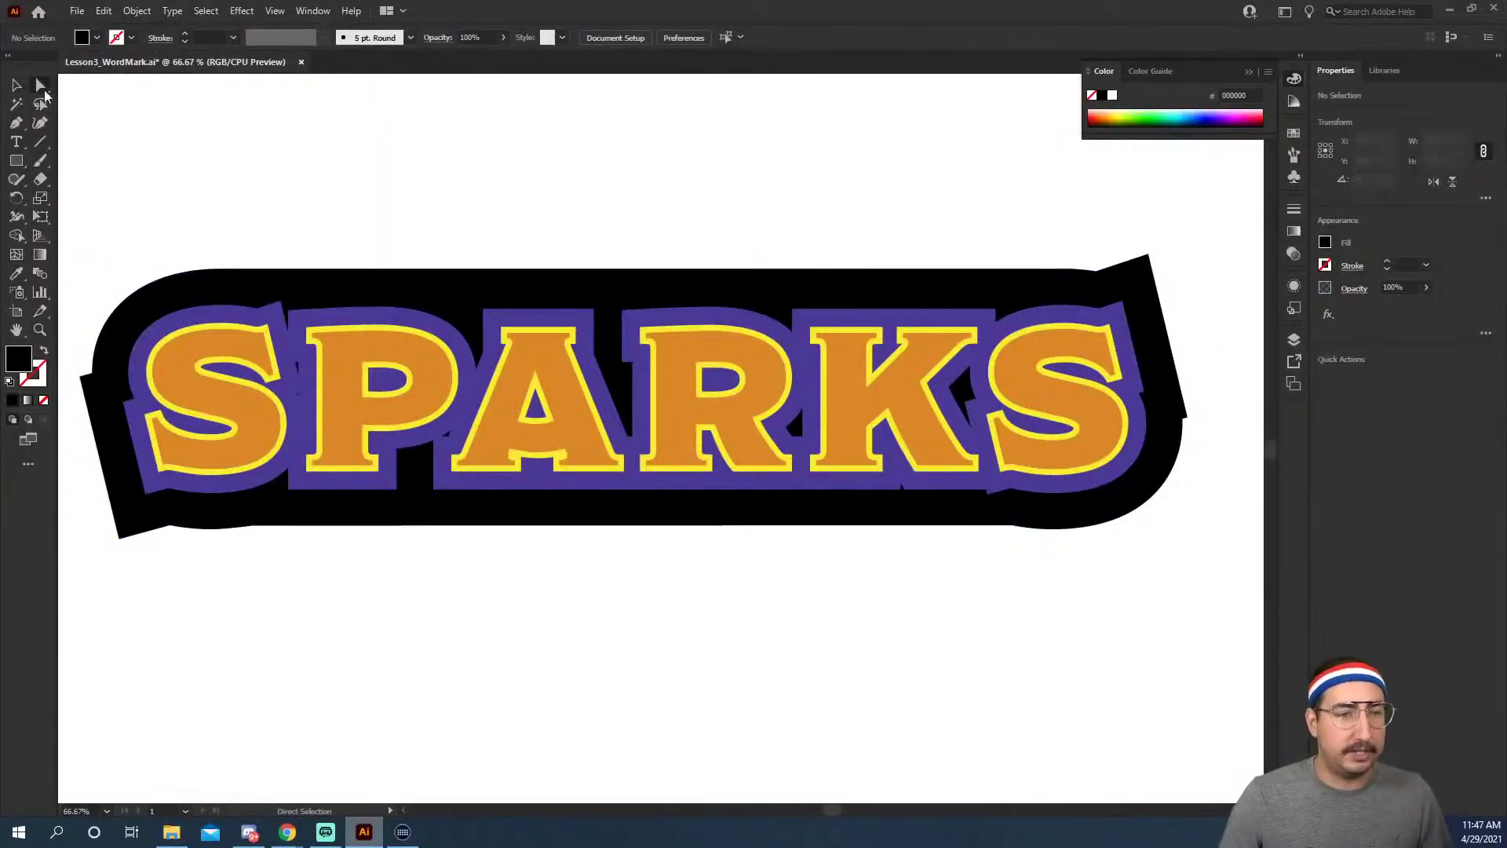
{"action": "left_click", "coordinate": [334, 290]}
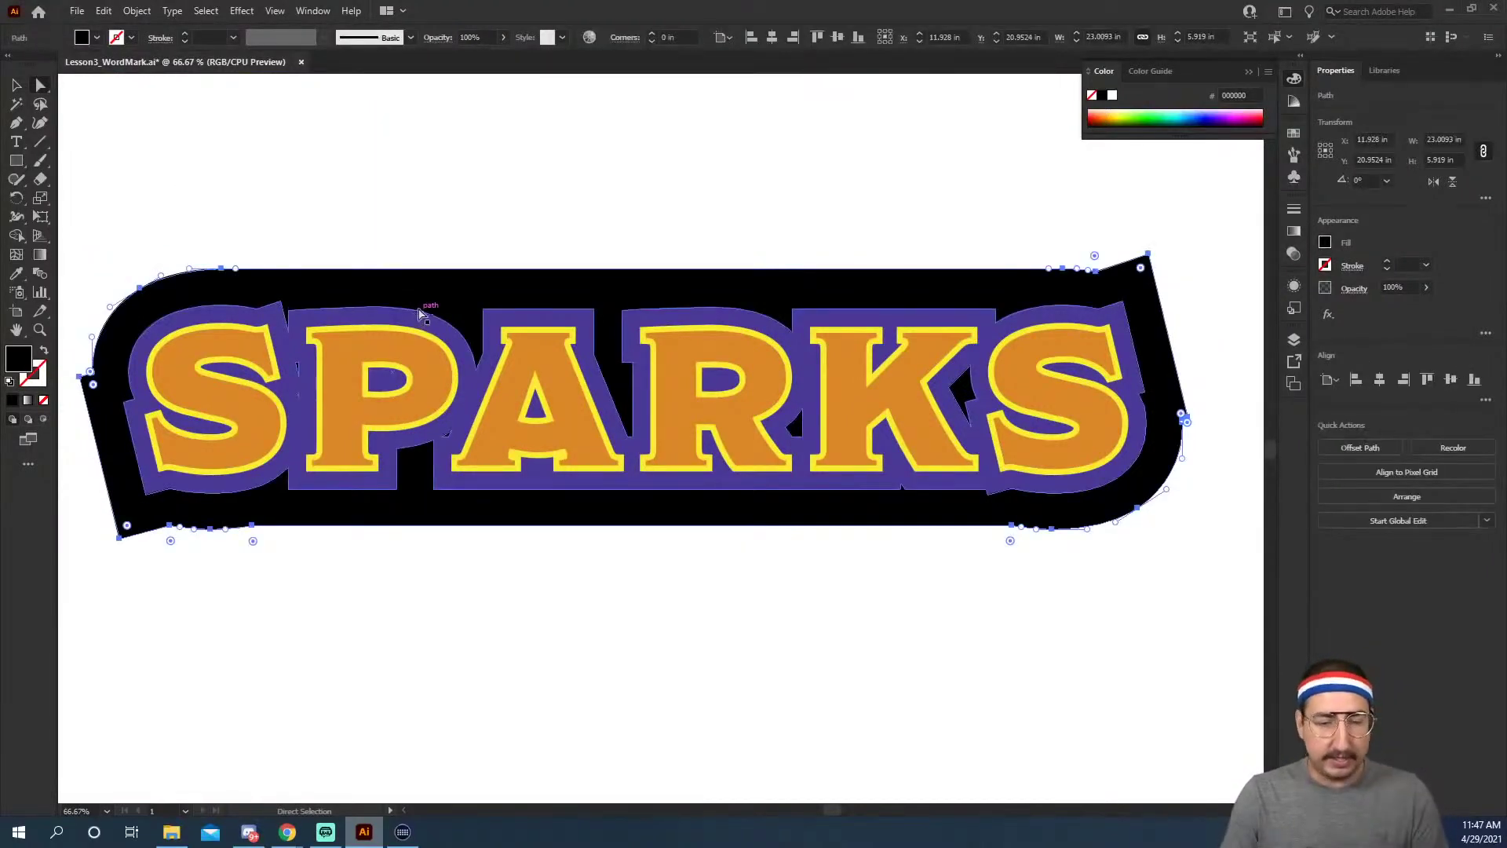
{"action": "key", "text": "i"}
{"action": "left_click", "coordinate": [375, 308]}
Fill the duplicate's inner purple offset shape with white sampled from the blank canvas.
{"action": "key", "text": "a"}
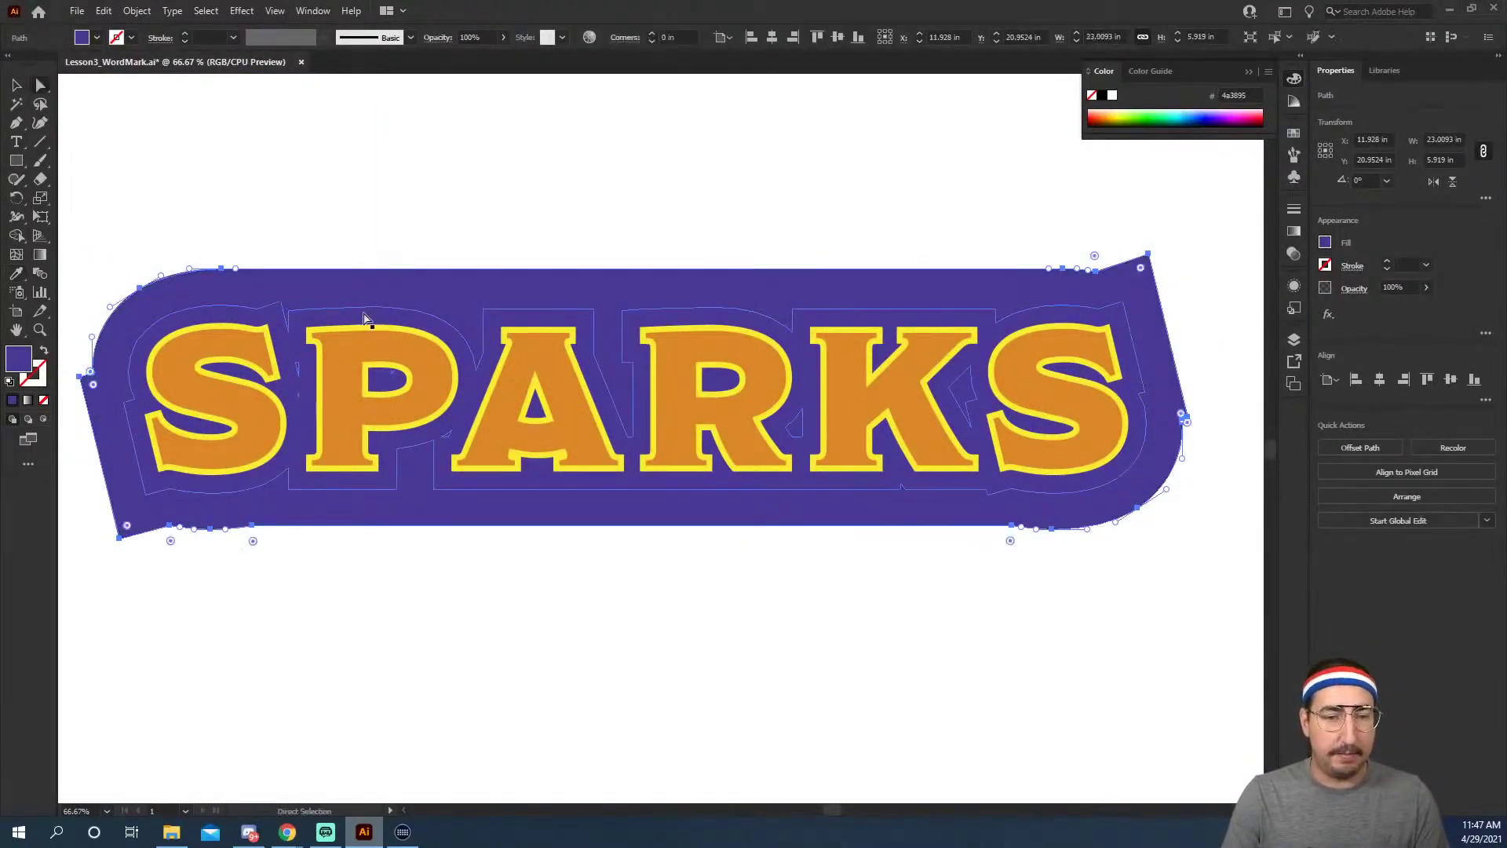
{"action": "left_click", "coordinate": [367, 316]}
{"action": "key", "text": "i"}
{"action": "left_click", "coordinate": [469, 207]}
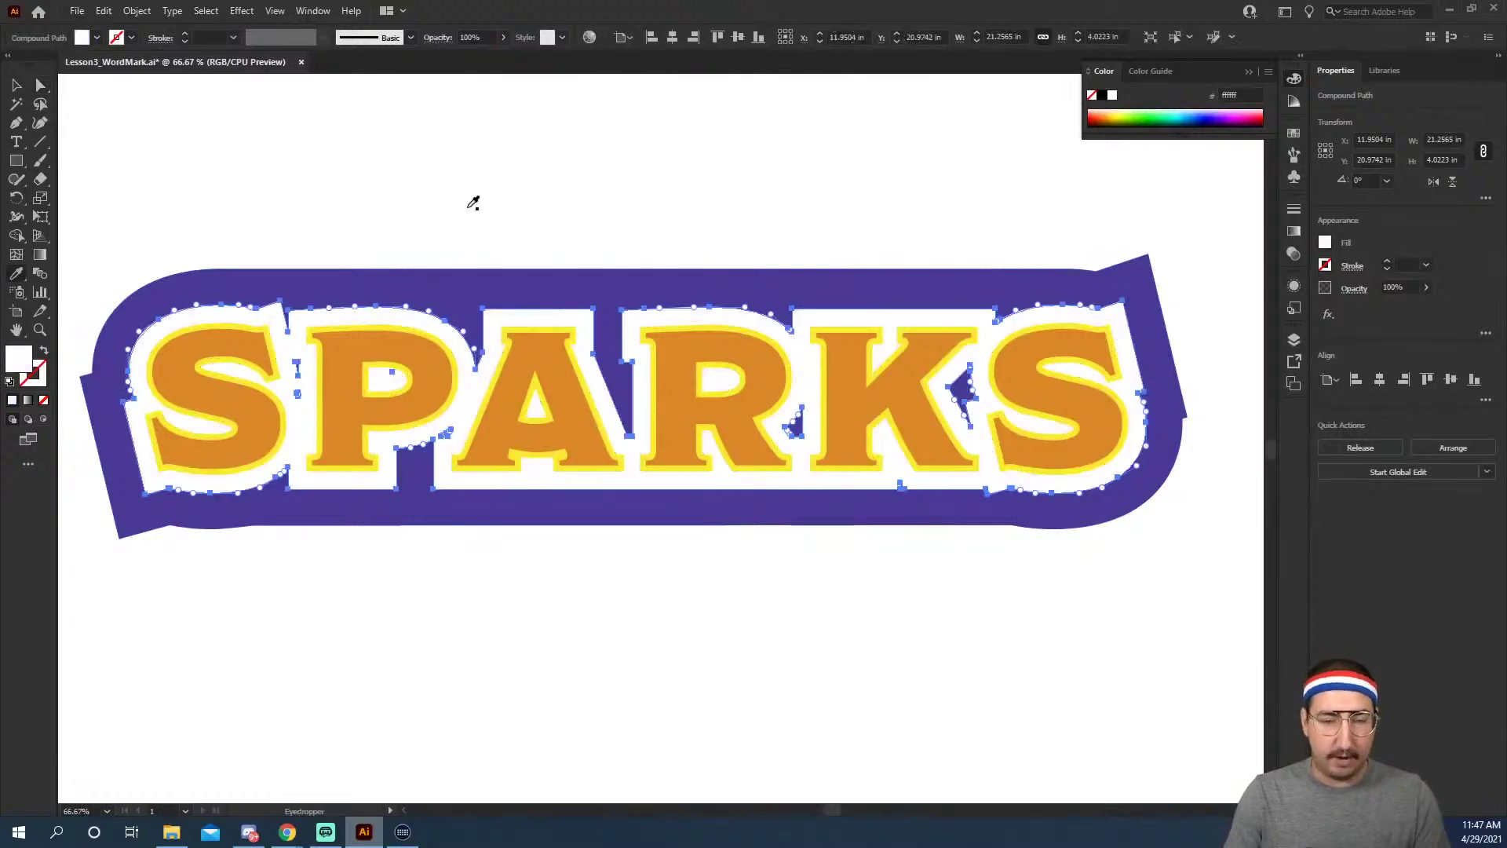
{"action": "key", "text": "v"}
{"action": "left_click", "coordinate": [473, 214]}
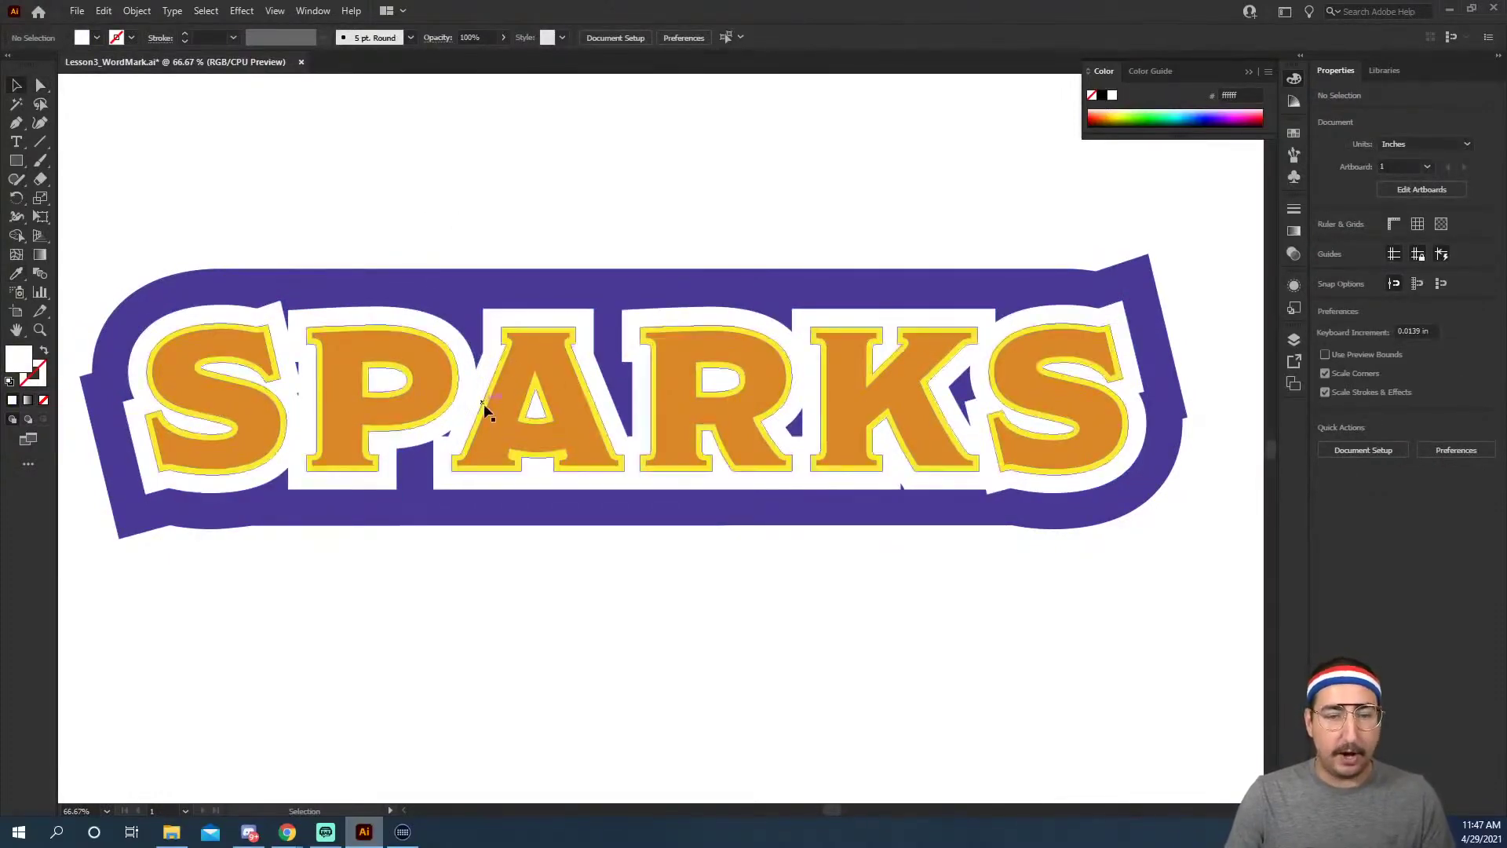
Change the yellow outline shape around the duplicate's lettering to a black fill.
{"action": "double_click", "coordinate": [549, 357]}
{"action": "double_click", "coordinate": [520, 300]}
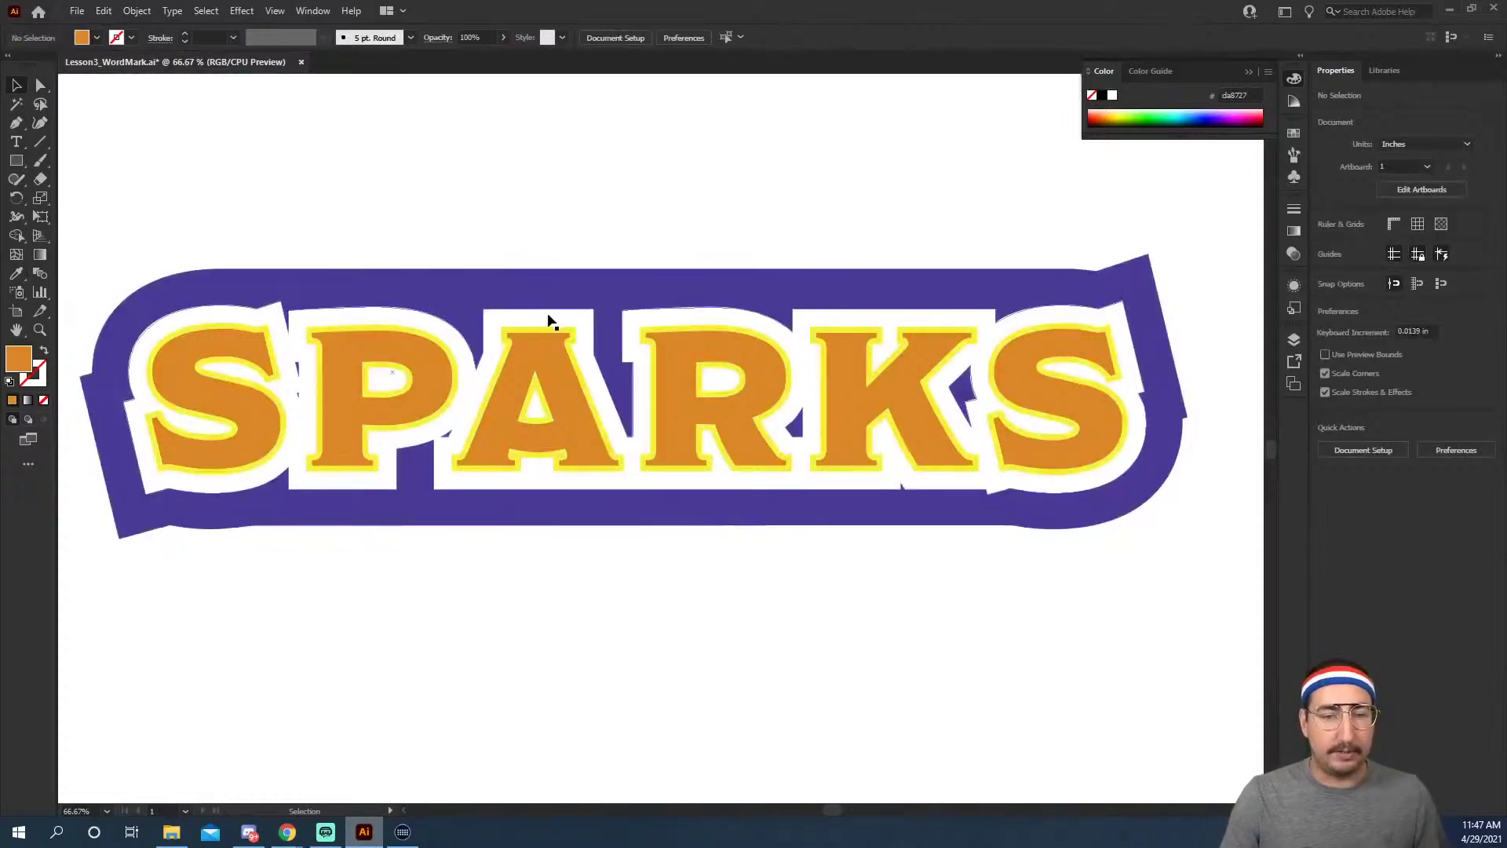
{"action": "left_click", "coordinate": [548, 329]}
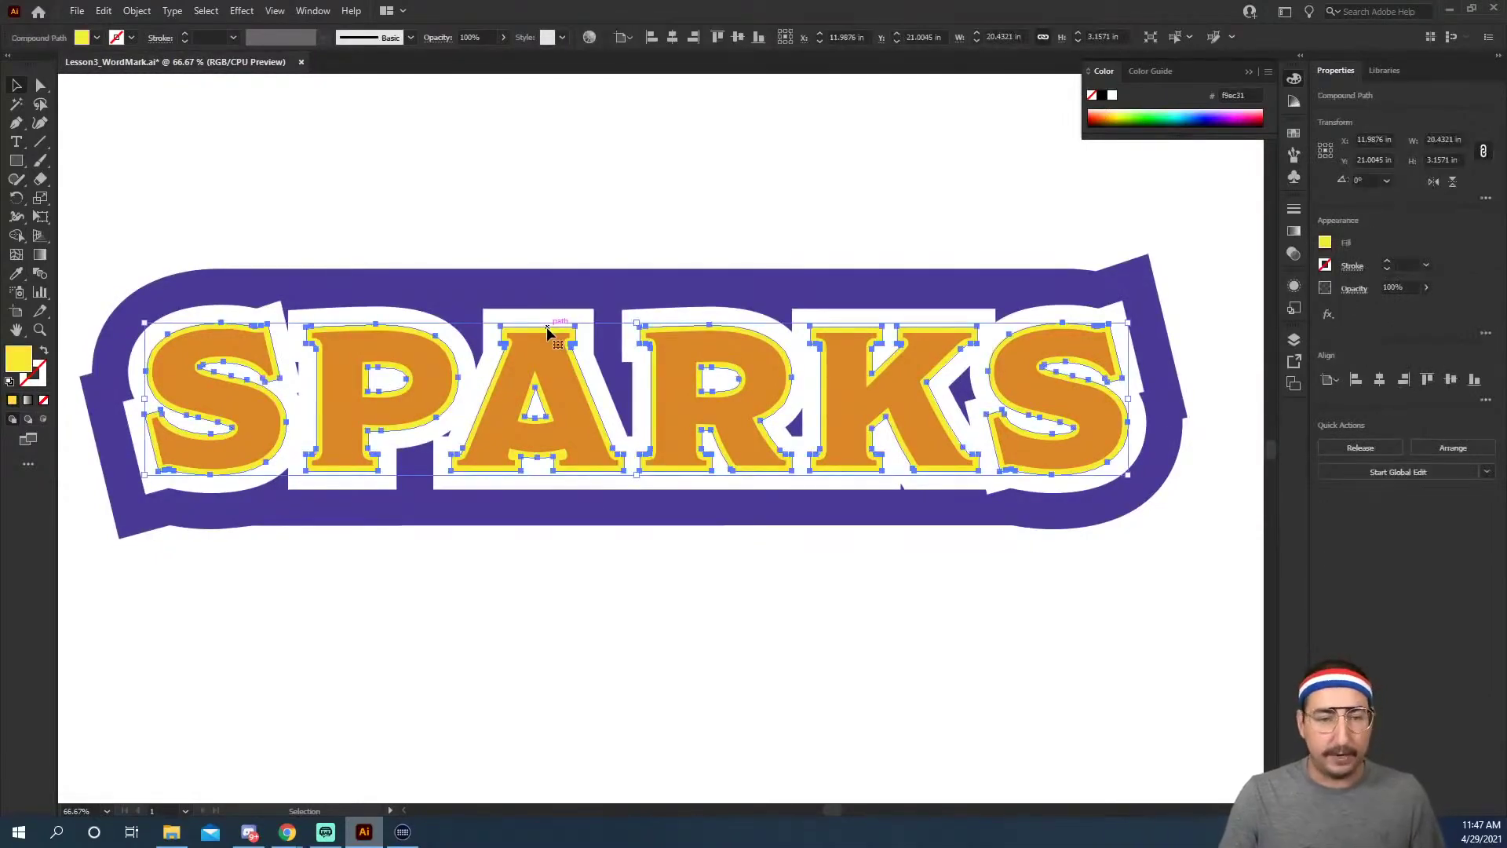
{"action": "left_click", "coordinate": [1102, 95]}
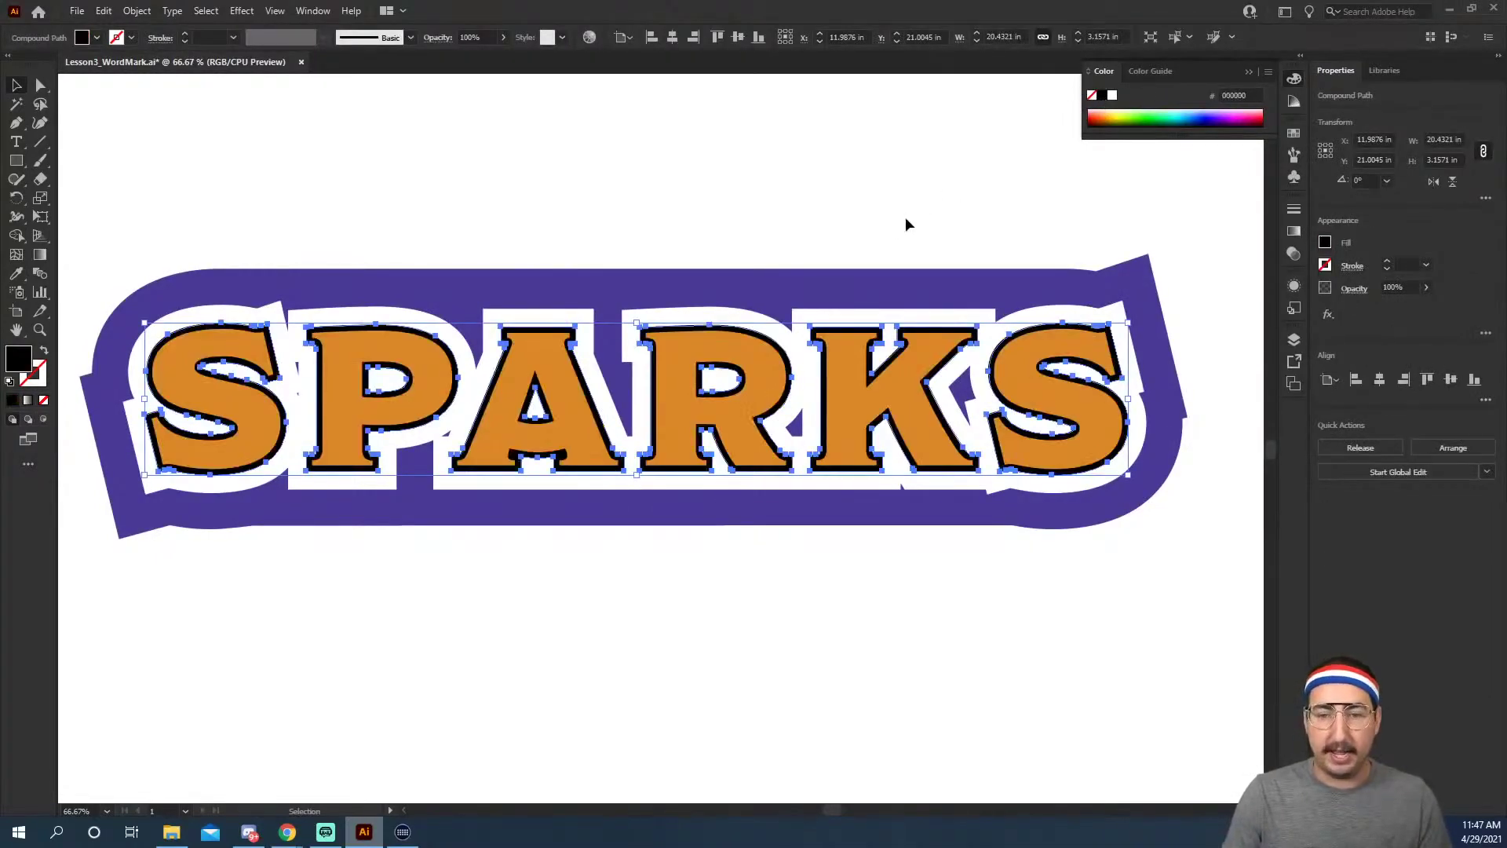
Fill the duplicate's orange lettering with the yellow sampled from the palette.
{"action": "left_click", "coordinate": [705, 345]}
{"action": "key", "text": "ctrl+minus"}
{"action": "key", "text": "ctrl+minus"}
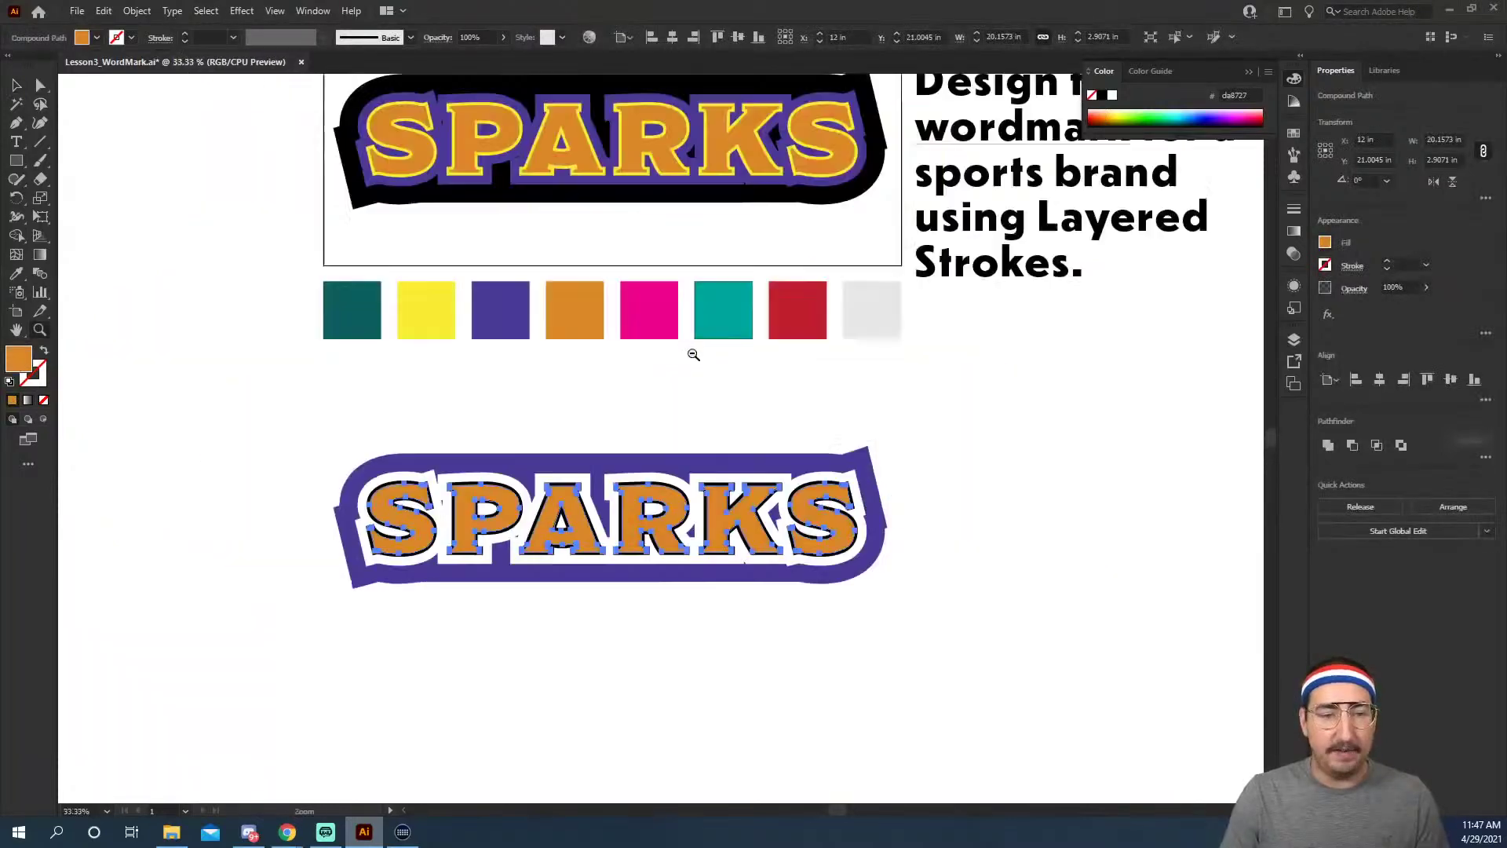
{"action": "key", "text": "i"}
{"action": "left_click", "coordinate": [421, 324]}
{"action": "key", "text": "v"}
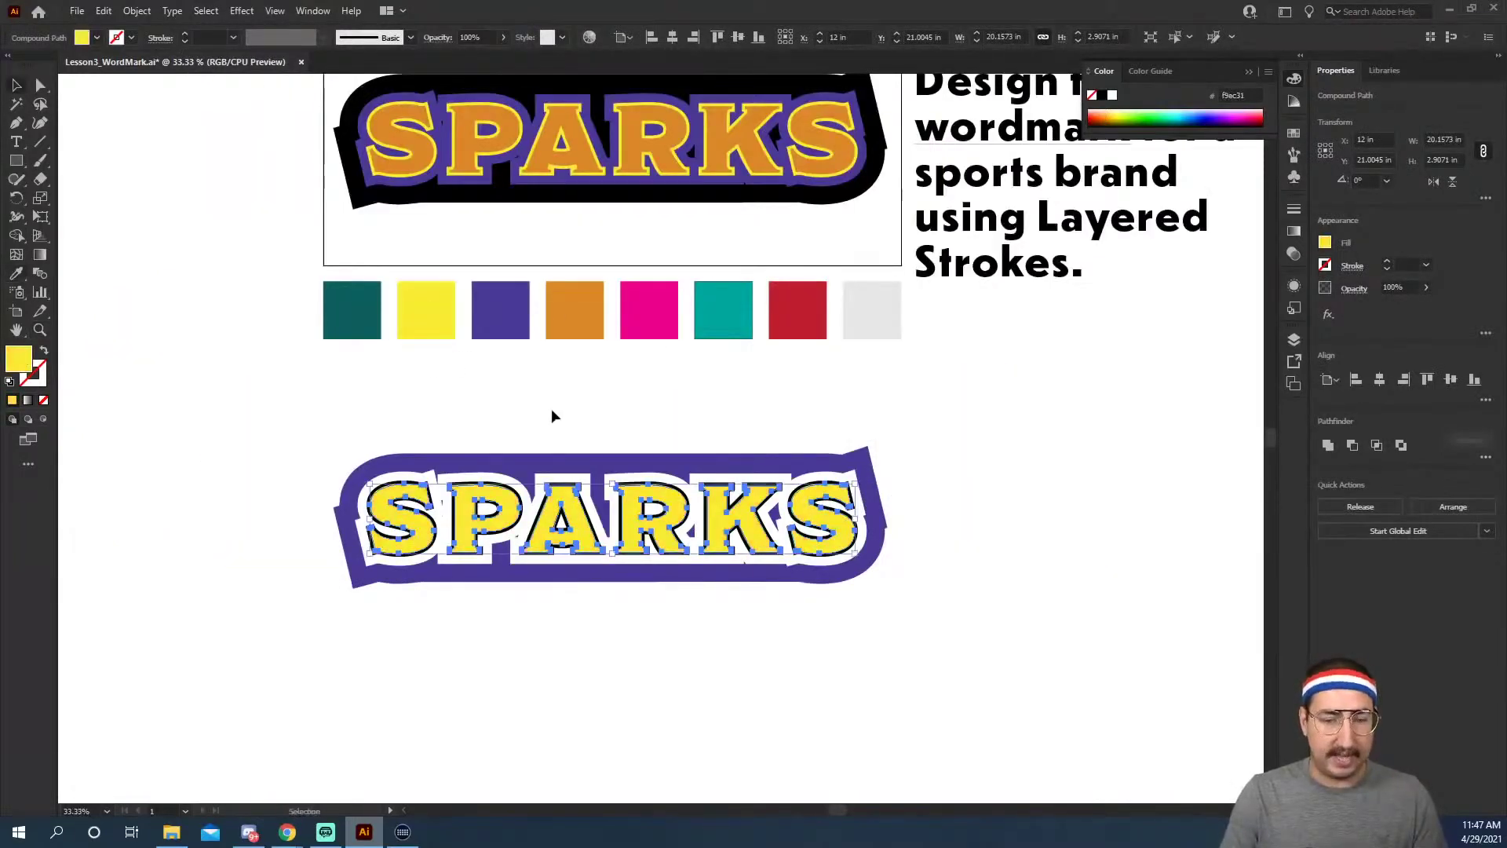
{"action": "left_click", "coordinate": [552, 412]}
Examine the duplicate wordmark's paths in outline view, and return to the colored preview.
{"action": "key", "text": "z"}
{"action": "left_click", "coordinate": [700, 509]}
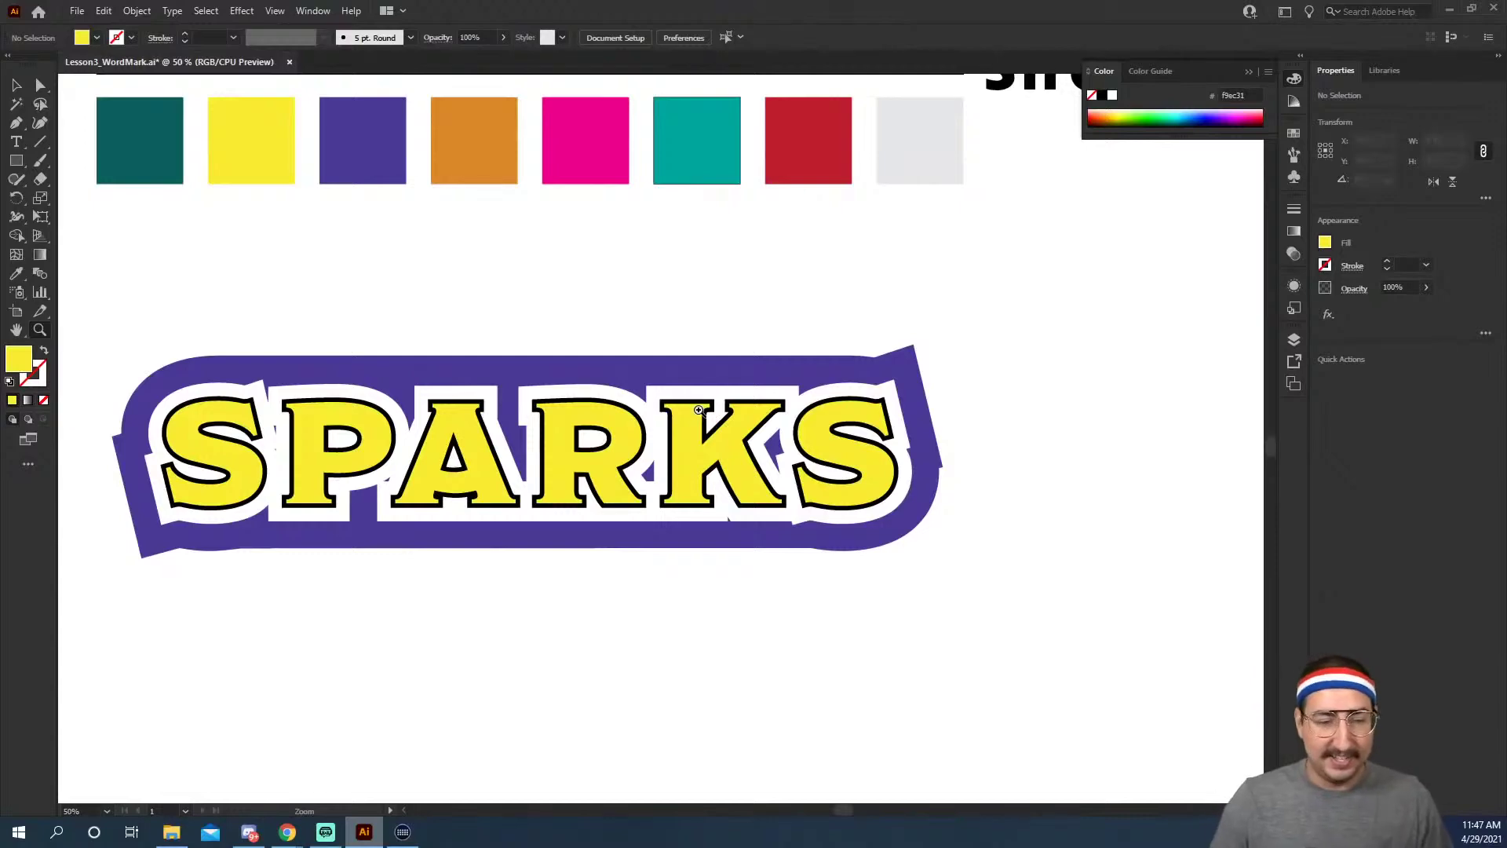
{"action": "key", "text": "ctrl+y"}
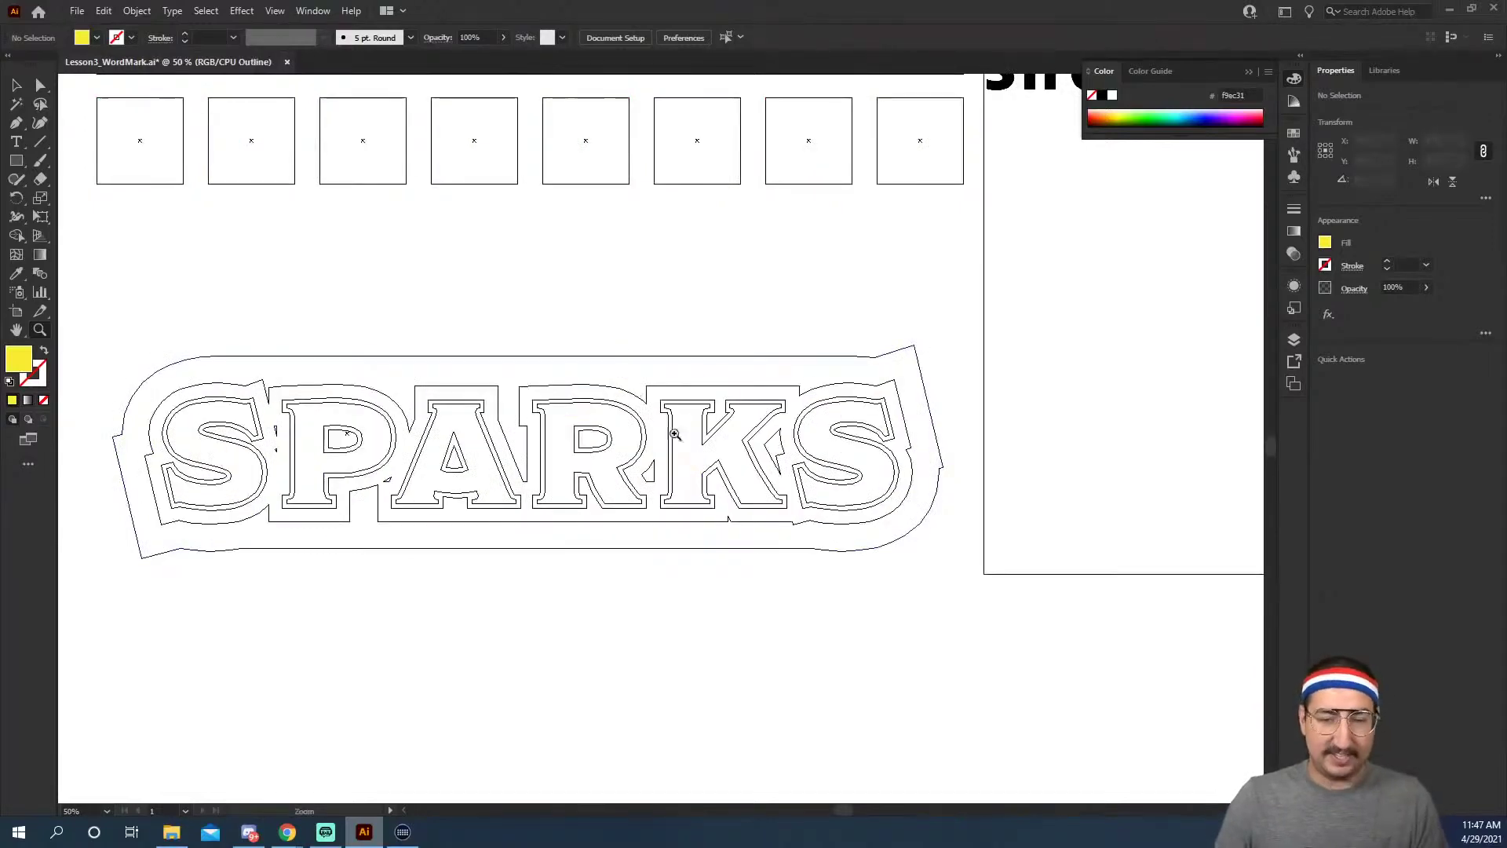
{"action": "key", "text": "ctrl+y"}
Select all the layered shapes of the recolored duplicate wordmark.
{"action": "key", "text": "v"}
{"action": "left_click_drag", "start_coordinate": [148, 302], "coordinate": [1065, 598]}
{"action": "left_click_drag", "start_coordinate": [252, 304], "coordinate": [798, 619]}
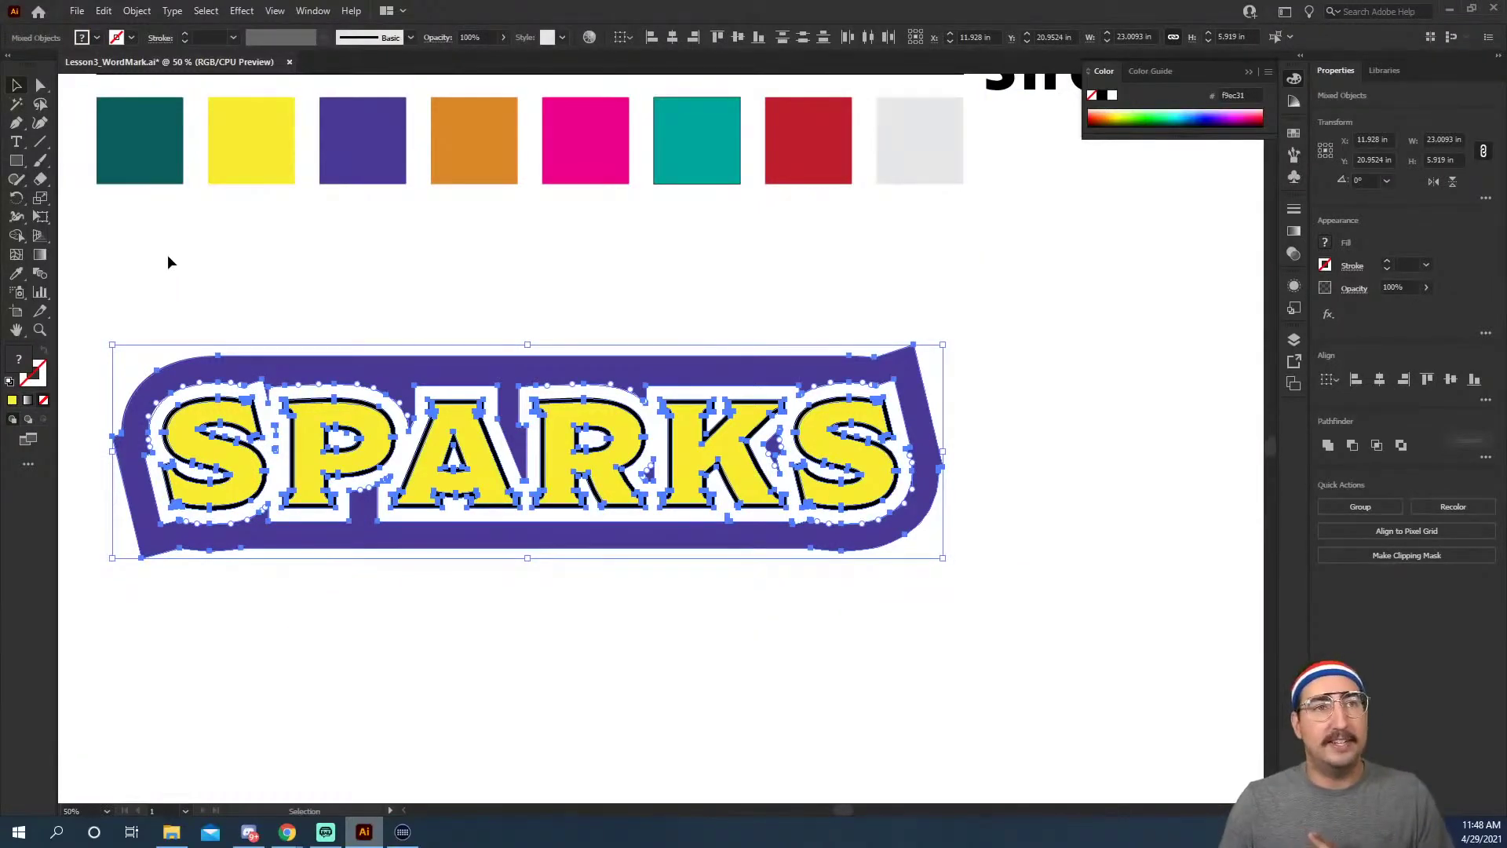
Shear the recolored duplicate wordmark horizontally so all its layers slant forward, and deselect it.
{"action": "left_click", "coordinate": [43, 222]}
{"action": "left_click", "coordinate": [44, 227]}
{"action": "left_click", "coordinate": [40, 202]}
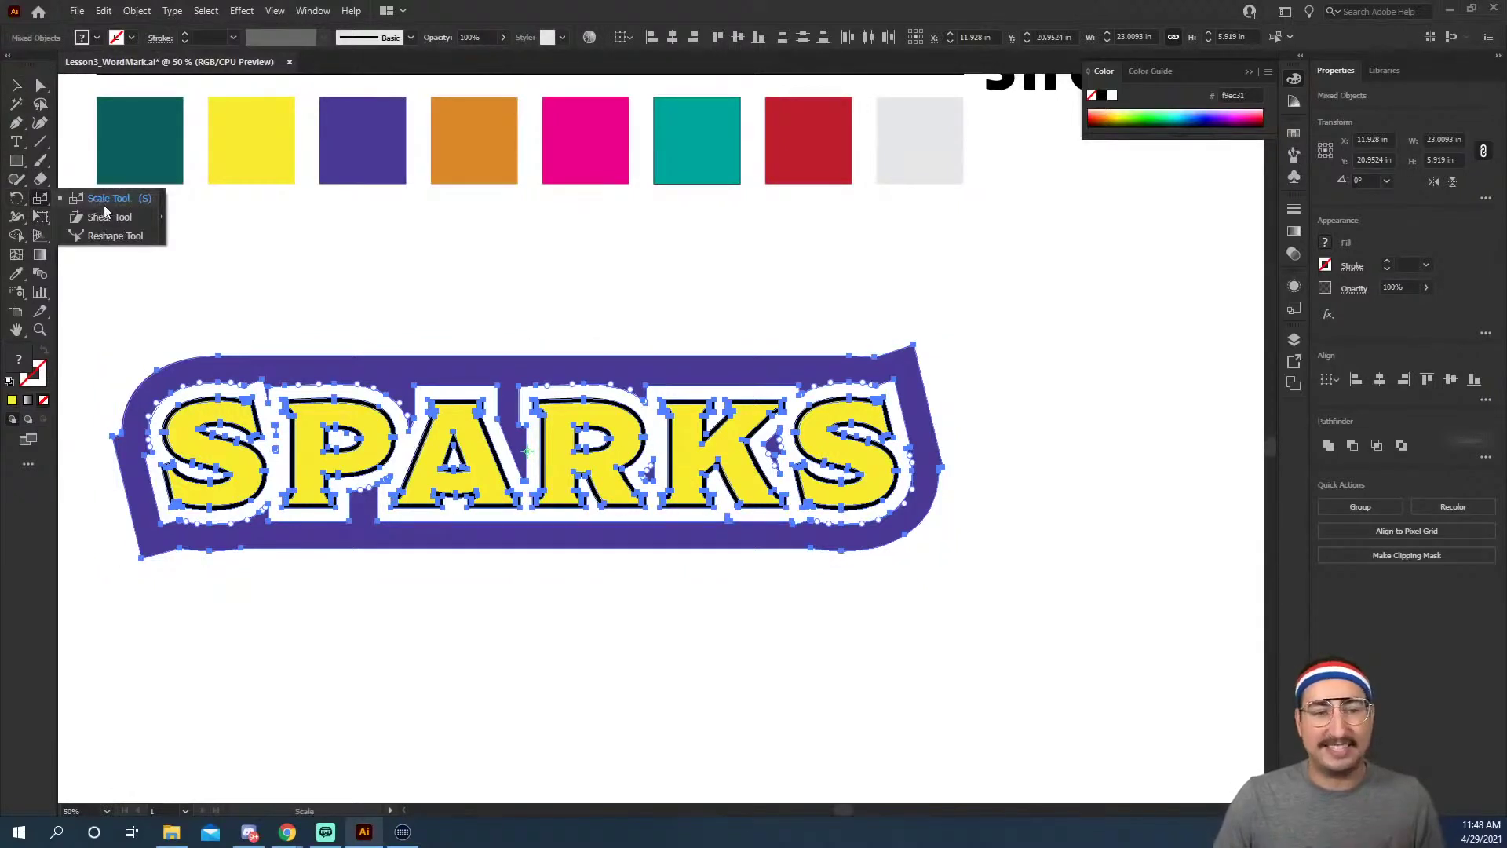
{"action": "left_click", "coordinate": [114, 214]}
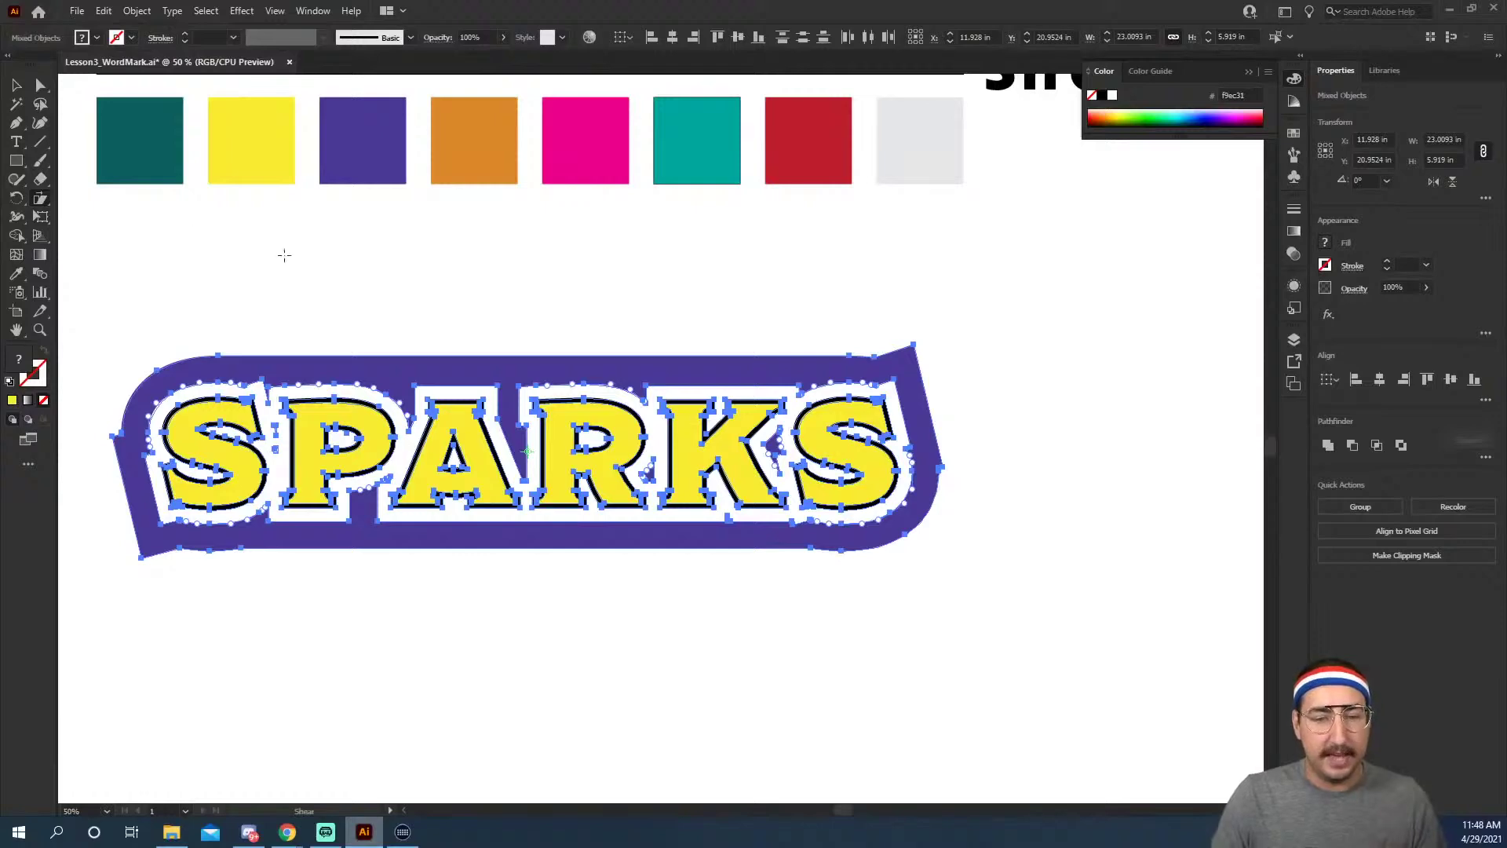
{"action": "left_click_drag", "start_coordinate": [385, 263], "coordinate": [464, 257]}
{"action": "key", "text": "ctrl+shift+a"}
Shear the black layered-stroke SPARKS lettering above the banner horizontally into a forward slant.
{"action": "key", "text": "z"}
{"action": "left_click", "coordinate": [683, 495], "text": "alt"}
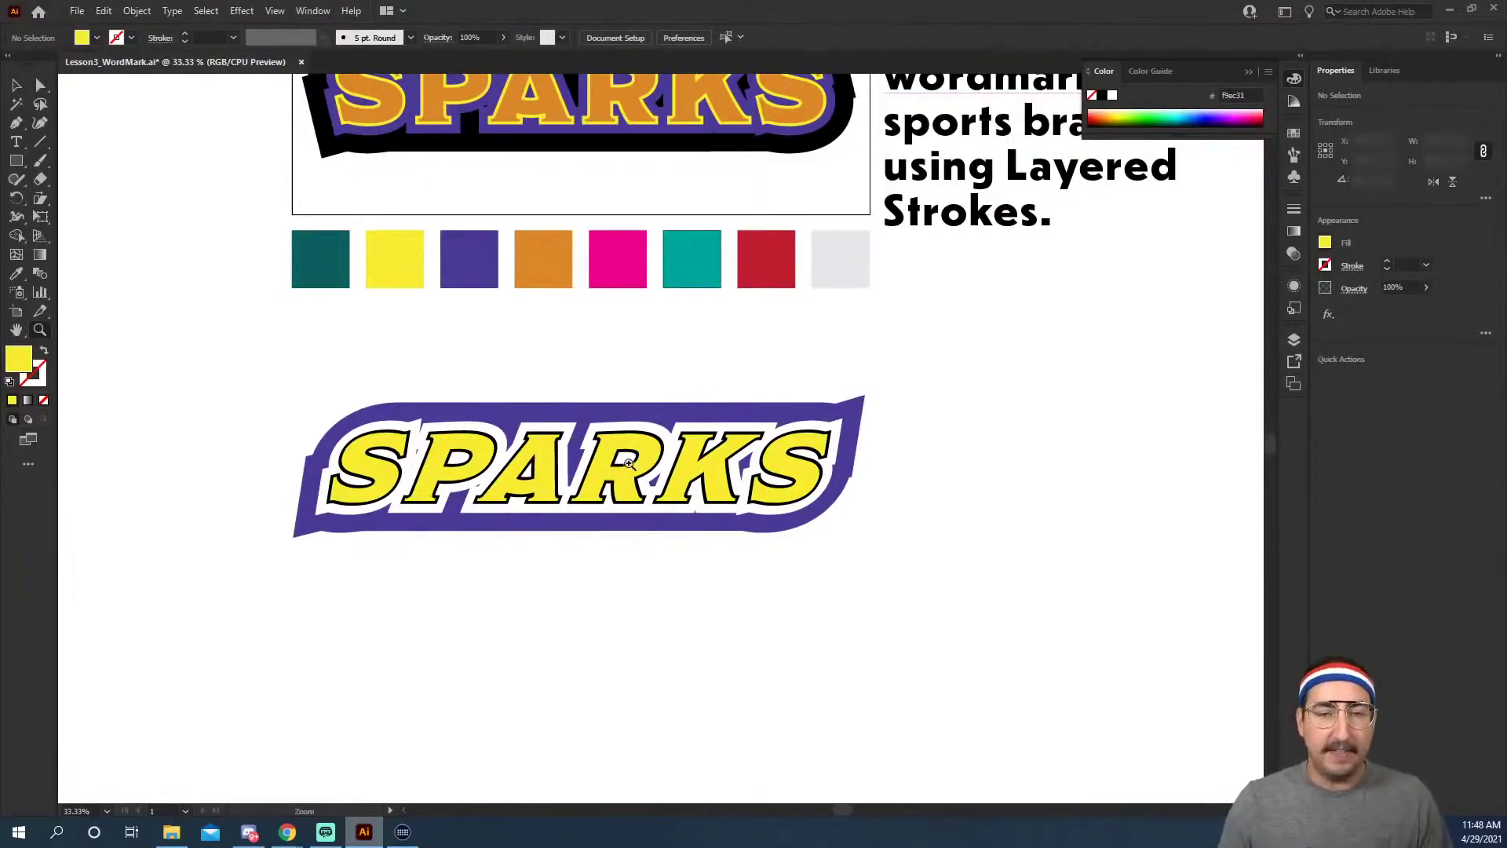
{"action": "scroll", "coordinate": [639, 270], "scroll_direction": "up", "scroll_amount": 5}
{"action": "scroll", "coordinate": [670, 390], "scroll_direction": "up", "scroll_amount": 3}
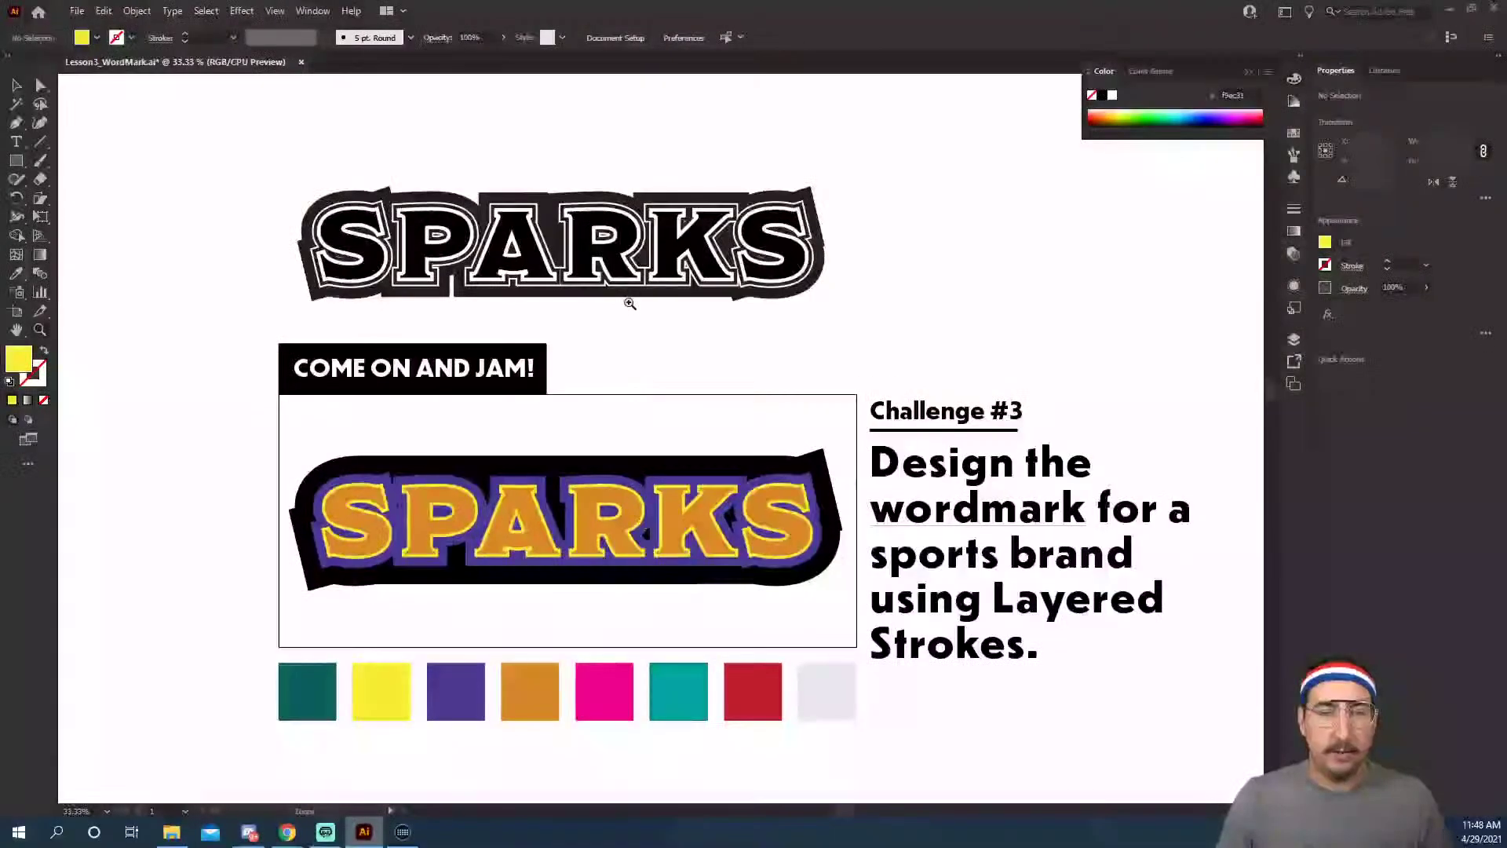
{"action": "left_click", "coordinate": [626, 296]}
{"action": "key", "text": "v"}
{"action": "left_click", "coordinate": [593, 375]}
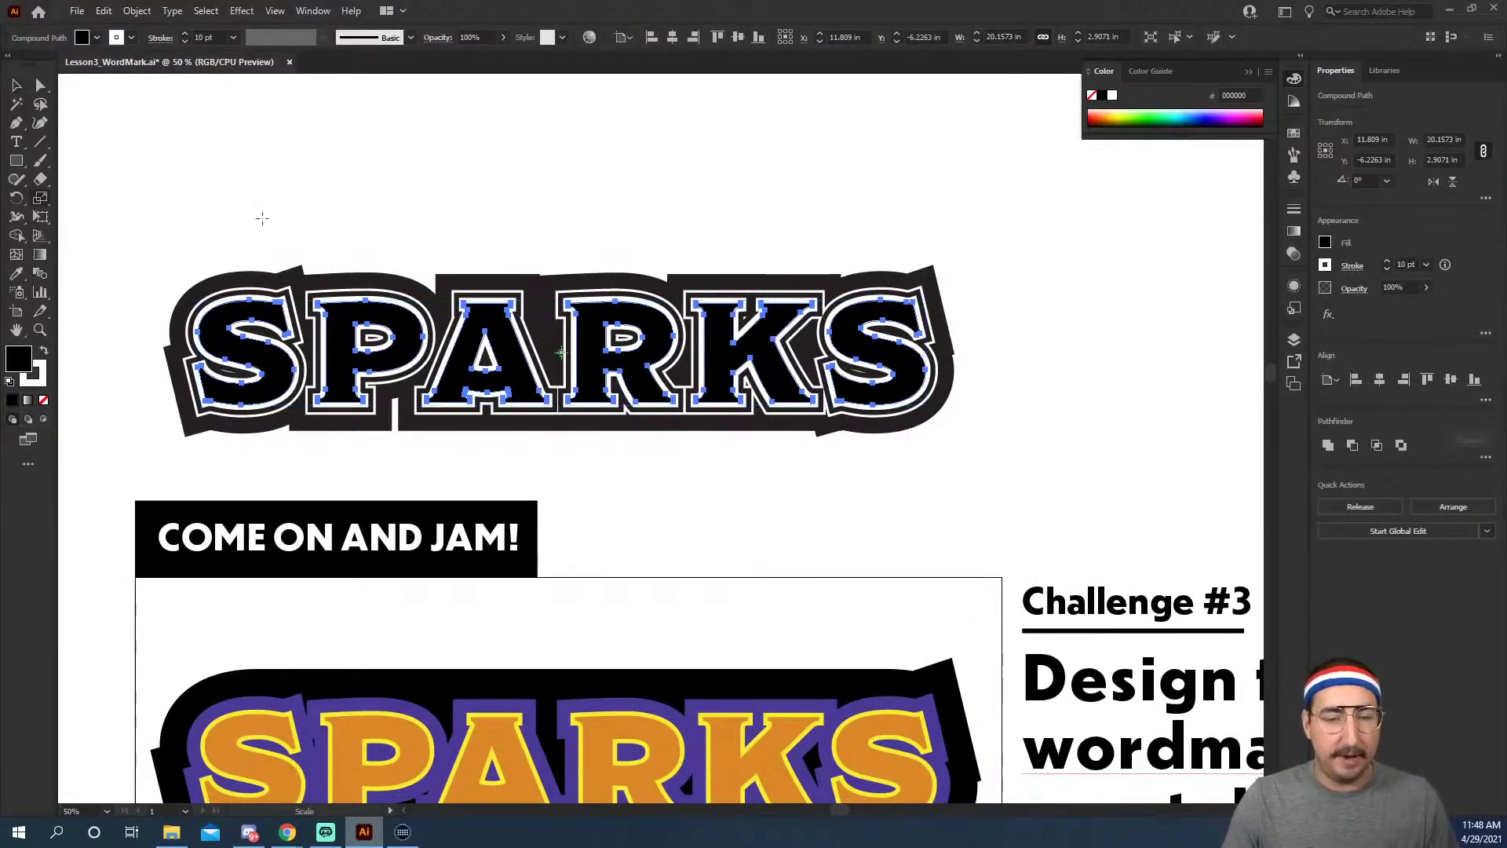
{"action": "left_click", "coordinate": [43, 200]}
{"action": "left_click", "coordinate": [110, 216]}
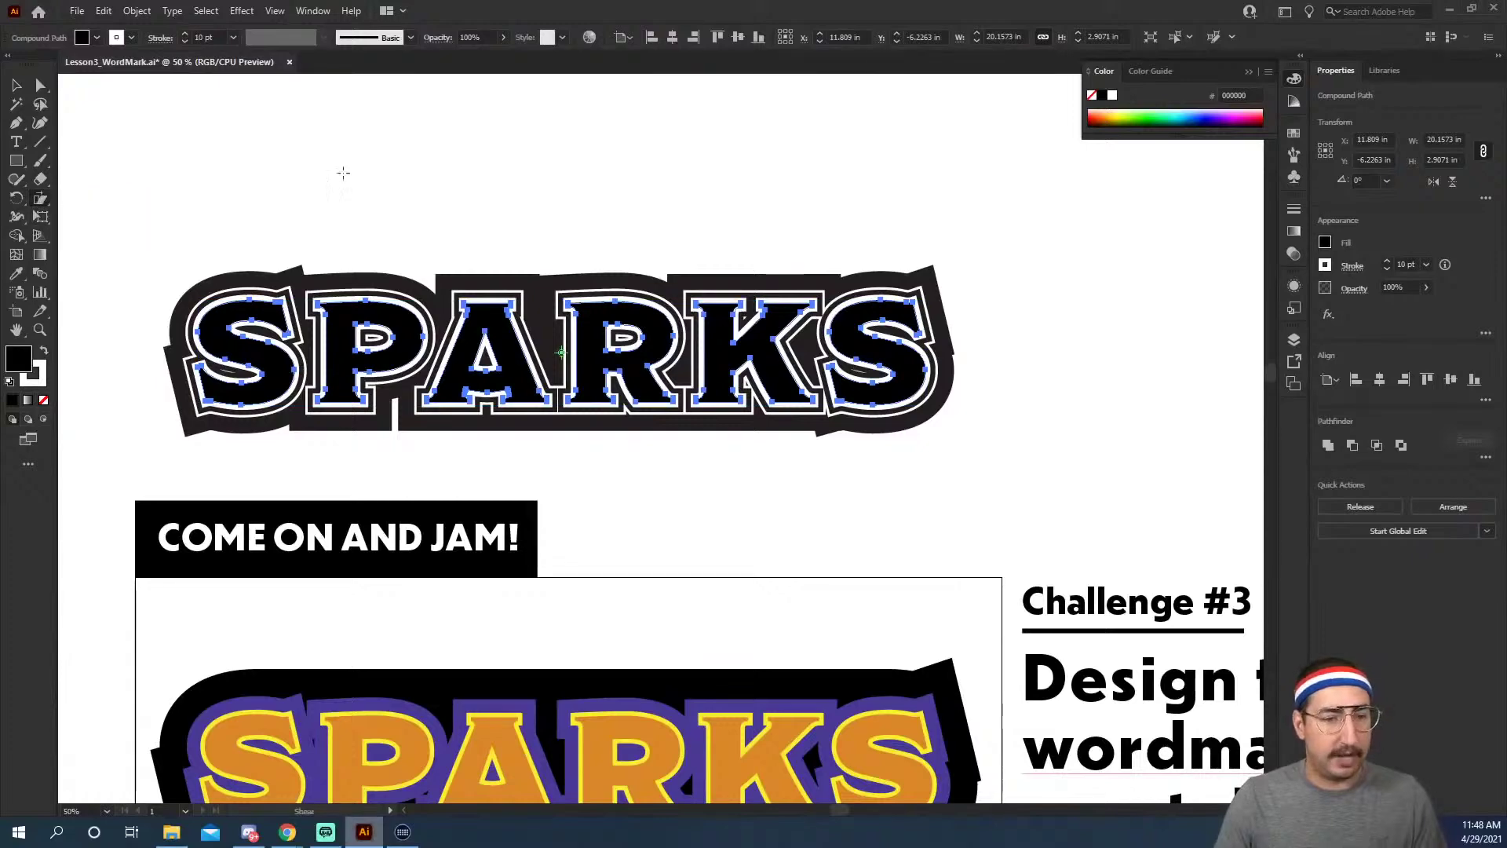
{"action": "mouse_move", "coordinate": [505, 172]}
{"action": "left_mouse_down"}
{"action": "mouse_move", "coordinate": [541, 168]}
{"action": "mouse_move", "coordinate": [498, 151]}
{"action": "left_mouse_up"}
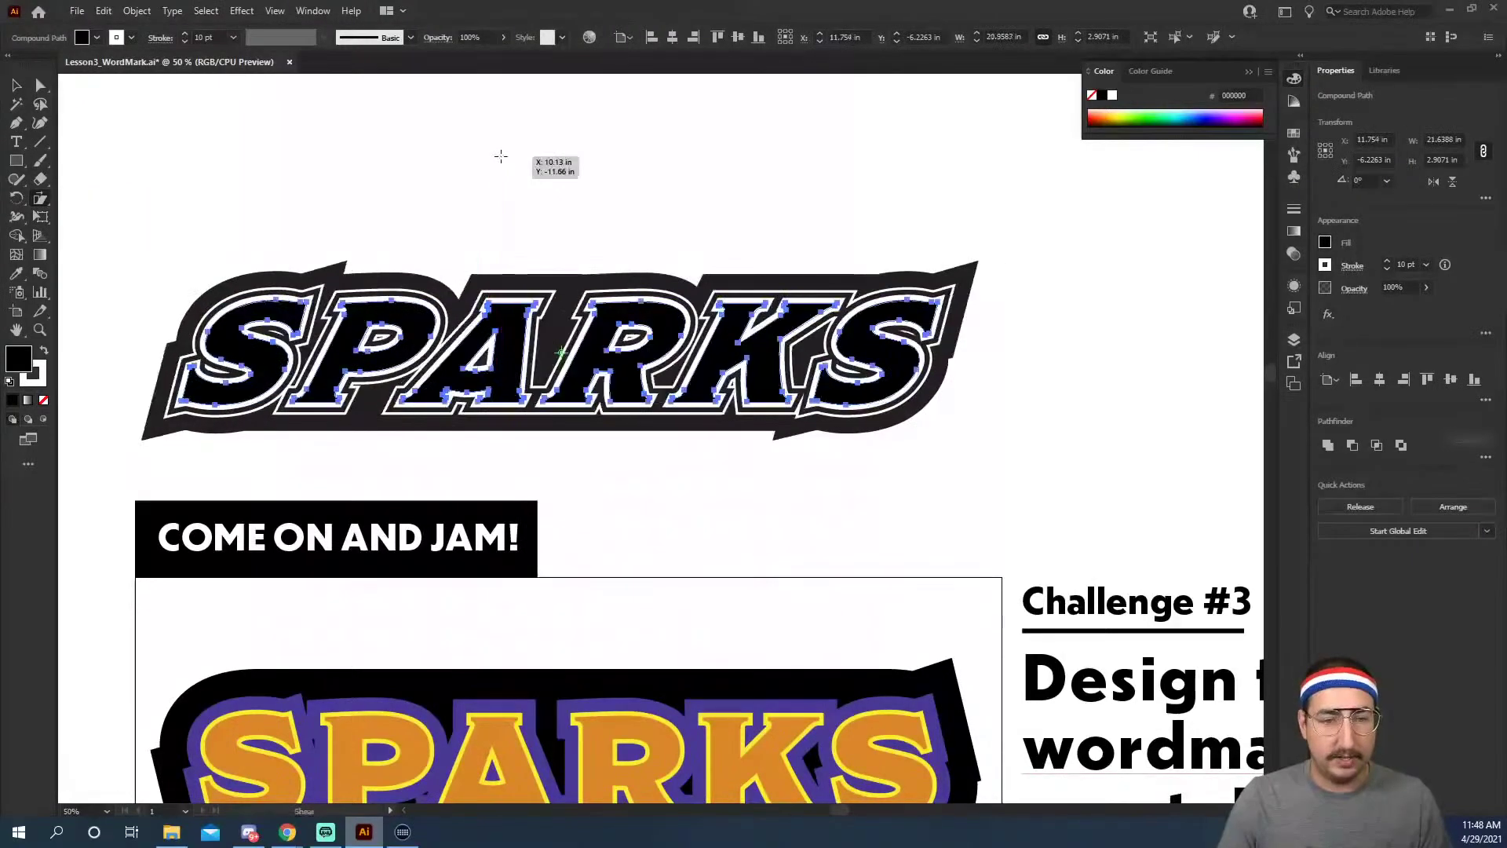
{"action": "key", "text": "v"}
{"action": "left_click", "coordinate": [484, 212]}
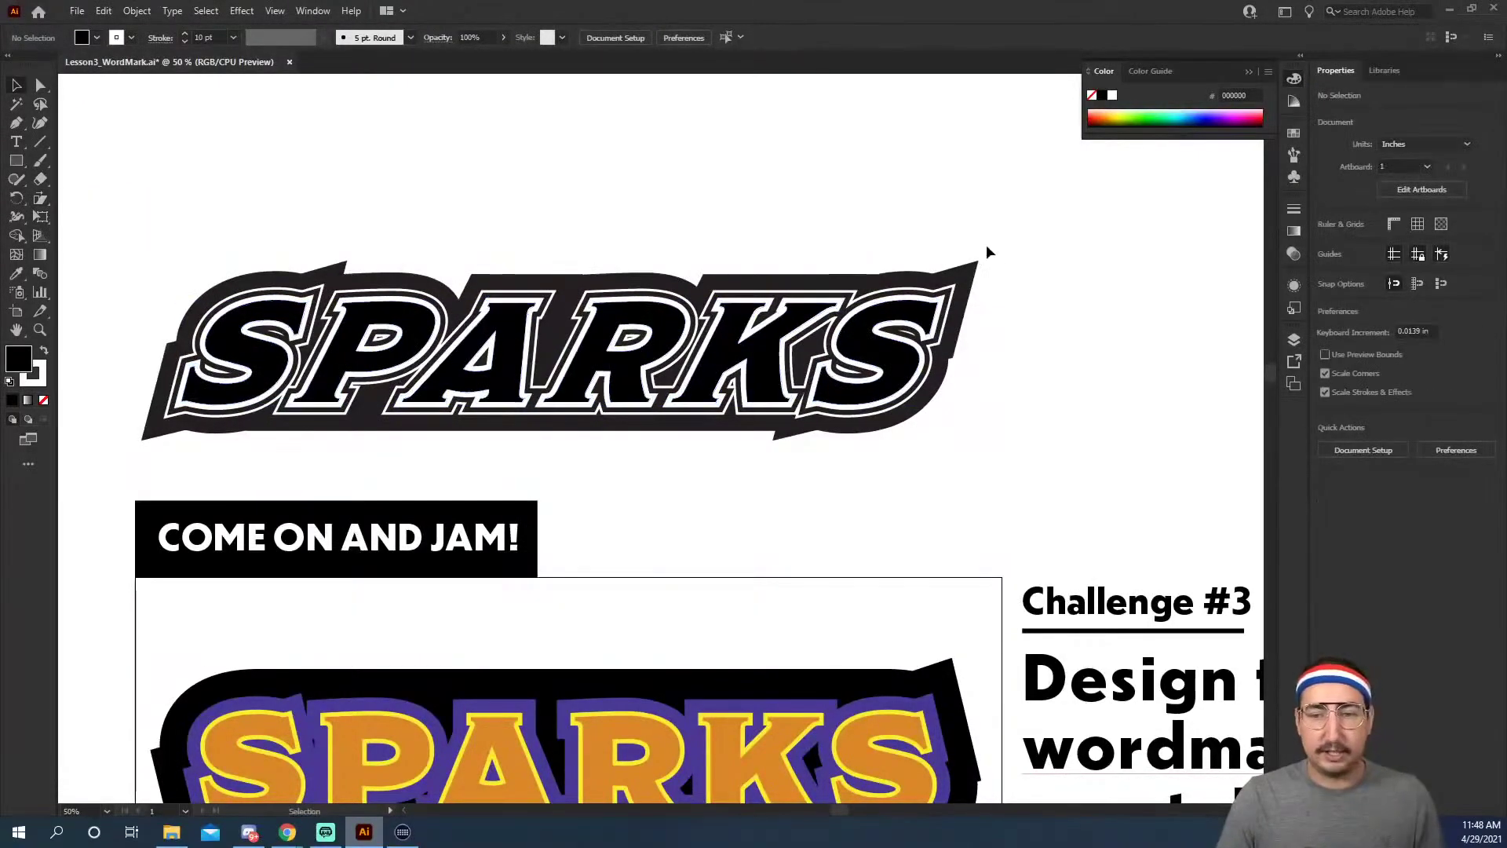
Slant the black layered-stroke SPARKS lettering slightly further forward with the Shear tool.
{"action": "left_click", "coordinate": [763, 365]}
{"action": "key", "text": "s"}
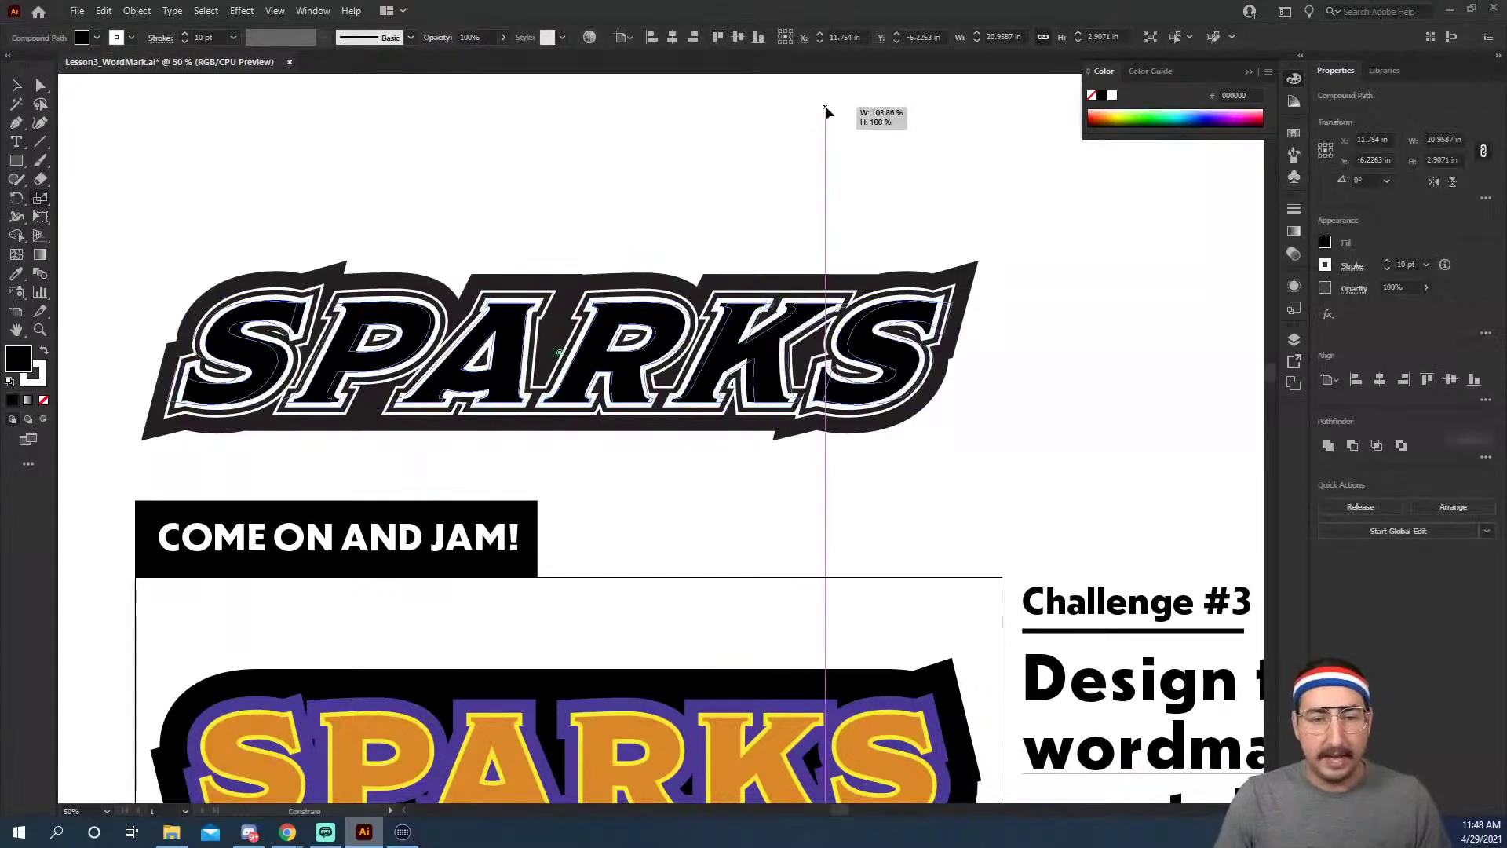
{"action": "key", "text": "v"}
{"action": "left_click", "coordinate": [38, 198]}
{"action": "left_click_drag", "start_coordinate": [39, 207], "coordinate": [86, 216]}
{"action": "left_click_drag", "start_coordinate": [310, 168], "coordinate": [319, 170]}
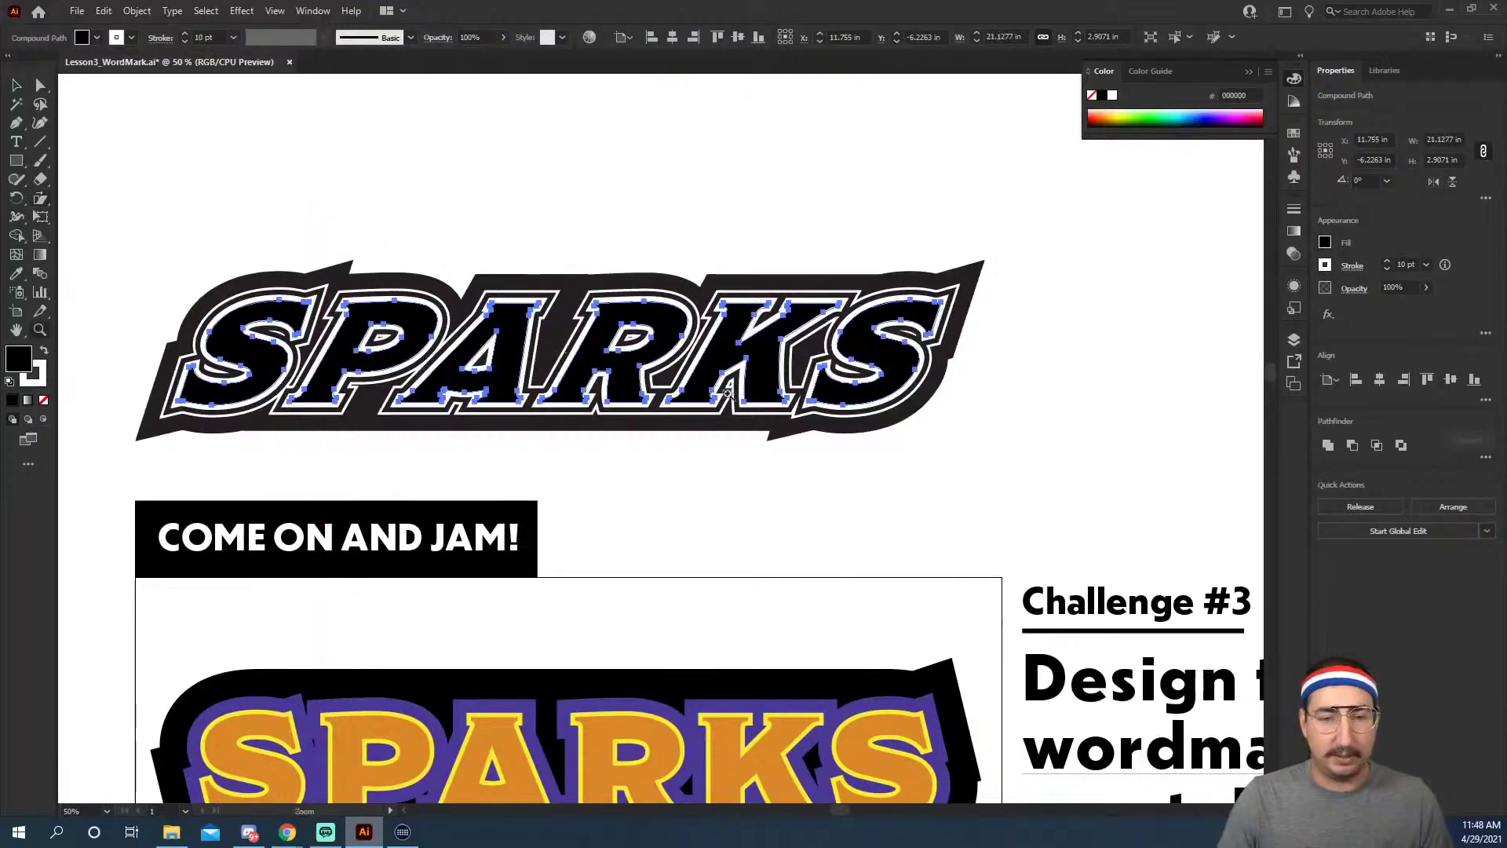
Move the slanted black wordmark down to just below the slanted purple and yellow version, and deselect it.
{"action": "key", "text": "ctrl+minus"}
{"action": "scroll", "coordinate": [662, 468], "scroll_direction": "down", "scroll_amount": 3}
{"action": "left_click_drag", "start_coordinate": [662, 469], "coordinate": [656, 674]}
{"action": "scroll", "coordinate": [655, 673], "scroll_direction": "down", "scroll_amount": 3}
{"action": "left_click_drag", "start_coordinate": [611, 363], "coordinate": [606, 666]}
{"action": "scroll", "coordinate": [512, 437], "scroll_direction": "up", "scroll_amount": 2}
{"action": "scroll", "coordinate": [417, 223], "scroll_direction": "down", "scroll_amount": 4}
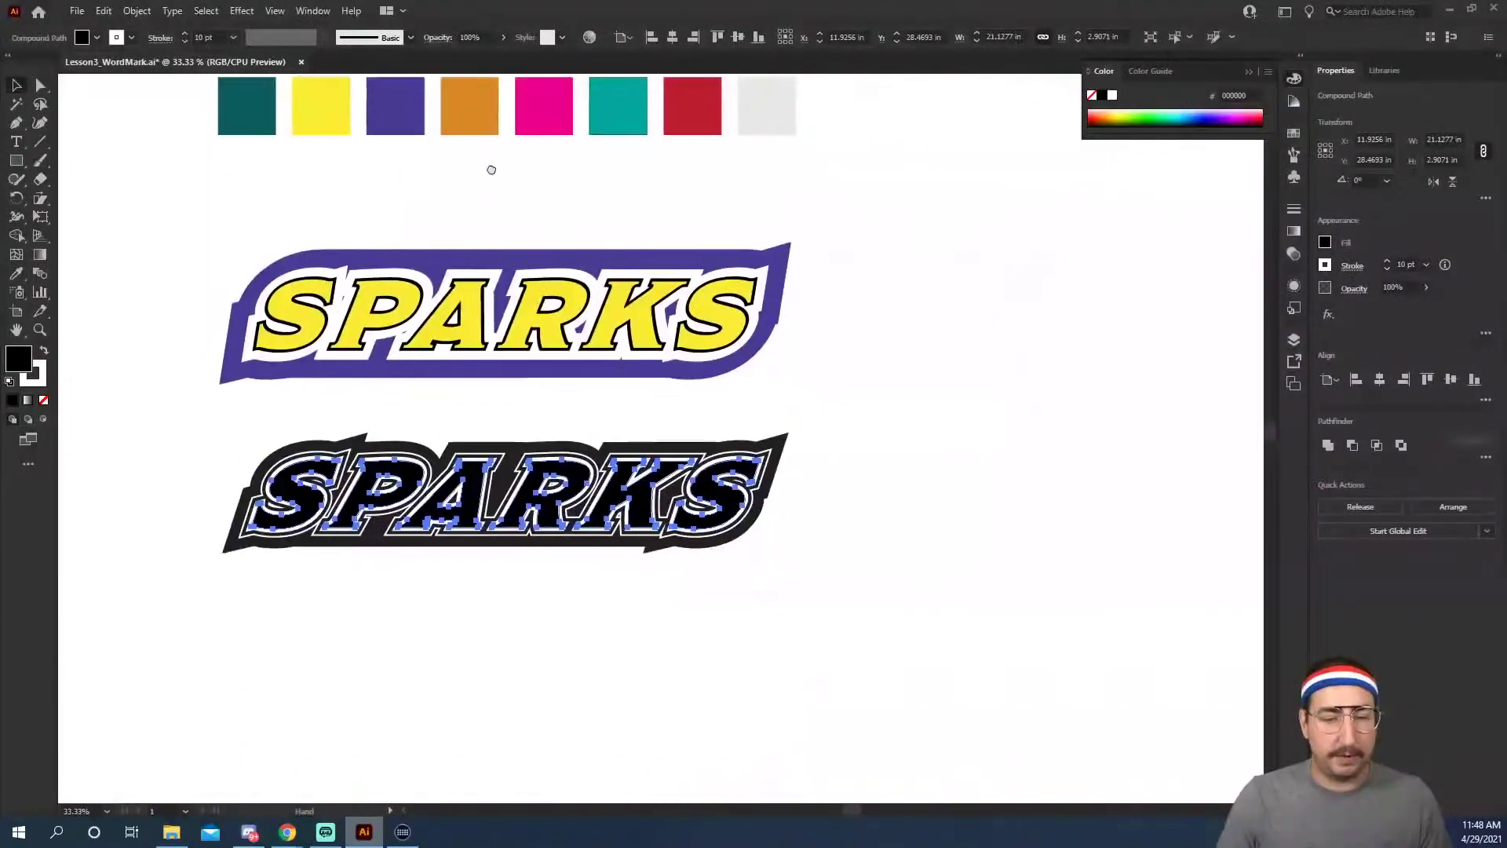
{"action": "left_click", "coordinate": [591, 399]}
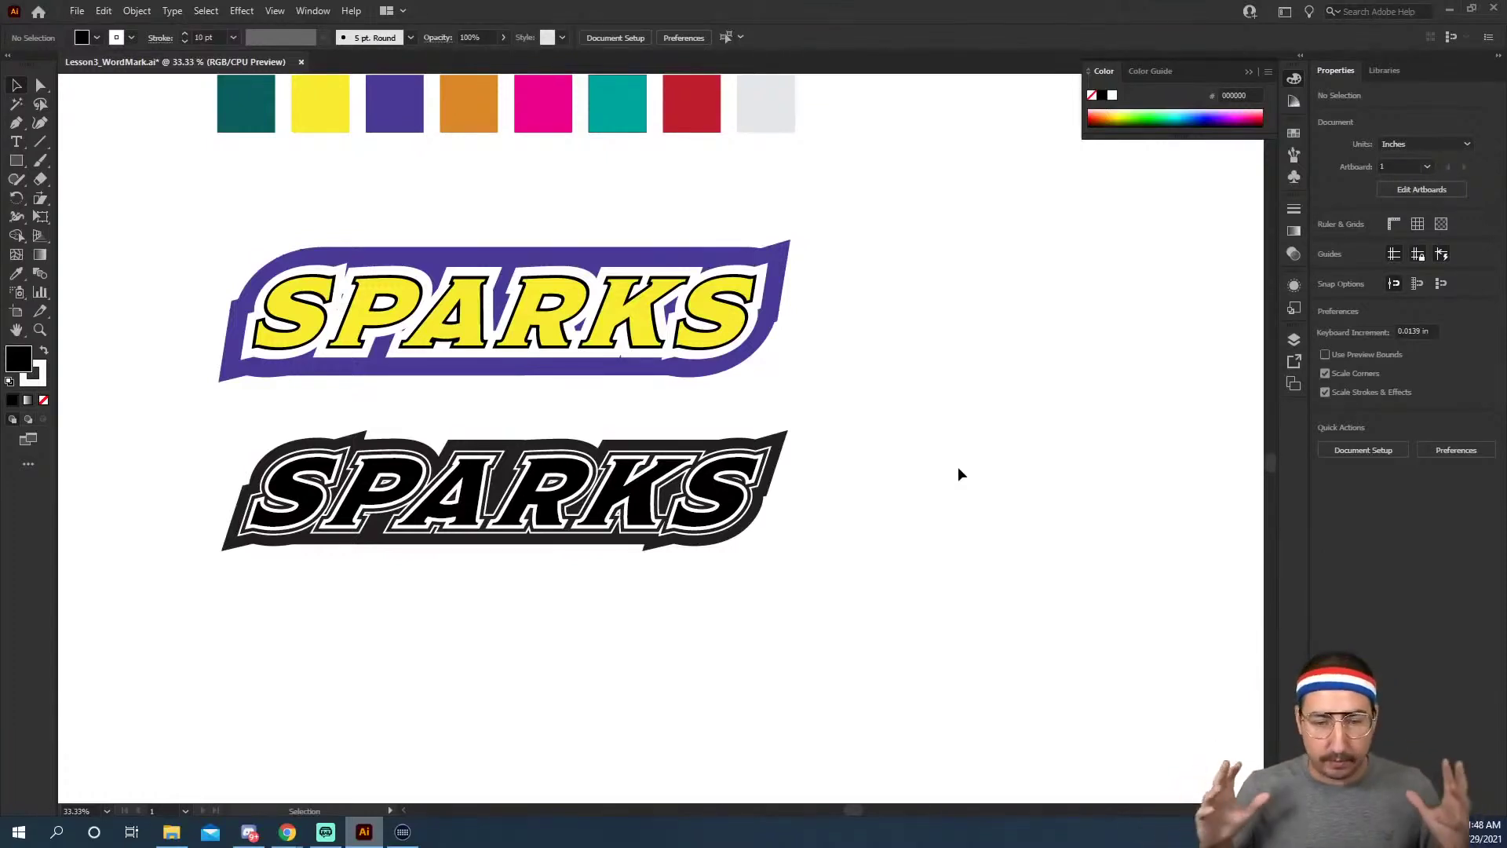
Compare the two slanted wordmarks in outline view, and save the black lettering's layered strokes as a new graphic style.
{"action": "left_click", "coordinate": [633, 503]}
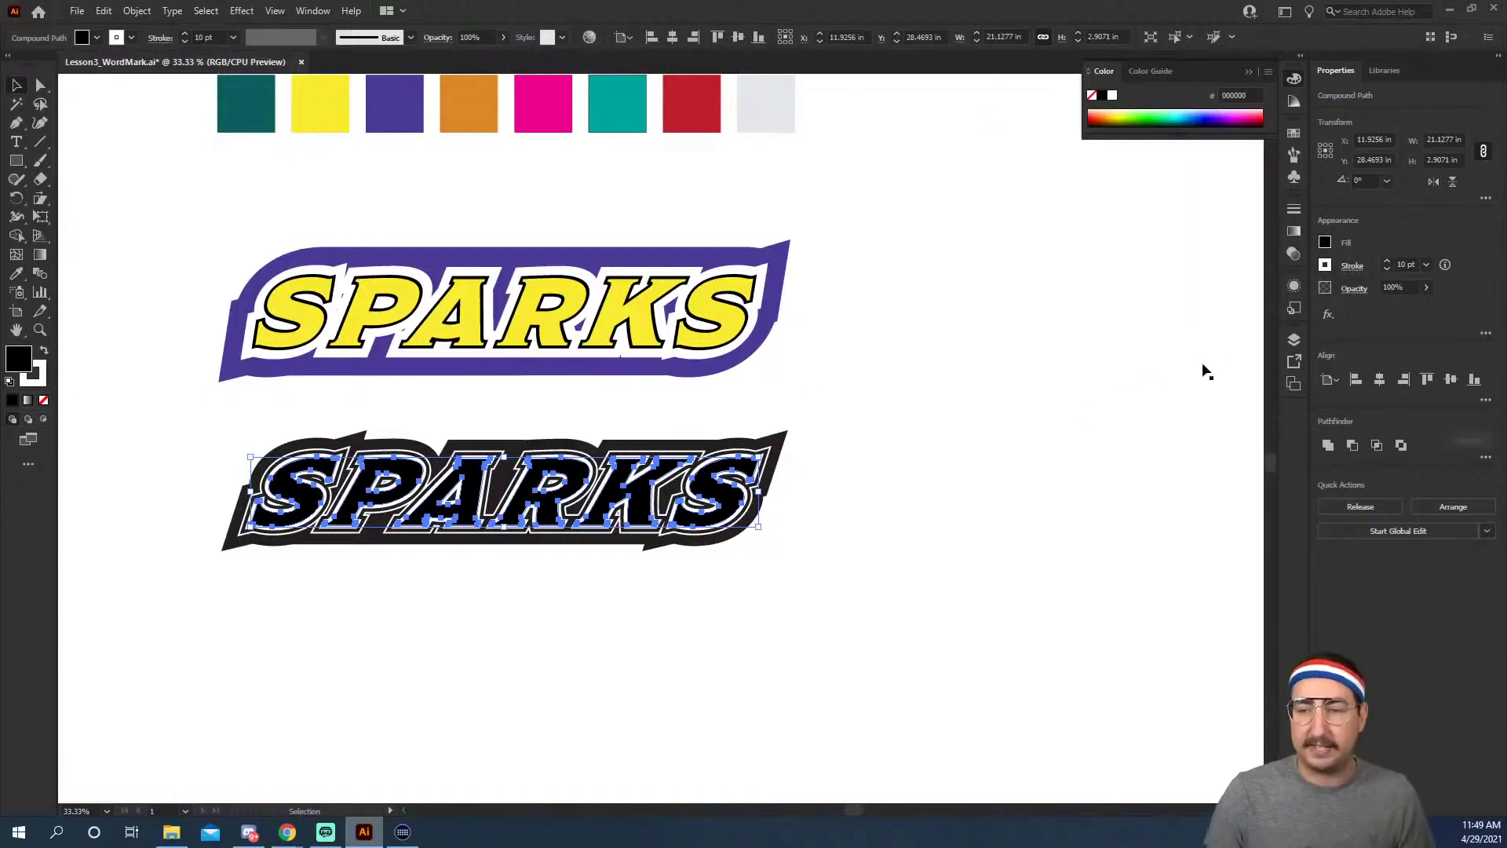
{"action": "left_click", "coordinate": [1294, 309]}
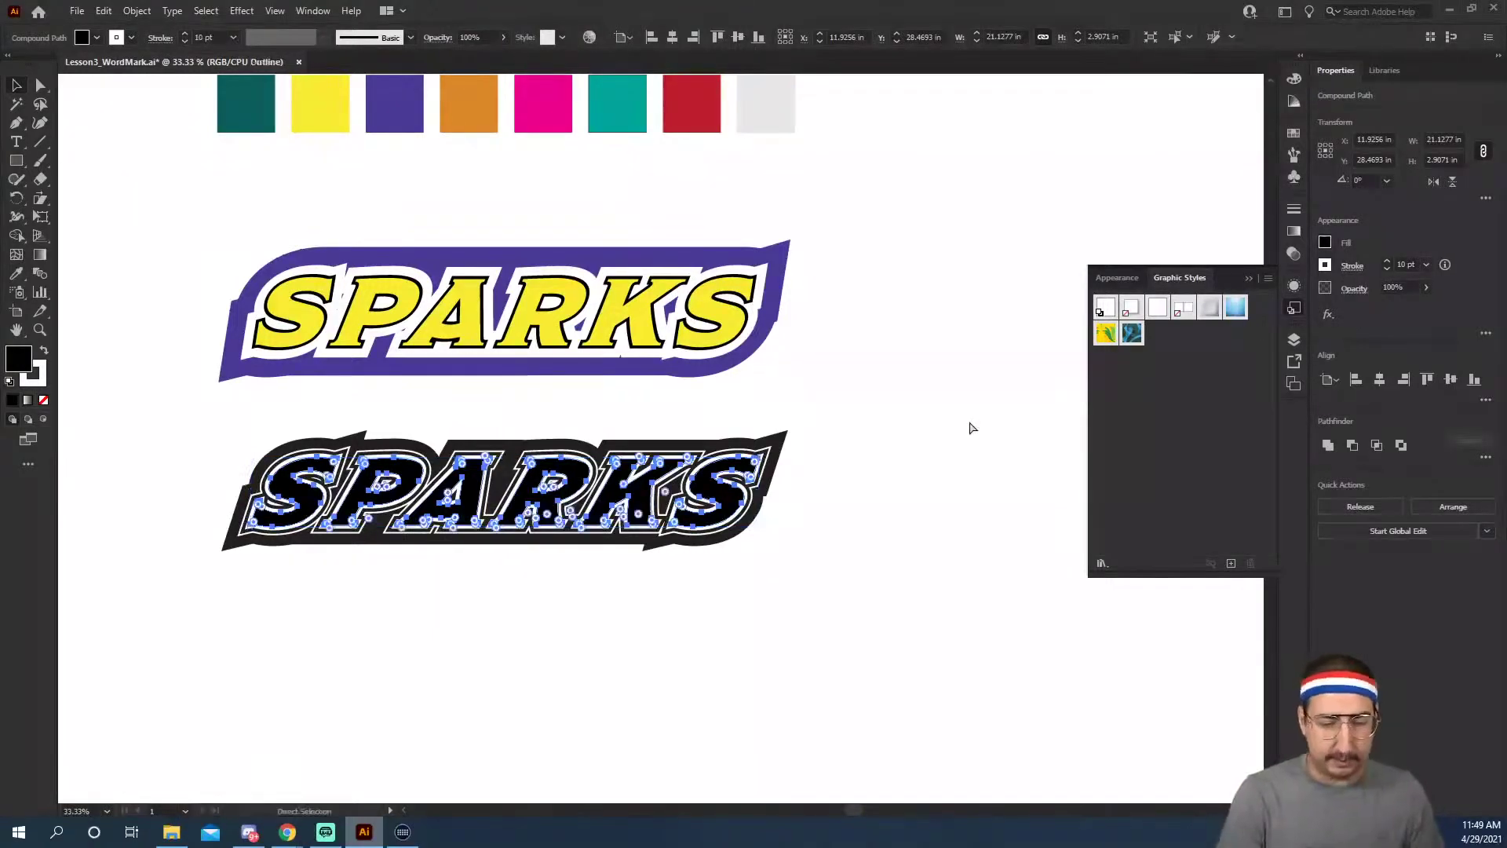
{"action": "key", "text": "ctrl+y"}
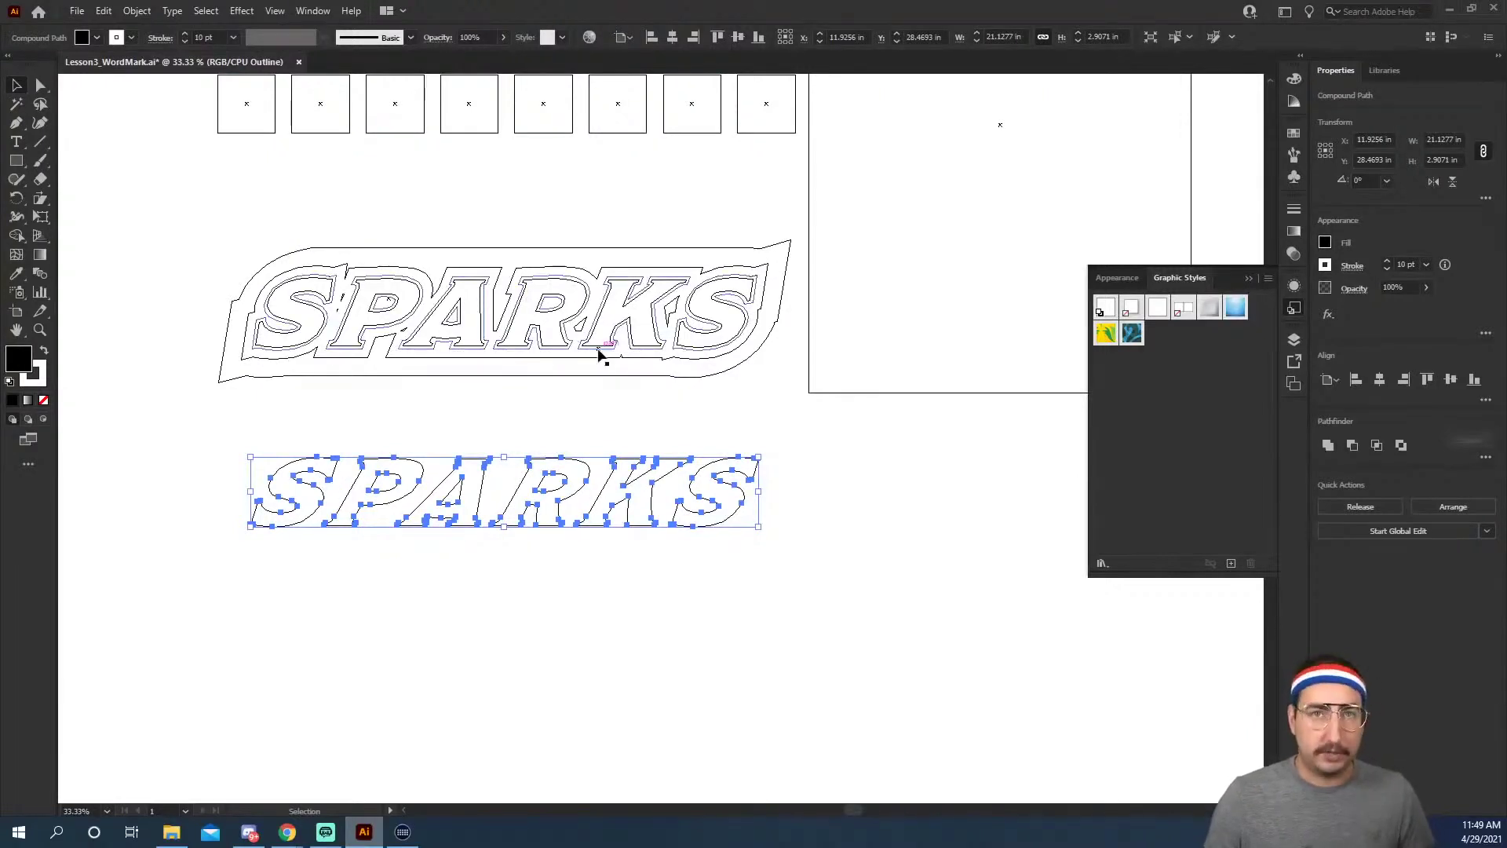
{"action": "key", "text": "ctrl+y"}
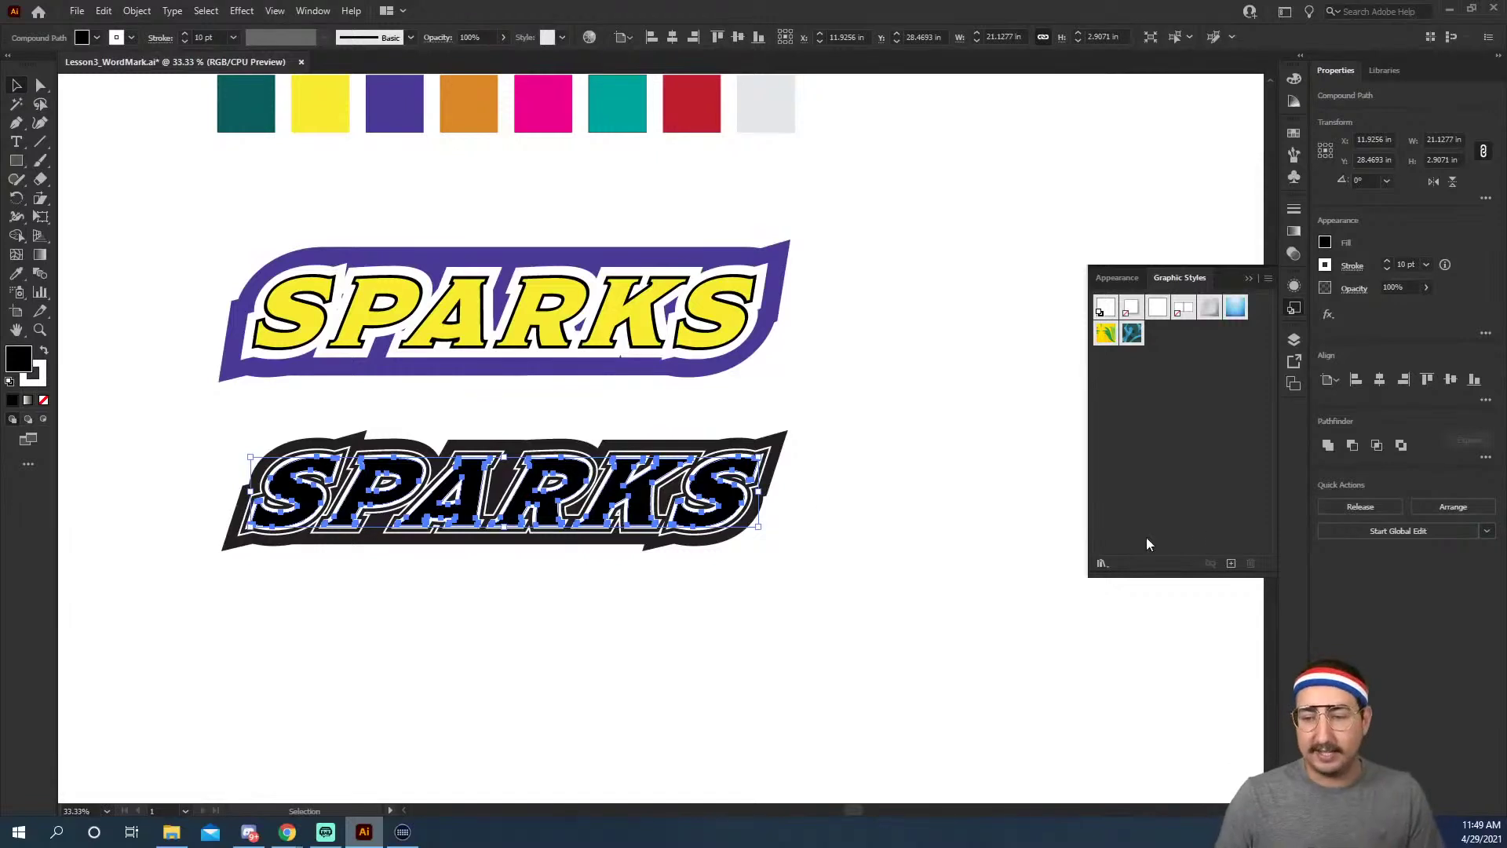
{"action": "left_click", "coordinate": [1231, 563]}
Change the fill of the slanted black lettering to the black swatch in its appearance settings, and deselect it.
{"action": "left_click", "coordinate": [1292, 284]}
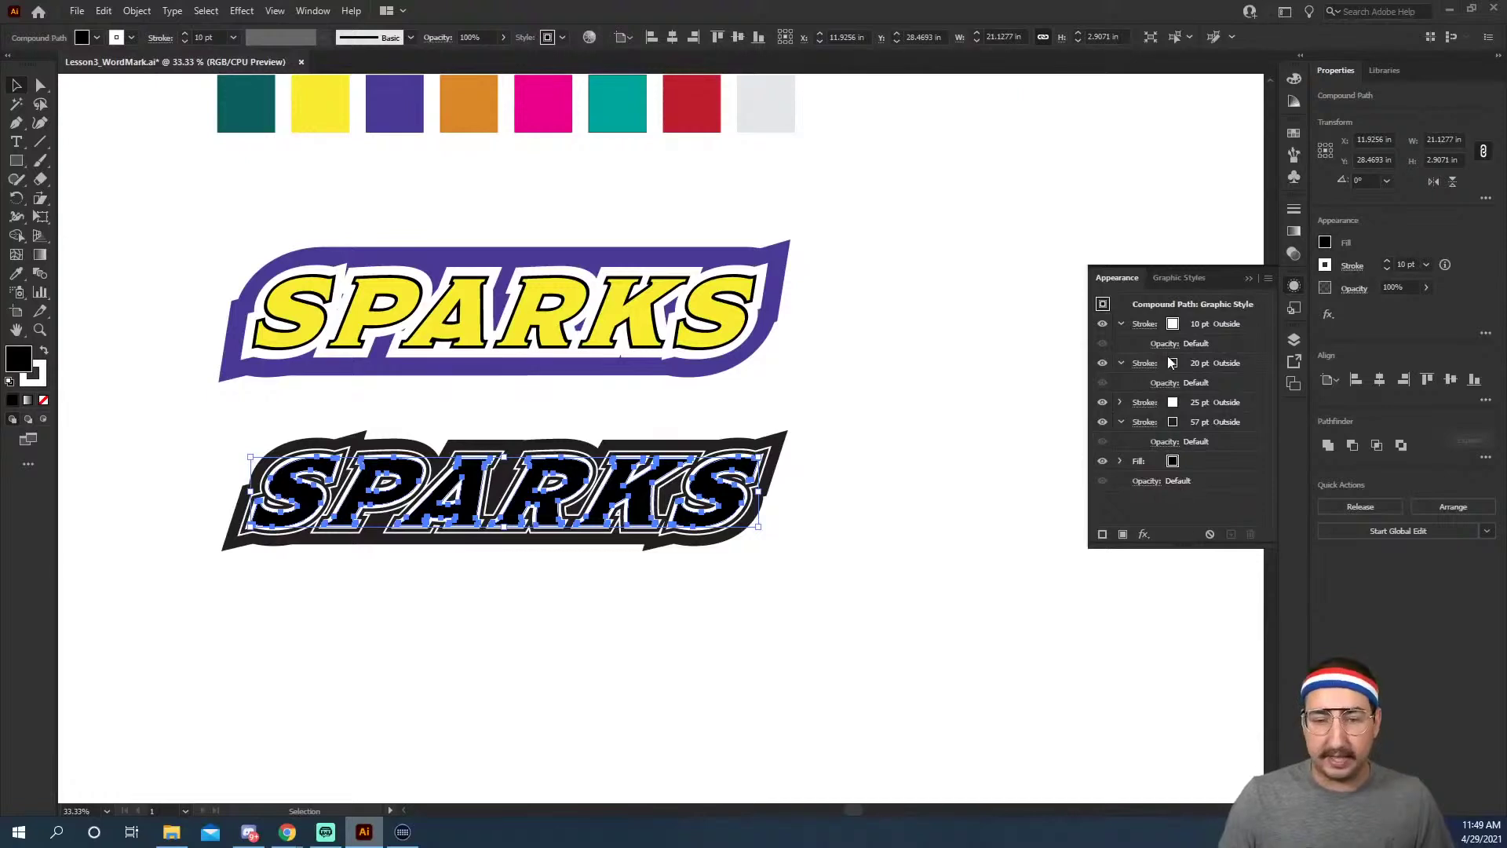
{"action": "left_click", "coordinate": [1171, 424]}
{"action": "left_click", "coordinate": [1175, 425]}
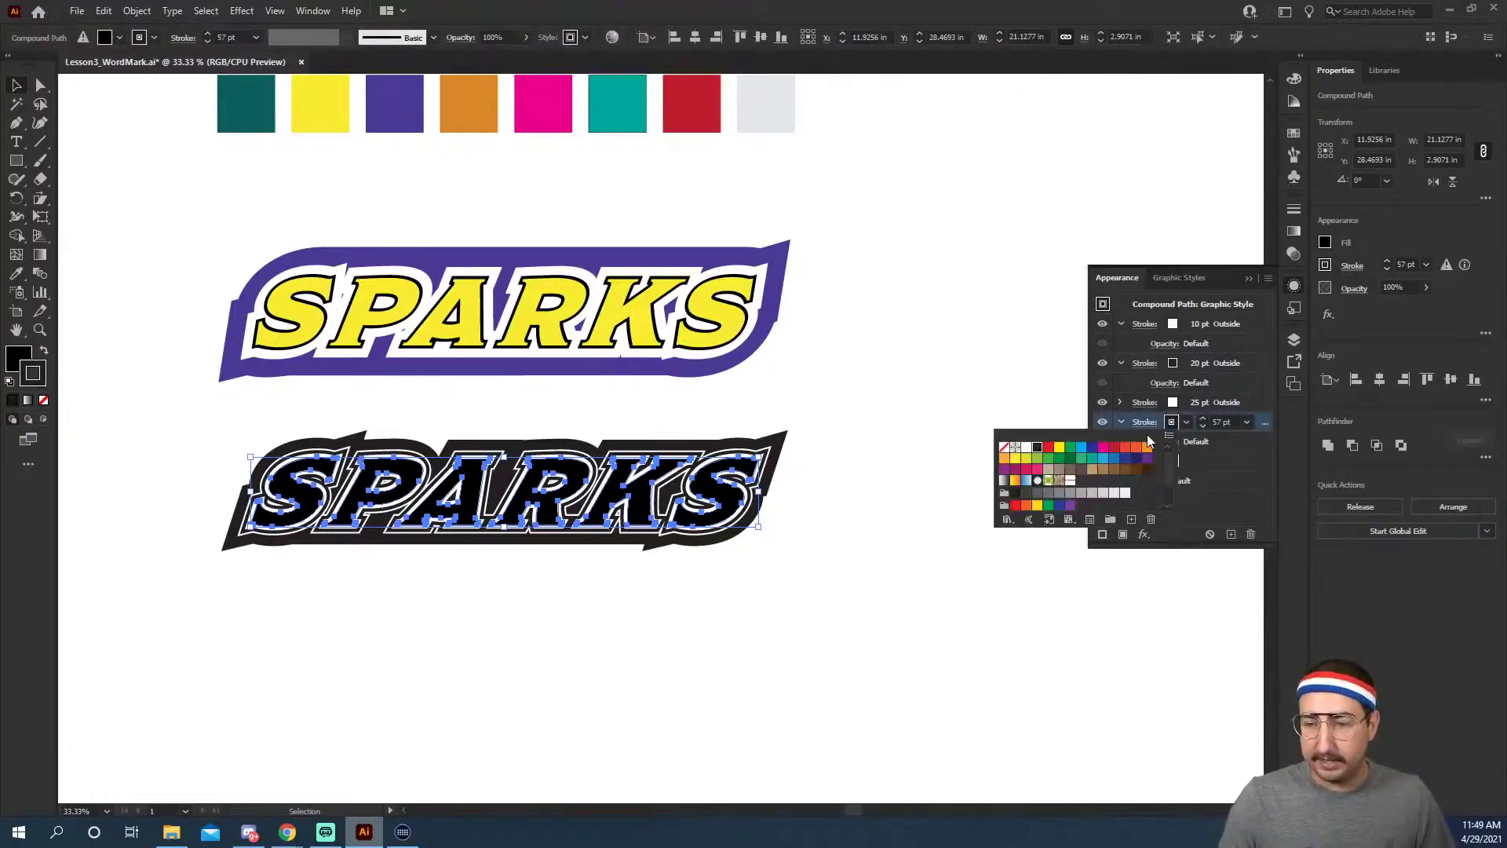
{"action": "left_click", "coordinate": [1170, 428]}
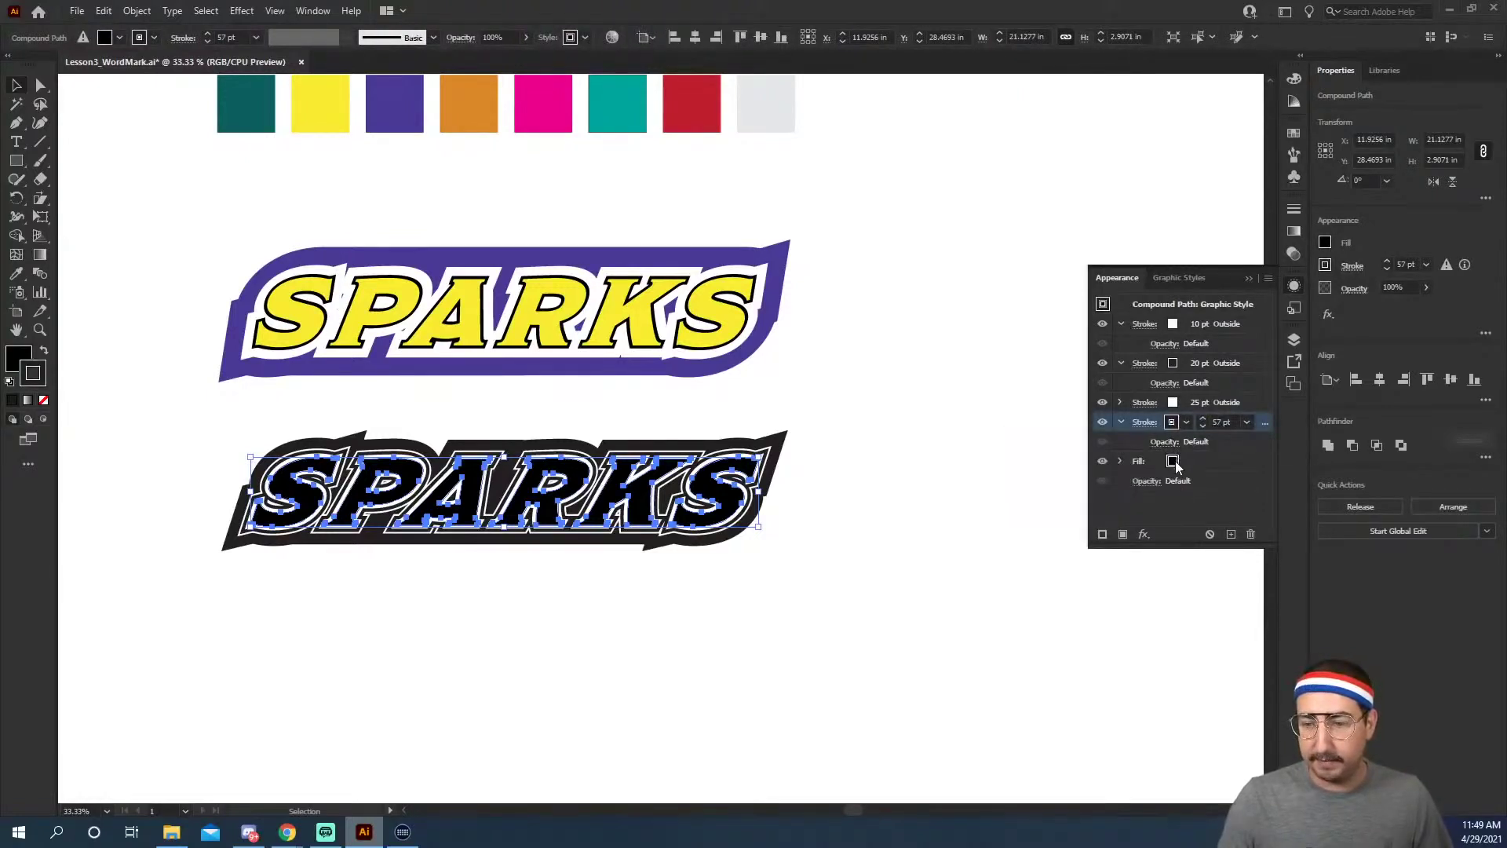
{"action": "left_click", "coordinate": [1174, 464]}
{"action": "left_click", "coordinate": [1184, 464]}
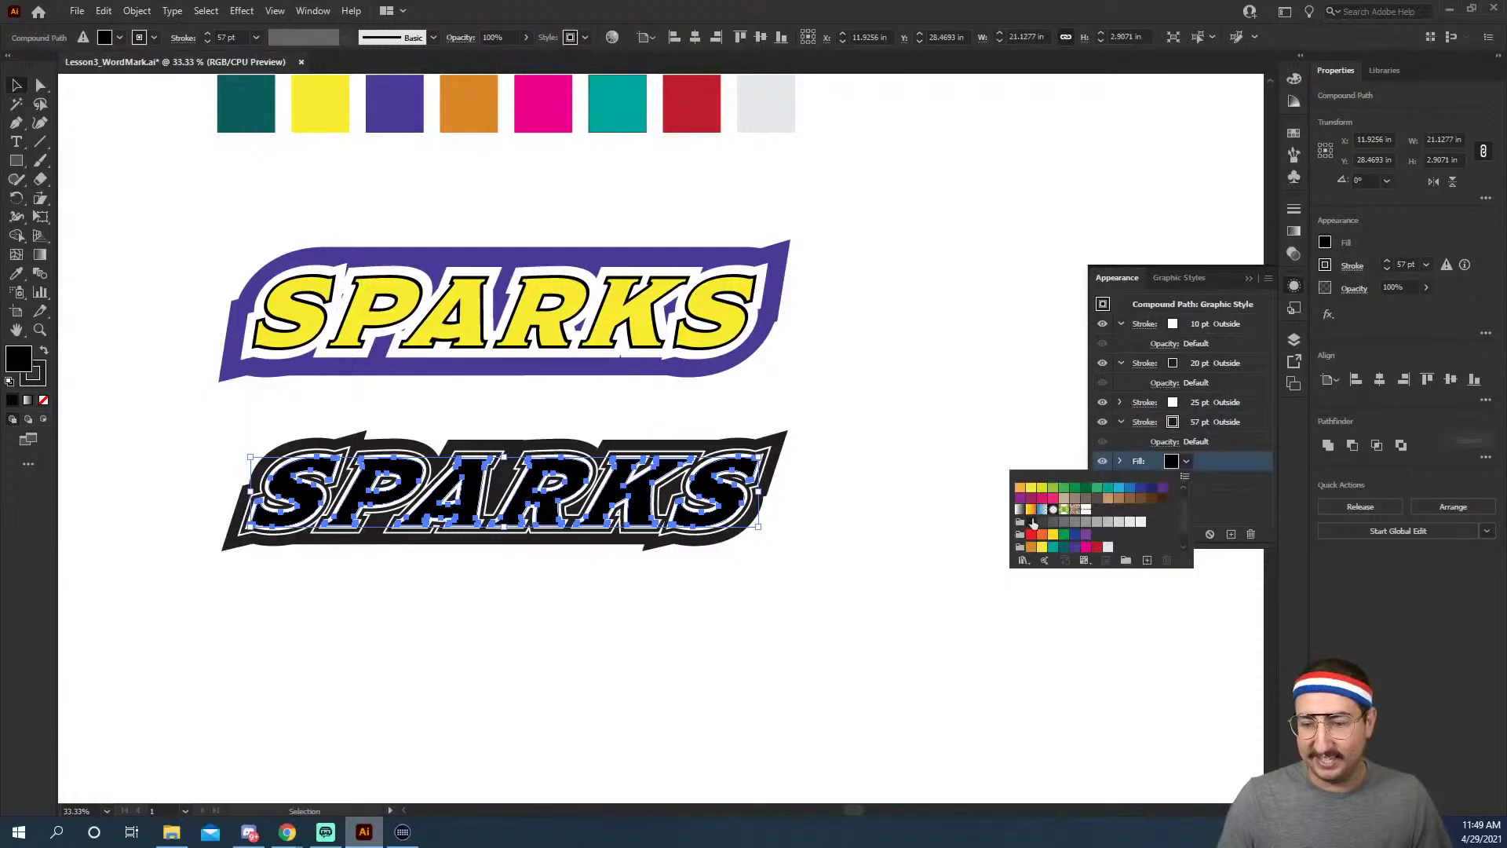
{"action": "scroll", "coordinate": [1038, 523], "scroll_direction": "down", "scroll_amount": 1}
{"action": "scroll", "coordinate": [1053, 501], "scroll_direction": "up", "scroll_amount": 1}
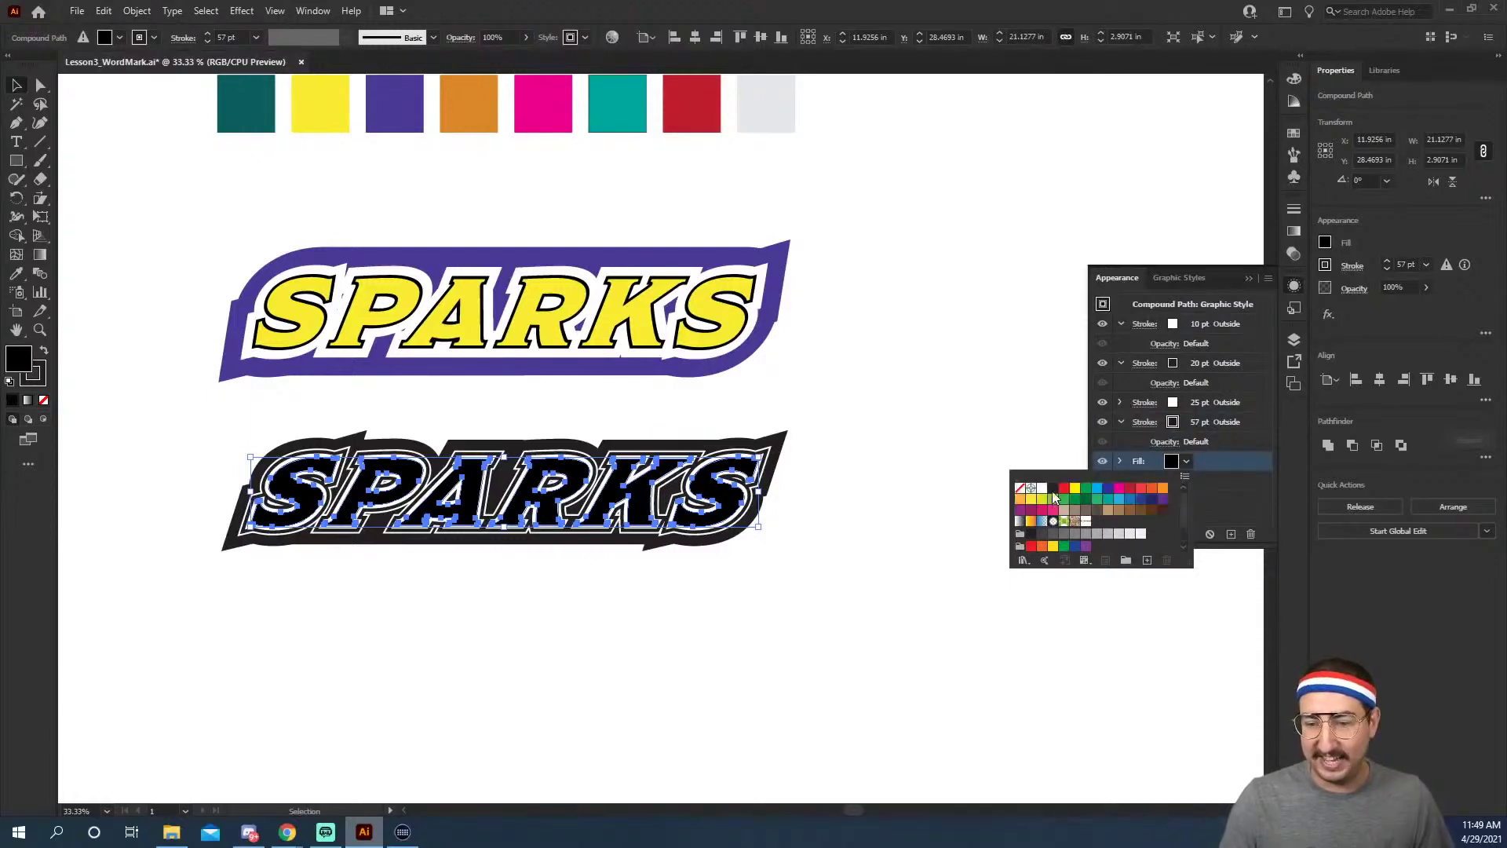
{"action": "left_click", "coordinate": [1053, 489]}
{"action": "left_click", "coordinate": [1226, 502]}
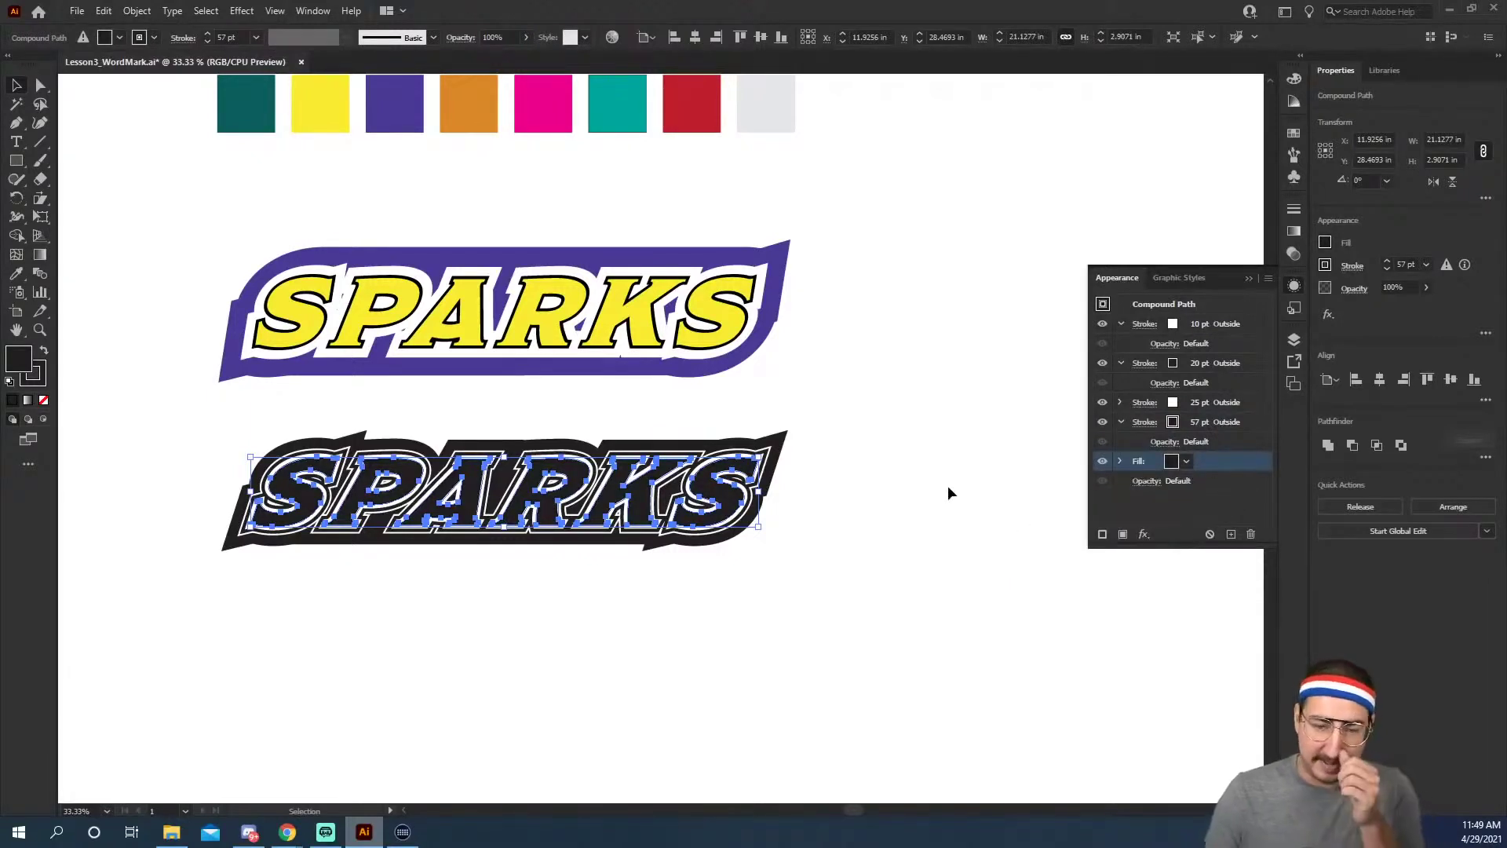
{"action": "left_click", "coordinate": [911, 489]}
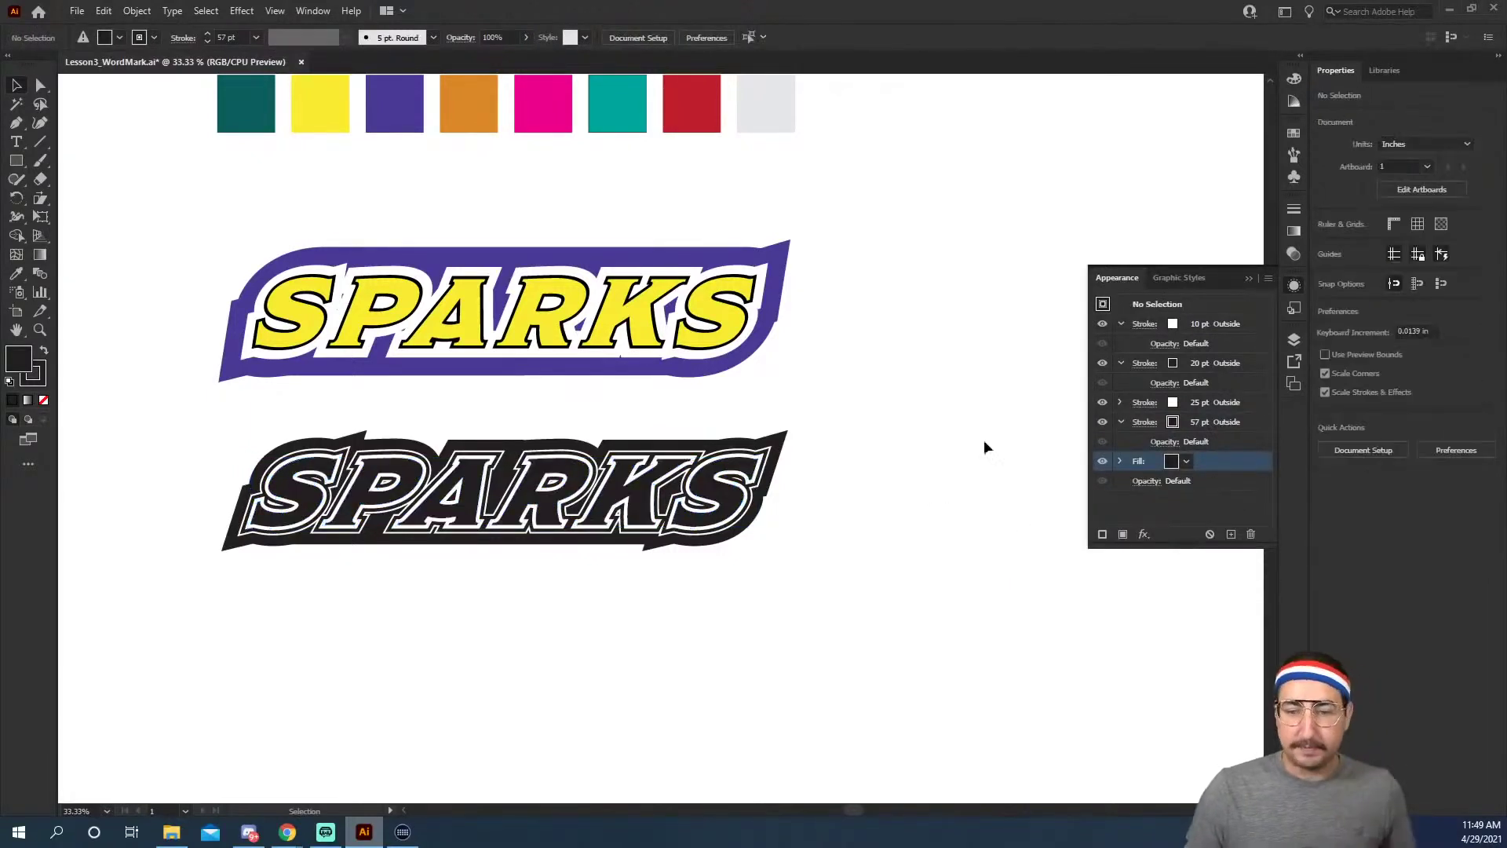
Add placeholder point text in the empty area below the black wordmark and scale it up to about 167 pt.
{"action": "left_click", "coordinate": [1294, 308]}
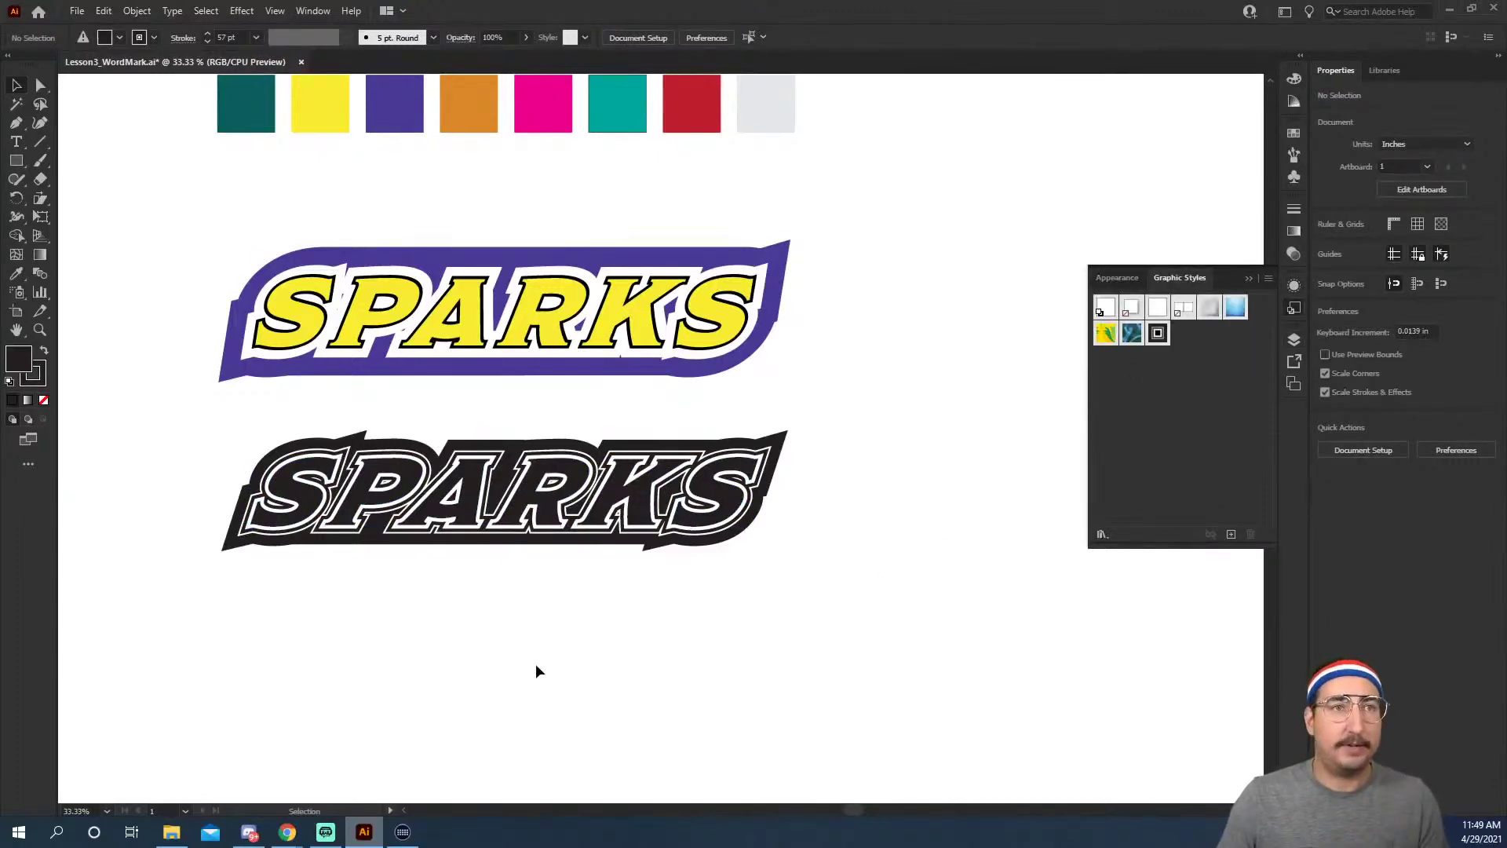
{"action": "scroll", "coordinate": [534, 388], "scroll_direction": "down", "scroll_amount": 5}
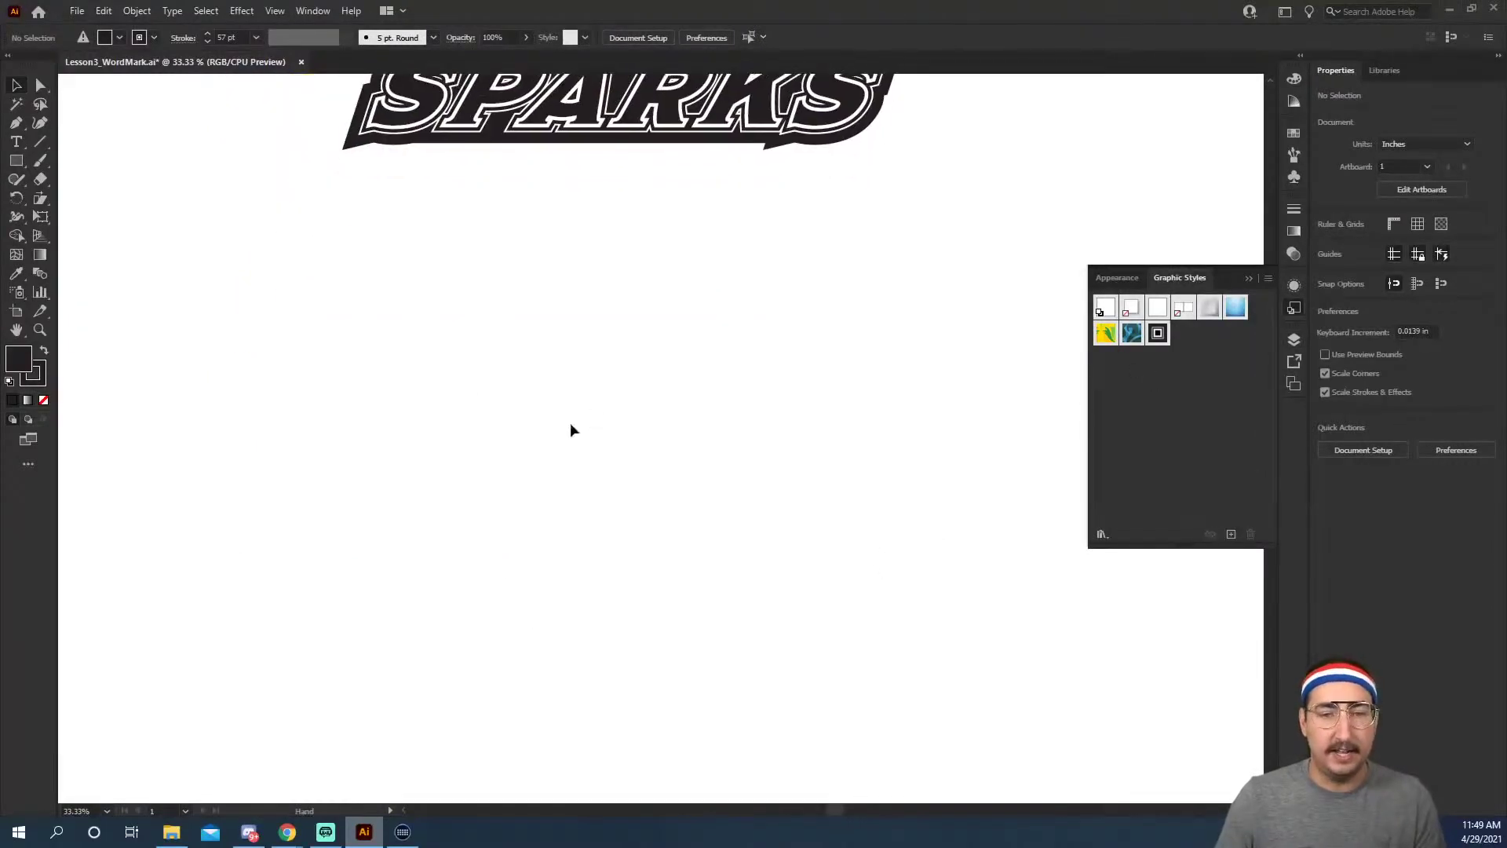
{"action": "key", "text": "t"}
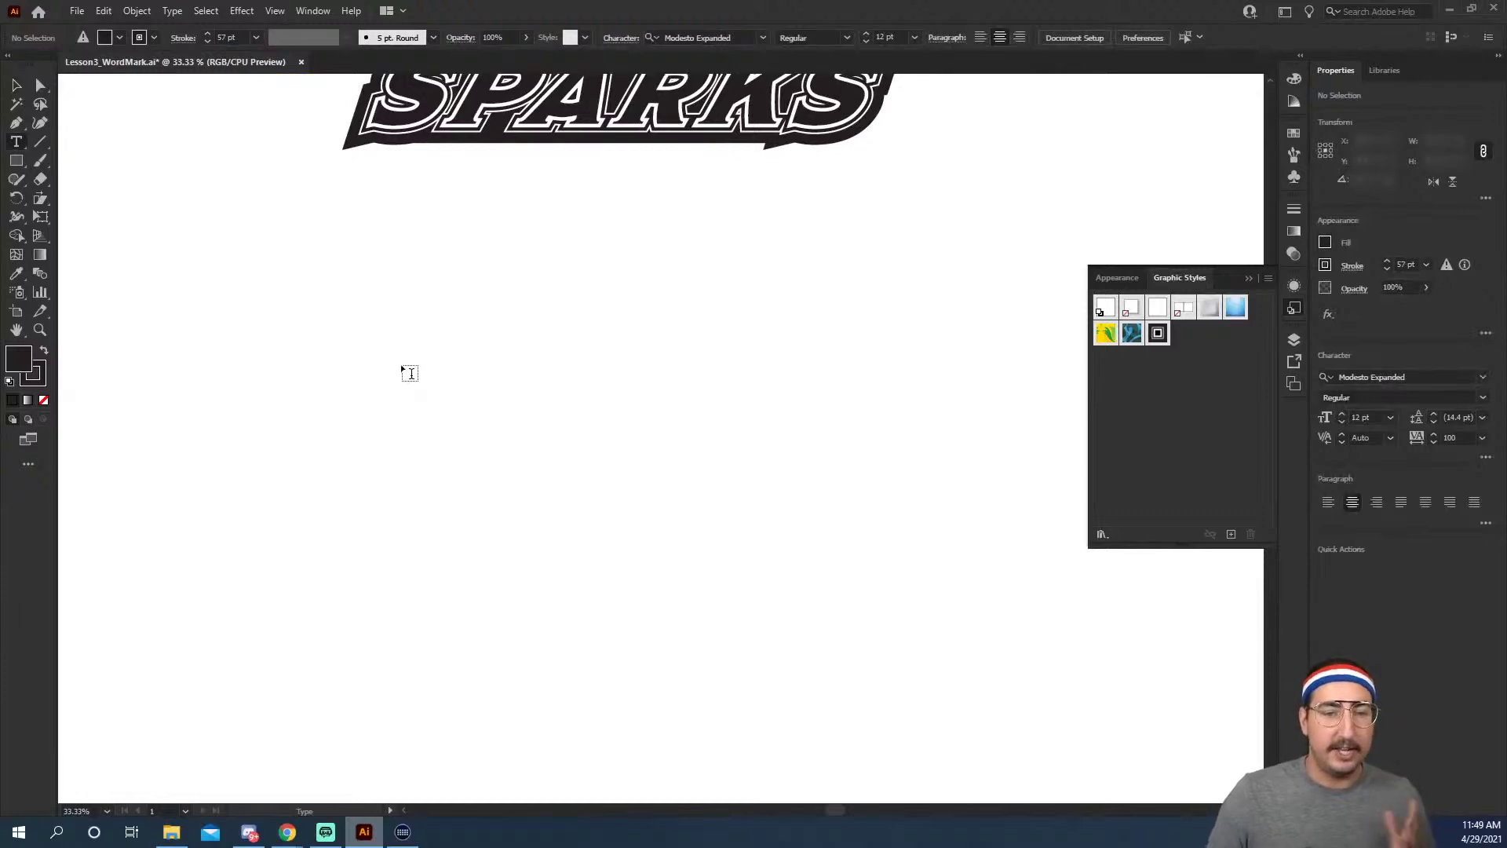
{"action": "left_click", "coordinate": [390, 322]}
{"action": "left_click", "coordinate": [15, 85]}
{"action": "left_click", "coordinate": [40, 198]}
{"action": "left_click_drag", "start_coordinate": [403, 259], "coordinate": [550, 188]}
{"action": "key", "text": "v"}
Set the placeholder text's font to Modesto Expanded Italic and replace its wording with HOCHSTARS.
{"action": "key", "text": "ctrl+a"}
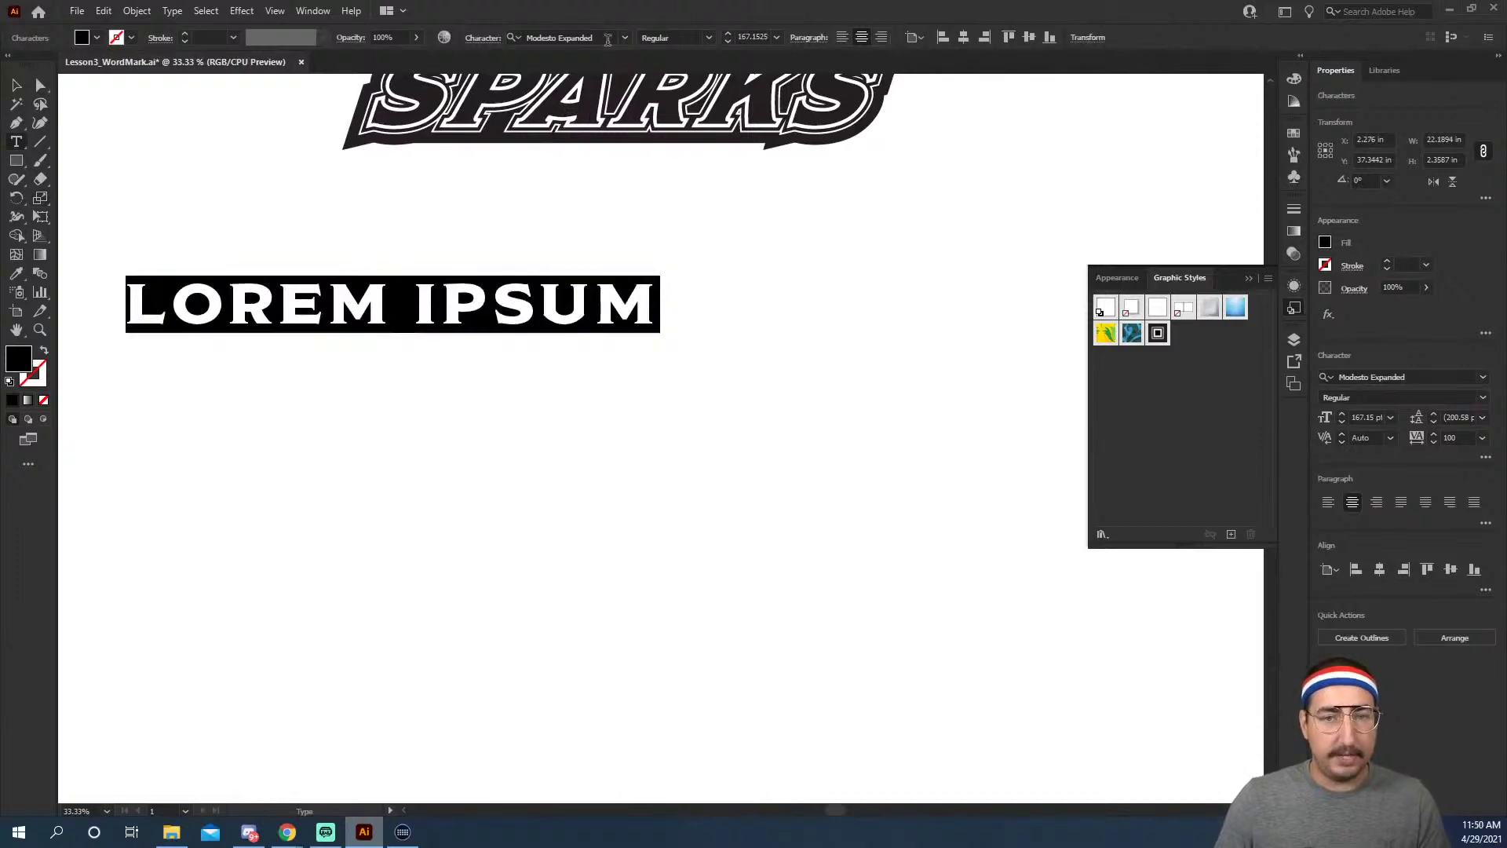
{"action": "left_click", "coordinate": [583, 37]}
{"action": "type", "text": "mo"}
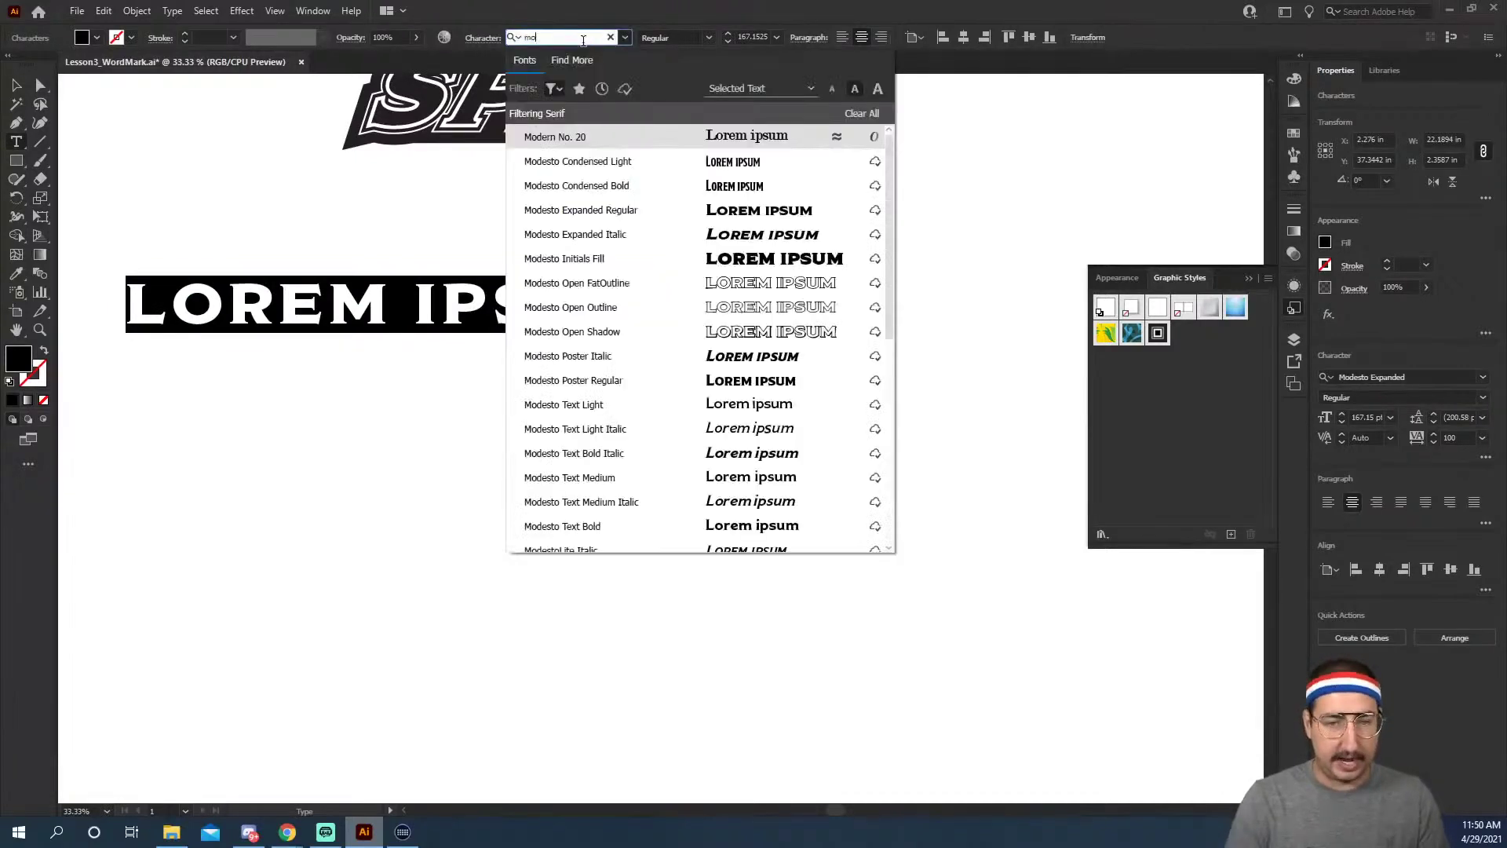
{"action": "type", "text": "de"}
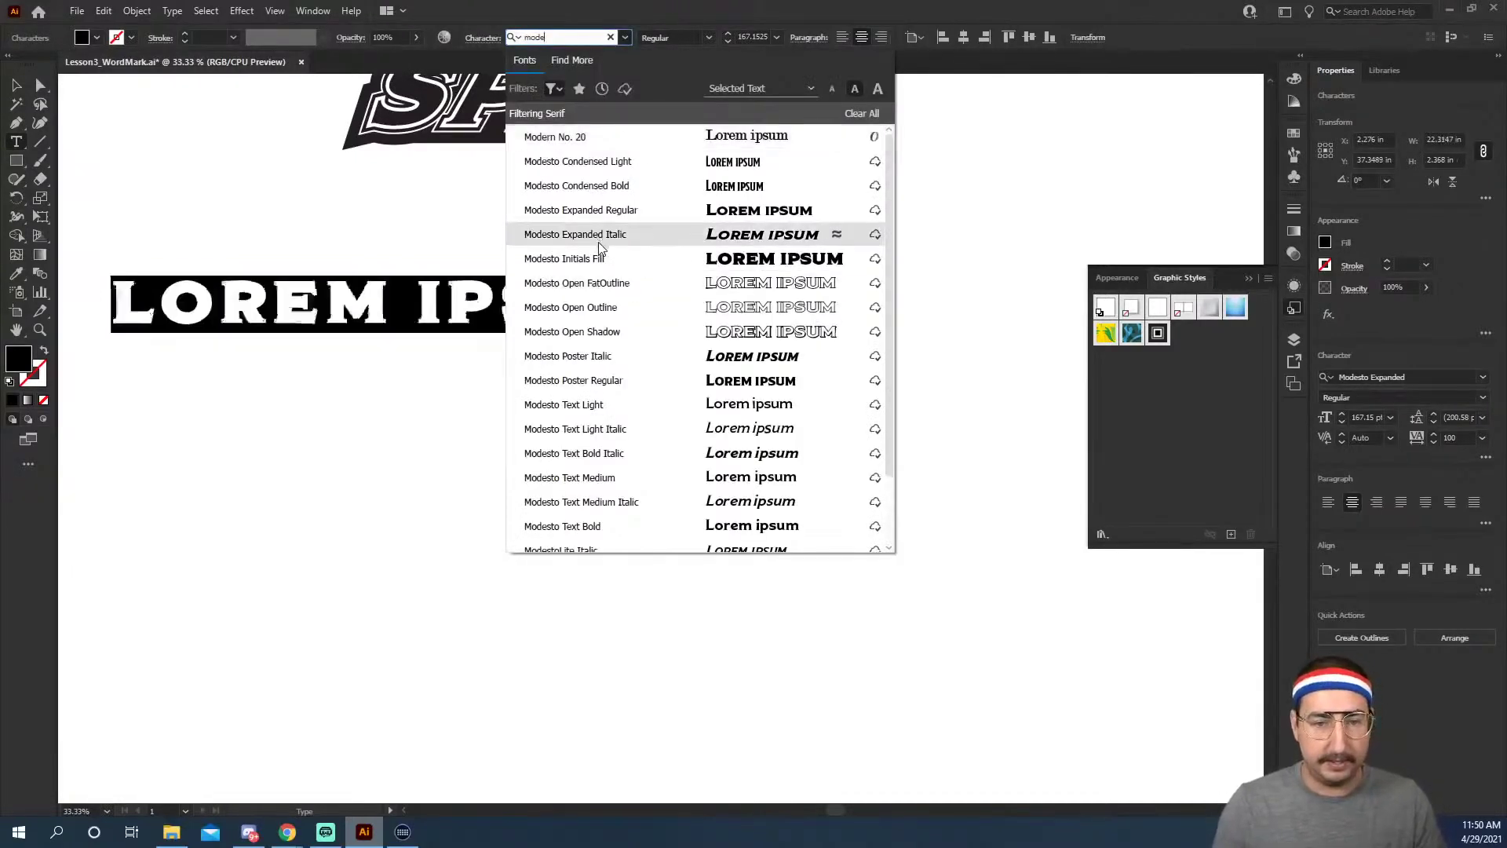
{"action": "left_click", "coordinate": [599, 234]}
{"action": "triple_click", "coordinate": [252, 286]}
{"action": "type", "text": "HOCHSTARS"}
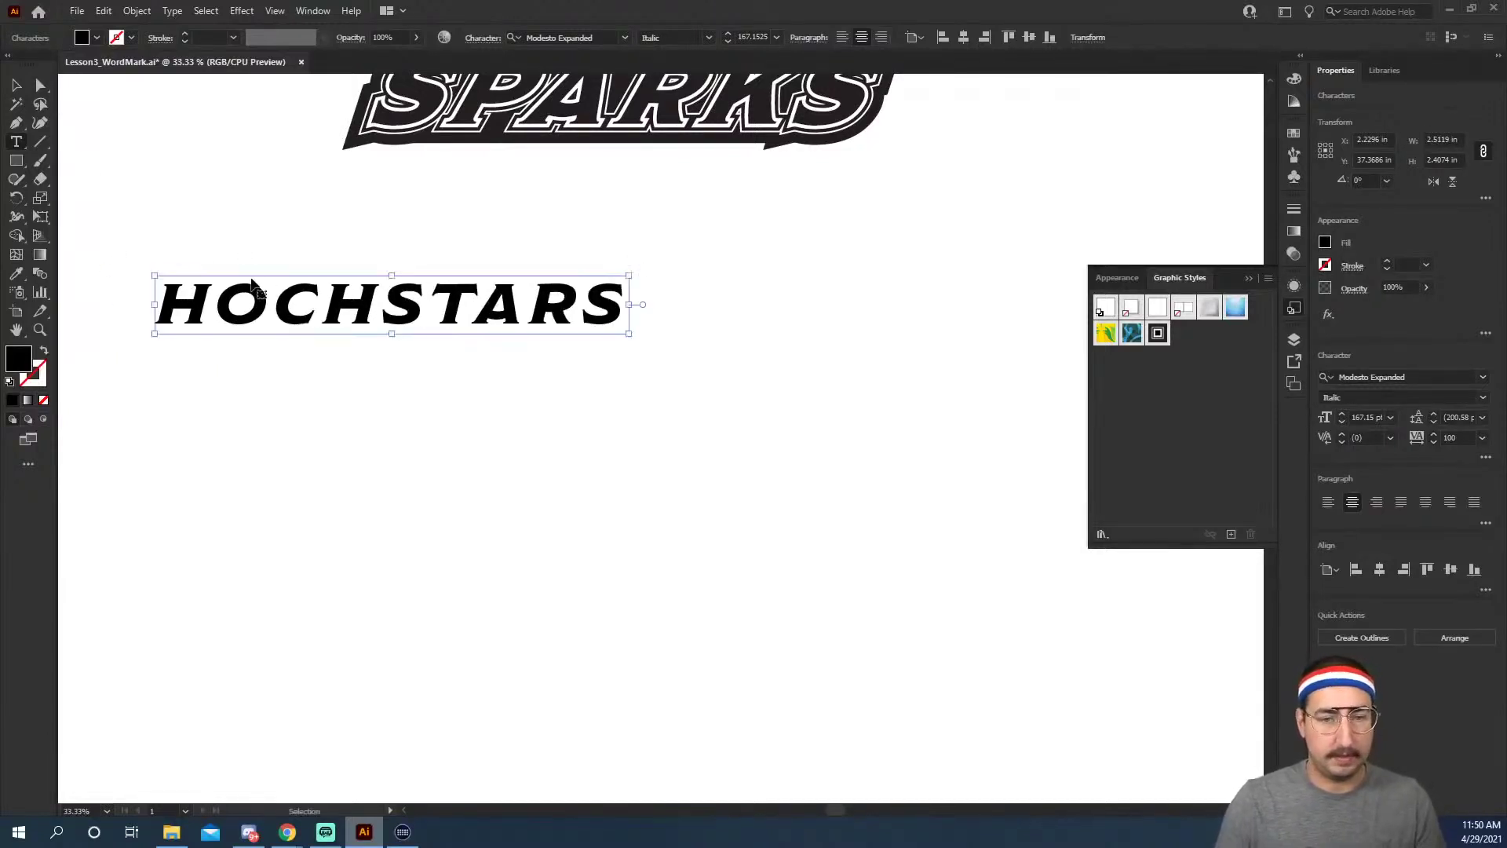
Reduce the tracking of the HOCHSTARS text to 40.
{"action": "key", "text": "ctrl+a"}
{"action": "key", "text": "ctrl+t"}
{"action": "left_click", "coordinate": [690, 204]}
{"action": "scroll", "coordinate": [703, 203], "scroll_direction": "down", "scroll_amount": 2}
{"action": "scroll", "coordinate": [703, 204], "scroll_direction": "down", "scroll_amount": 4}
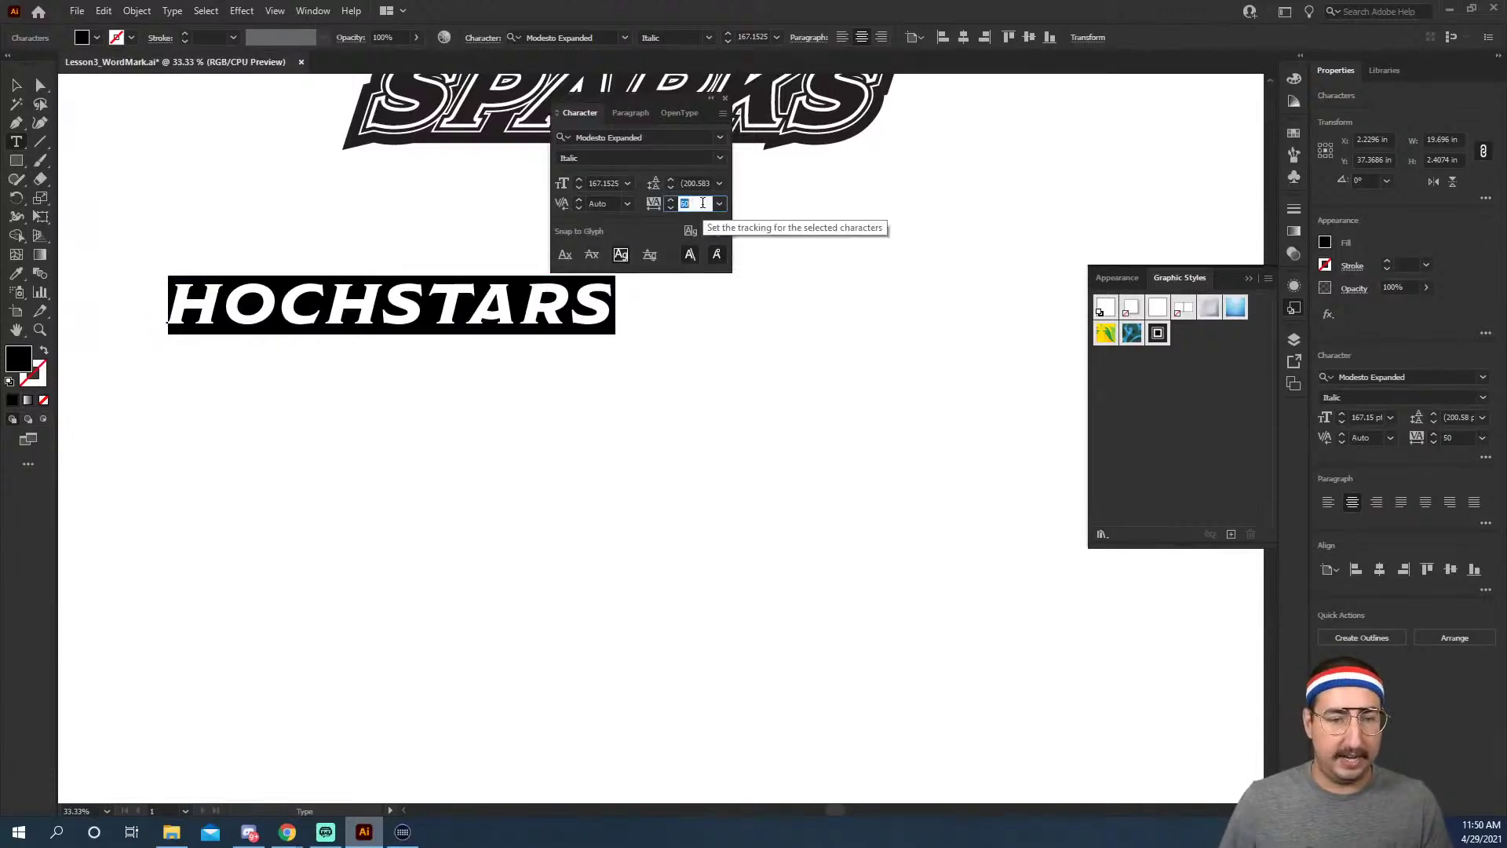
{"action": "left_click", "coordinate": [14, 86]}
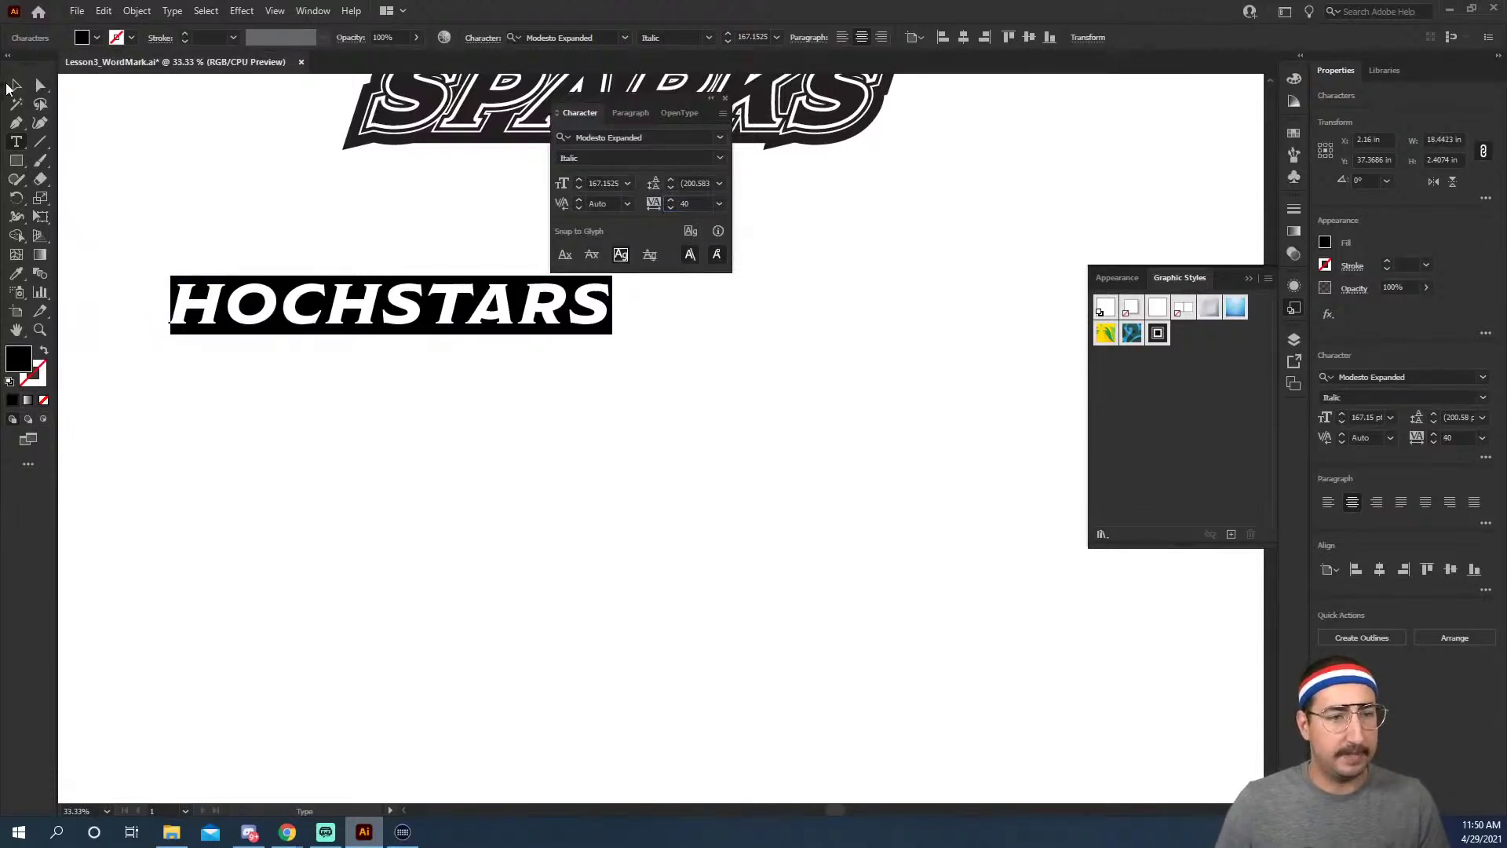
{"action": "left_click", "coordinate": [724, 101]}
Enlarge the HOCHSTARS text to about 281 pt and apply the saved layered-stroke graphic style to it.
{"action": "left_click_drag", "start_coordinate": [612, 277], "coordinate": [793, 326]}
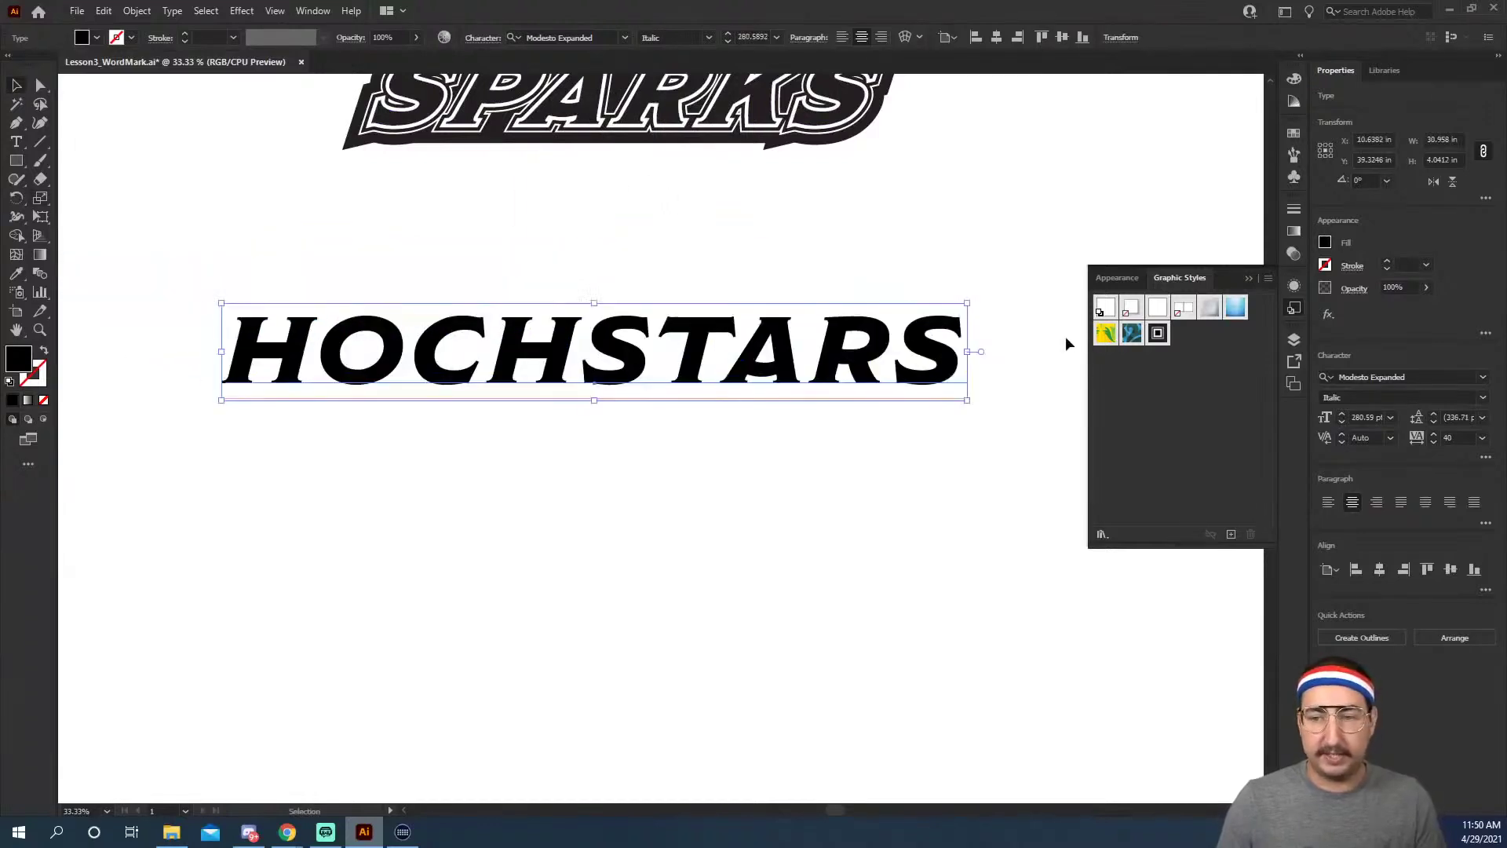
{"action": "left_click", "coordinate": [1158, 335]}
{"action": "left_click", "coordinate": [981, 226]}
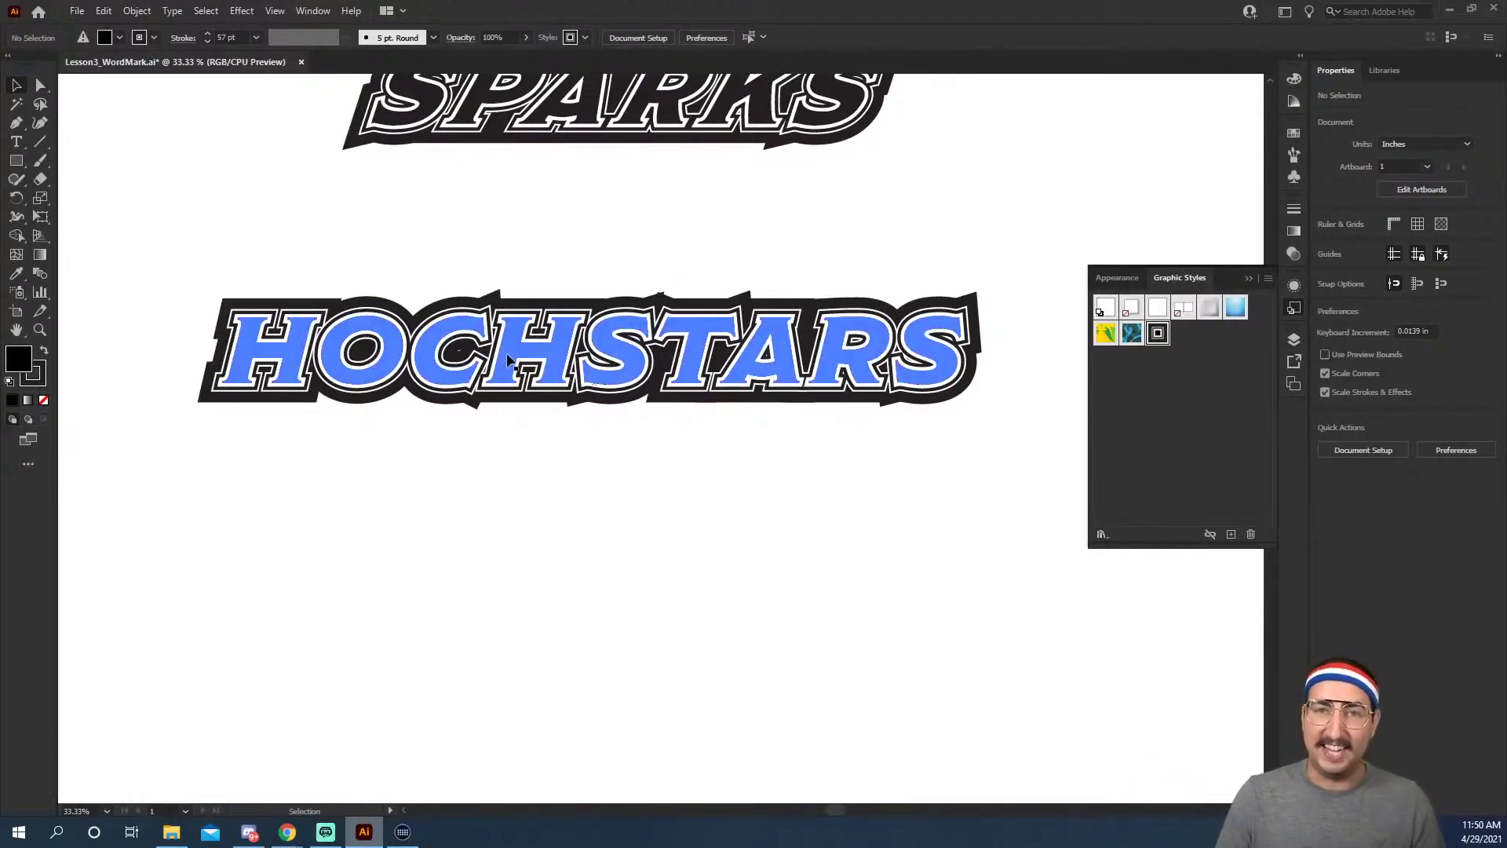
Replace the wording of the styled HOCHSTARS text with FROGS.
{"action": "double_click", "coordinate": [638, 339]}
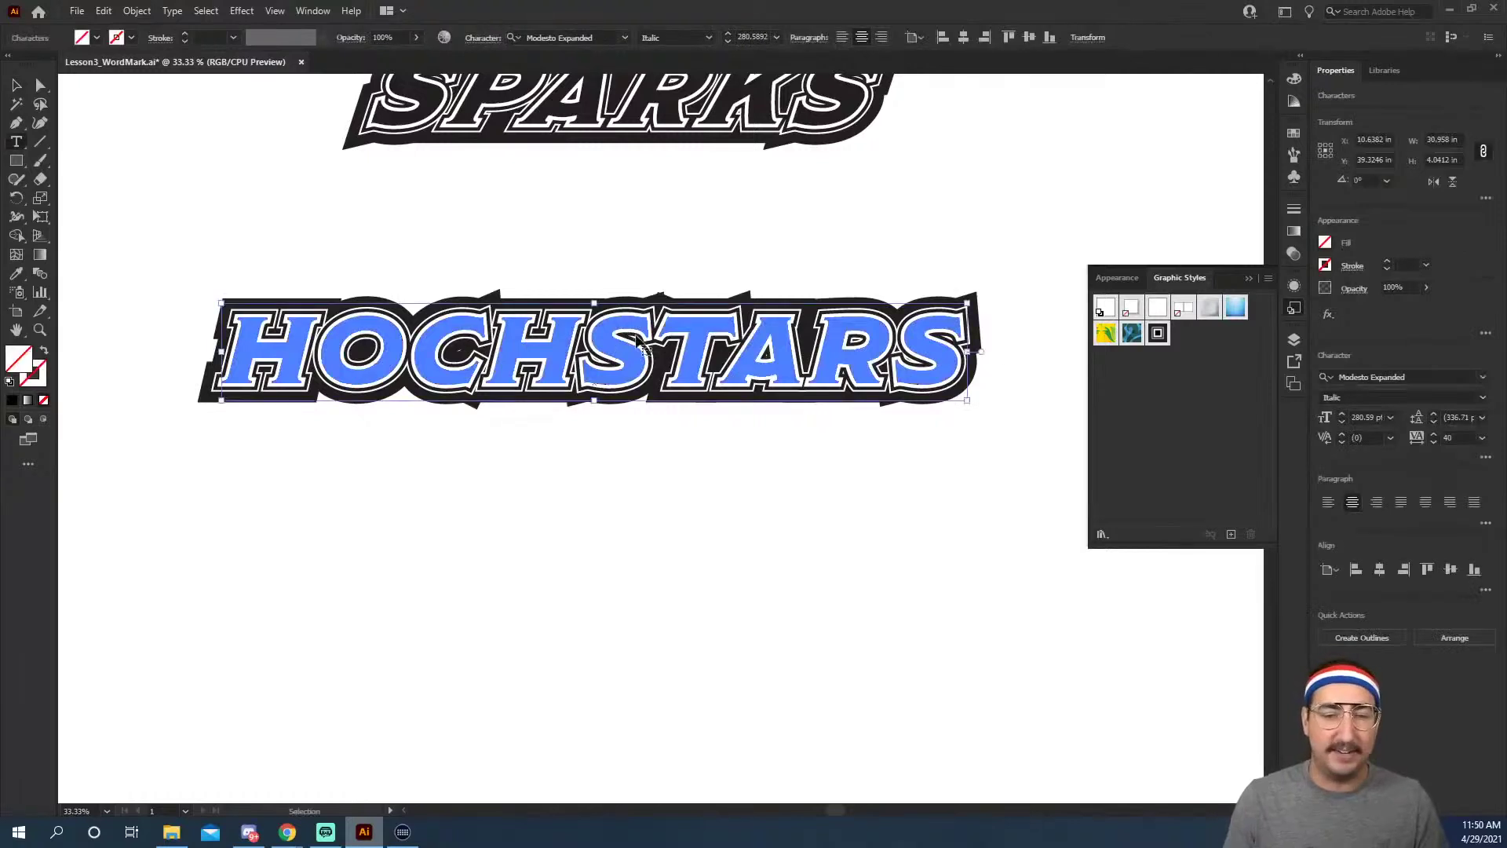
{"action": "double_click", "coordinate": [638, 336]}
{"action": "type", "text": "F"}
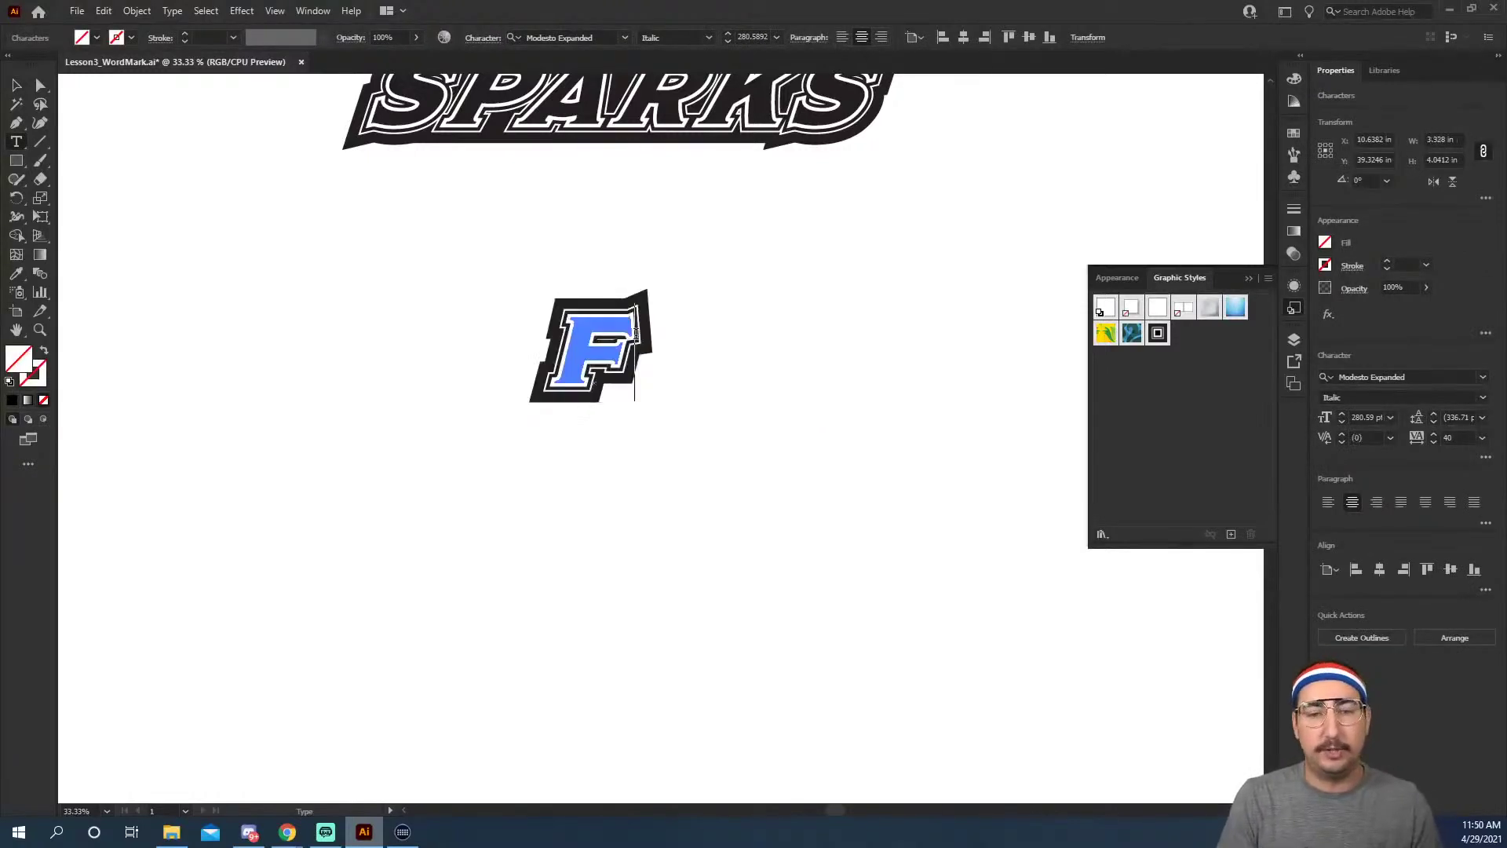
{"action": "type", "text": "ROGS"}
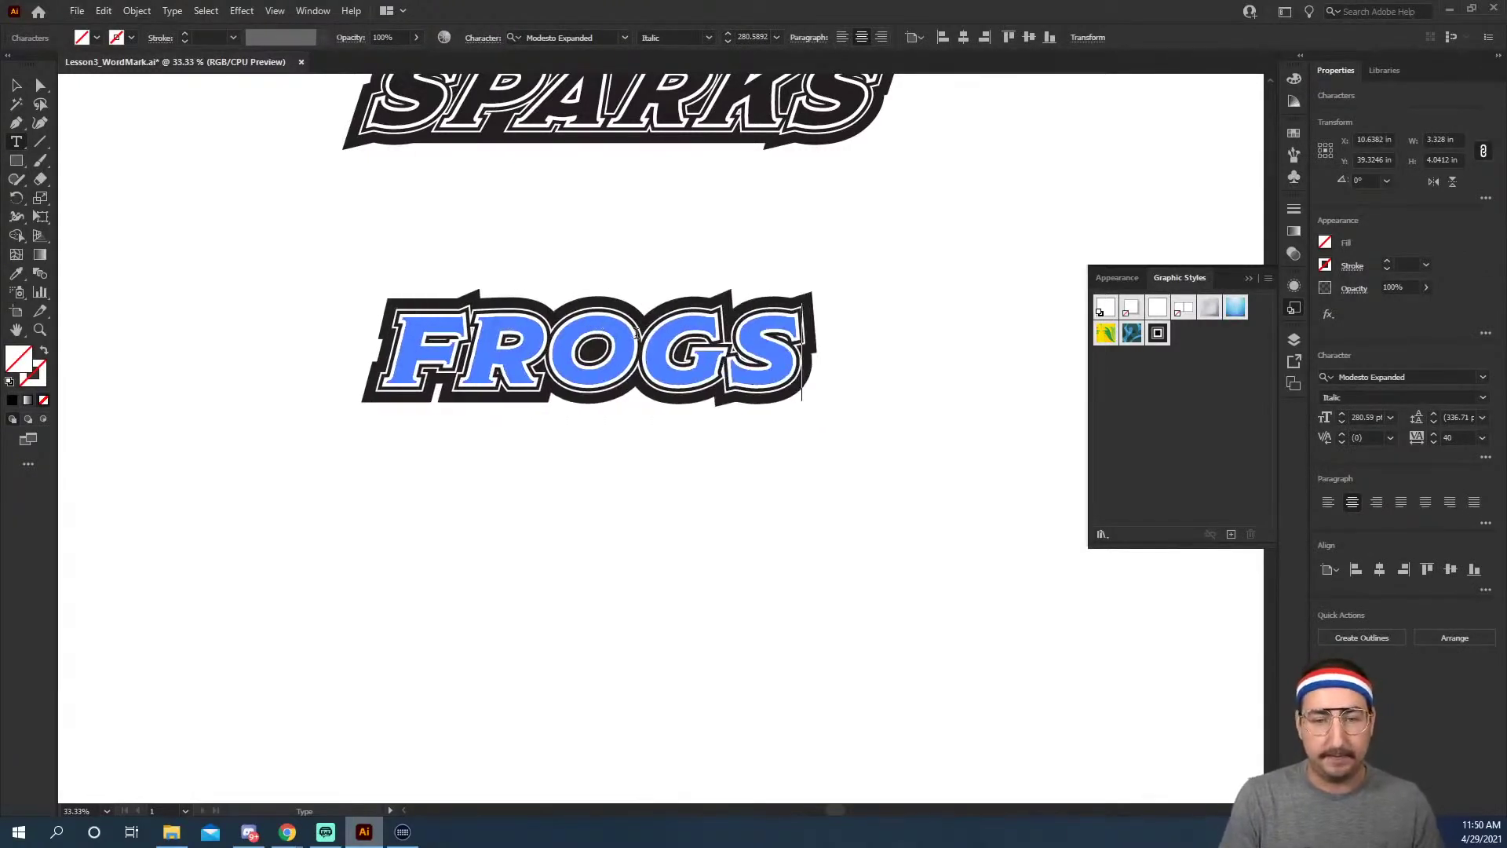
{"action": "key", "text": "Escape"}
{"action": "left_click", "coordinate": [300, 207]}
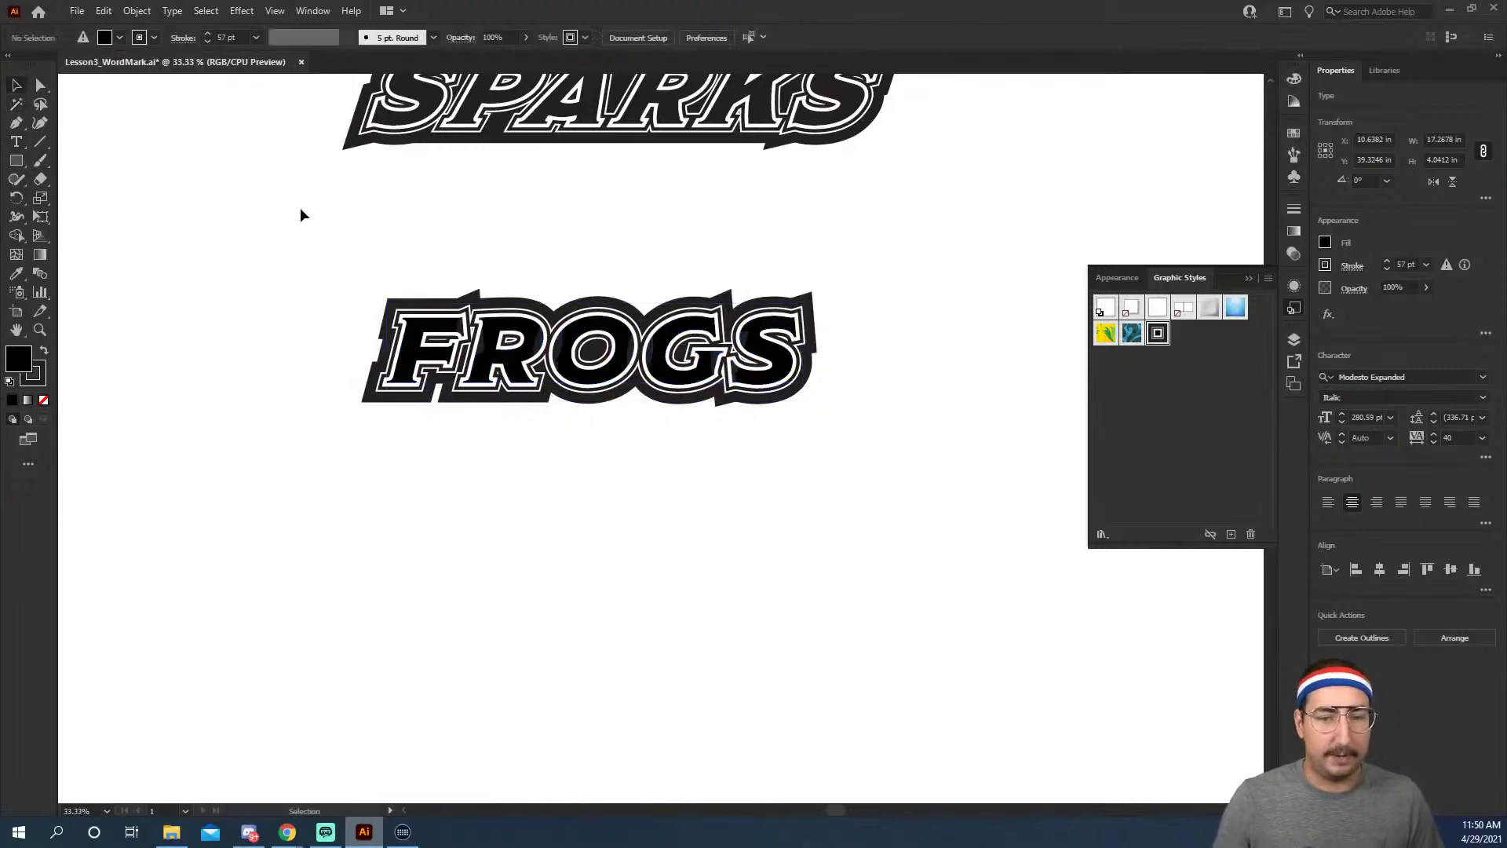
Examine up close how the fills and layered strokes of neighbouring FROGS letters overlap.
{"action": "left_click", "coordinate": [479, 328]}
{"action": "left_click", "coordinate": [718, 260]}
{"action": "key", "text": "z"}
{"action": "left_click", "coordinate": [775, 251]}
{"action": "left_click", "coordinate": [622, 433]}
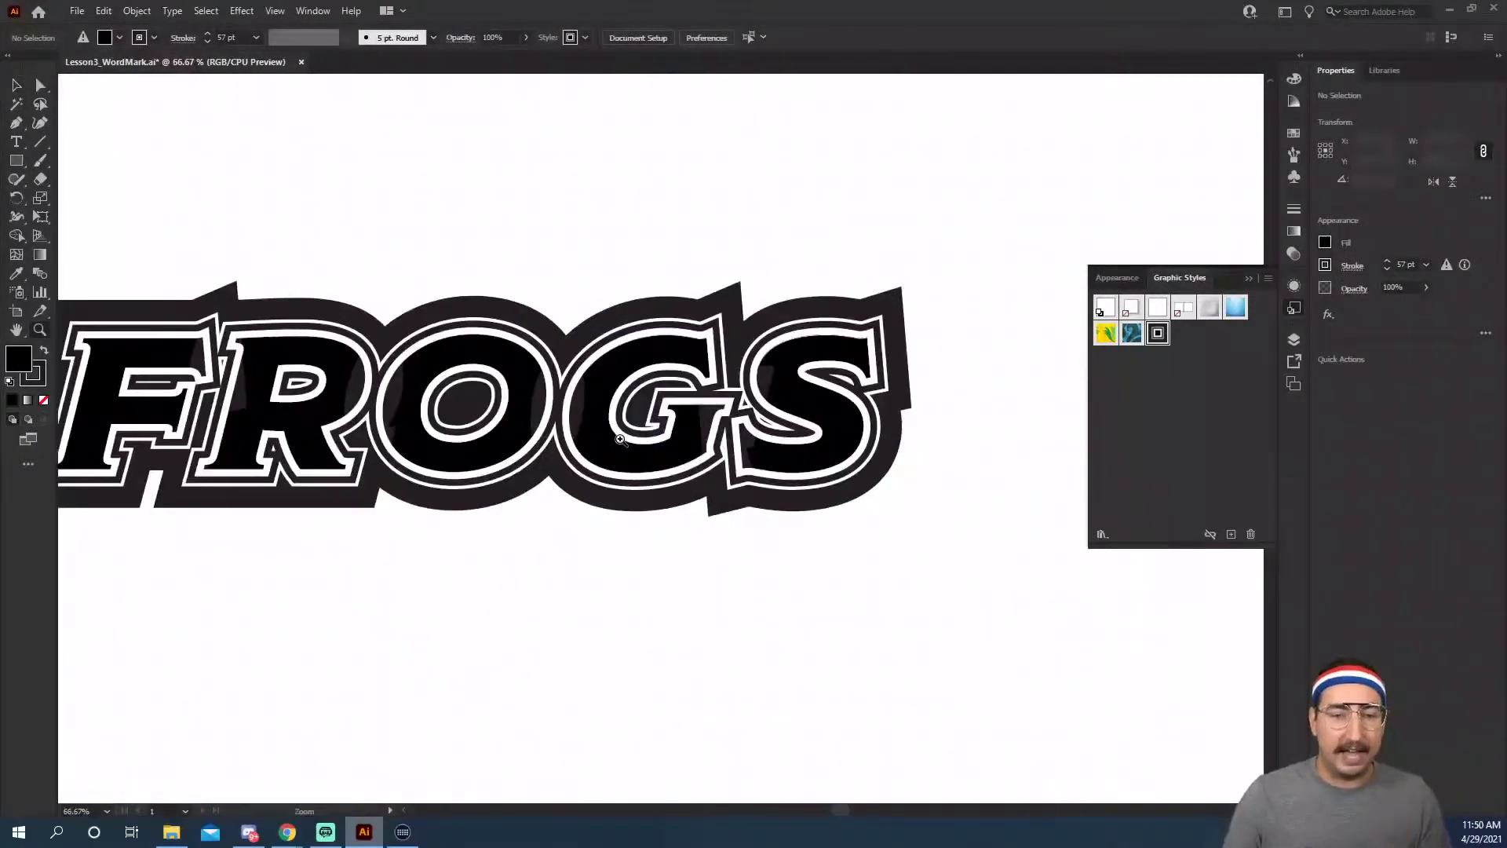
{"action": "left_click", "coordinate": [621, 434]}
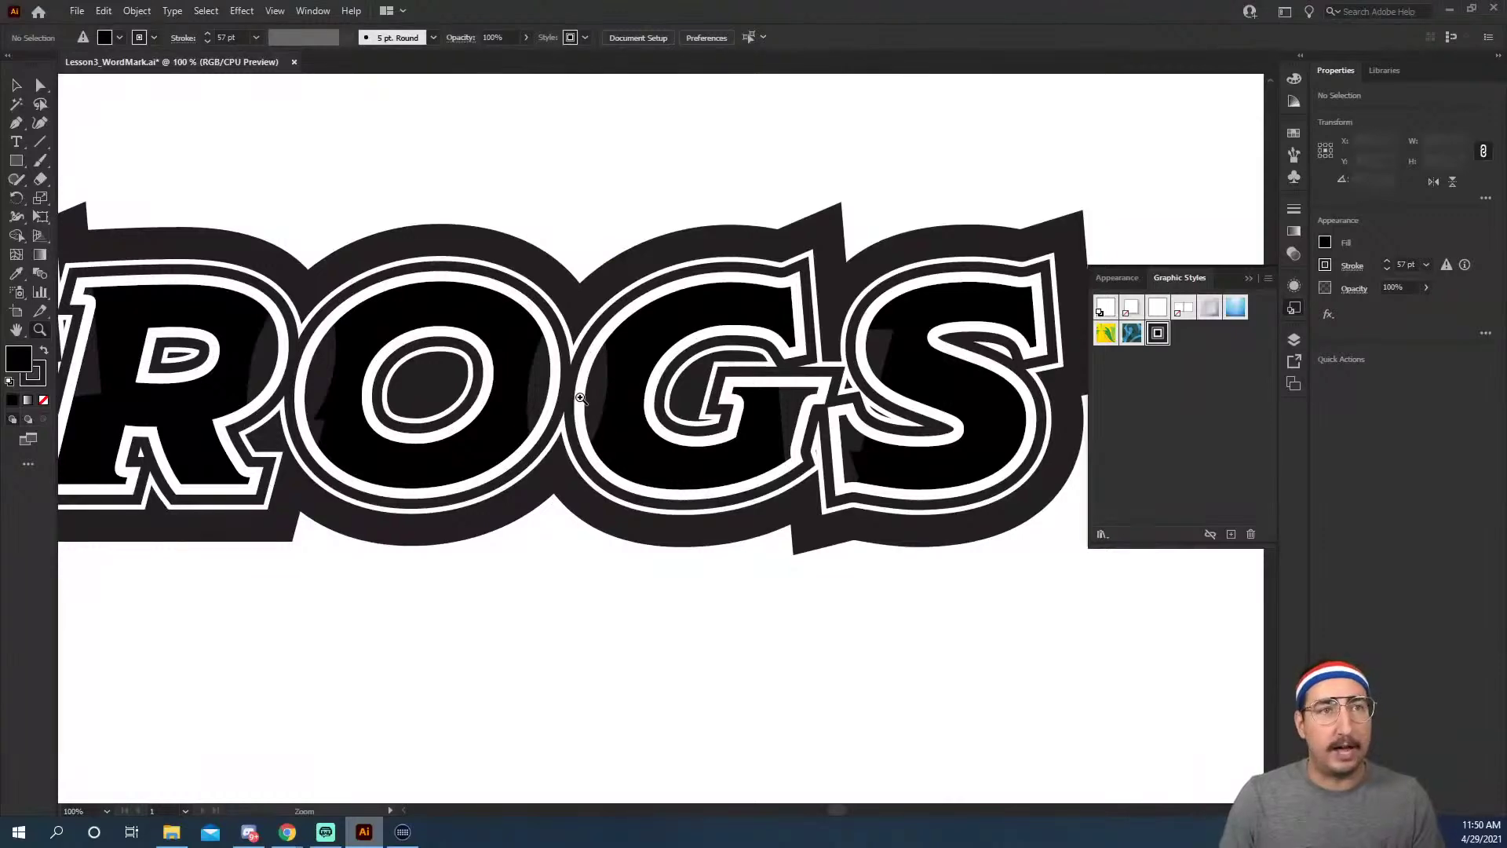
{"action": "left_click", "coordinate": [609, 394], "text": "alt"}
{"action": "left_click", "coordinate": [609, 394], "text": "alt"}
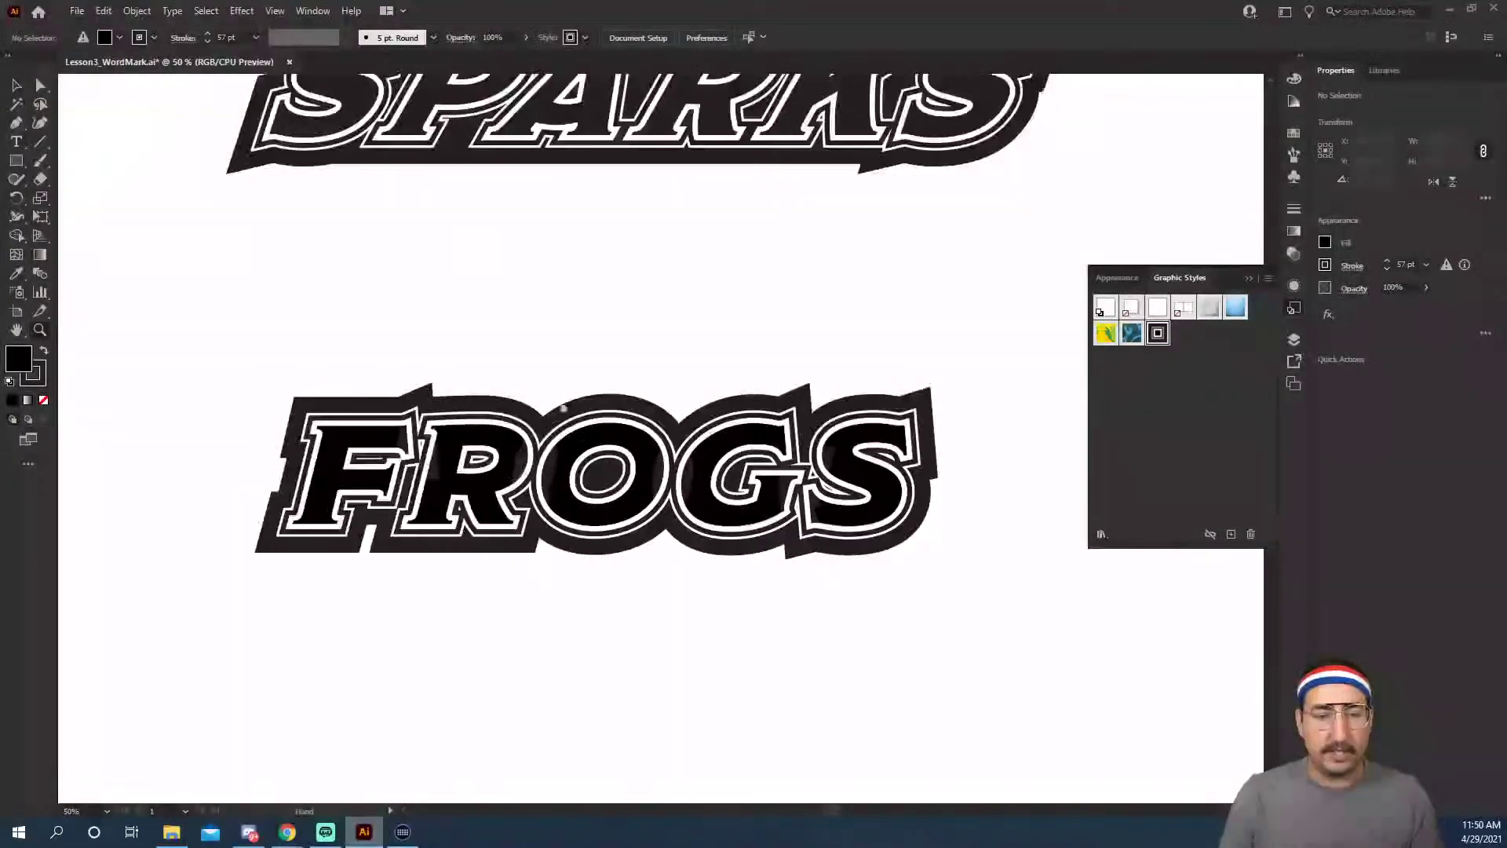
{"action": "scroll", "coordinate": [609, 376], "scroll_direction": "down", "scroll_amount": 2}
{"action": "key", "text": "v"}
Try expanding the appearance of the live FROGS text, and return to the unexpanded live FROGS text.
{"action": "left_click", "coordinate": [602, 363]}
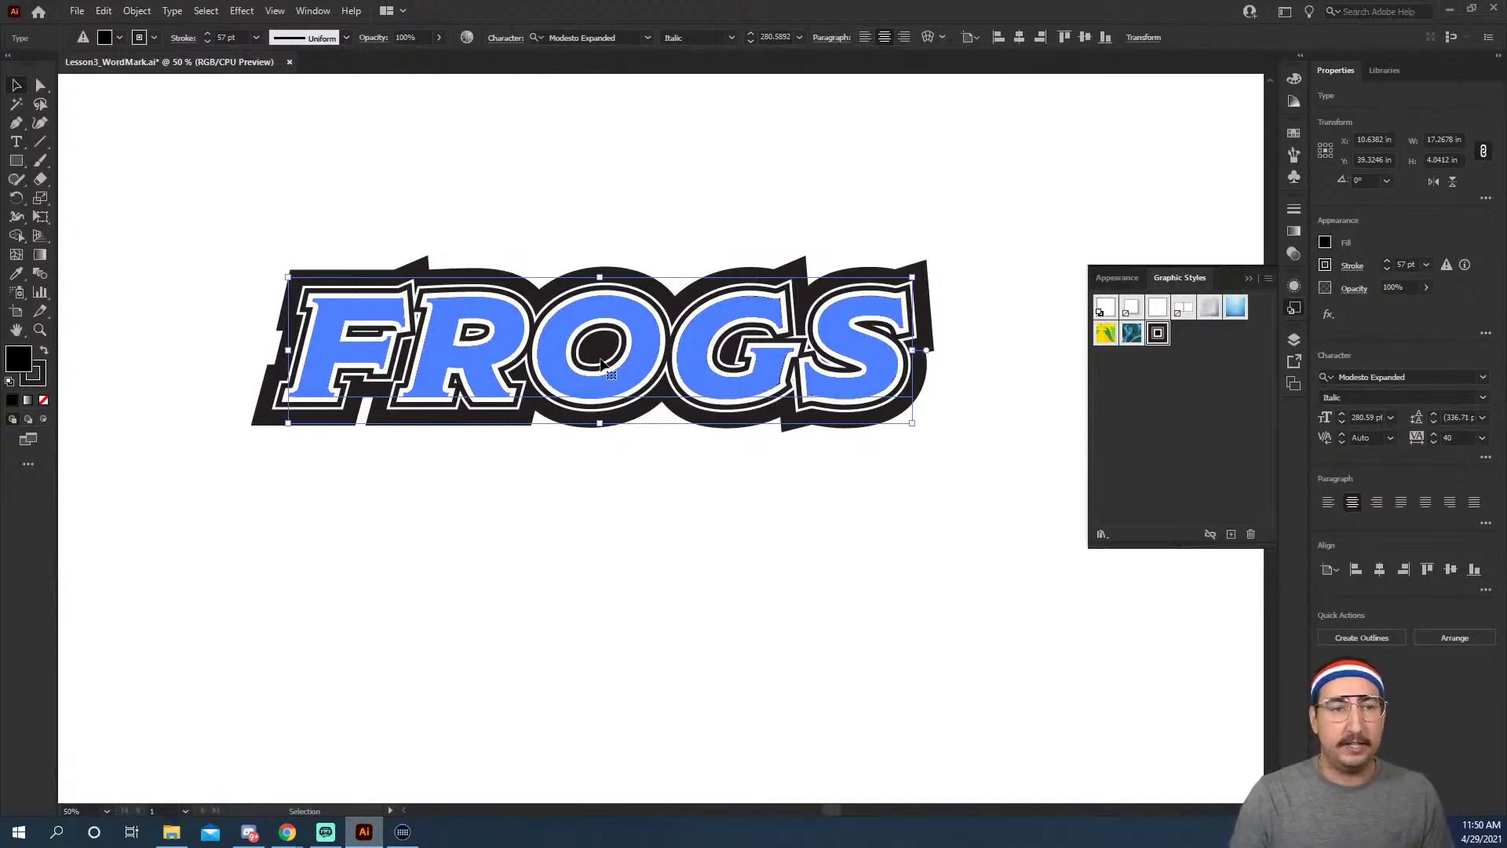
{"action": "left_click", "coordinate": [137, 10]}
{"action": "left_click", "coordinate": [167, 212]}
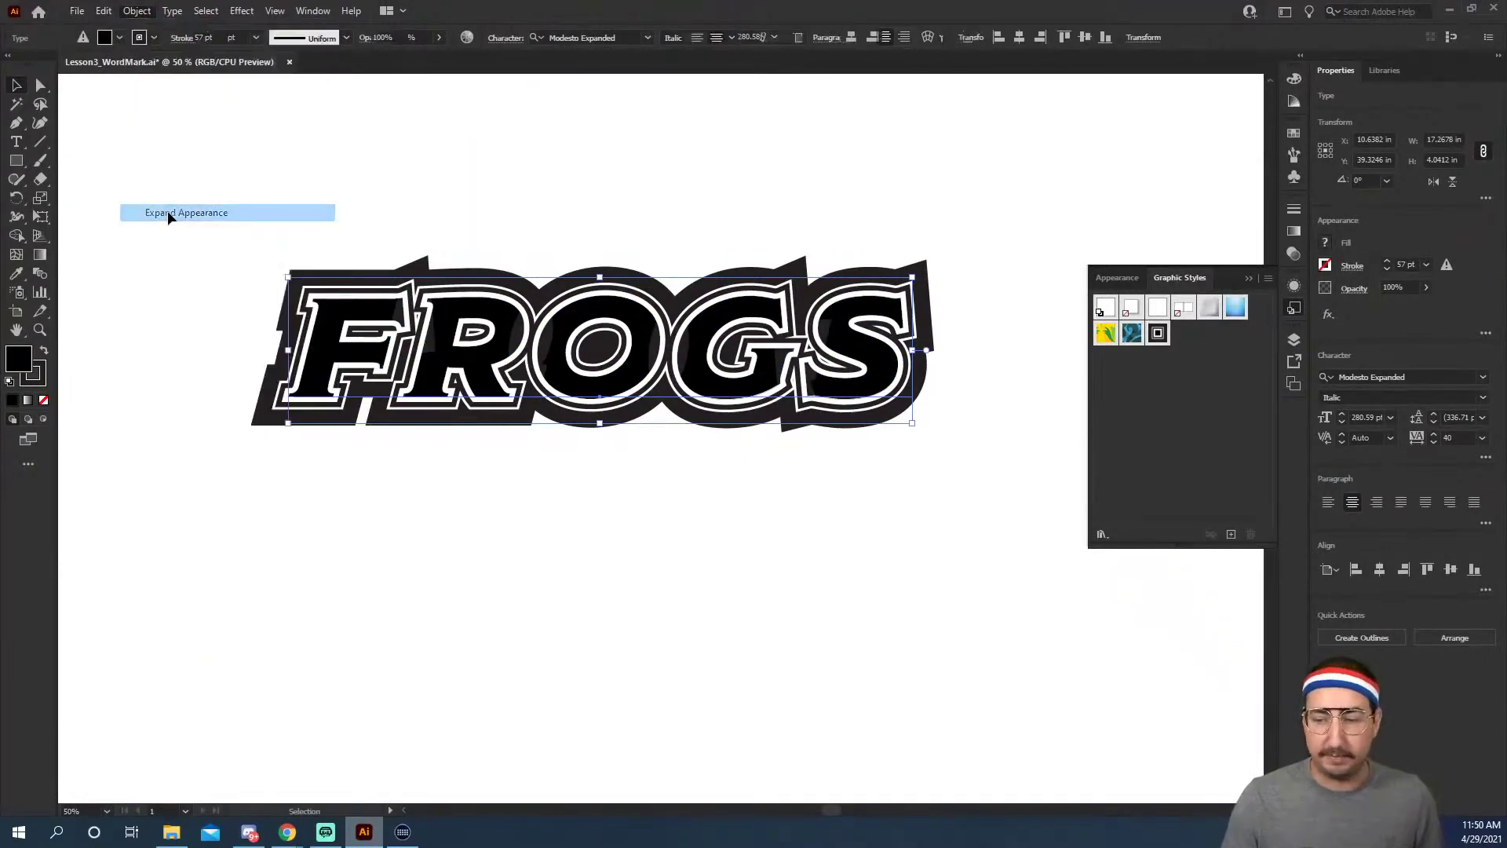
{"action": "left_click", "coordinate": [531, 202]}
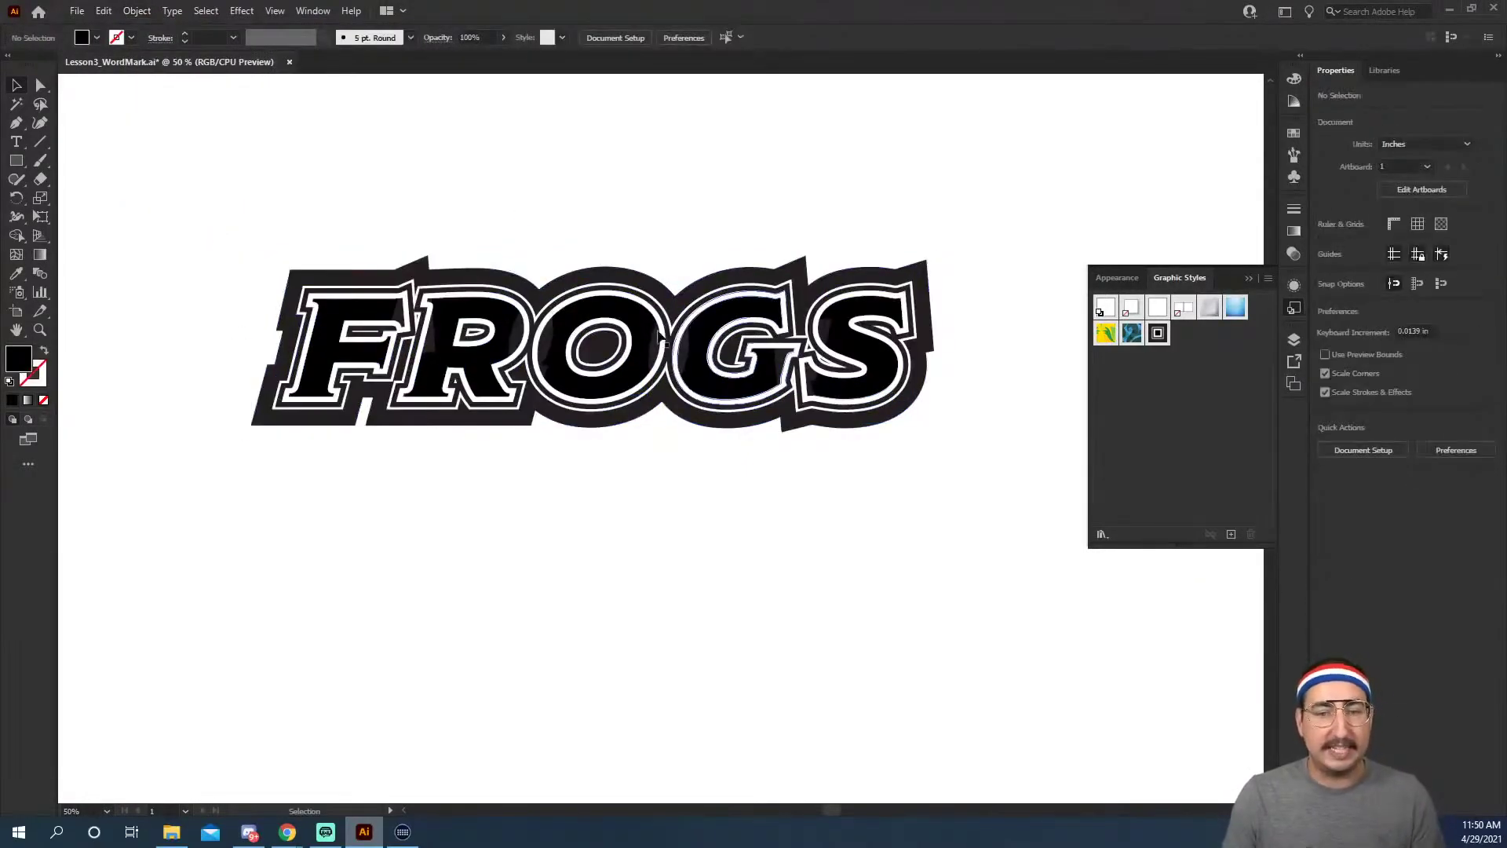
{"action": "key", "text": "ctrl+z"}
{"action": "key", "text": "ctrl+z"}
{"action": "key", "text": "ctrl+z"}
{"action": "key", "text": "ctrl+z"}
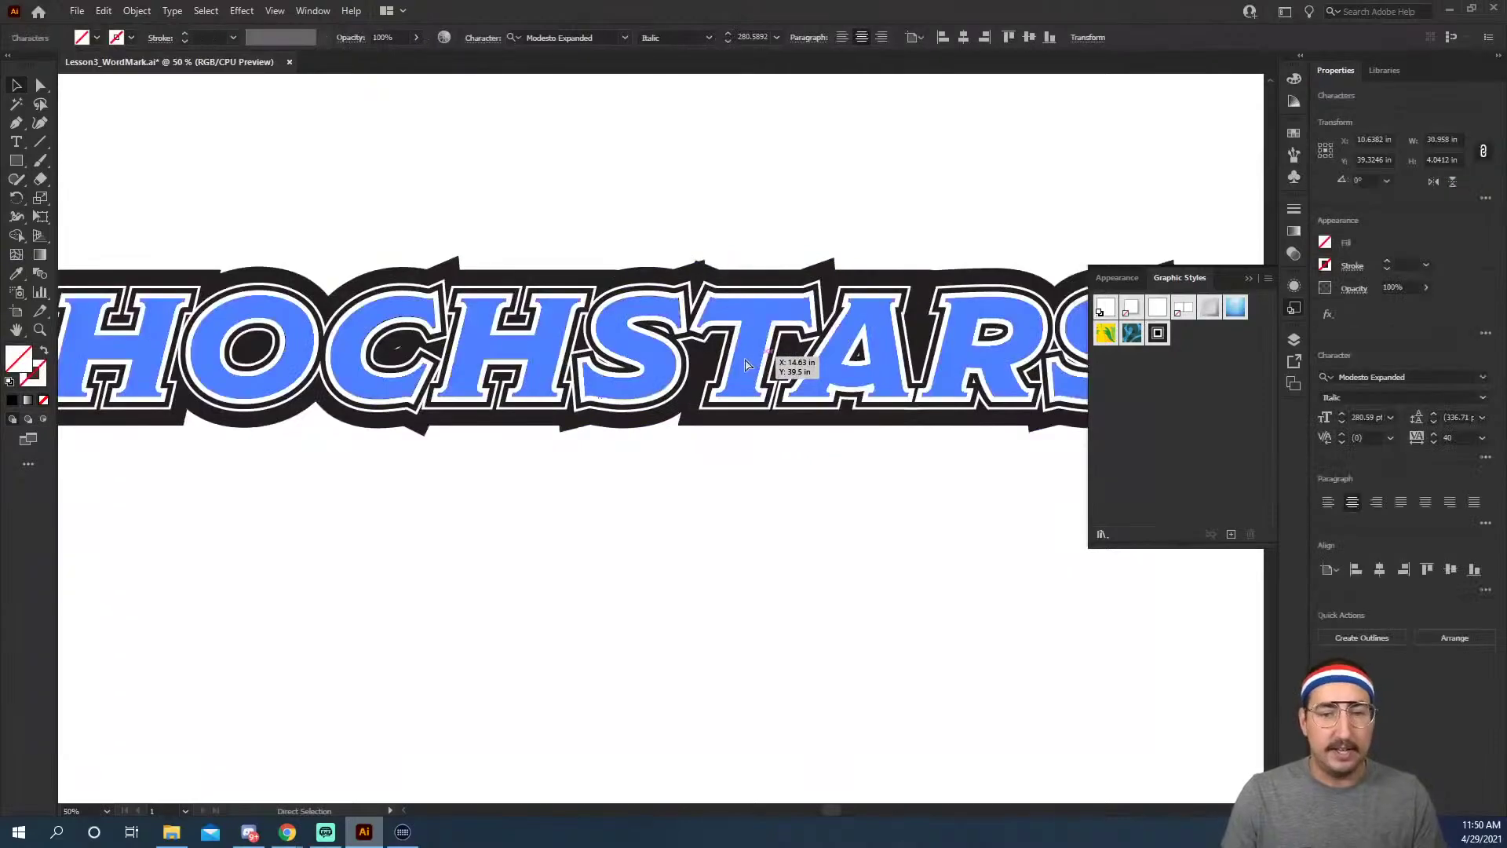
{"action": "key", "text": "ctrl+shift+z"}
{"action": "key", "text": "ctrl+shift+z"}
{"action": "key", "text": "ctrl+shift+z"}
{"action": "key", "text": "ctrl+shift+z"}
{"action": "key", "text": "ctrl+shift+z"}
{"action": "key", "text": "ctrl+shift+z"}
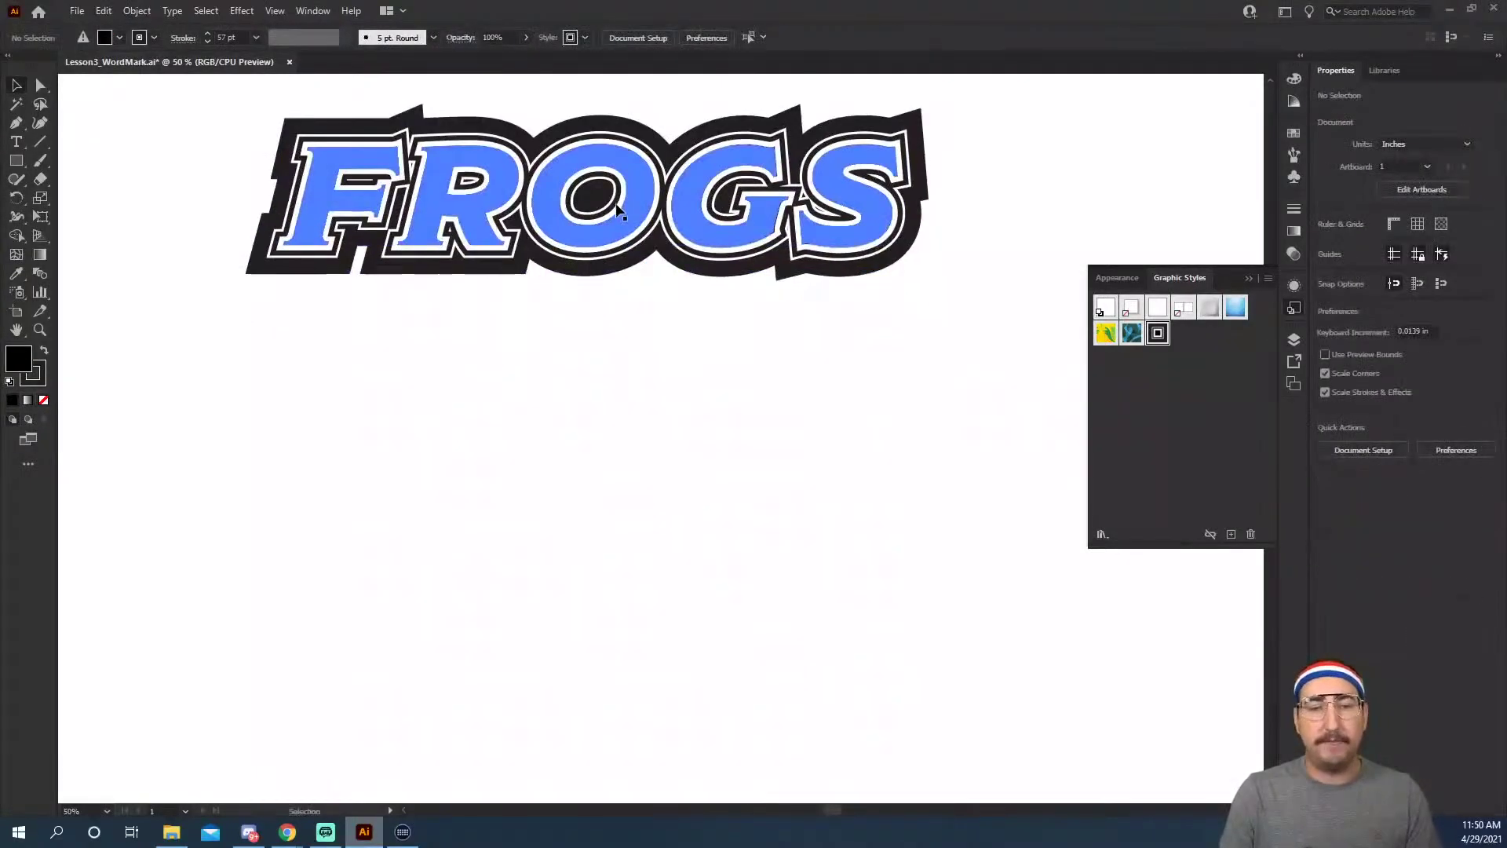
Duplicate the styled FROGS text below the original and remove all the layered strokes from the copy.
{"action": "key", "text": "ctrl+shift+z"}
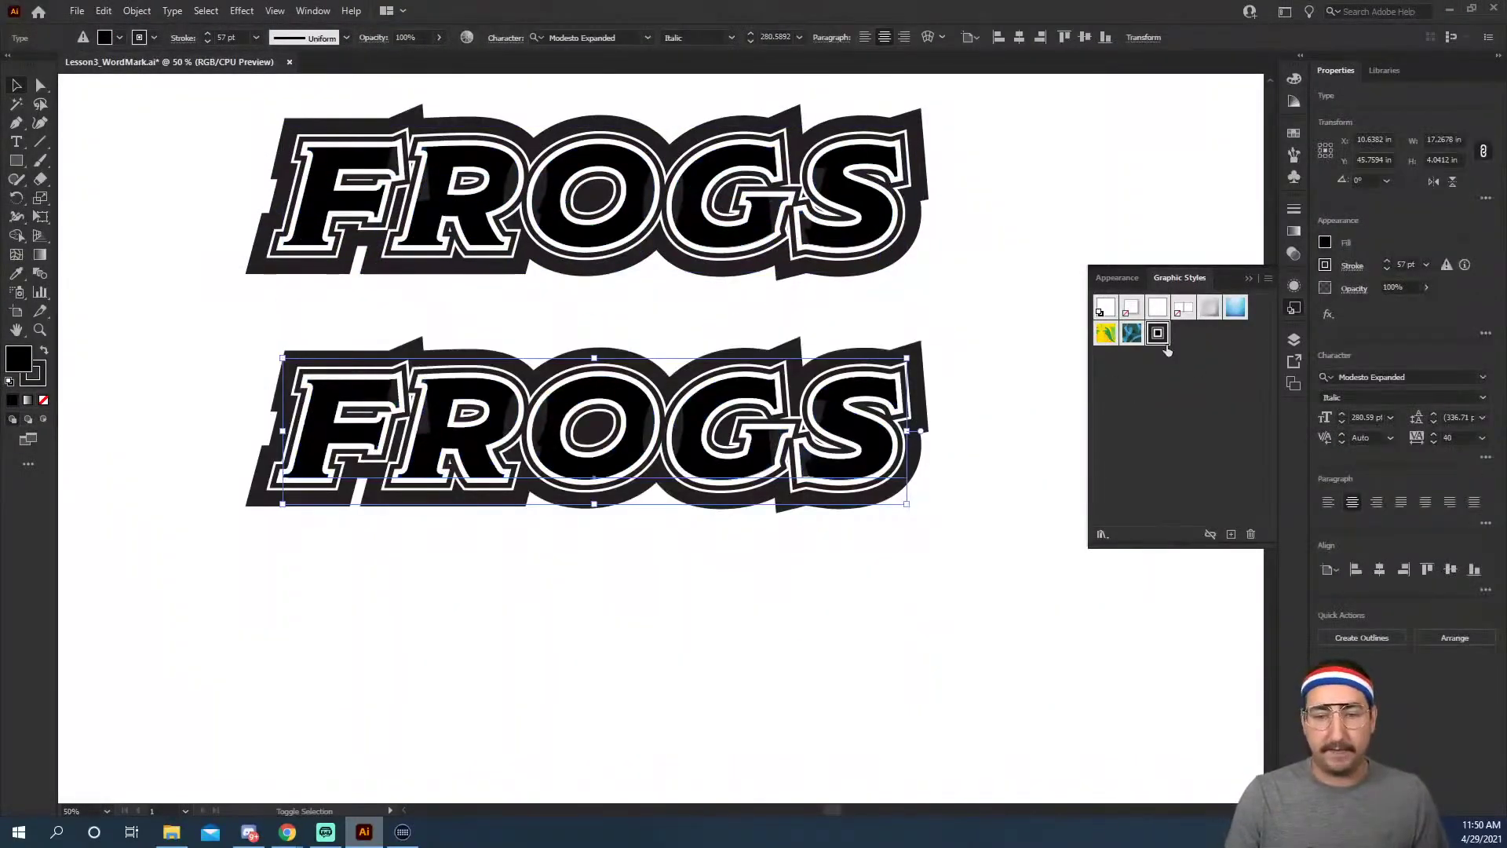
{"action": "left_click", "coordinate": [1295, 286]}
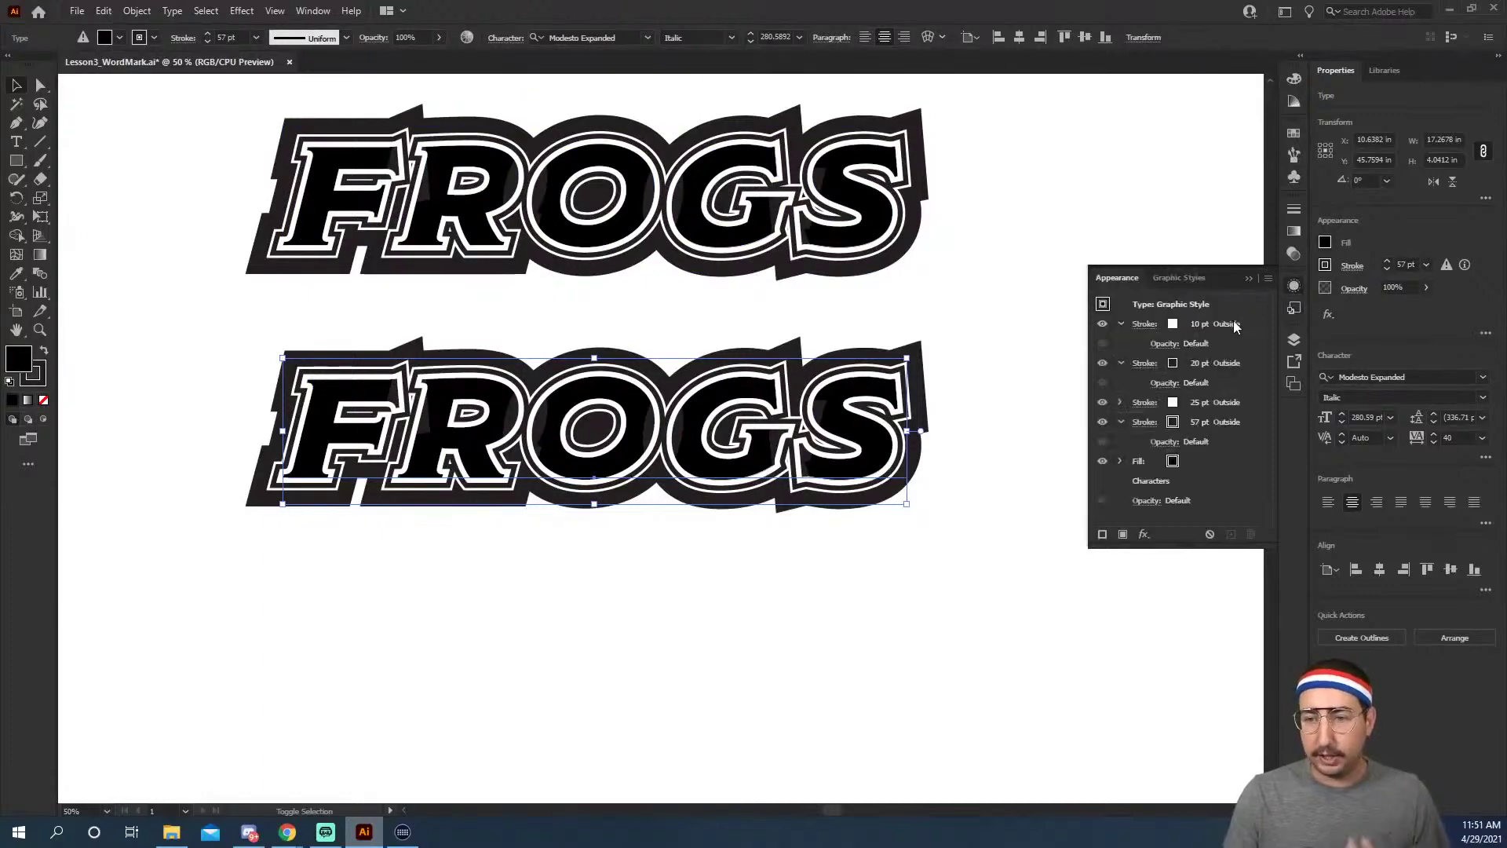
{"action": "left_click", "coordinate": [1259, 426], "text": "shift"}
{"action": "left_click", "coordinate": [1250, 534]}
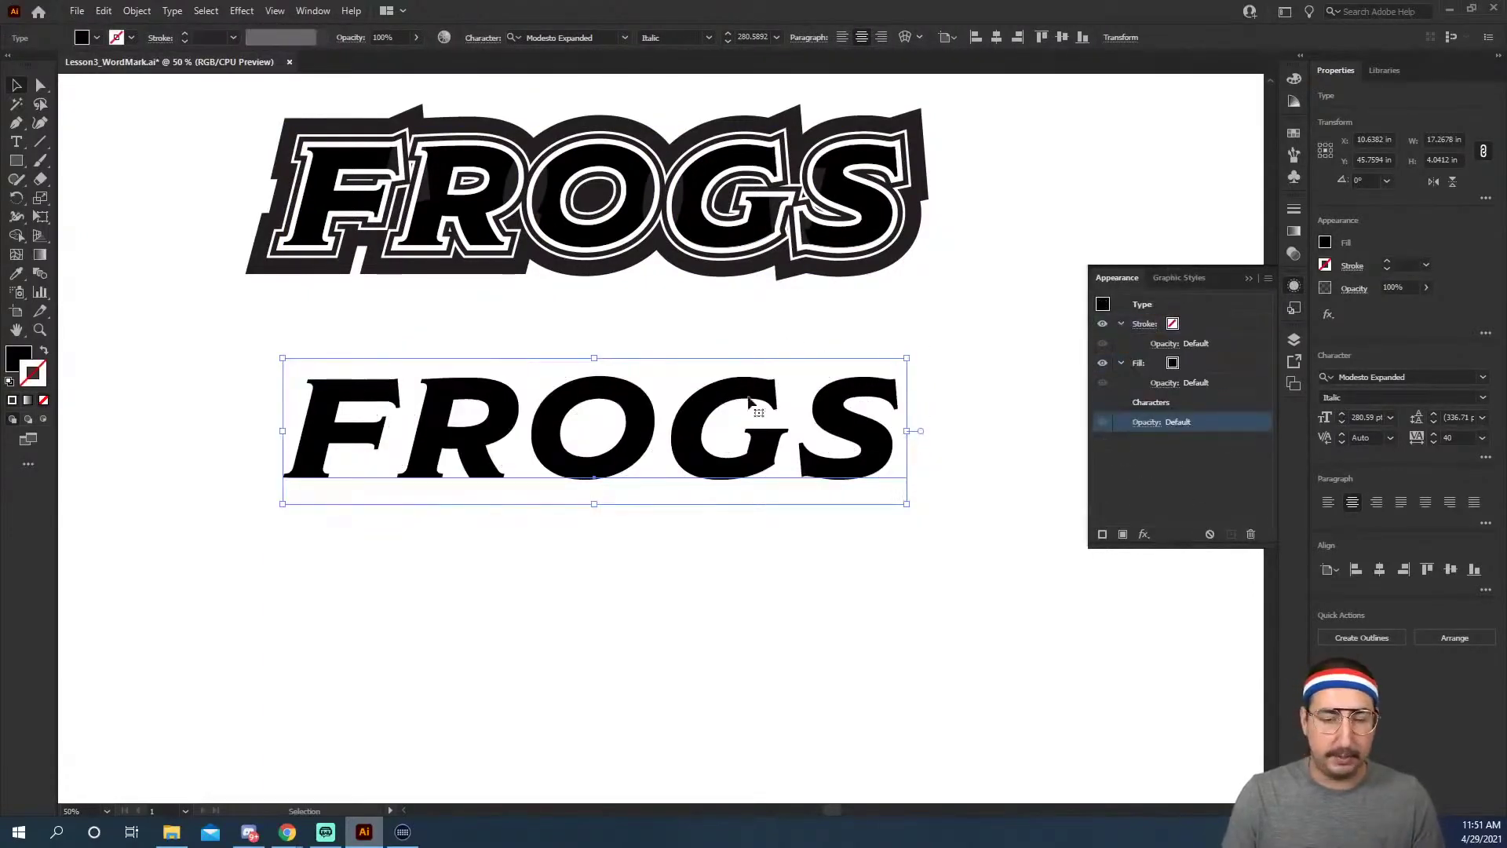
Convert the lower FROGS copy to outlines and combine the letters into one compound path.
{"action": "key", "text": "ctrl"}
{"action": "key", "text": "ctrl+shift+o"}
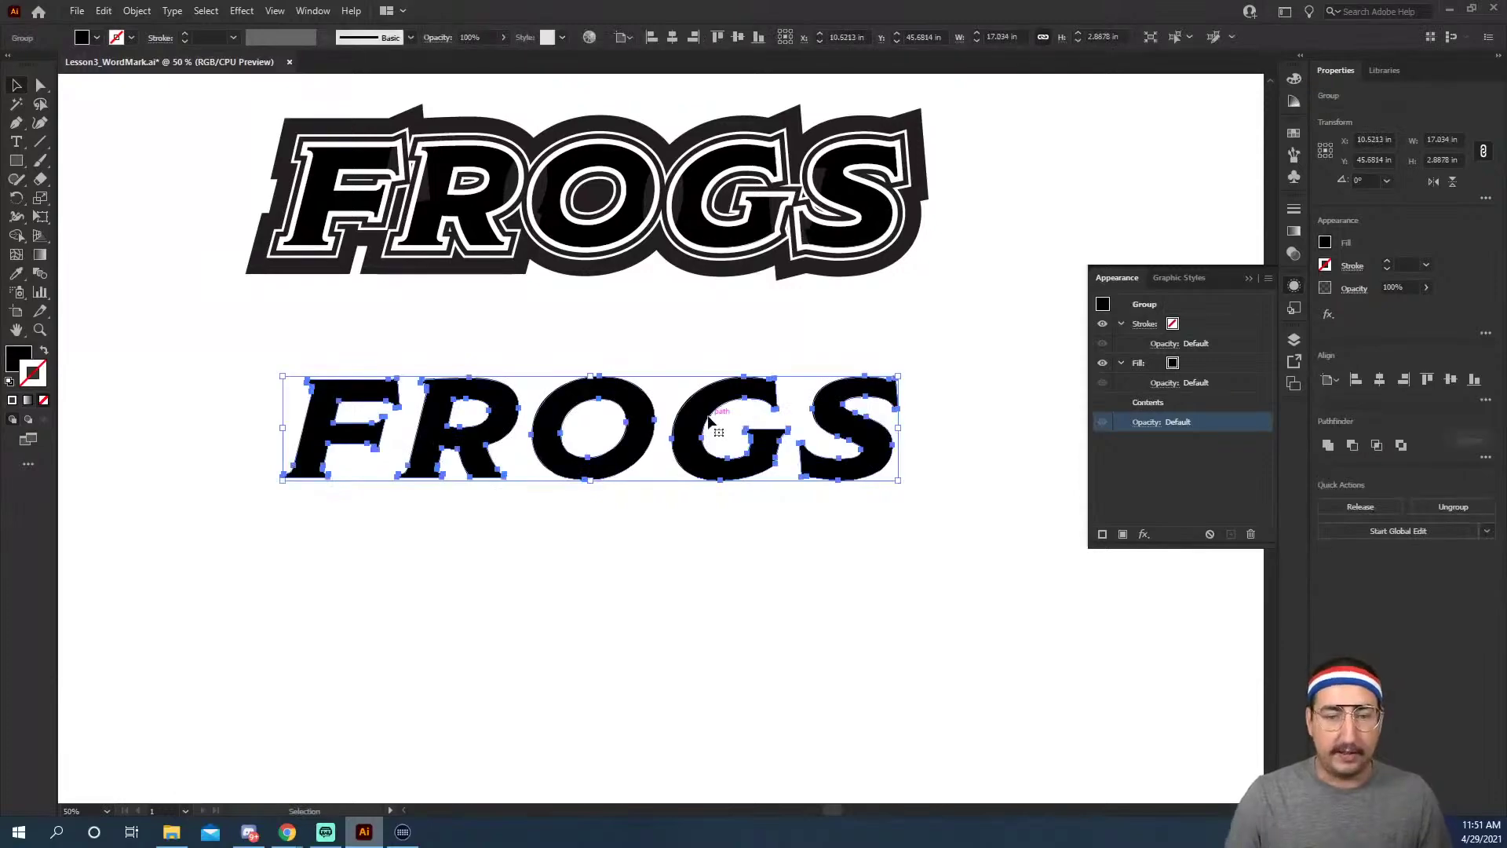
{"action": "left_click", "coordinate": [140, 13]}
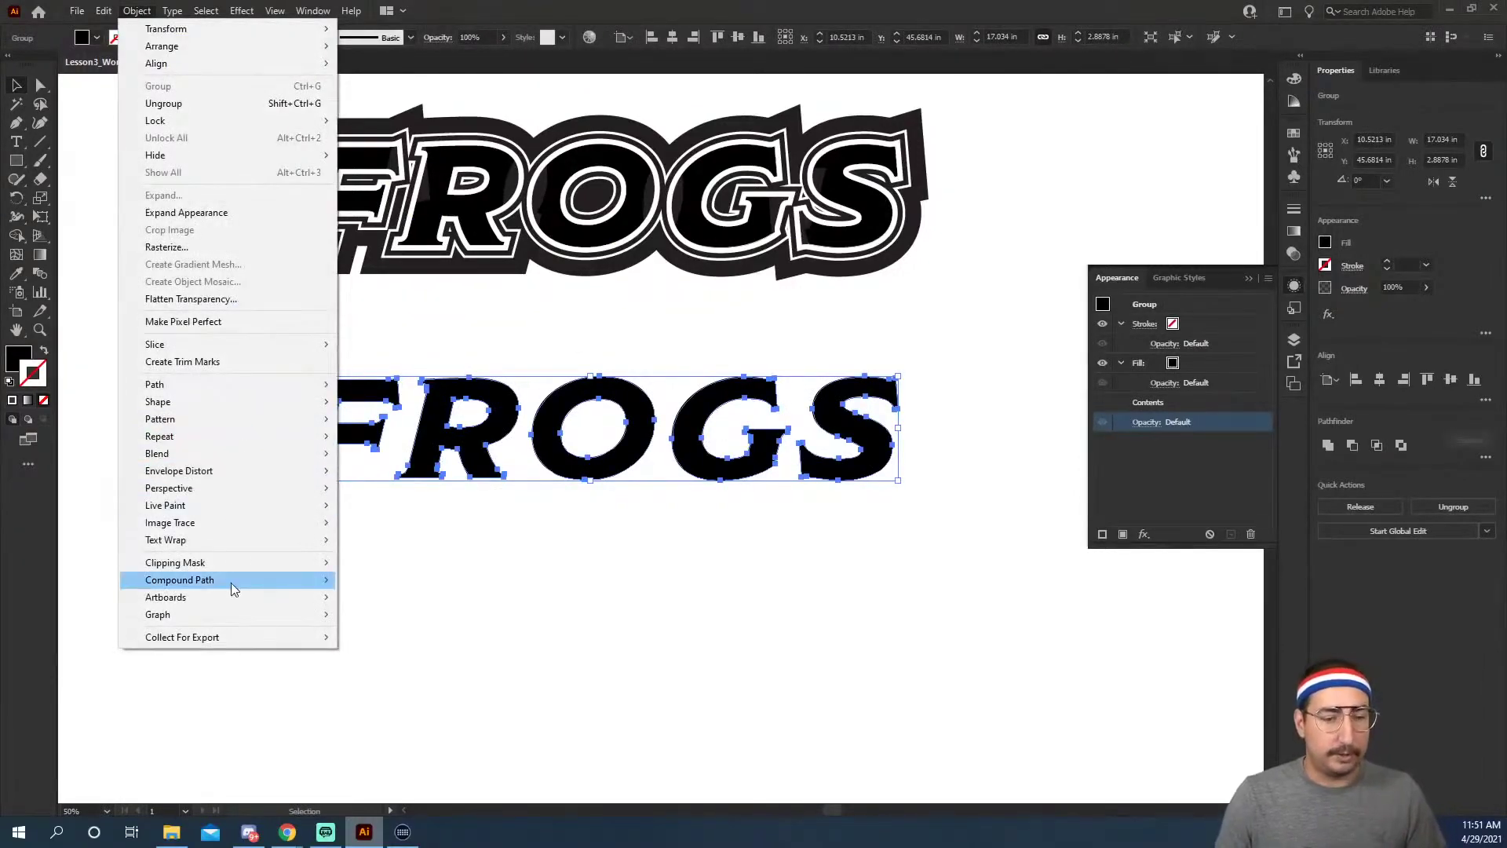
{"action": "mouse_move", "coordinate": [231, 583]}
{"action": "left_click", "coordinate": [372, 582]}
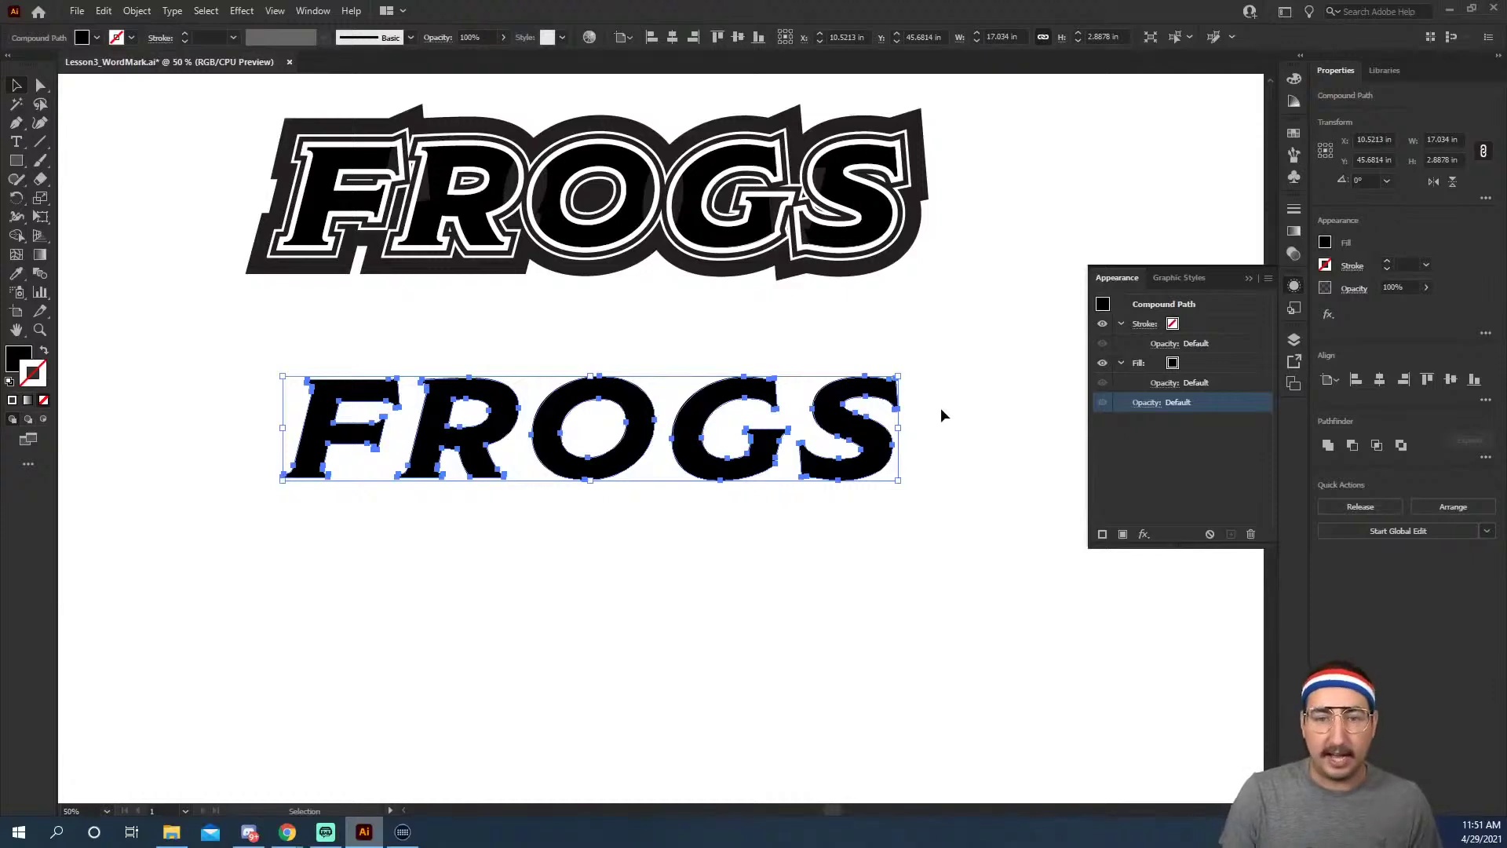
Apply the saved layered-stroke graphic style to the lower FROGS compound path and compare it closely with the live text above.
{"action": "left_click", "coordinate": [1290, 311]}
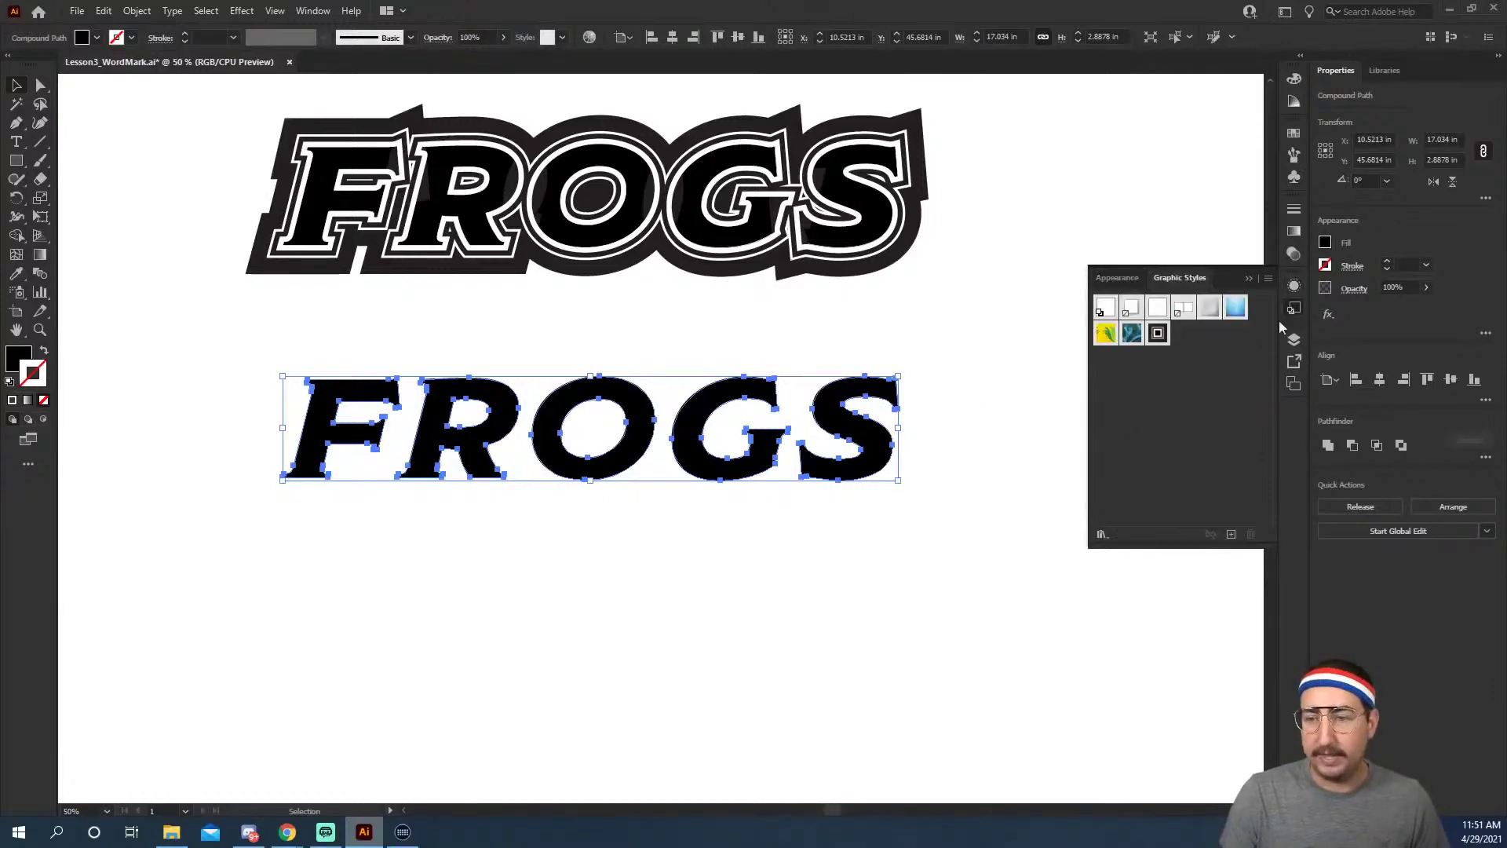
{"action": "left_click", "coordinate": [1159, 334]}
{"action": "left_click", "coordinate": [956, 361]}
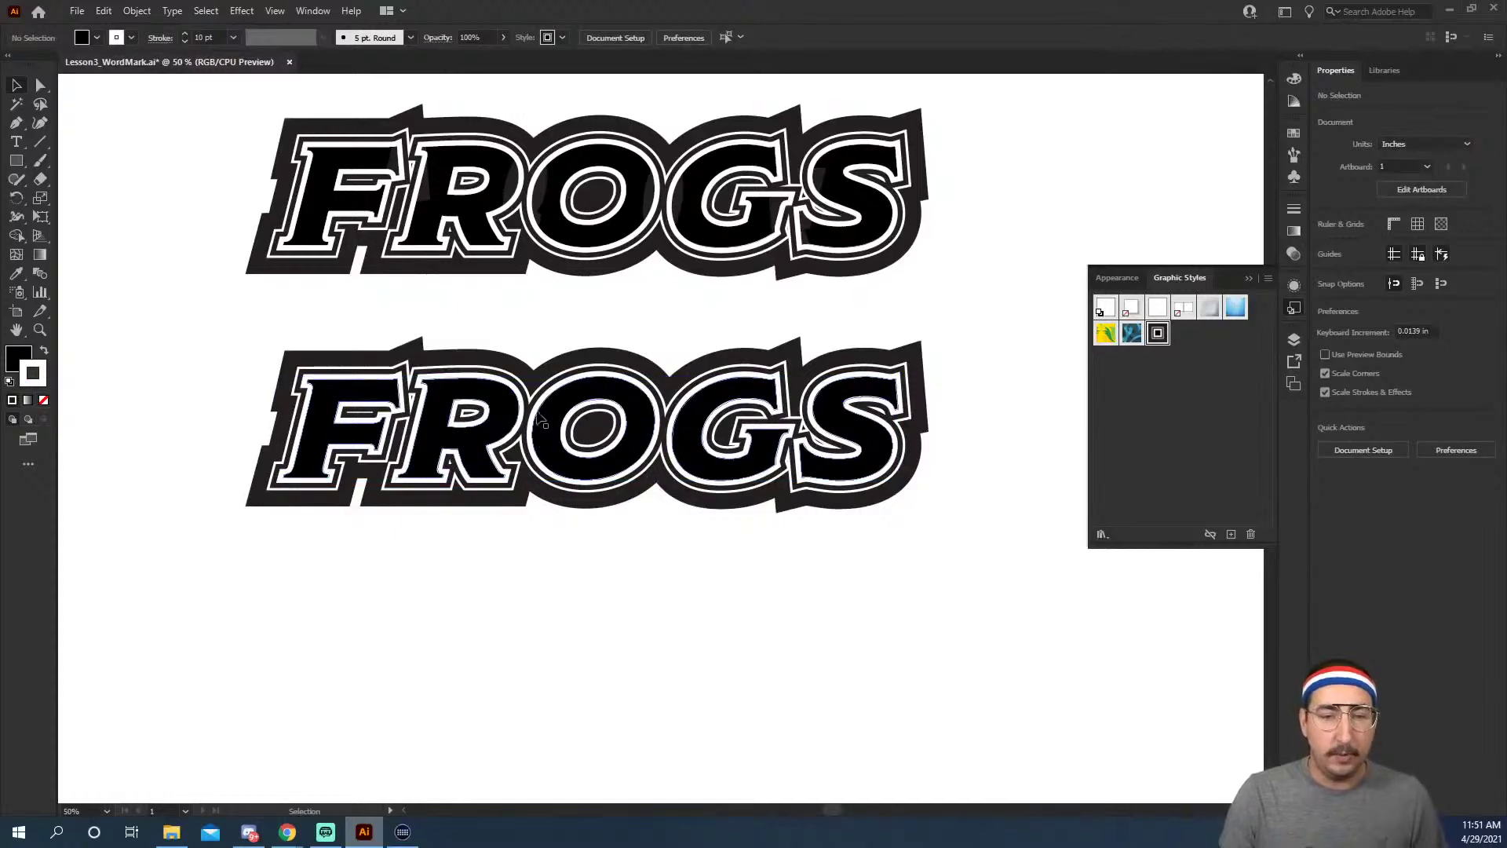
{"action": "key", "text": "z"}
{"action": "left_click_drag", "start_coordinate": [460, 136], "coordinate": [649, 541]}
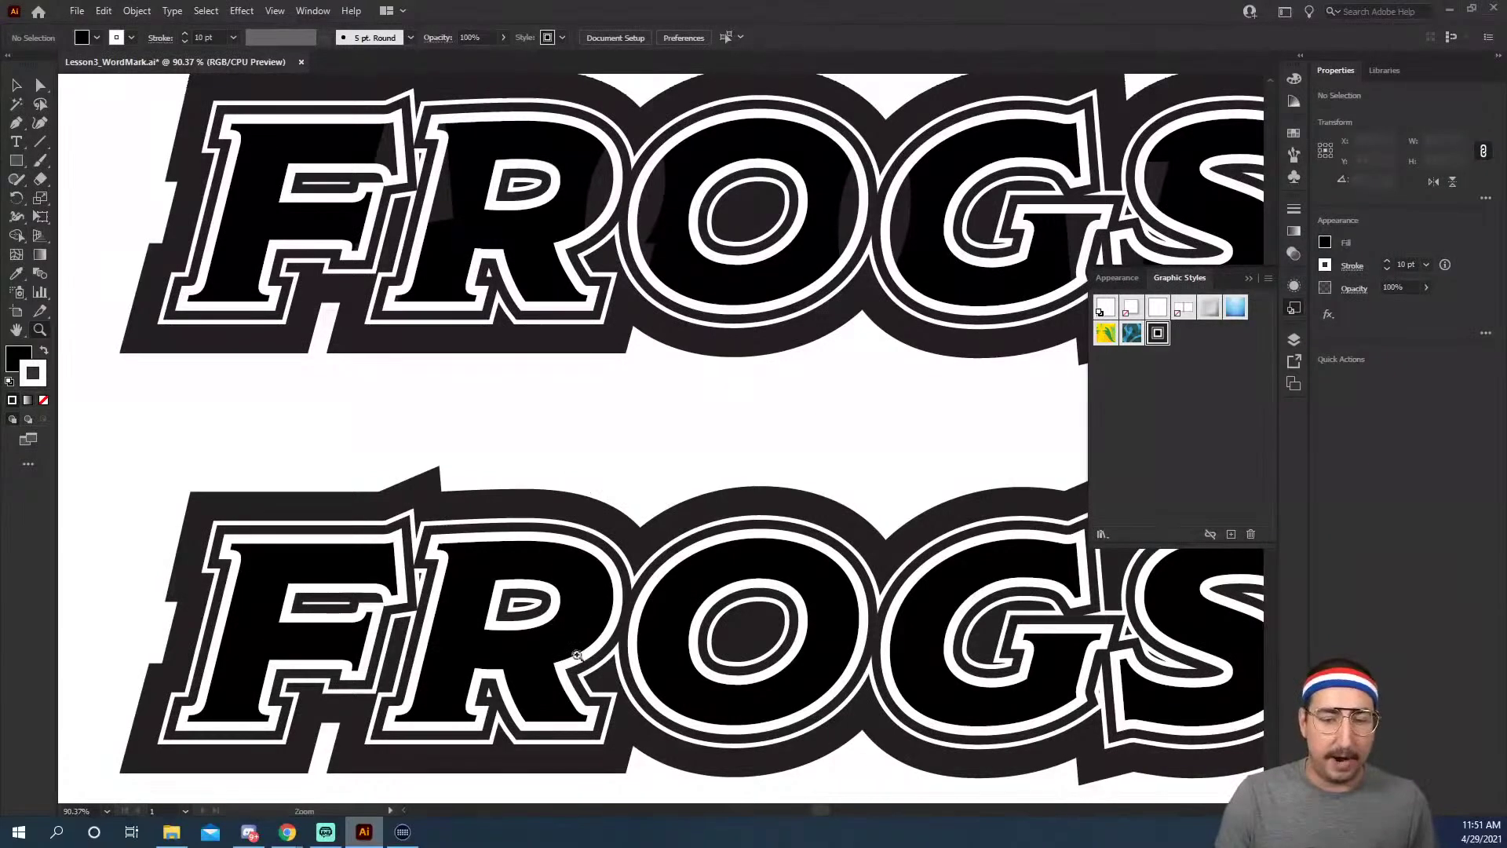
{"action": "left_click", "coordinate": [774, 481], "text": "alt"}
{"action": "left_click_drag", "start_coordinate": [819, 470], "coordinate": [833, 461]}
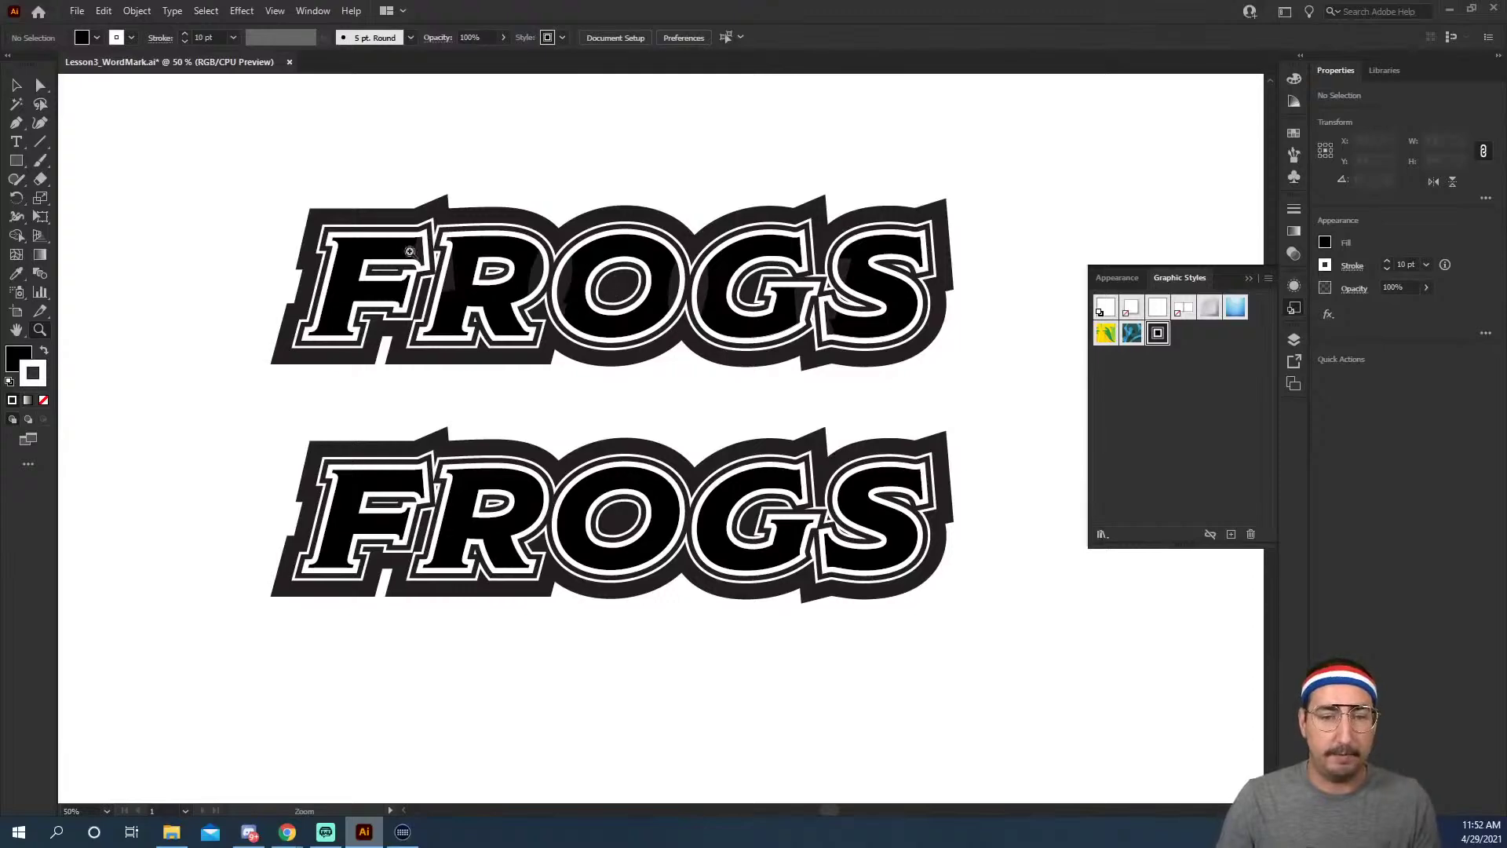
Set the tracking of the upper live FROGS text to 200.
{"action": "left_click", "coordinate": [17, 89]}
{"action": "double_click", "coordinate": [837, 322]}
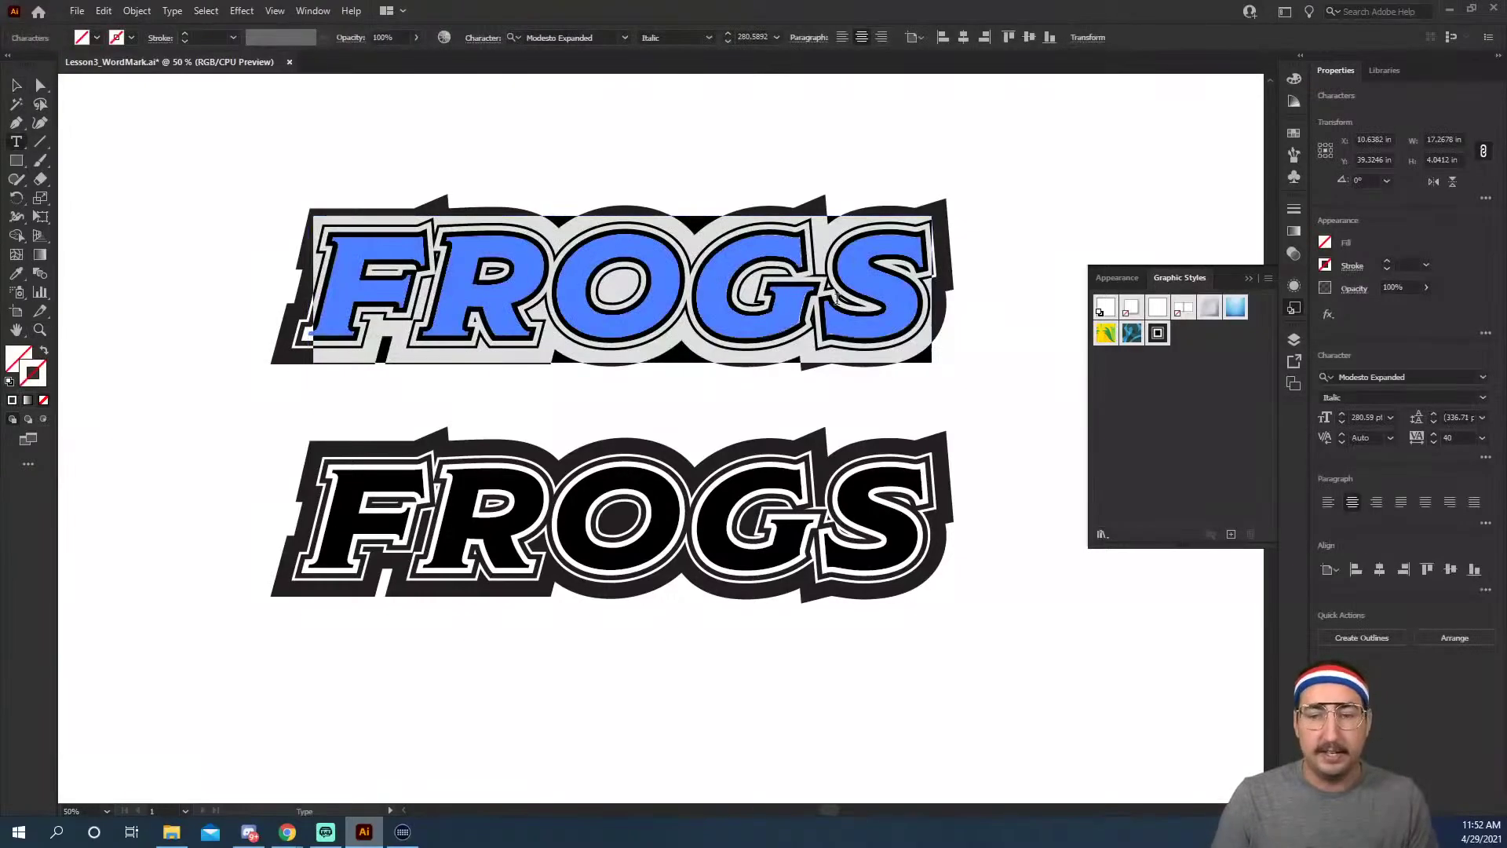
{"action": "key", "text": "ctrl+t"}
{"action": "left_click", "coordinate": [685, 203]}
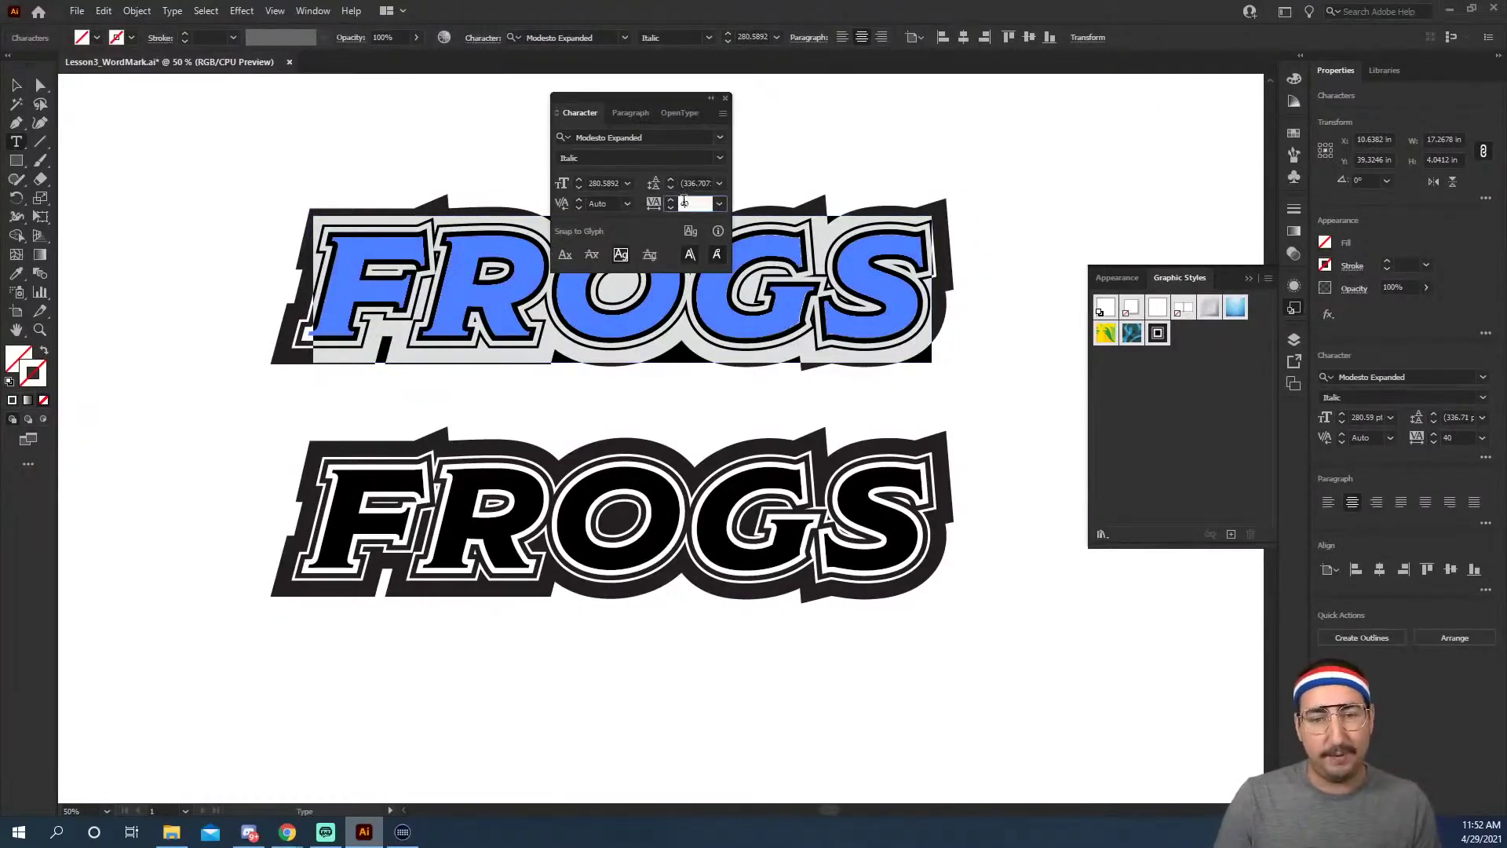
{"action": "type", "text": "200"}
{"action": "key", "text": "Return"}
{"action": "key", "text": "Escape"}
{"action": "left_click", "coordinate": [164, 170]}
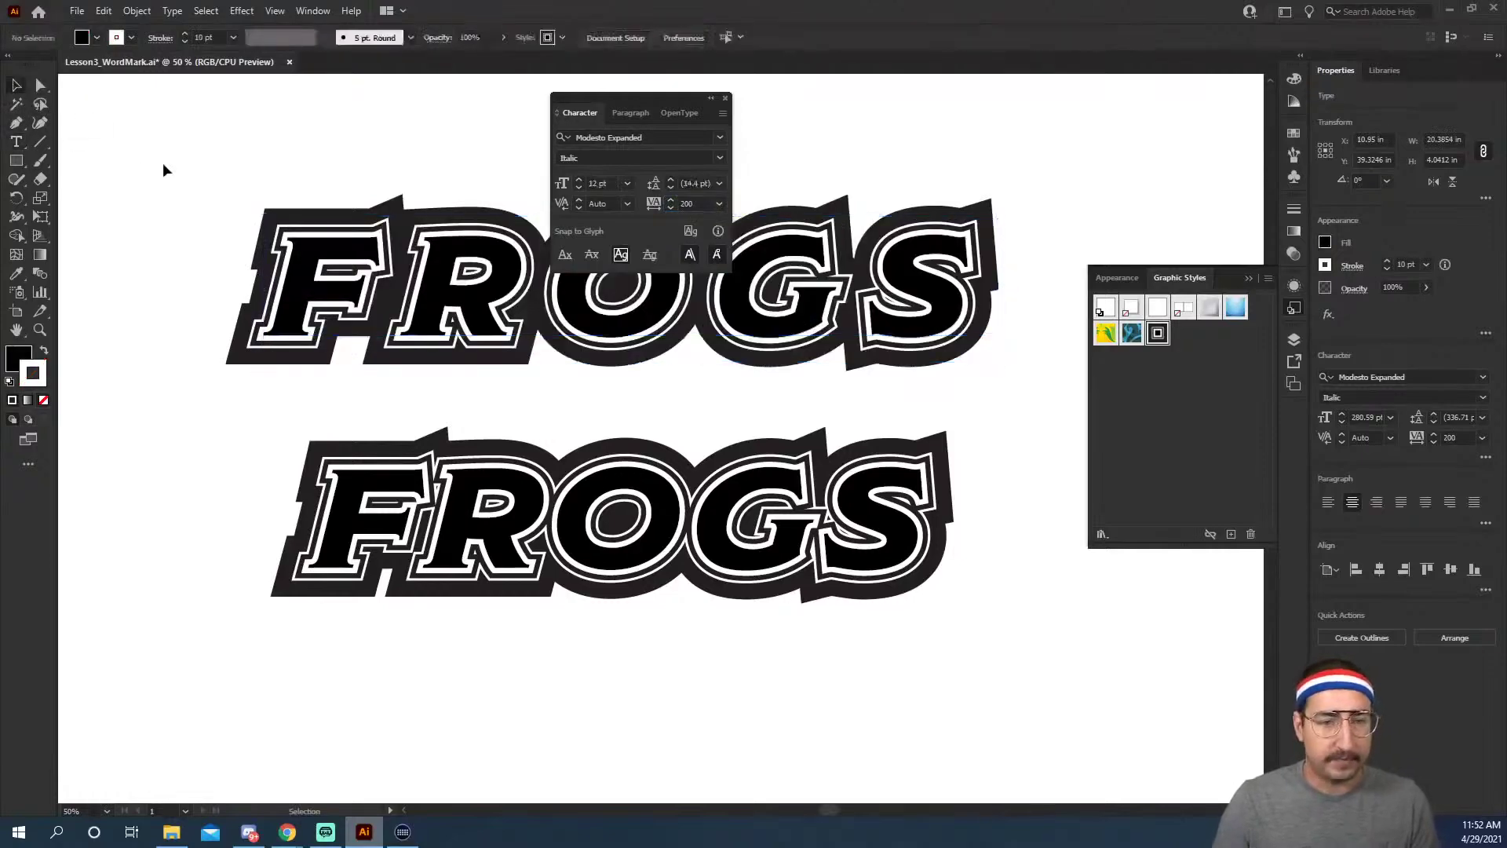
{"action": "left_click", "coordinate": [726, 100]}
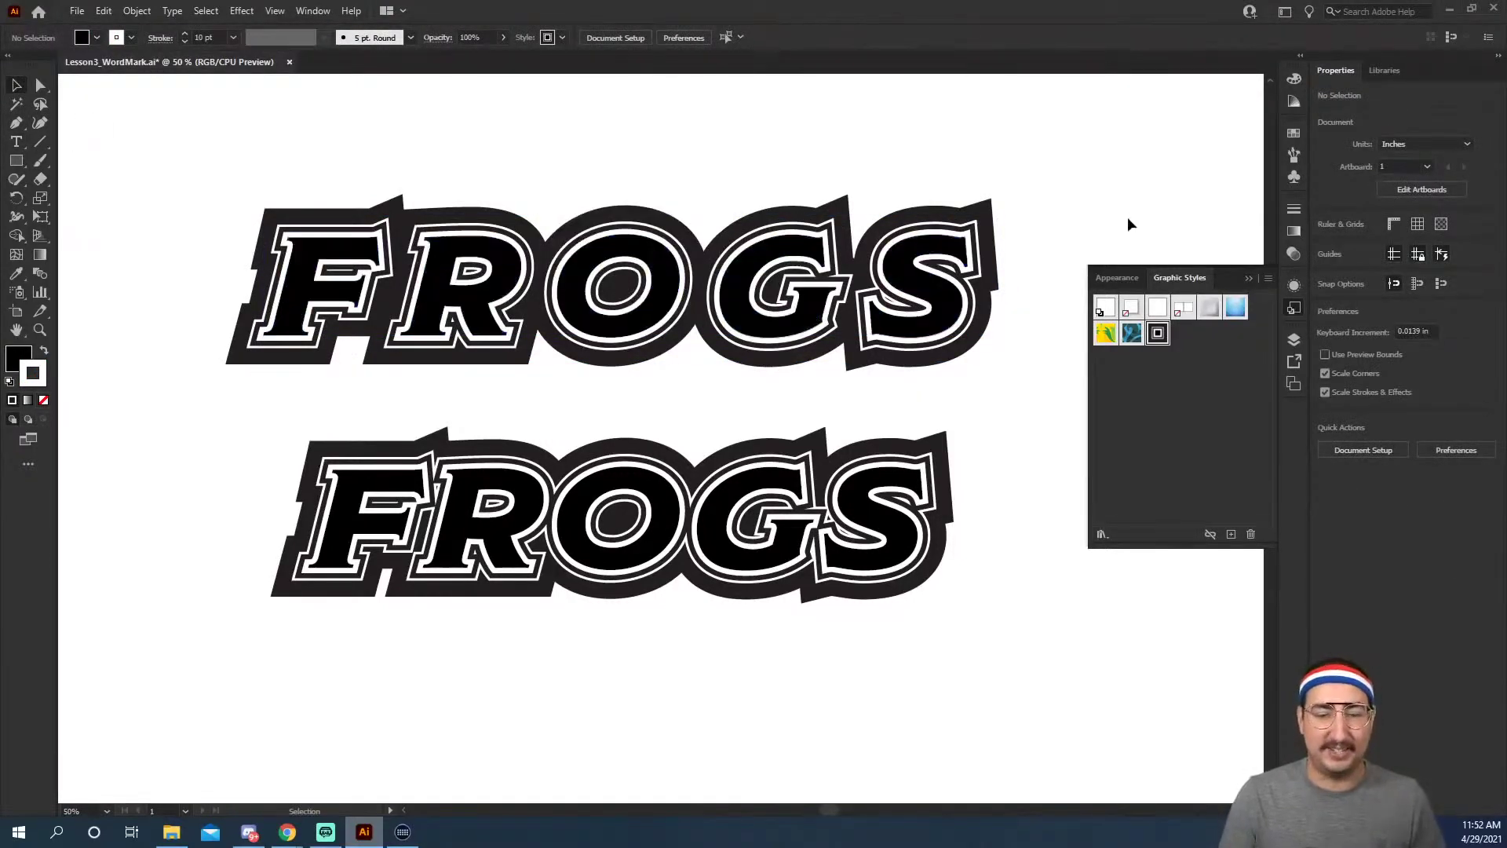
Expand the appearance of the lower FROGS compound path into separate filled shapes.
{"action": "left_click", "coordinate": [495, 459]}
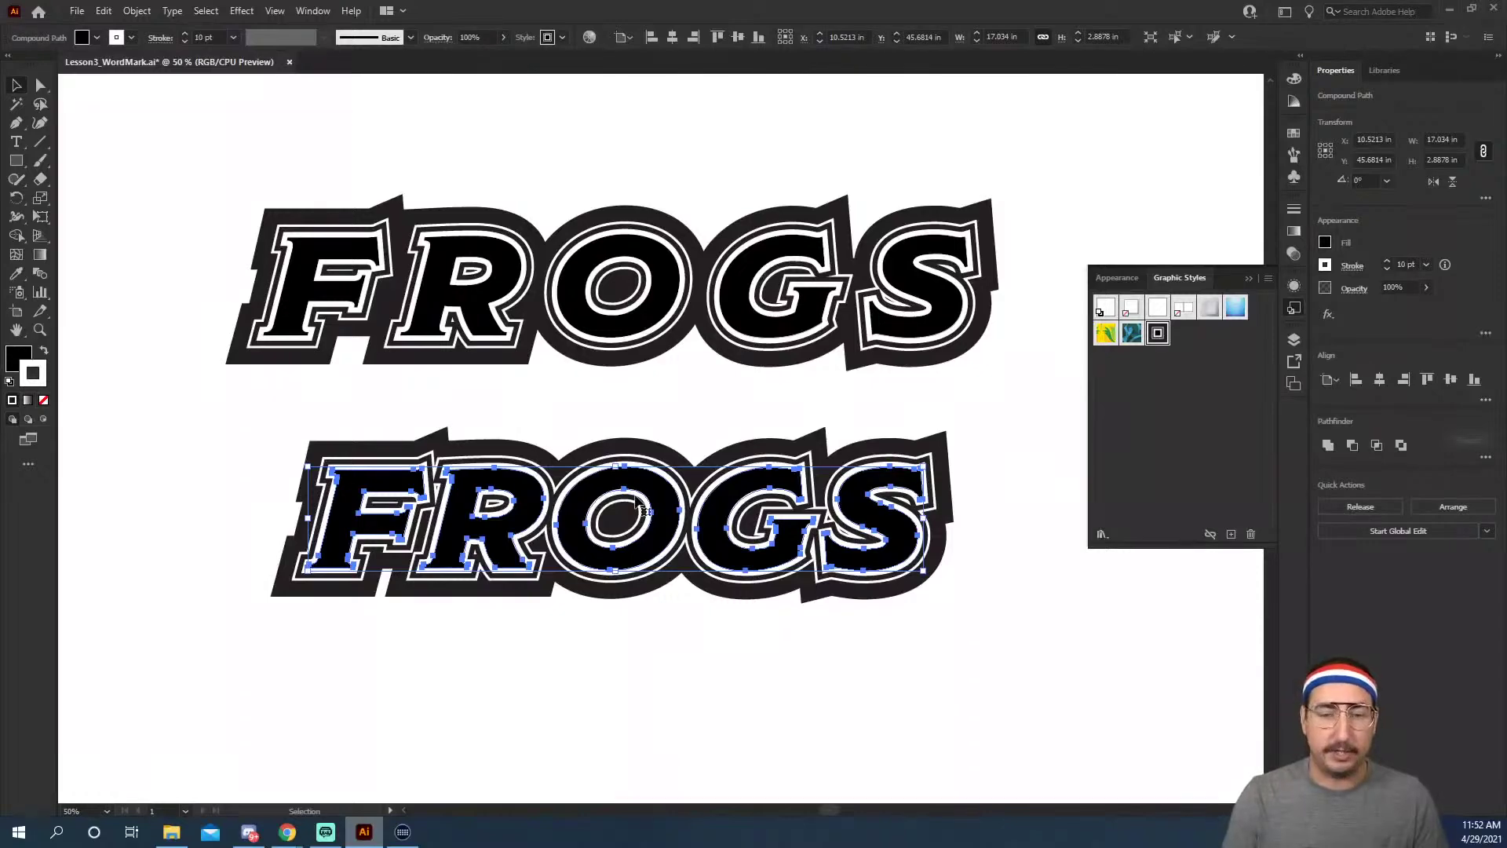
{"action": "key", "text": "z"}
{"action": "left_click", "coordinate": [640, 504]}
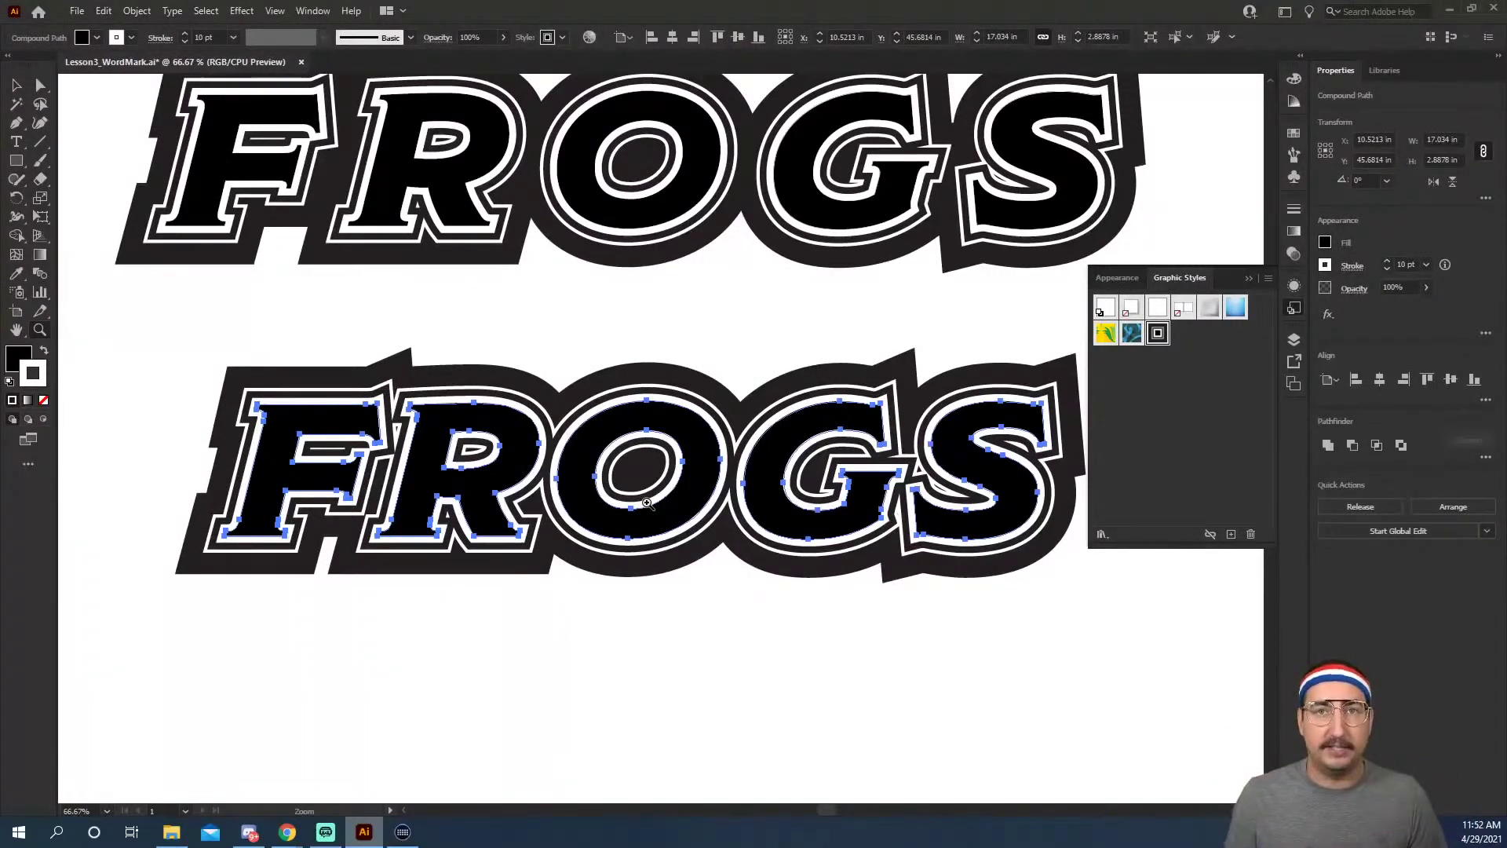
{"action": "left_click", "coordinate": [136, 11]}
{"action": "left_click", "coordinate": [245, 209]}
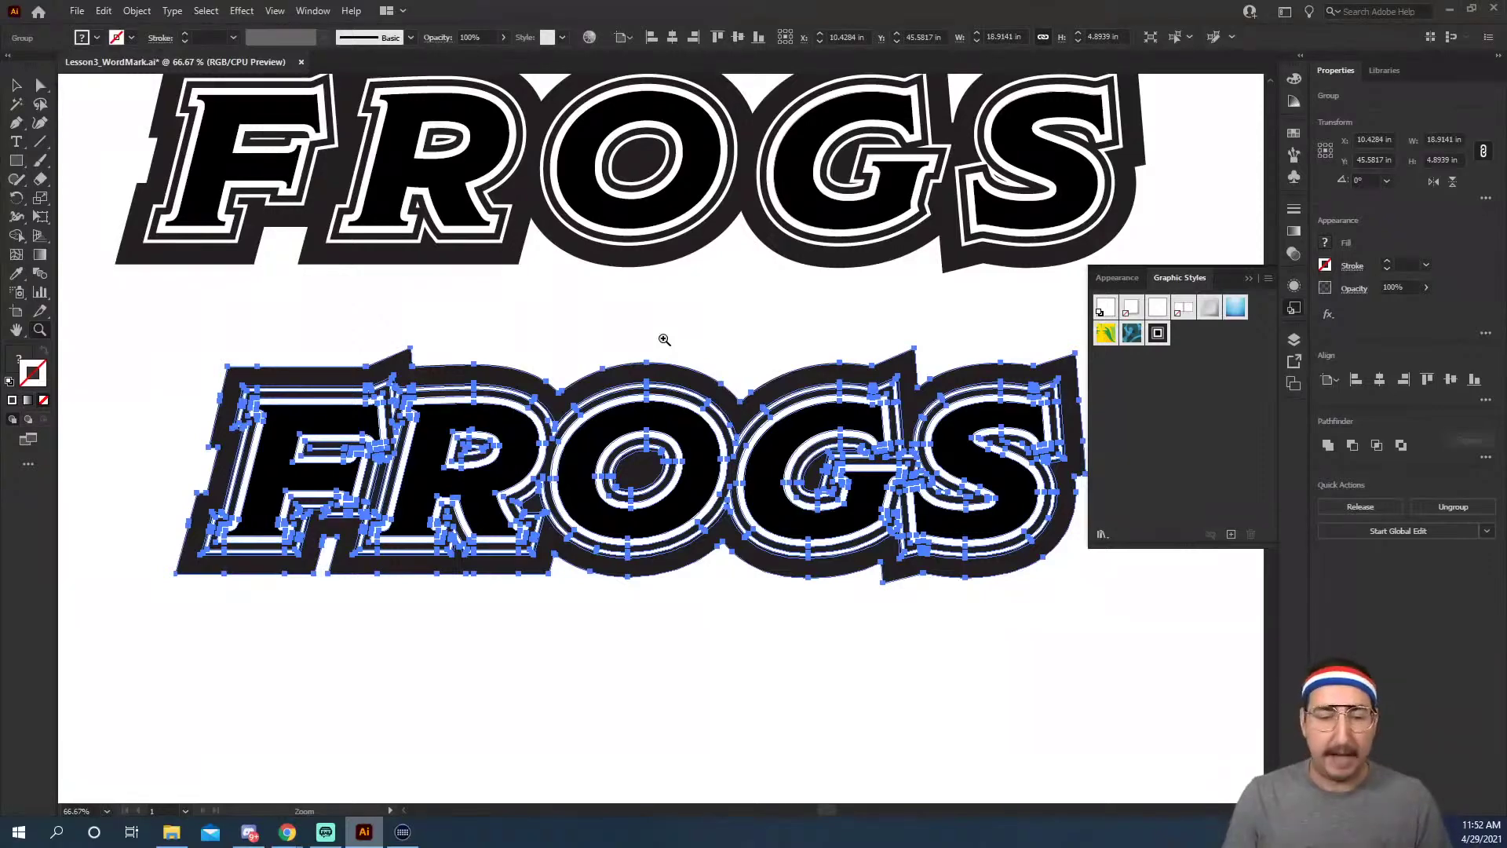
Place the row of eight colour squares in the empty area below the expanded FROGS wordmark.
{"action": "left_click", "coordinate": [681, 387], "text": "alt"}
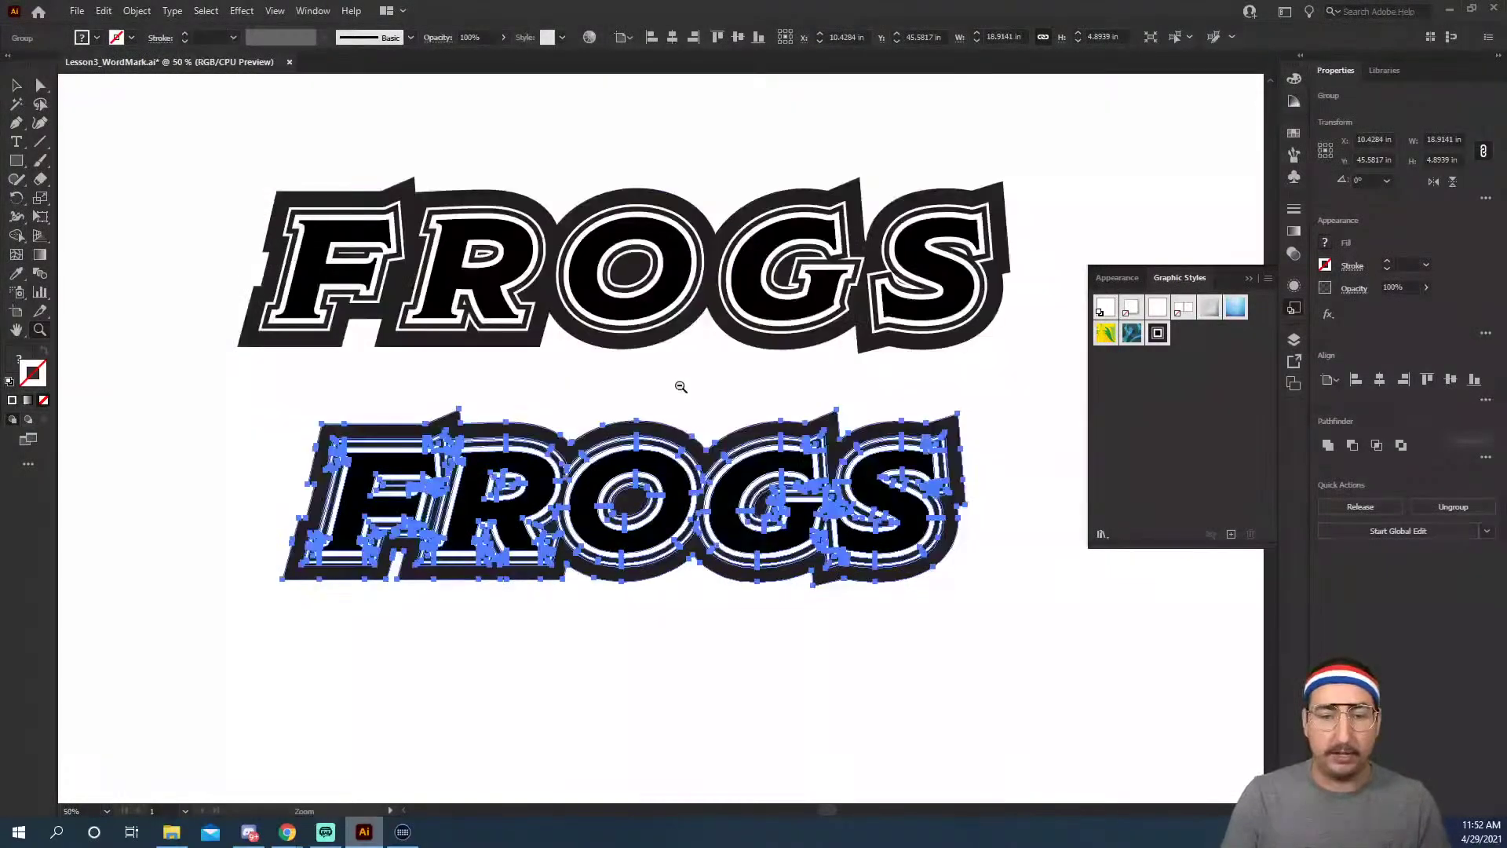
{"action": "left_click", "coordinate": [682, 387], "text": "alt"}
{"action": "left_click", "coordinate": [683, 388], "text": "alt"}
{"action": "left_click_drag", "start_coordinate": [658, 313], "coordinate": [664, 612]}
{"action": "left_click_drag", "start_coordinate": [388, 234], "coordinate": [858, 325]}
{"action": "left_click_drag", "start_coordinate": [736, 352], "coordinate": [705, 205]}
{"action": "left_click_drag", "start_coordinate": [724, 93], "coordinate": [750, 682]}
{"action": "left_click_drag", "start_coordinate": [737, 629], "coordinate": [721, 473]}
{"action": "key", "text": "ctrl+equal"}
{"action": "key", "text": "ctrl+equal"}
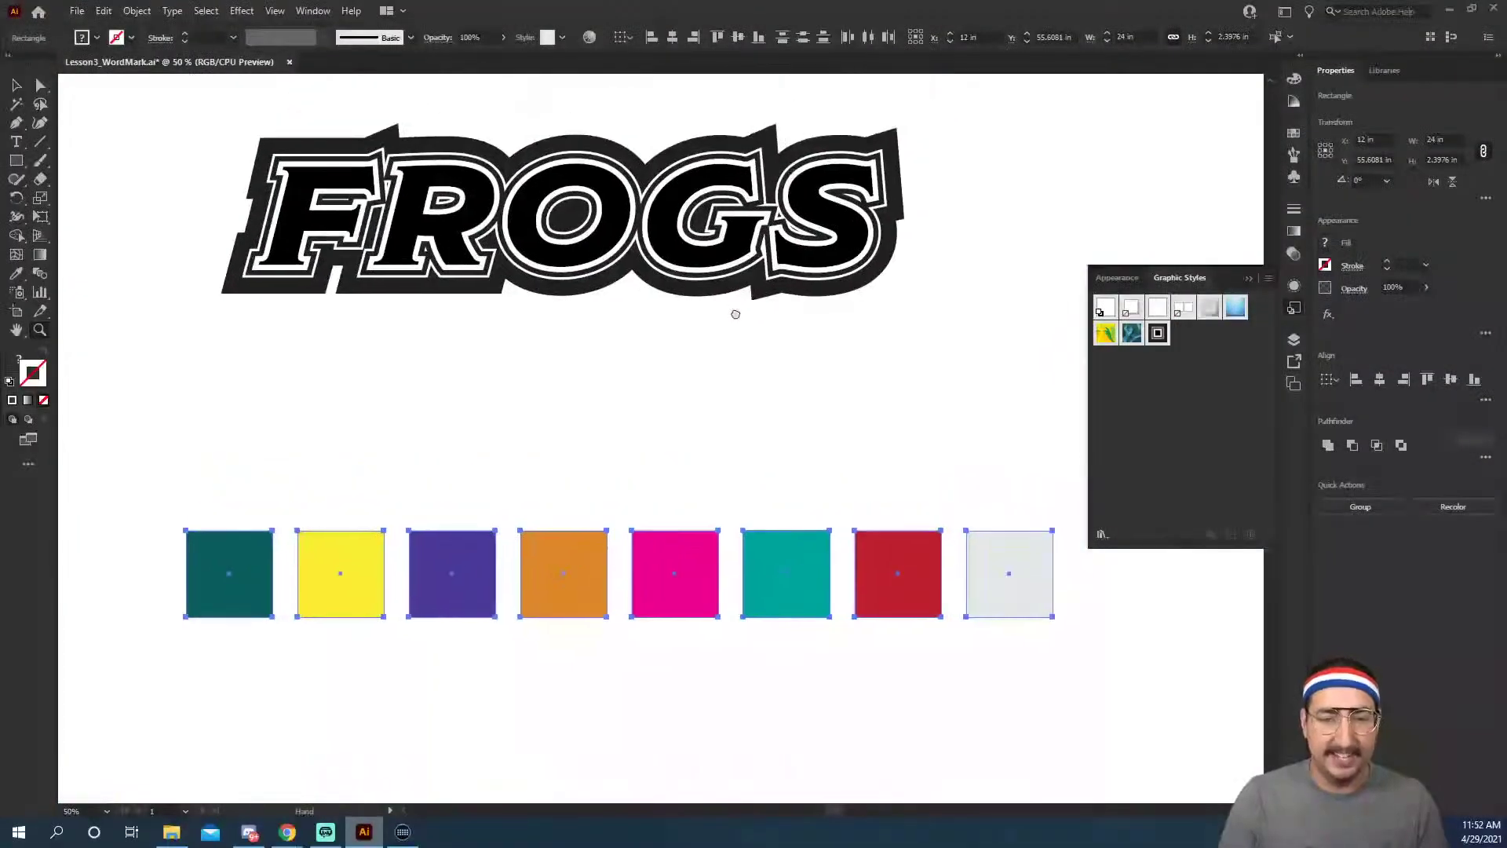
Inside the expanded FROGS group, recolor the letters and inner dark outline with the dark teal of the first colour square.
{"action": "left_click", "coordinate": [594, 186]}
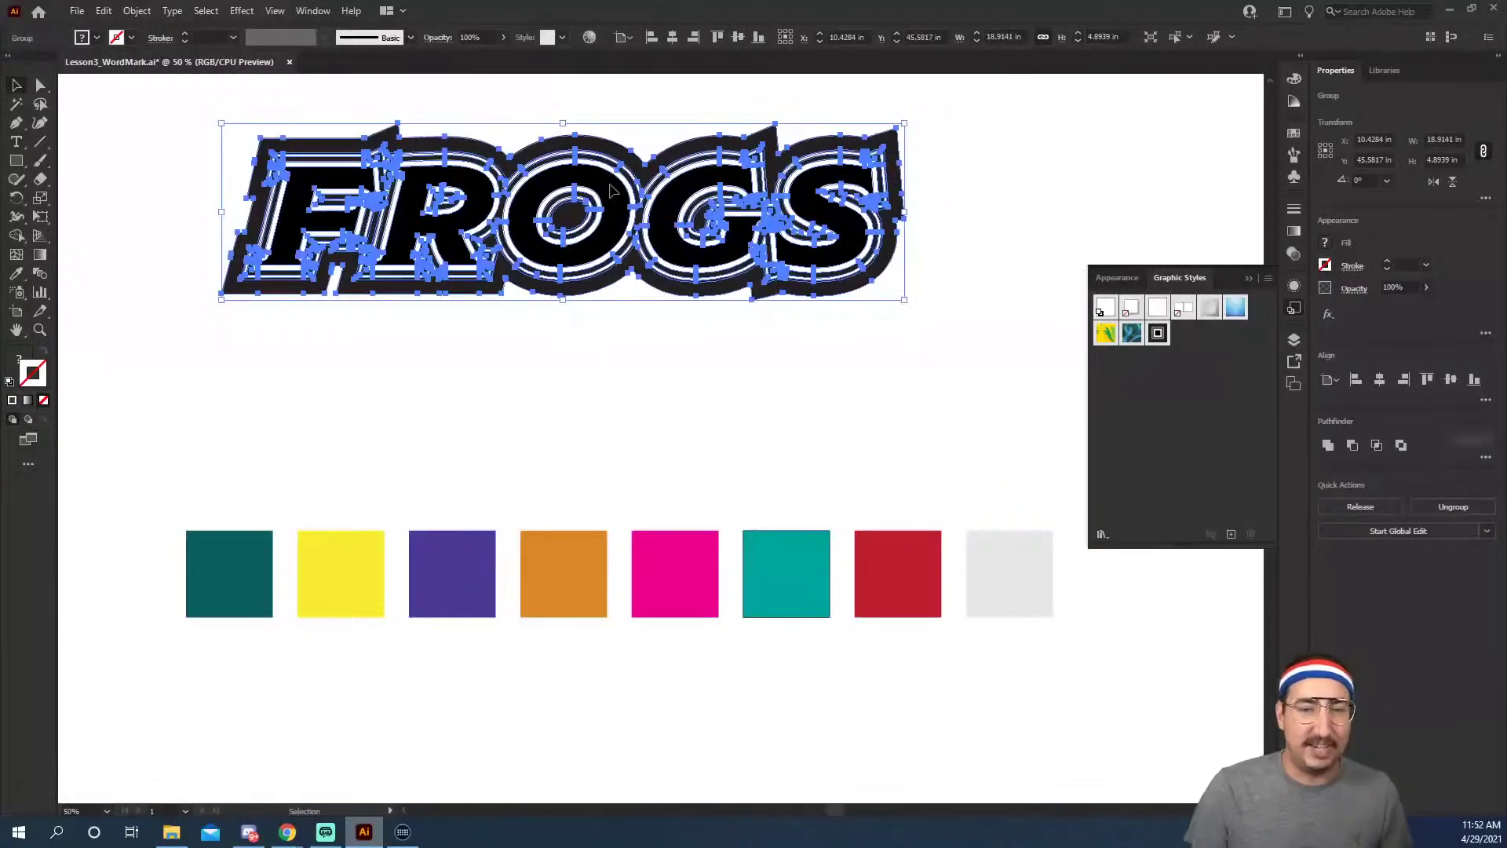
{"action": "double_click", "coordinate": [596, 187]}
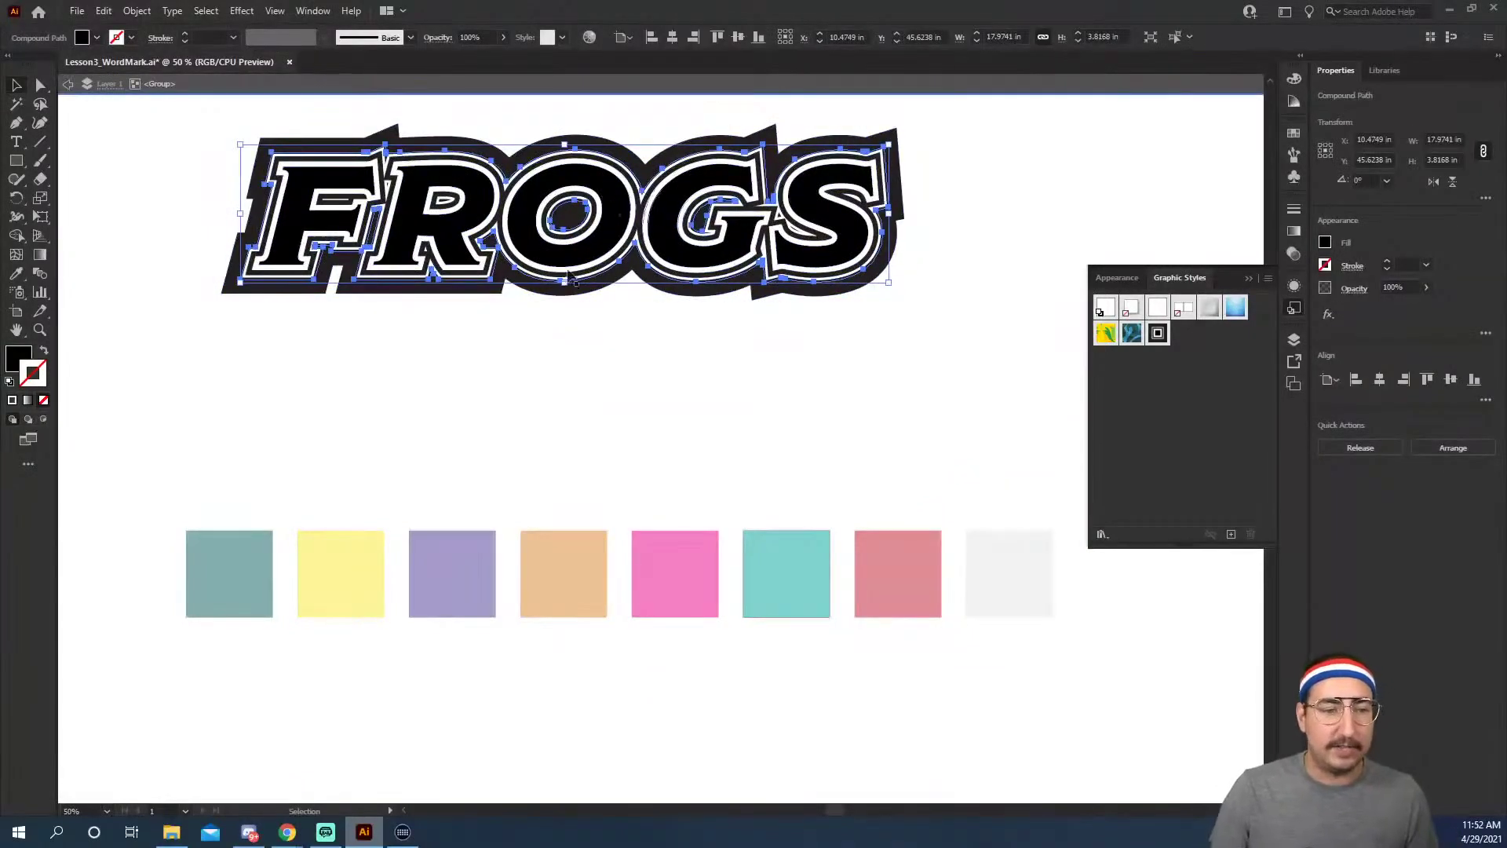
{"action": "key", "text": "i"}
{"action": "key", "text": "v"}
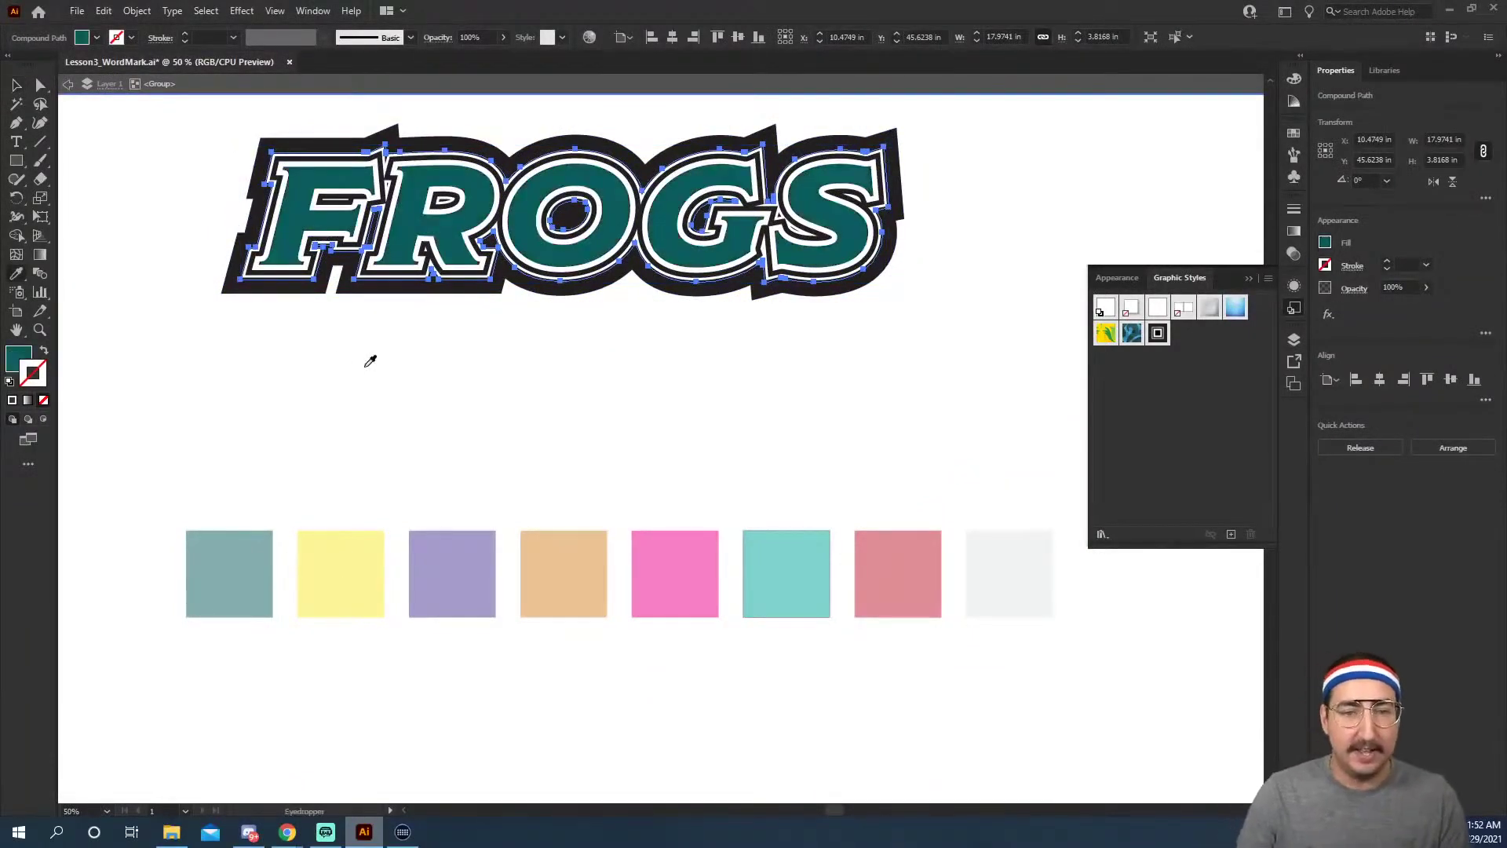
Try the yellow, purple, orange and bright teal square colours on the outer outline of the expanded FROGS wordmark.
{"action": "left_click", "coordinate": [367, 384]}
{"action": "left_click", "coordinate": [409, 148]}
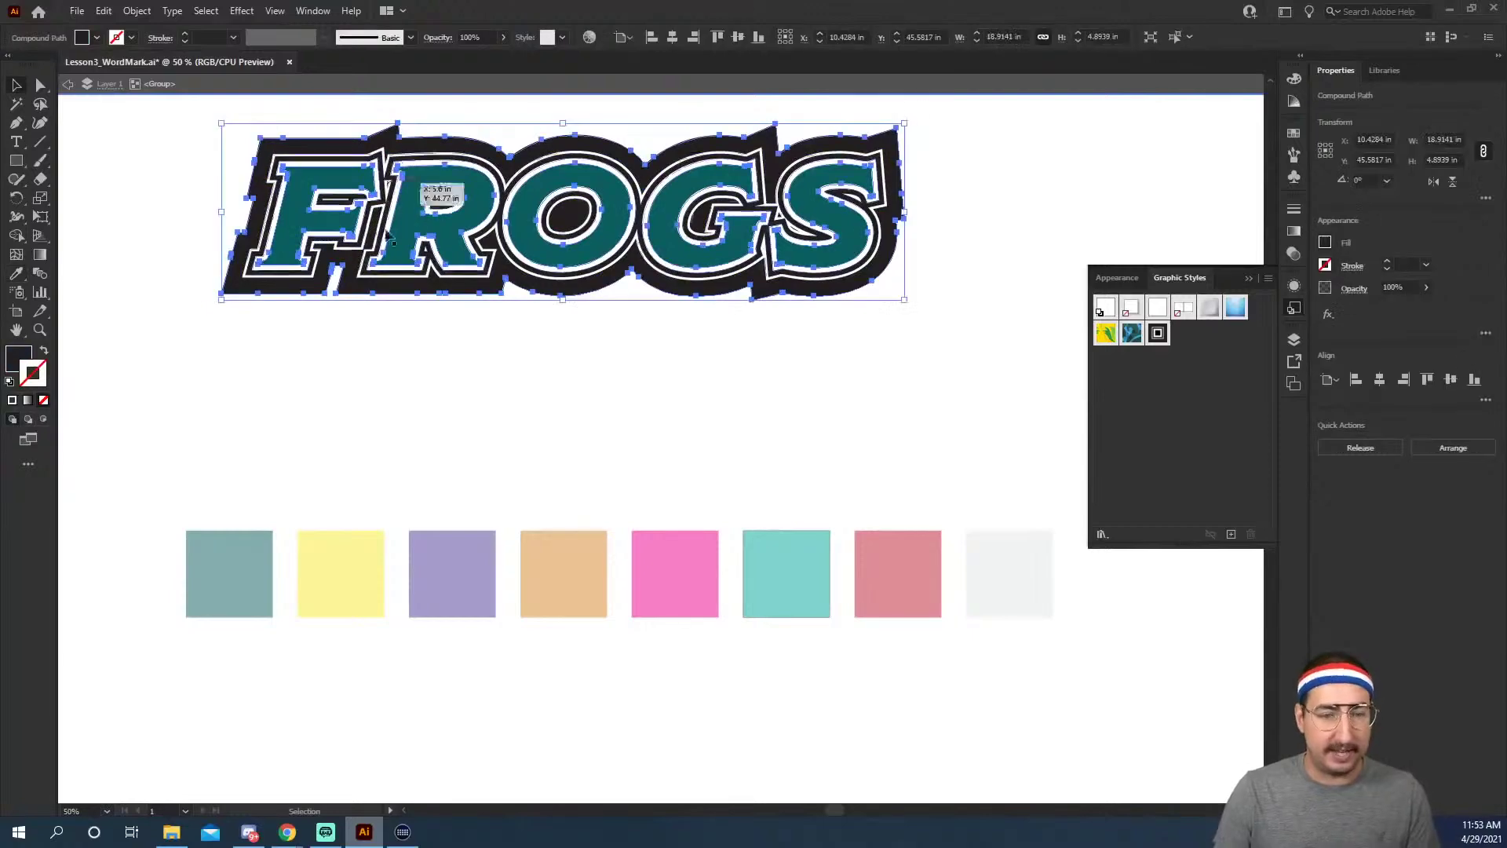
{"action": "key", "text": "i"}
{"action": "left_click", "coordinate": [366, 558]}
{"action": "left_click", "coordinate": [451, 559]}
{"action": "left_click", "coordinate": [585, 572]}
{"action": "left_click", "coordinate": [805, 554]}
Recolor the FROGS letter faces with the bright teal of the sixth colour square.
{"action": "key", "text": "v"}
{"action": "left_click", "coordinate": [668, 225]}
{"action": "key", "text": "i"}
{"action": "left_click", "coordinate": [783, 594]}
Recolor the thick outer outline of the expanded FROGS wordmark, trying magenta before settling on the dark teal of the first square.
{"action": "key", "text": "v"}
{"action": "left_click", "coordinate": [633, 162]}
{"action": "key", "text": "i"}
{"action": "left_click", "coordinate": [682, 573]}
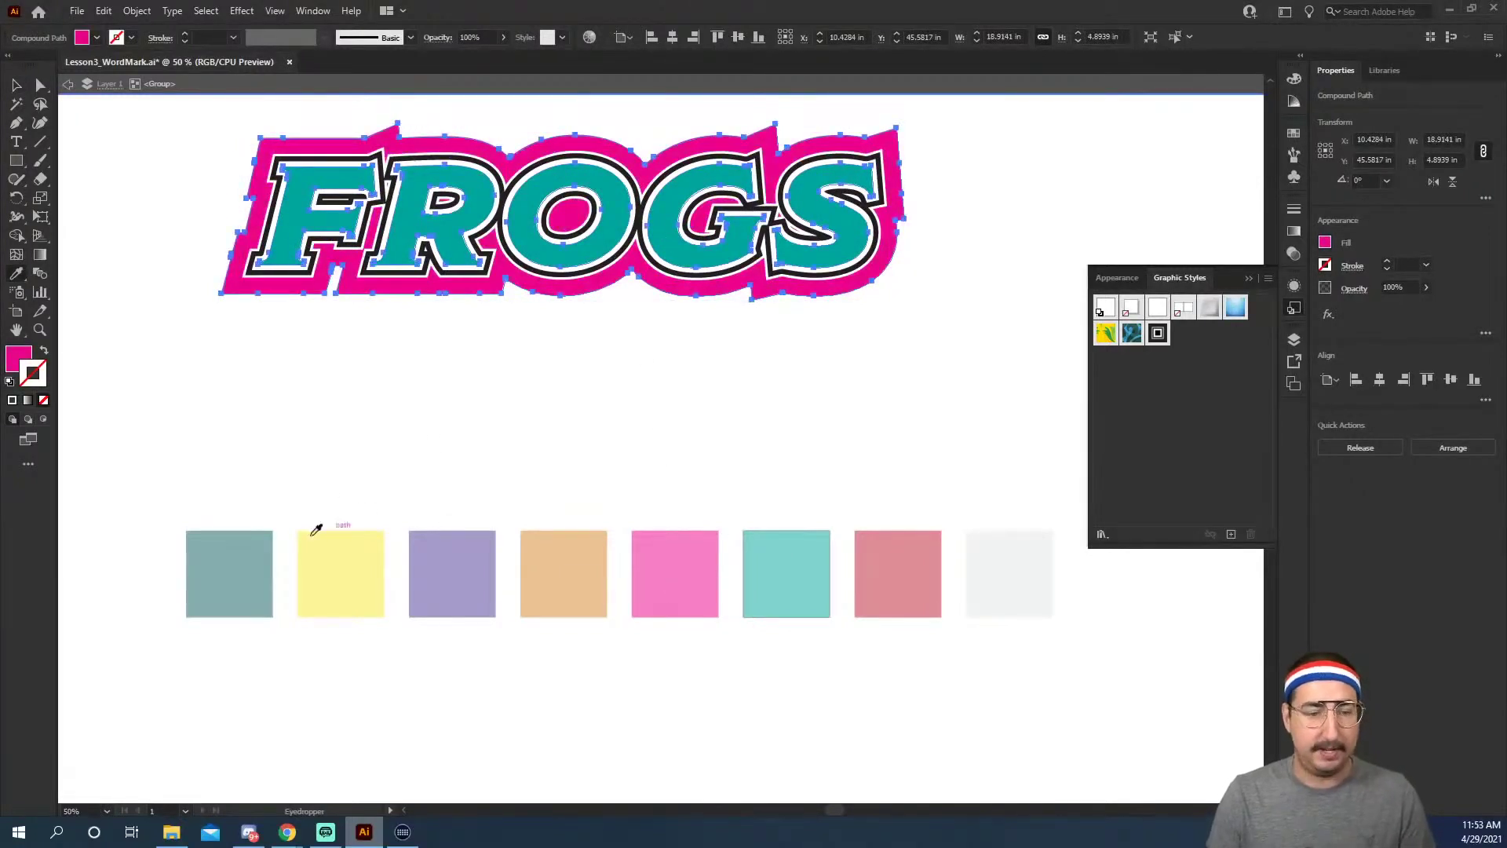
{"action": "left_click", "coordinate": [268, 549]}
{"action": "key", "text": "v"}
{"action": "left_click", "coordinate": [590, 463]}
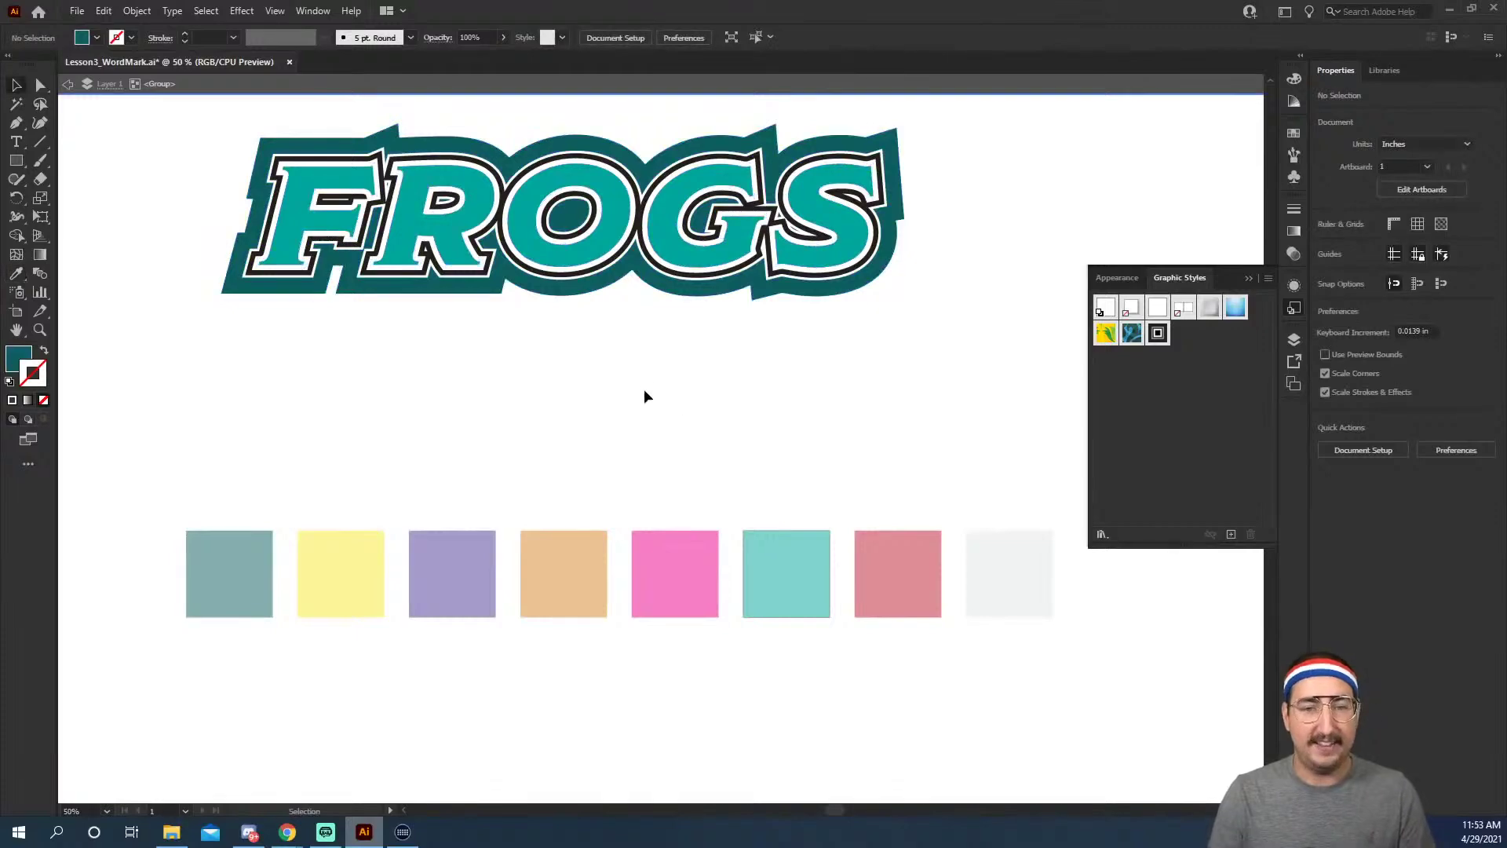
Recolor the thin dark inner outline of FROGS with the red of the seventh colour square and exit the group's isolation.
{"action": "key", "text": "z"}
{"action": "left_click", "coordinate": [604, 306]}
{"action": "key", "text": "v"}
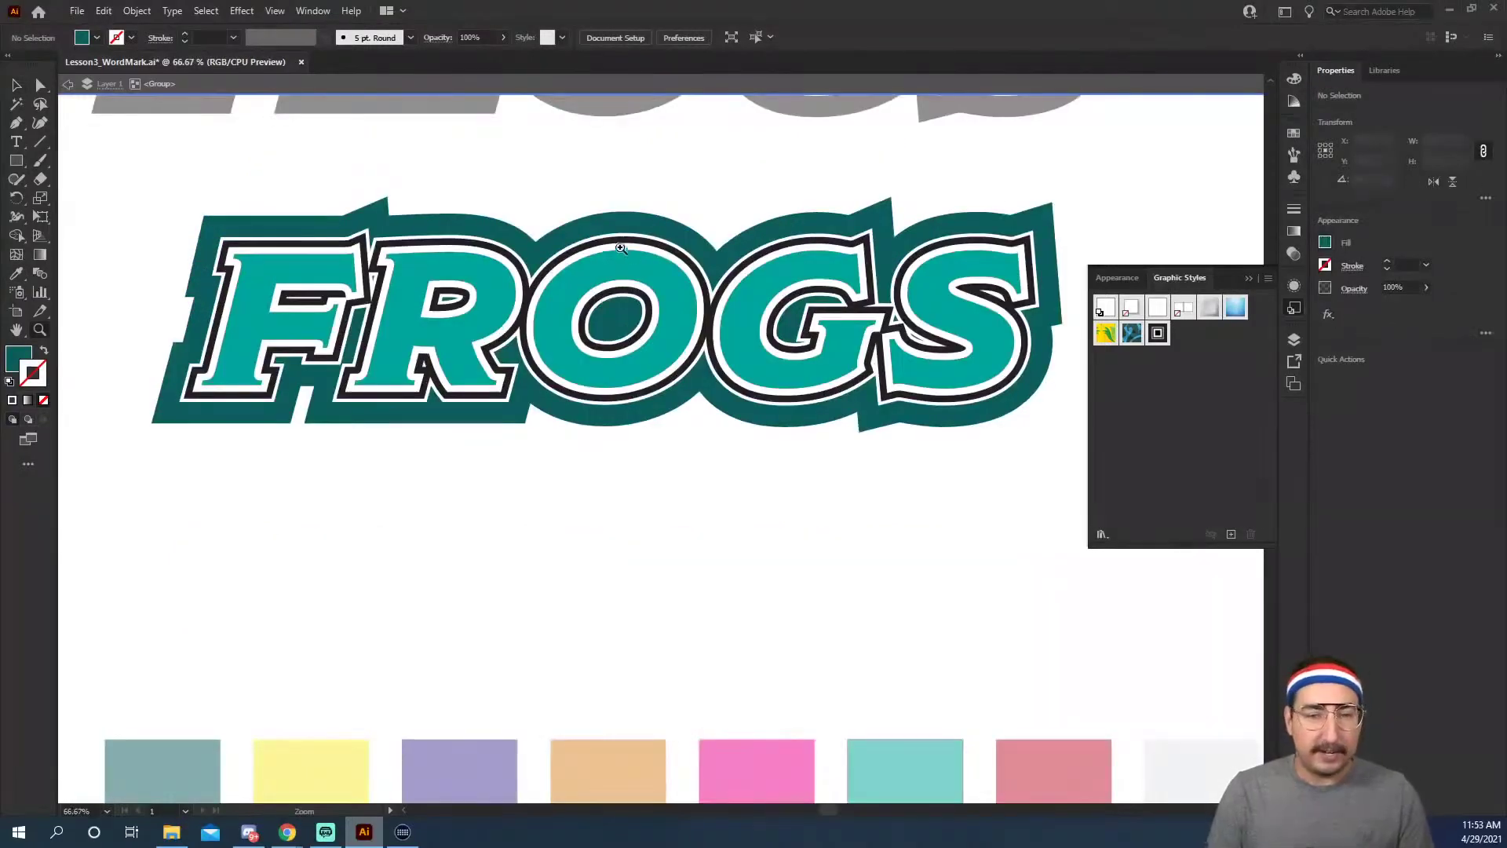
{"action": "left_click", "coordinate": [623, 245]}
{"action": "scroll", "coordinate": [589, 299], "scroll_direction": "down", "scroll_amount": 5}
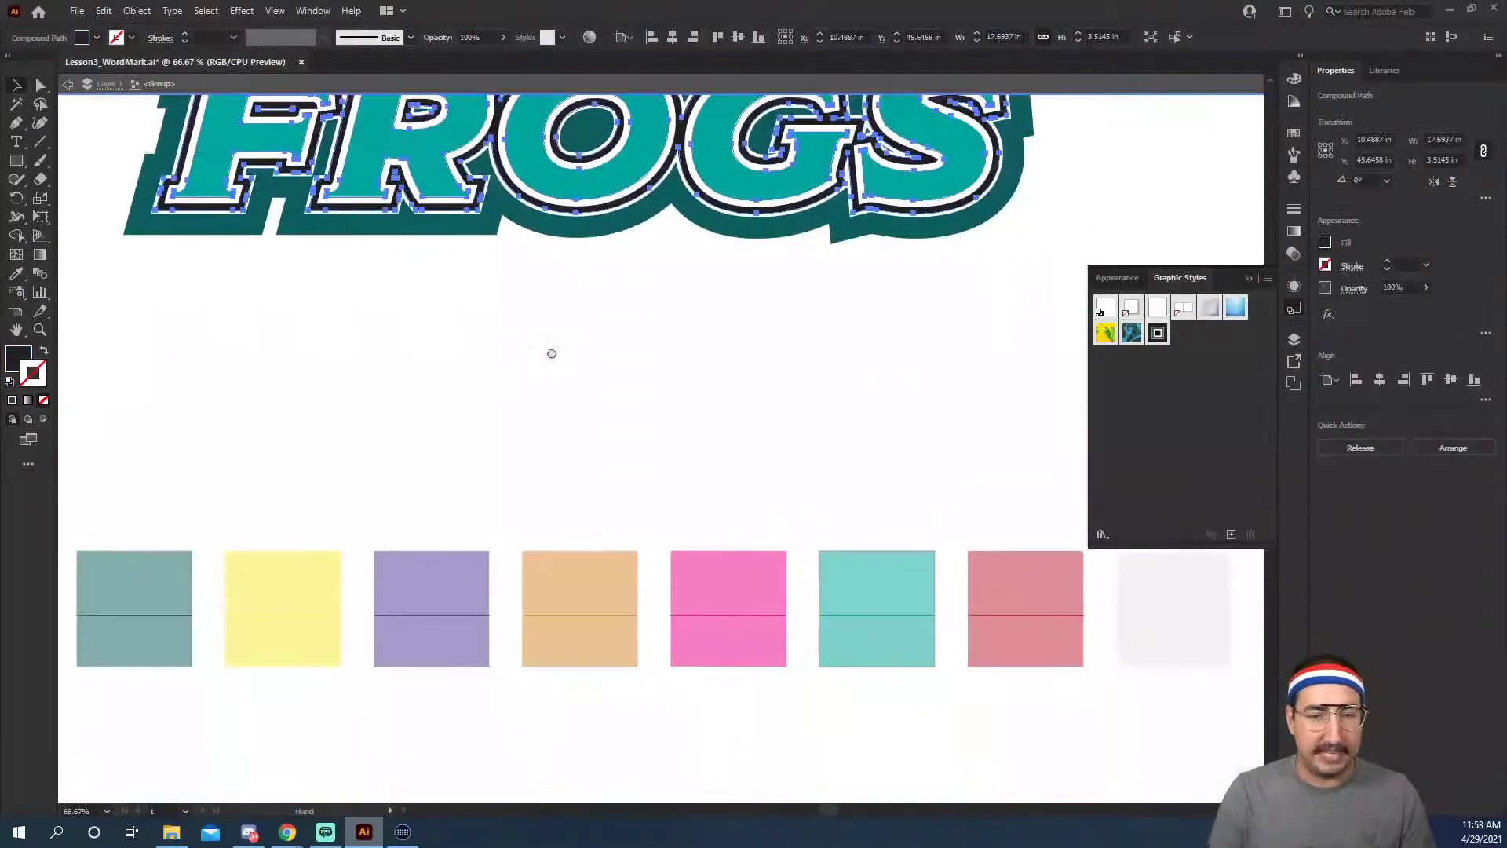
{"action": "key", "text": "i"}
{"action": "left_click", "coordinate": [710, 585]}
{"action": "scroll", "coordinate": [639, 534], "scroll_direction": "up", "scroll_amount": 3}
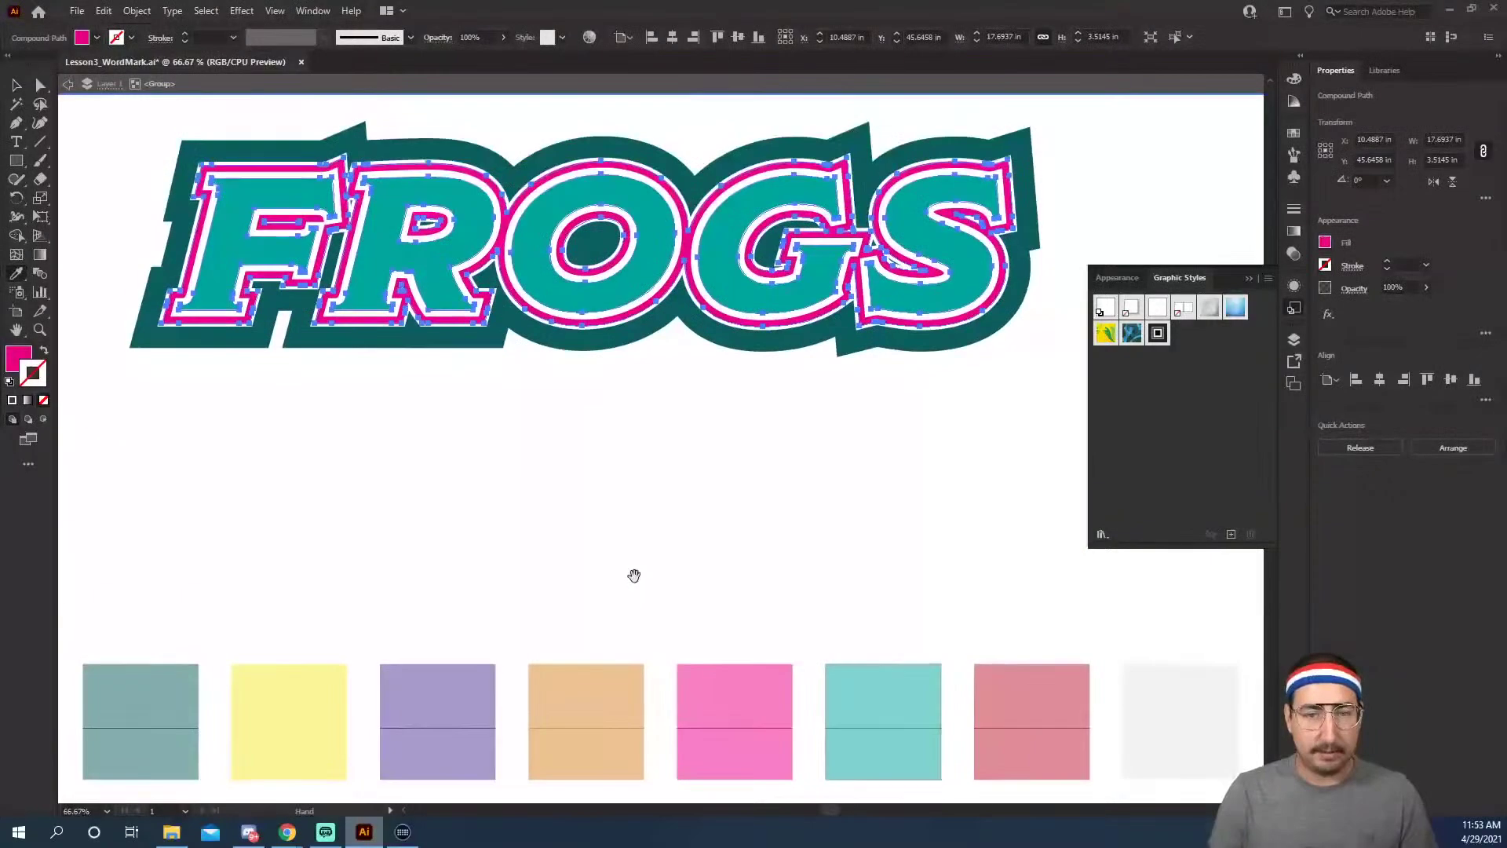
{"action": "left_click", "coordinate": [335, 680]}
{"action": "left_click", "coordinate": [399, 694]}
{"action": "left_click", "coordinate": [542, 691]}
{"action": "left_click", "coordinate": [1012, 698]}
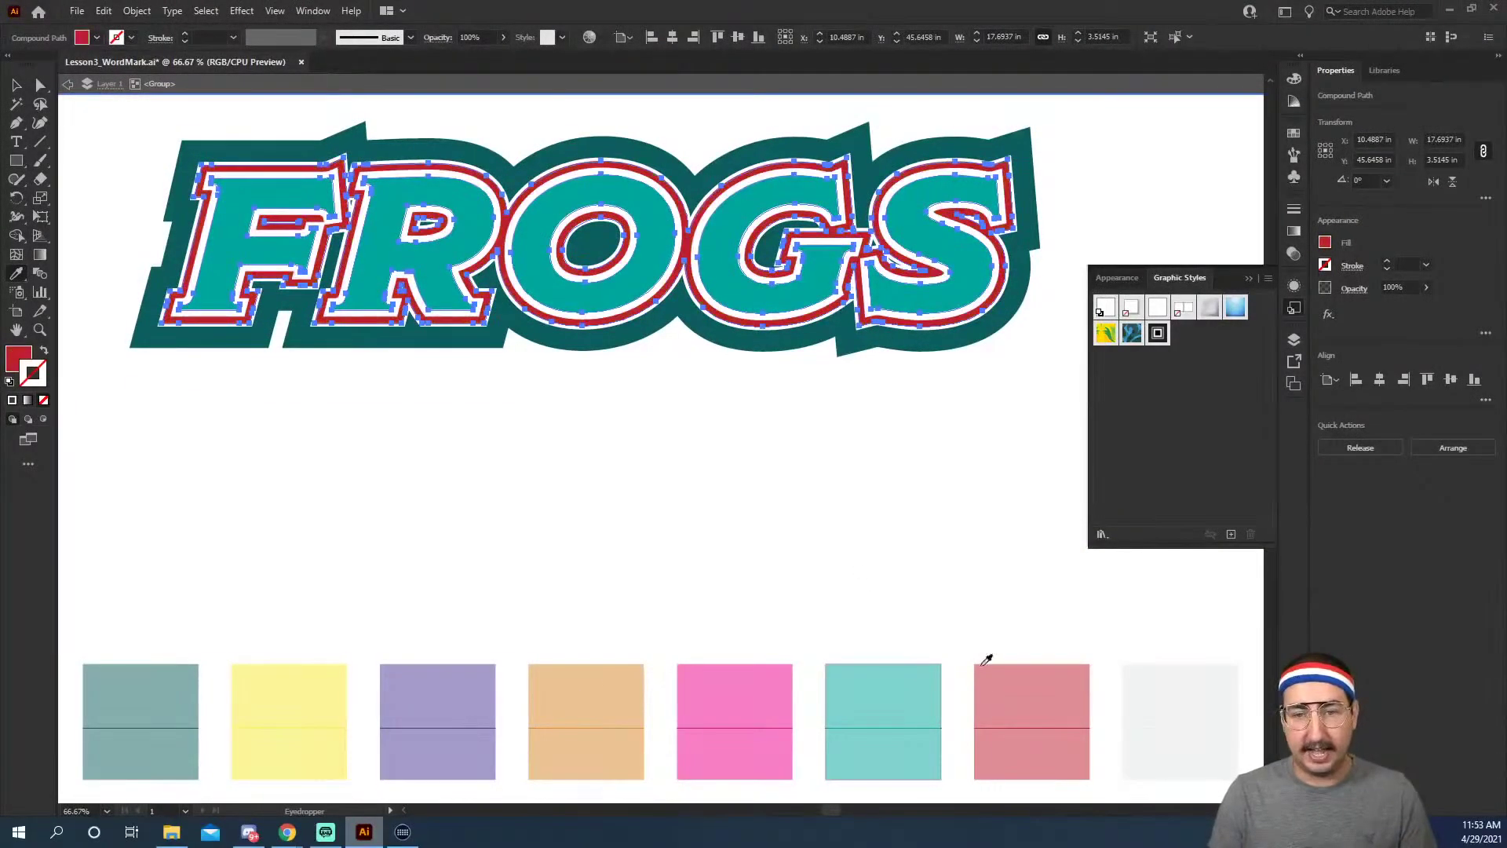
{"action": "key", "text": "v"}
{"action": "double_click", "coordinate": [760, 528]}
Review the recolored FROGS wordmark alongside the live FROGS version, the SPARKS wordmarks and the challenge brief.
{"action": "left_click_drag", "start_coordinate": [660, 400], "coordinate": [675, 477]}
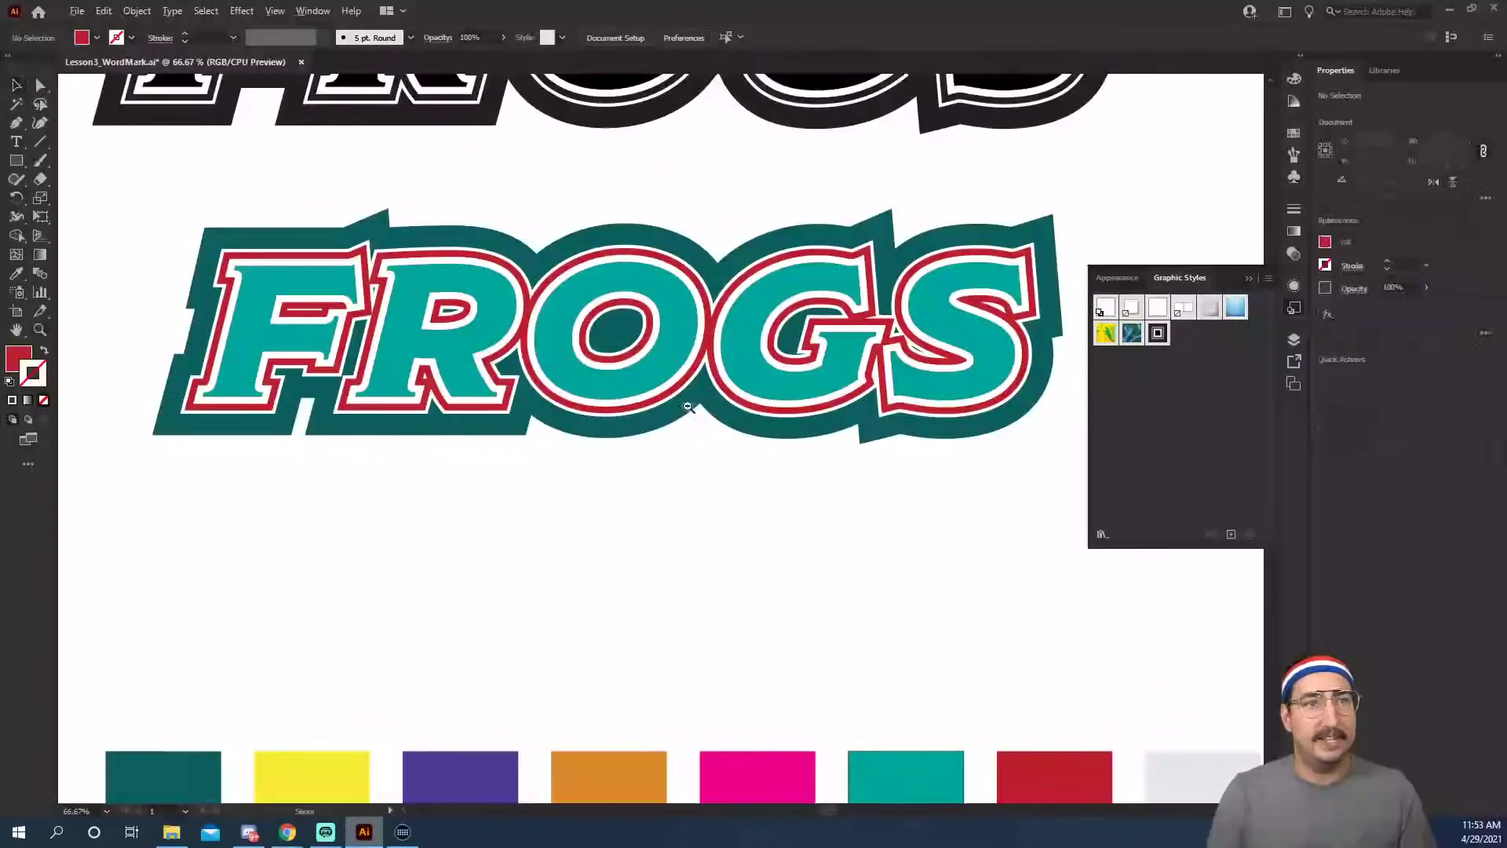
{"action": "left_click", "coordinate": [669, 475], "text": "ctrl+alt"}
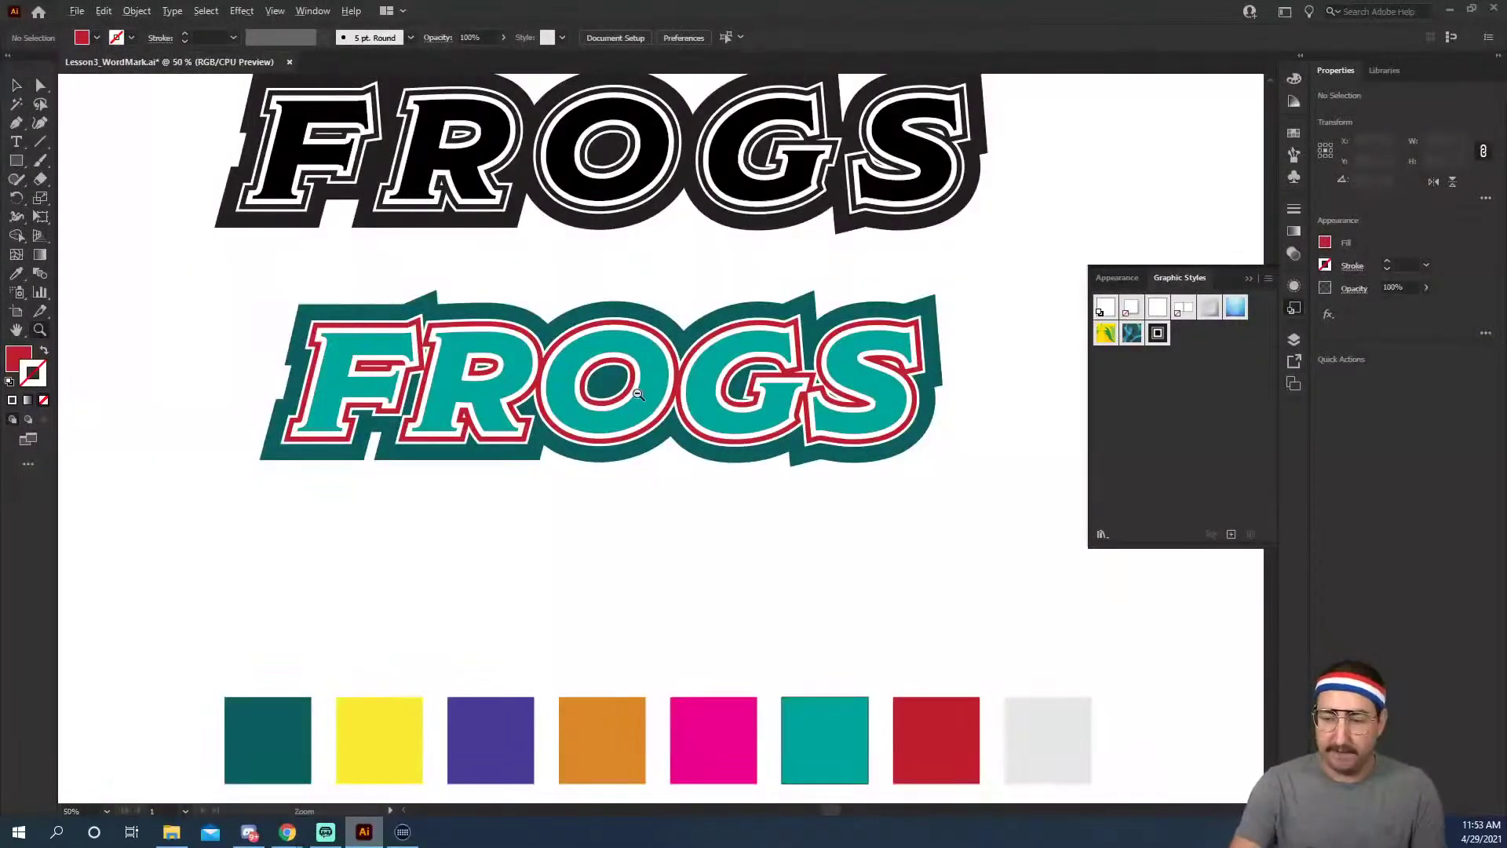
{"action": "left_click", "coordinate": [590, 400], "text": "alt"}
{"action": "left_click", "coordinate": [591, 400], "text": "alt"}
{"action": "left_click_drag", "start_coordinate": [633, 387], "coordinate": [593, 582]}
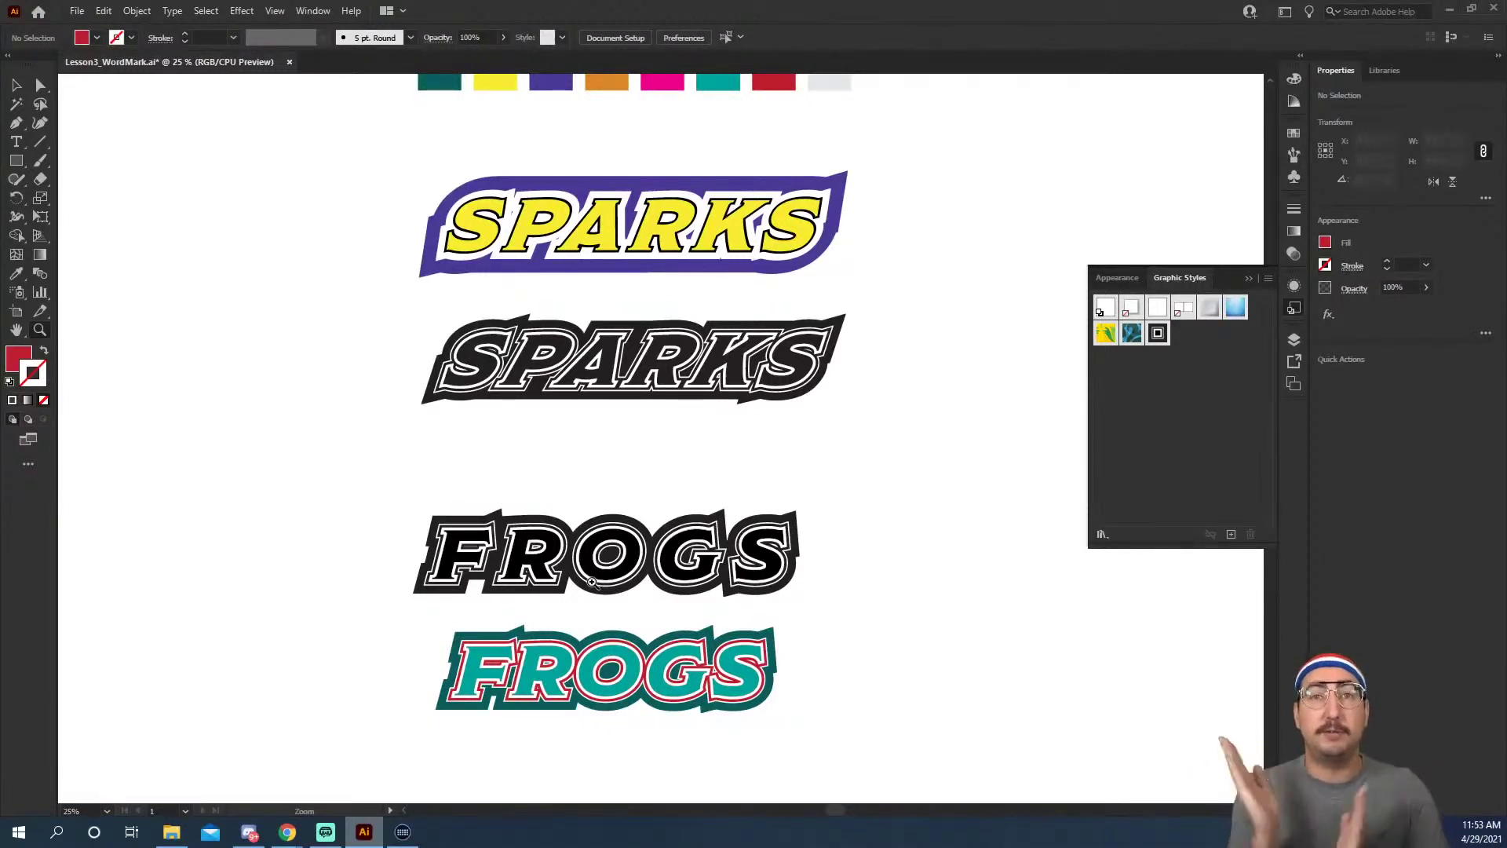
{"action": "scroll", "coordinate": [593, 581], "scroll_direction": "up", "scroll_amount": 5}
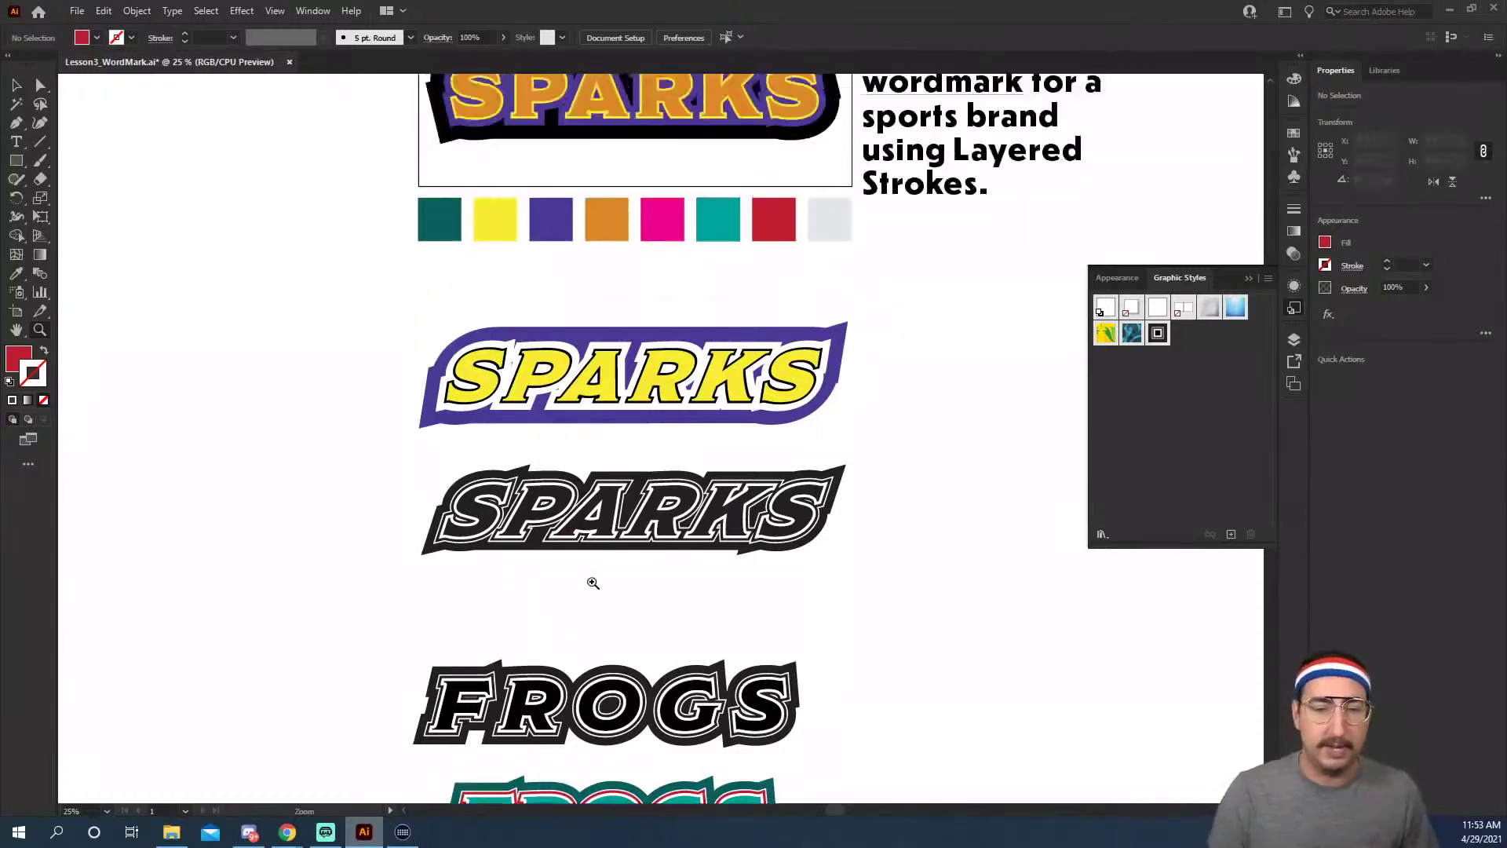
{"action": "scroll", "coordinate": [592, 582], "scroll_direction": "up", "scroll_amount": 3}
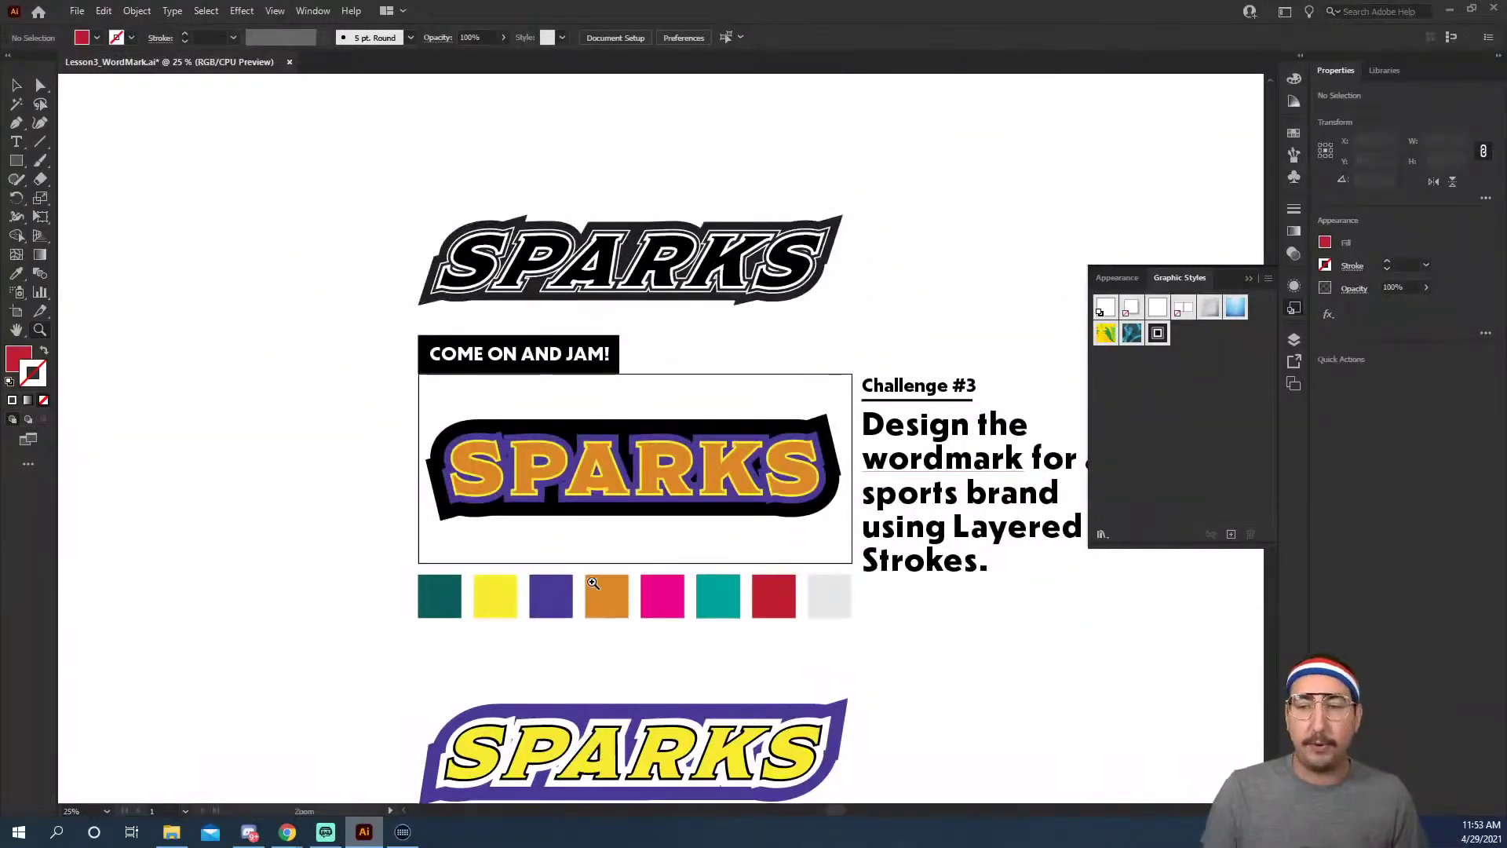